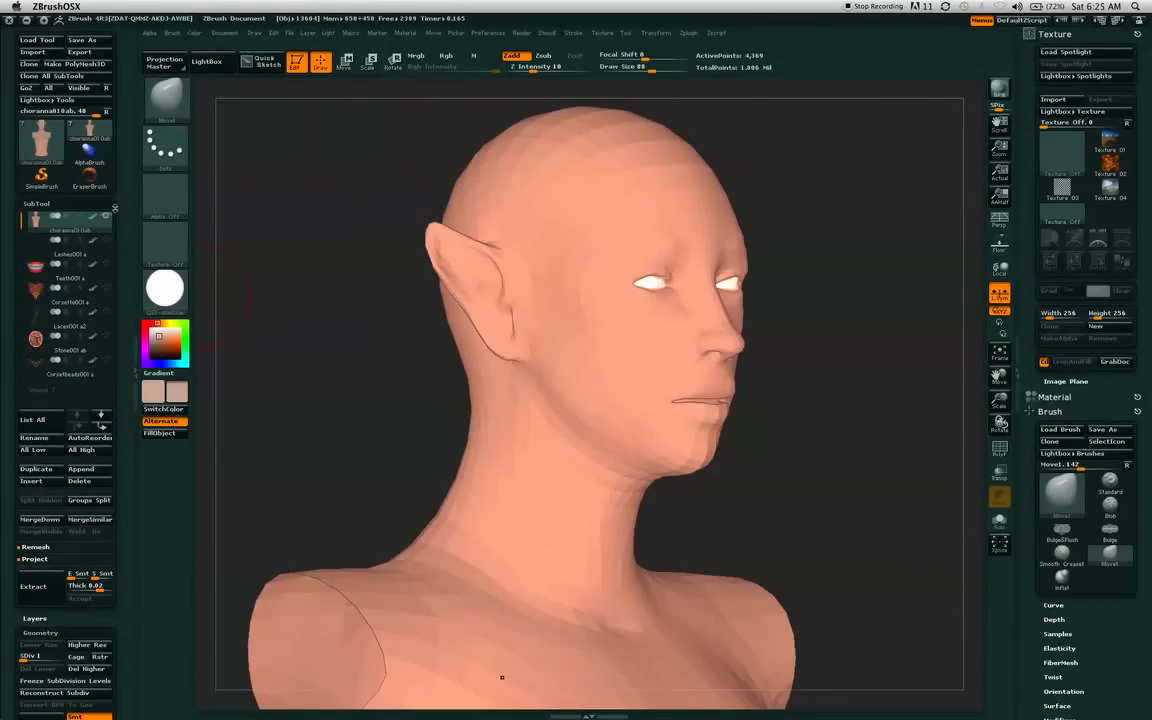
Raise the body subtool's geometry to subdivision level 5.
mouse_move(125, 207)
mouse_down()
mouse_move(123, 118)
mouse_move(124, 197)
mouse_up()
scroll(125, 197, down, 3)
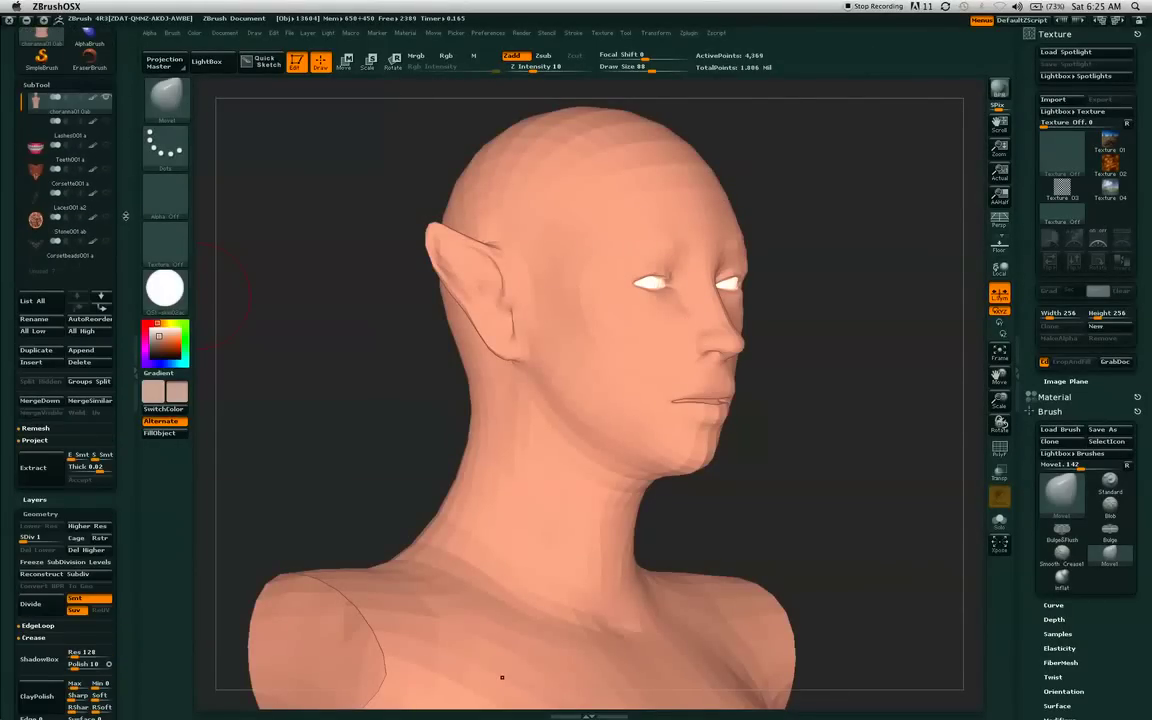
scroll(125, 215, down, 2)
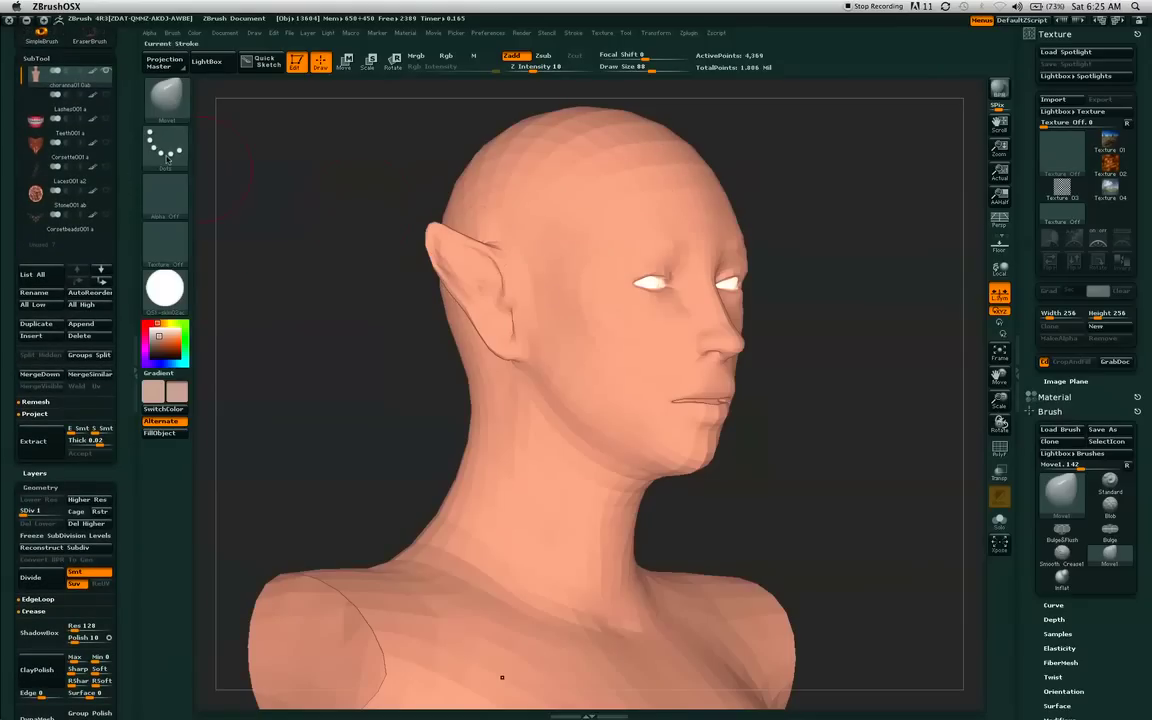
scroll(125, 168, up, 2)
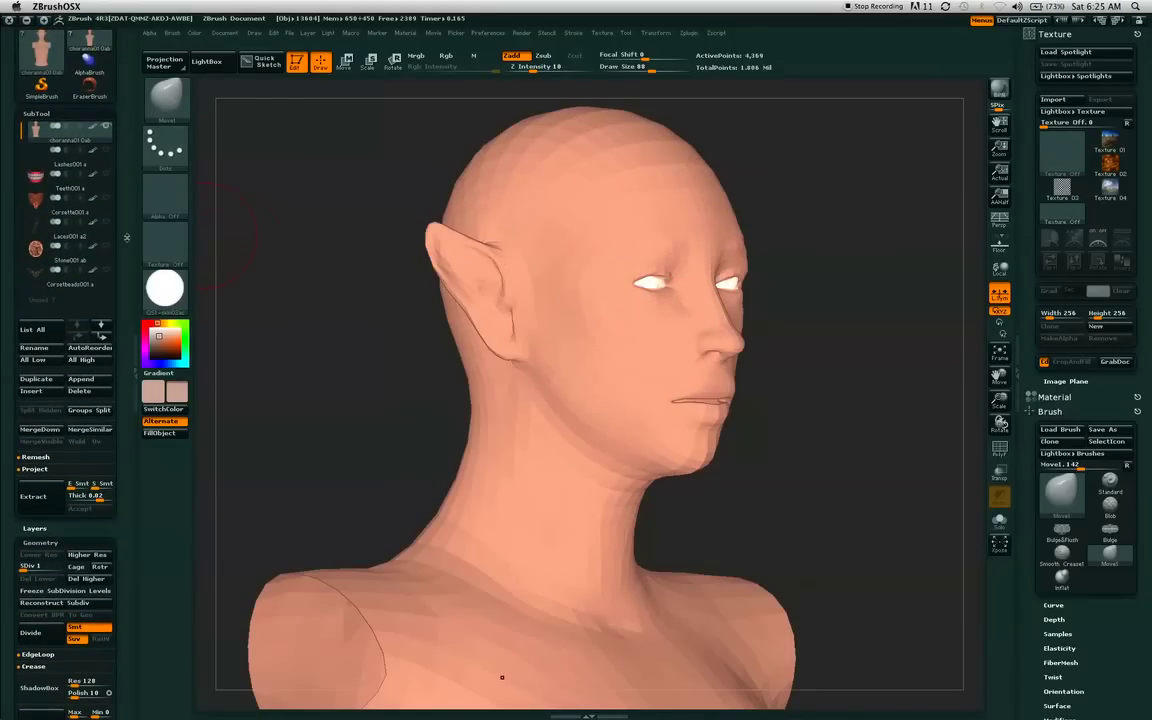
scroll(113, 155, down, 6)
scroll(115, 155, down, 4)
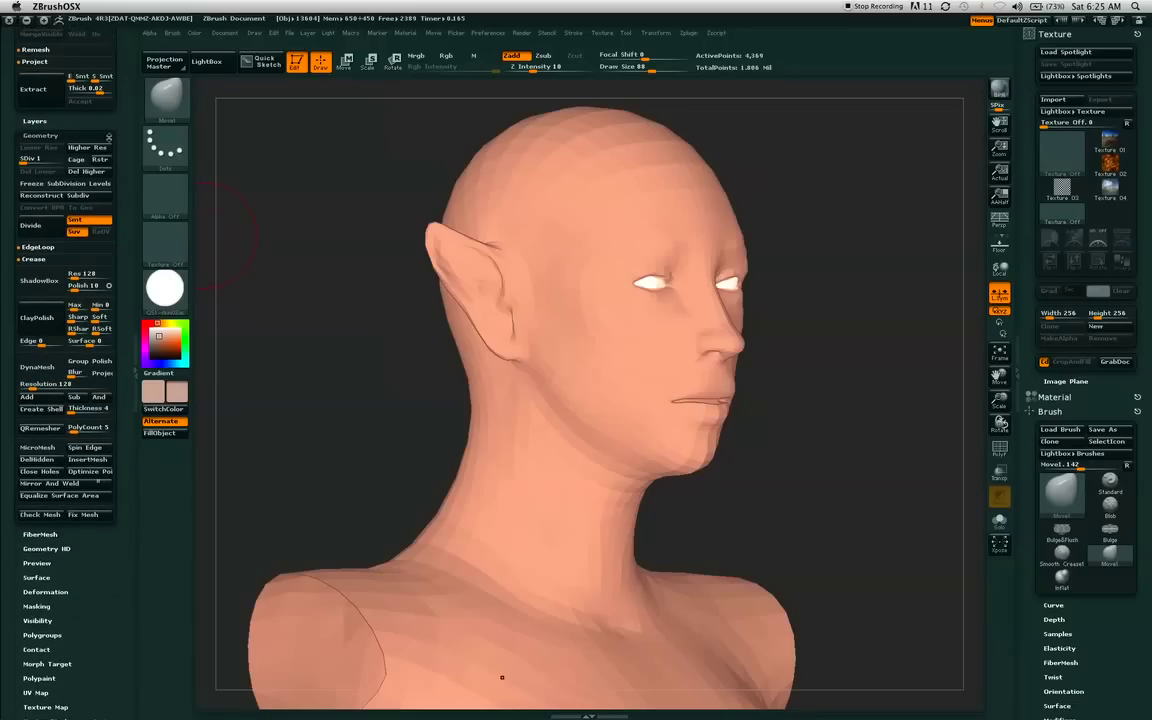
scroll(110, 300, up, 9)
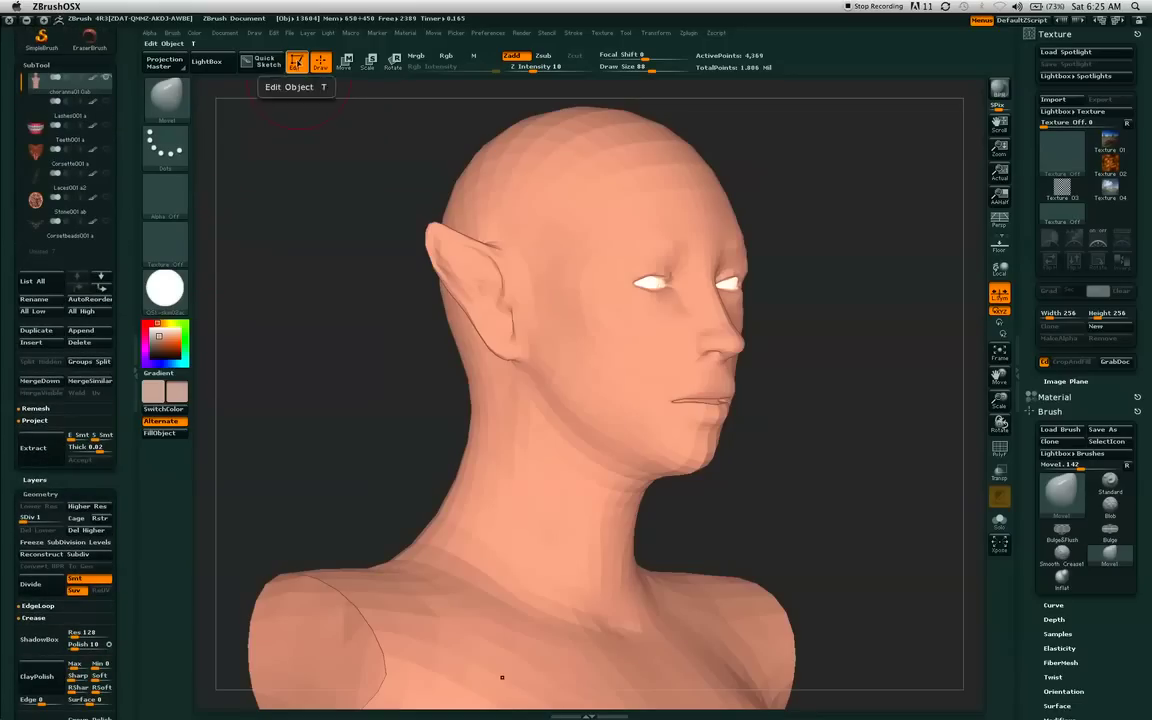
scroll(115, 303, down, 6)
scroll(120, 303, down, 2)
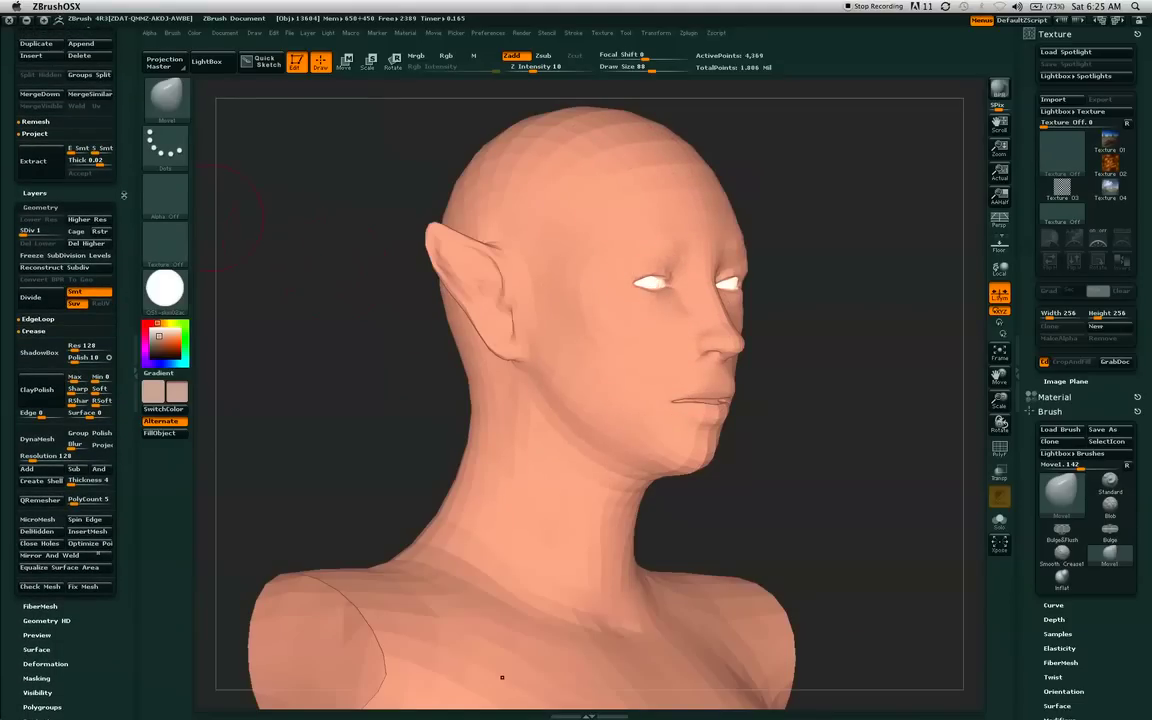
scroll(60, 190, down, 2)
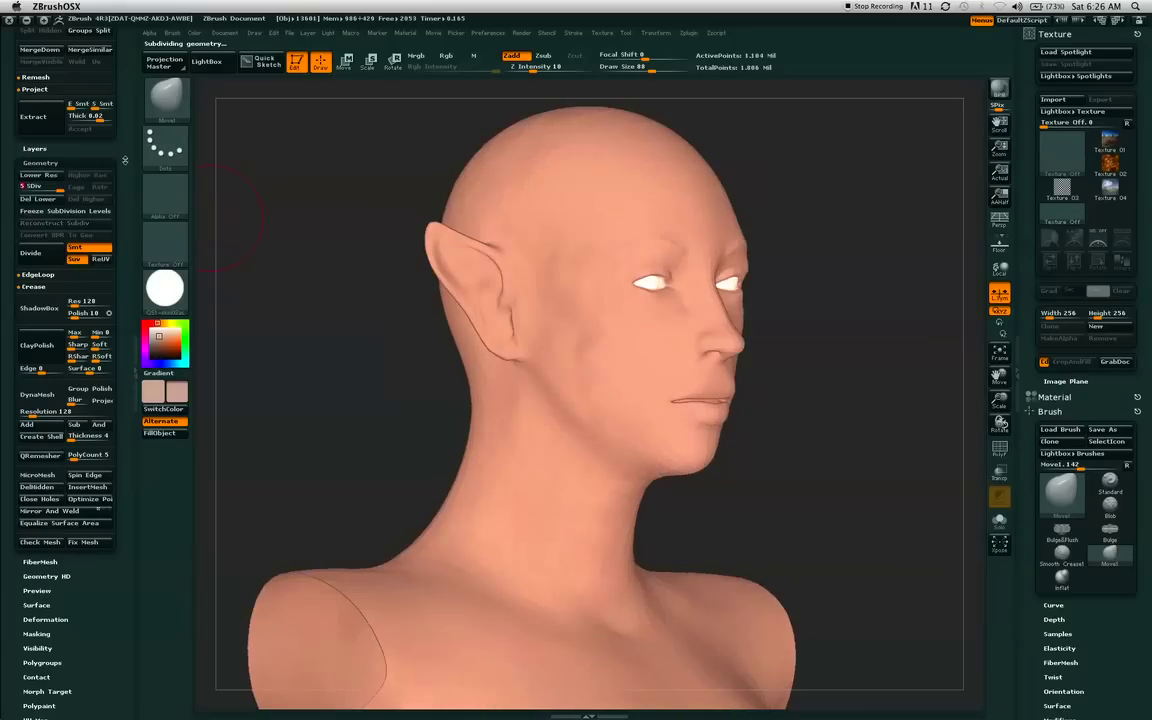
drag(122, 104, 120, 262)
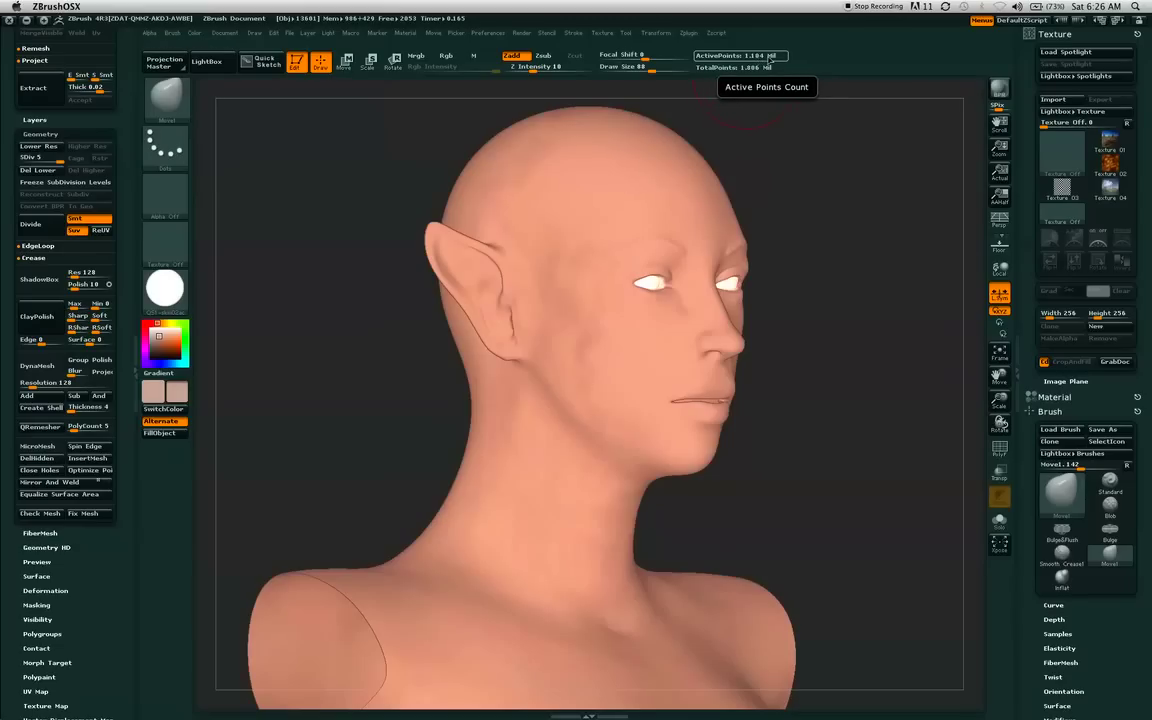
Open the UV Map settings of the body subtool.
drag(121, 191, 140, 86)
scroll(105, 166, down, 3)
scroll(95, 265, down, 2)
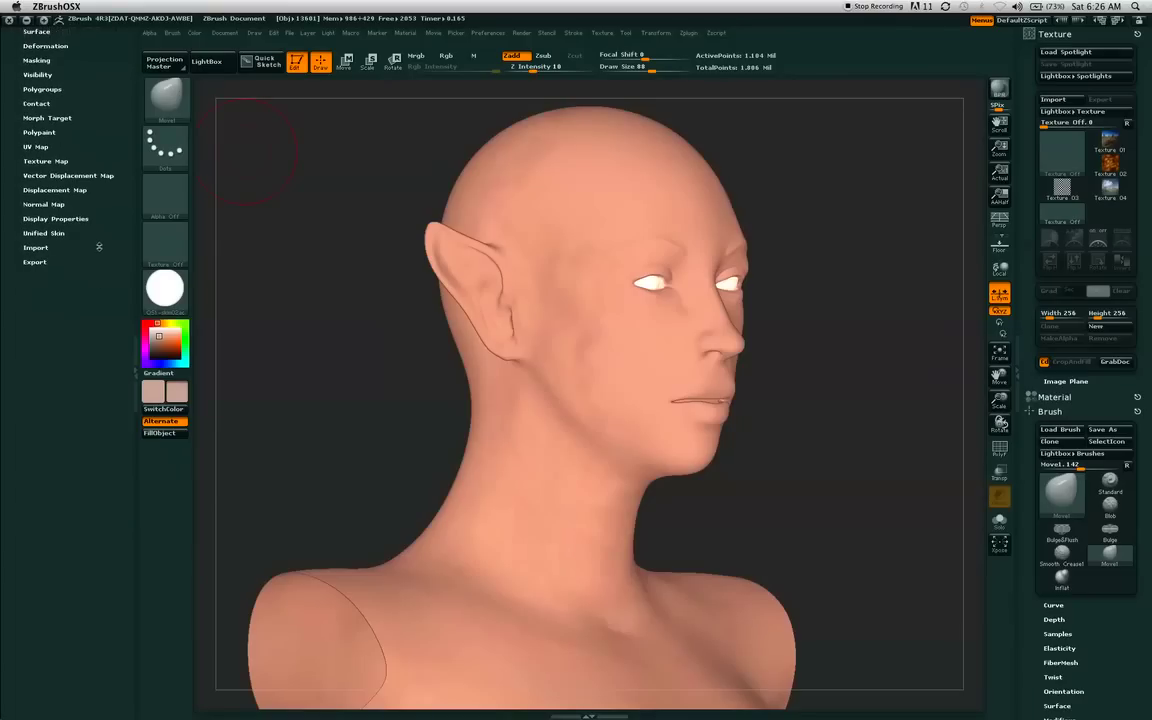
scroll(98, 148, up, 6)
click(46, 214)
scroll(76, 213, down, 3)
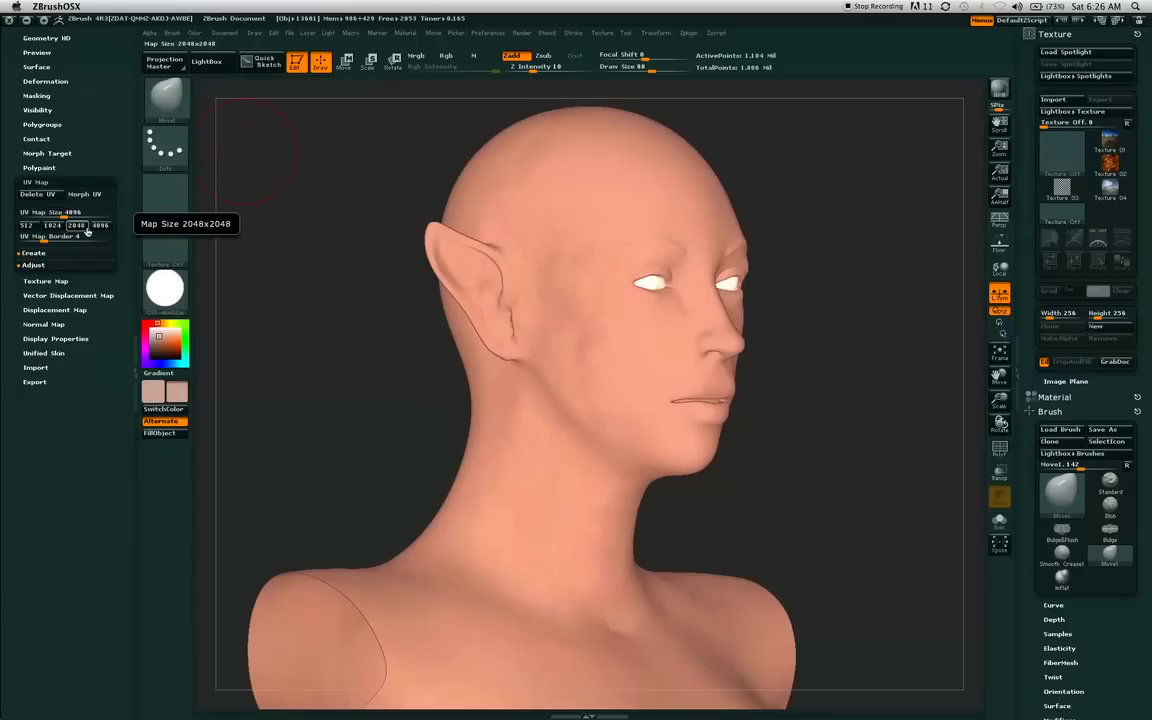
Examine the UV map size and its preset resolutions for the body subtool.
scroll(128, 158, down, 4)
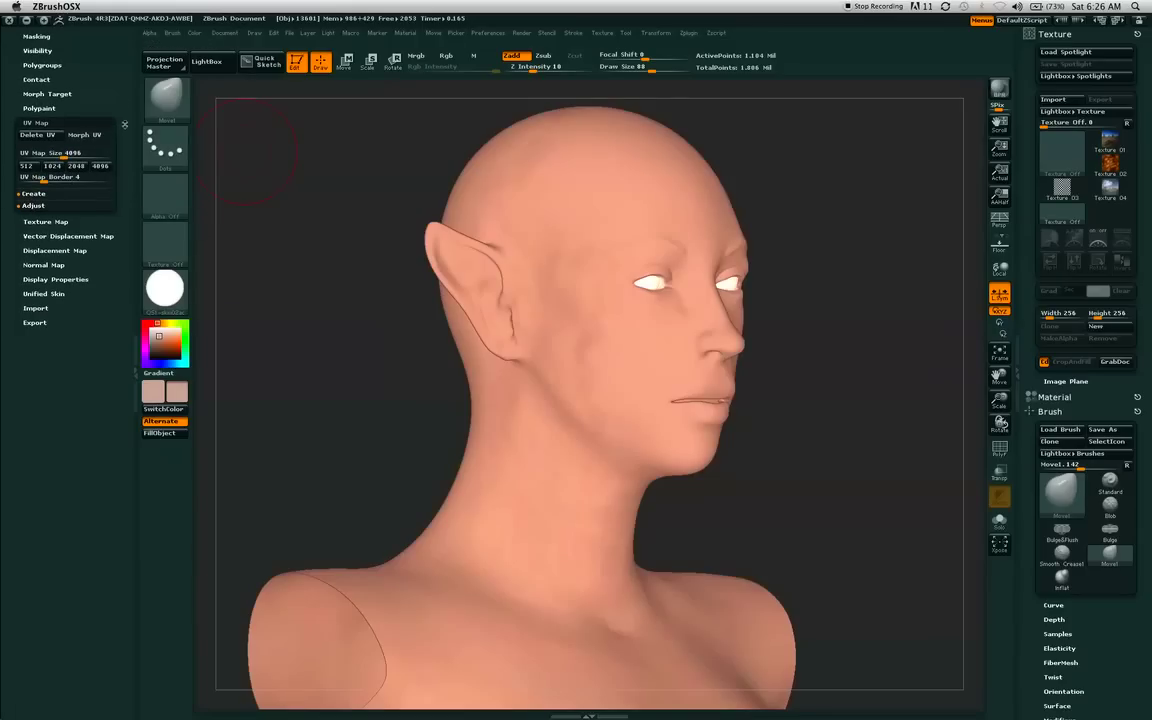
scroll(124, 124, up, 5)
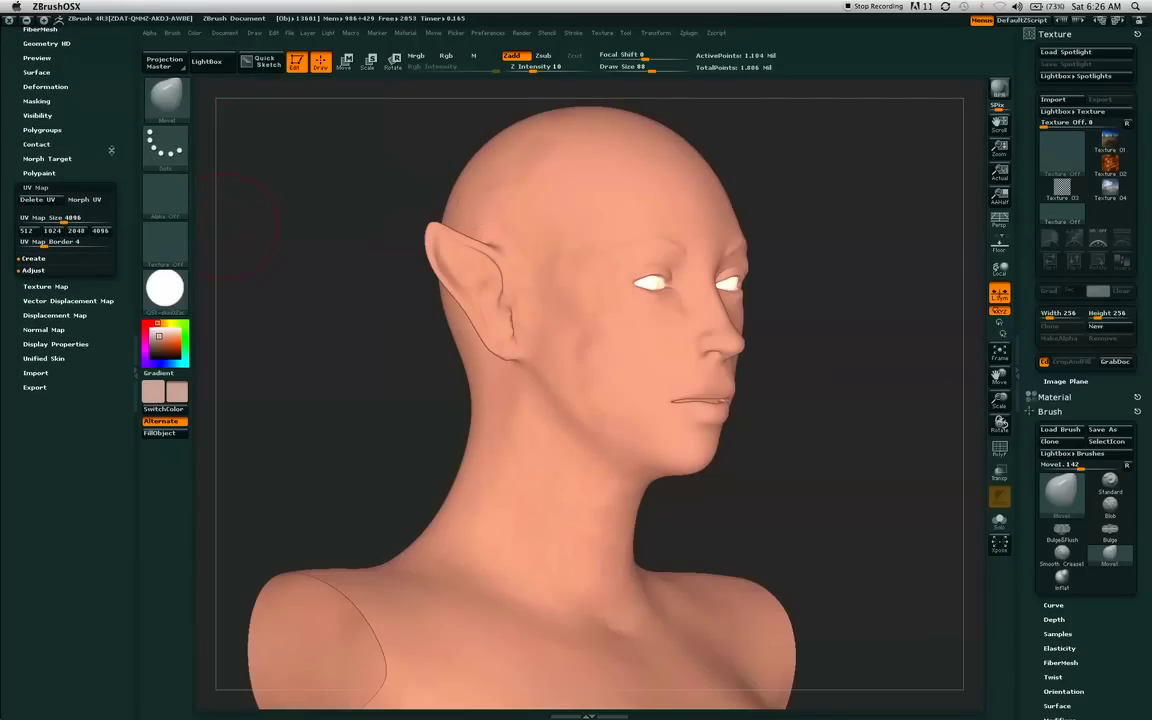
scroll(111, 150, down, 2)
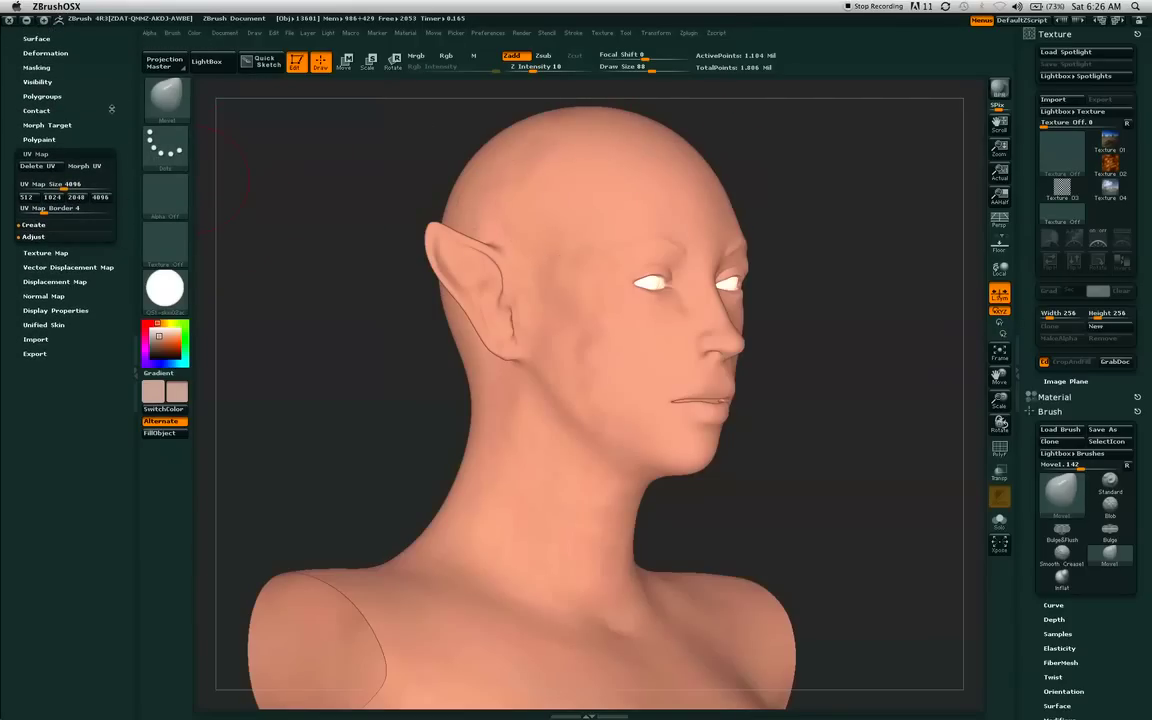
scroll(112, 75, down, 3)
scroll(116, 70, down, 1)
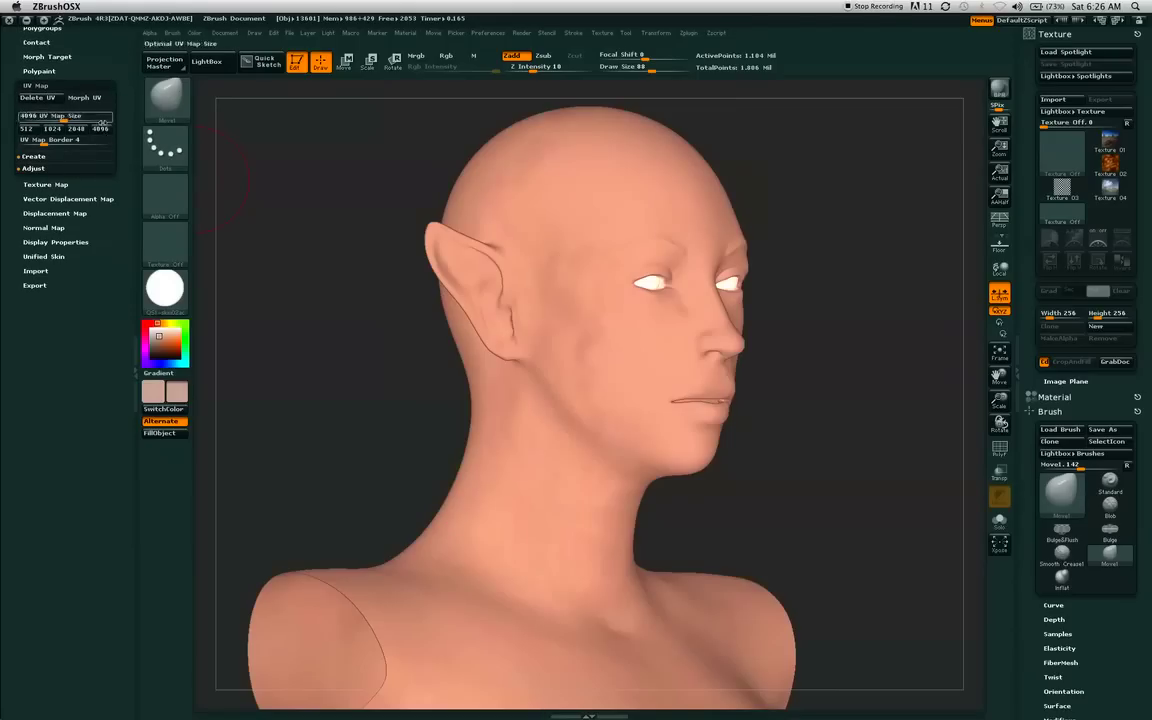
scroll(121, 88, up, 2)
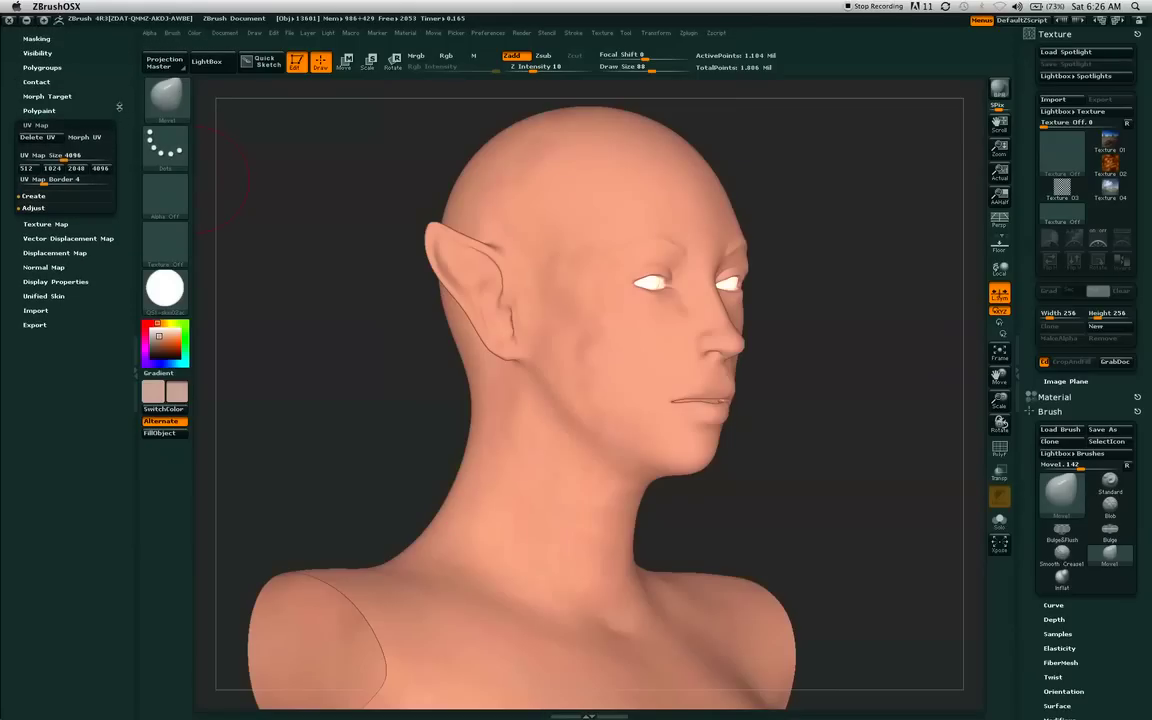
scroll(119, 107, down, 1)
scroll(126, 132, up, 3)
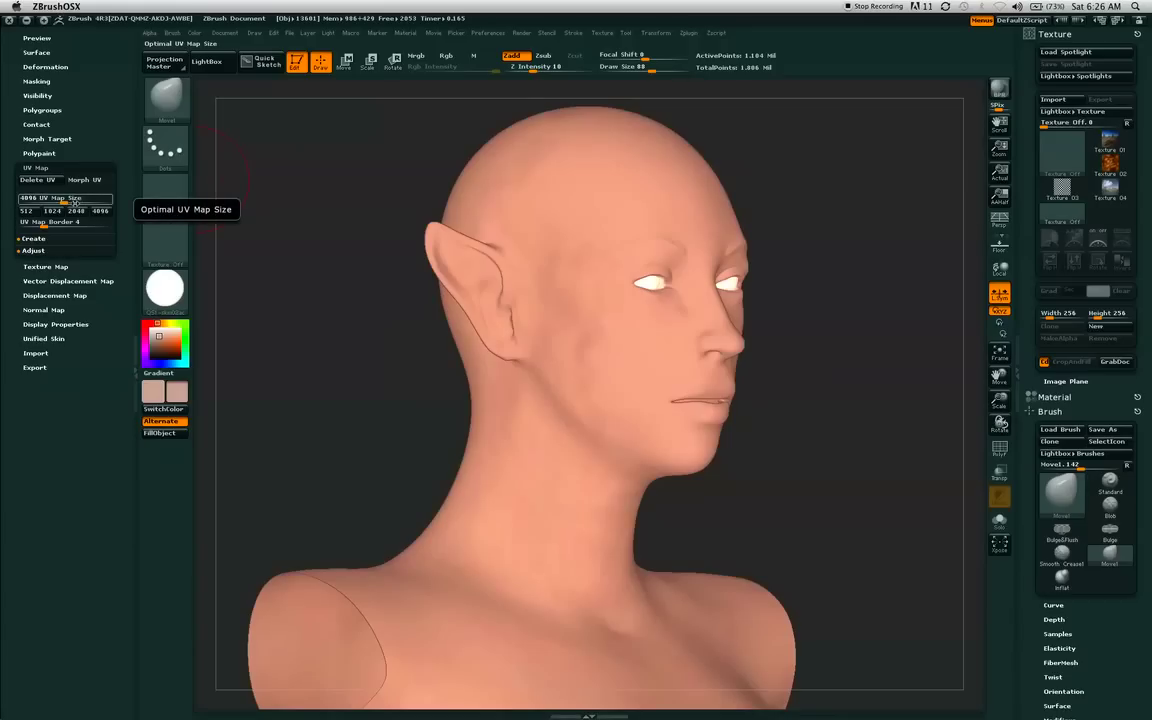
scroll(75, 190, down, 2)
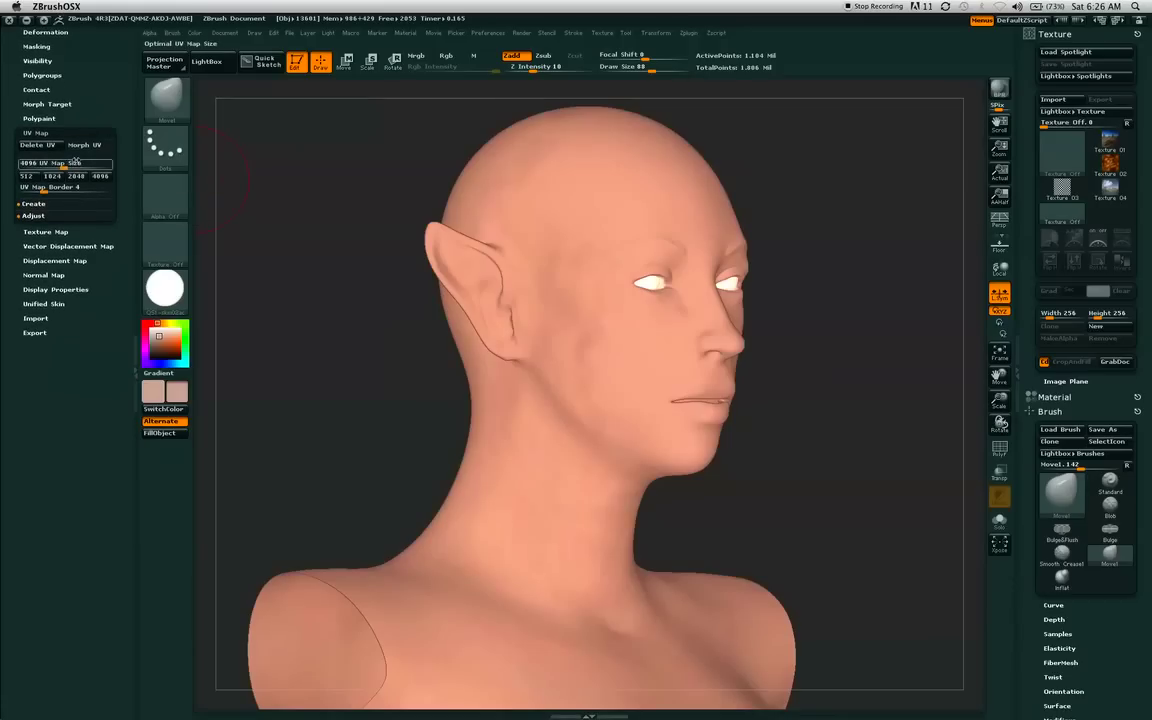
scroll(78, 160, down, 2)
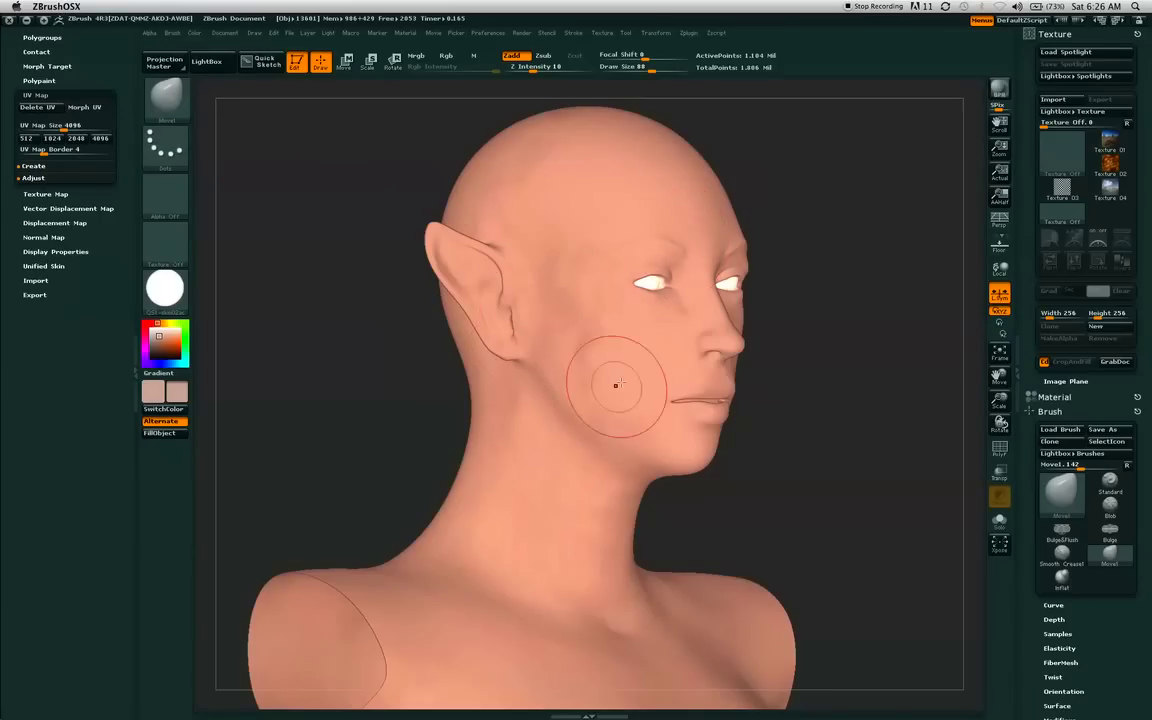
scroll(110, 51, down, 1)
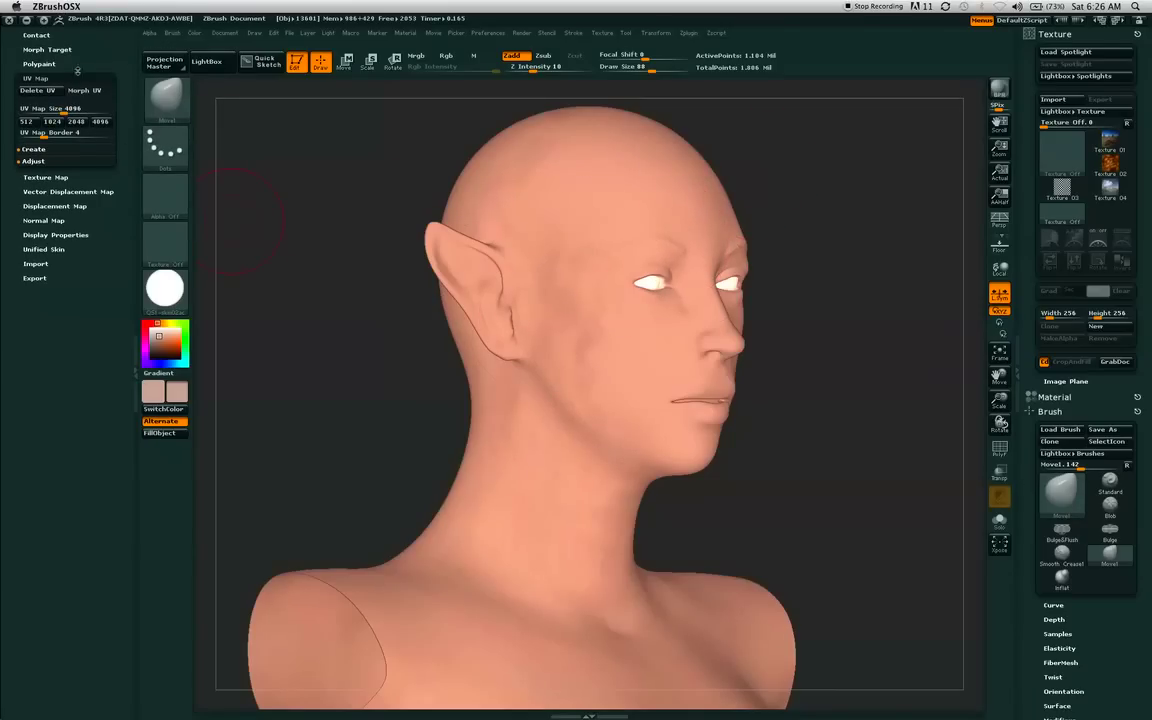
scroll(98, 280, down, 1)
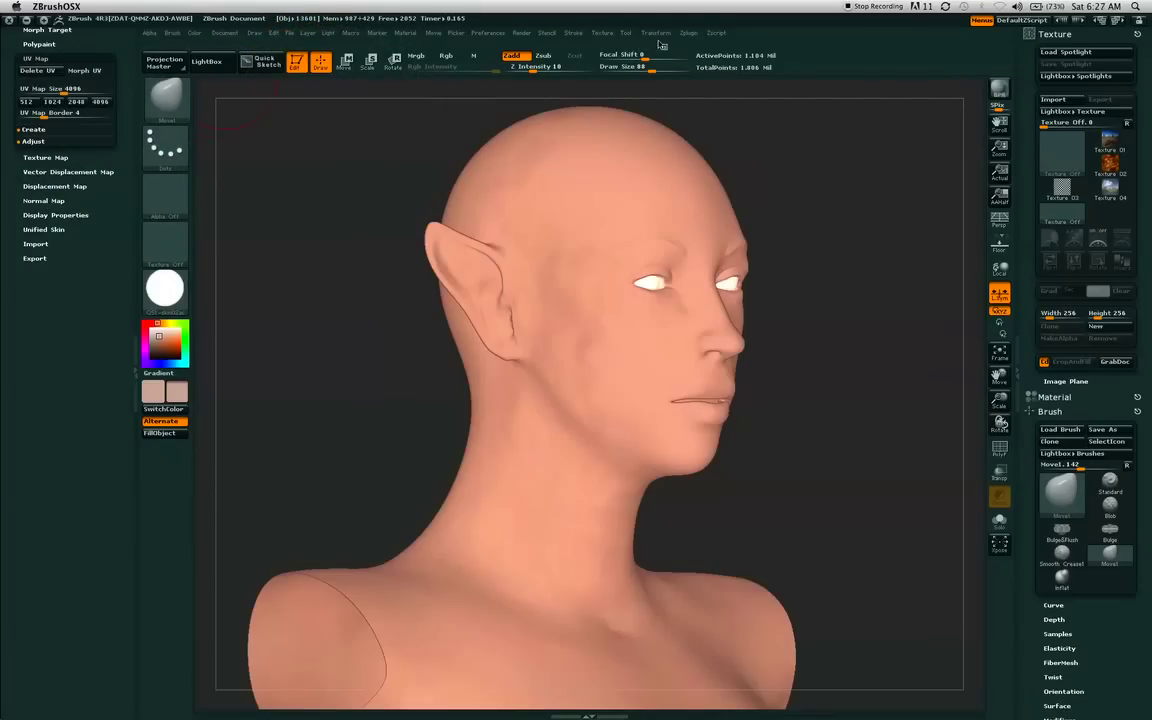
Open the Texture Map settings, inspect the assigned texture and its creation options, and collapse the settings again.
drag(104, 260, 107, 245)
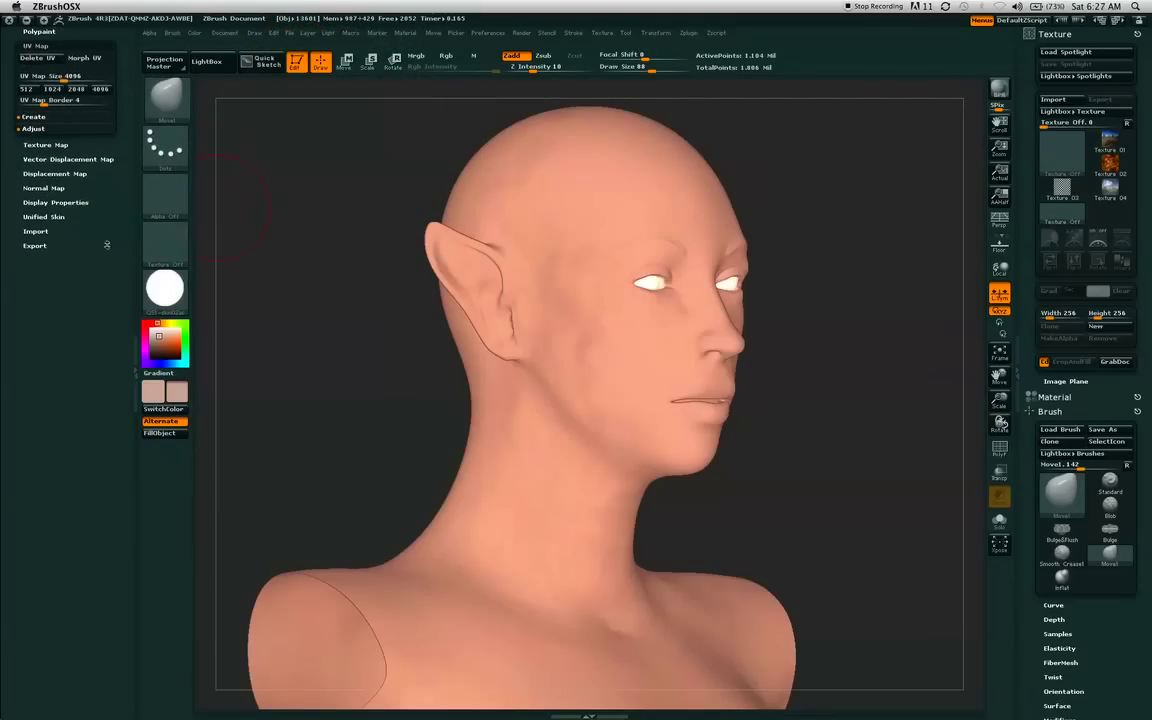
click(61, 146)
click(52, 142)
click(43, 146)
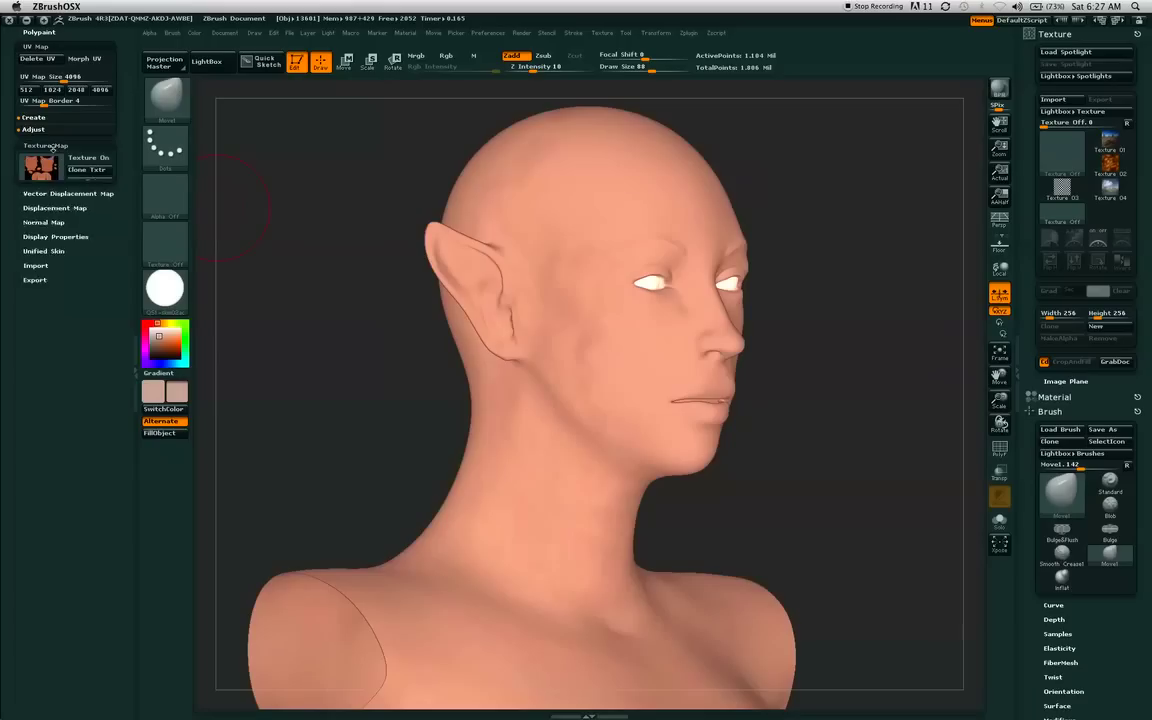
mouse_move(46, 180)
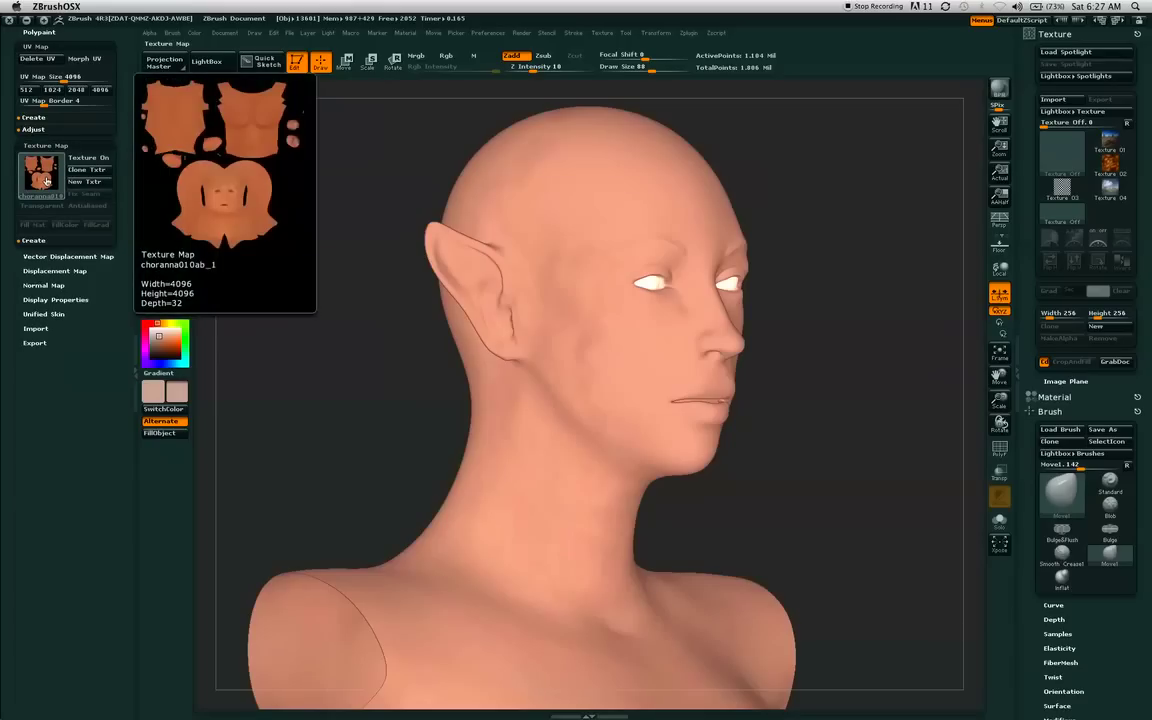
drag(119, 146, 119, 211)
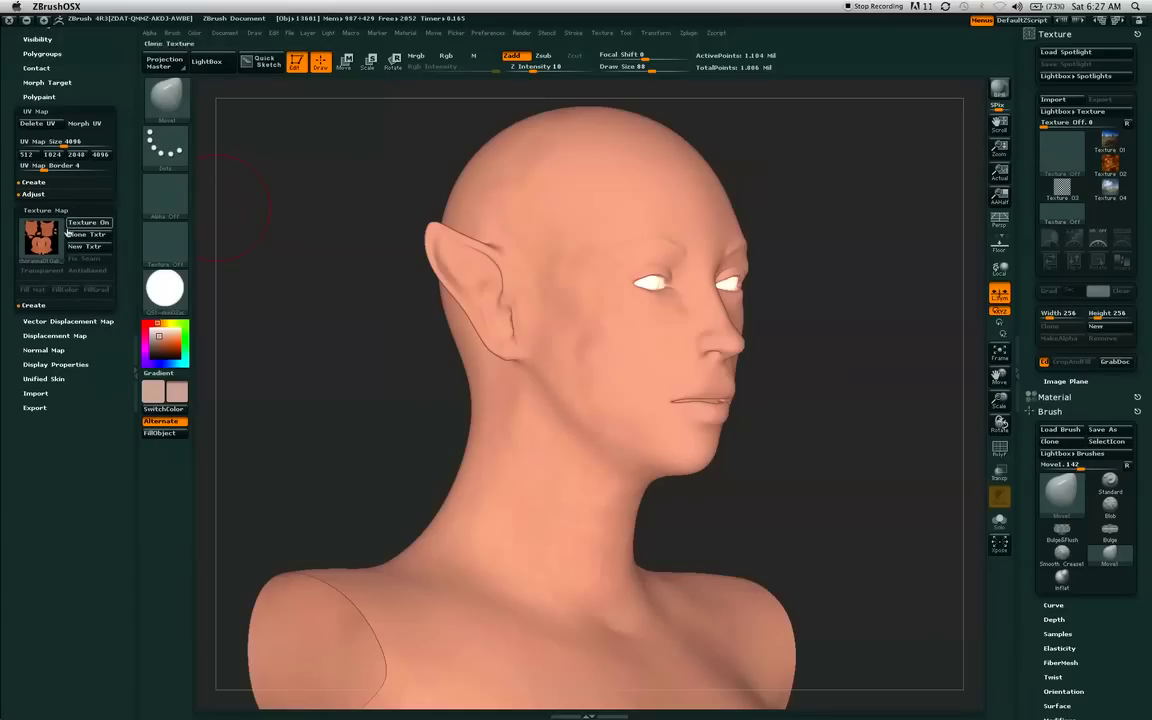
click(43, 307)
click(61, 210)
Look through the body subtool's settings and the texture and brush options, and collapse the UV Map settings.
scroll(117, 110, up, 5)
scroll(119, 132, up, 20)
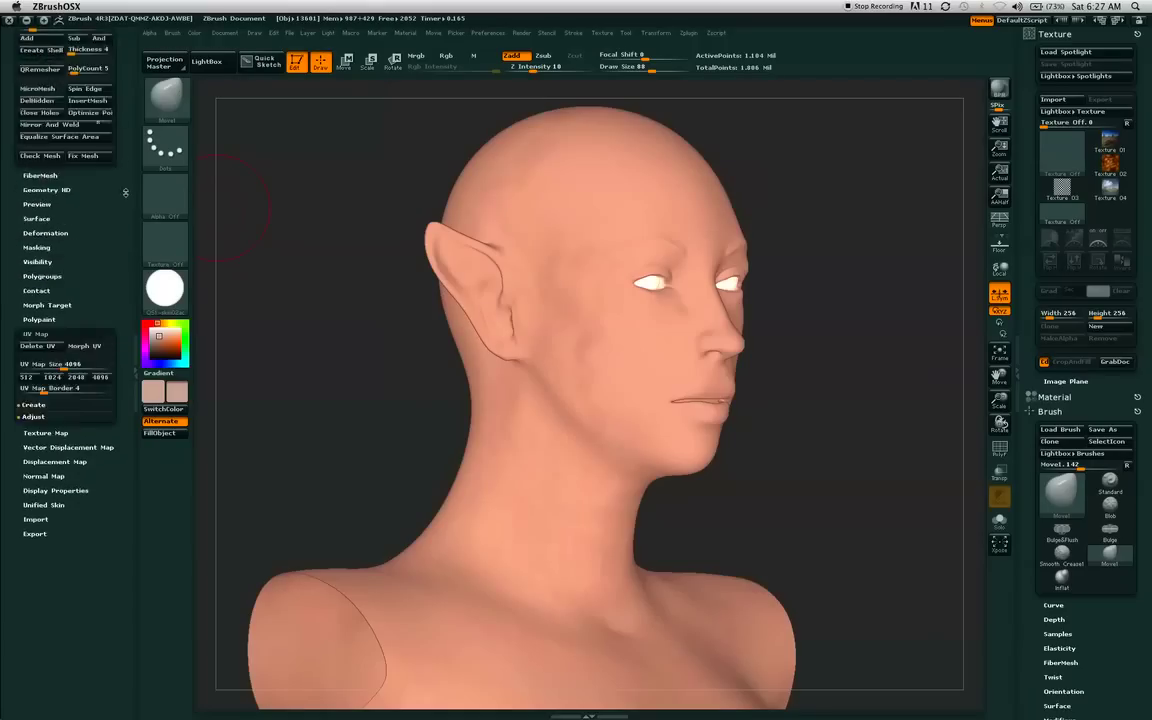
scroll(122, 220, down, 10)
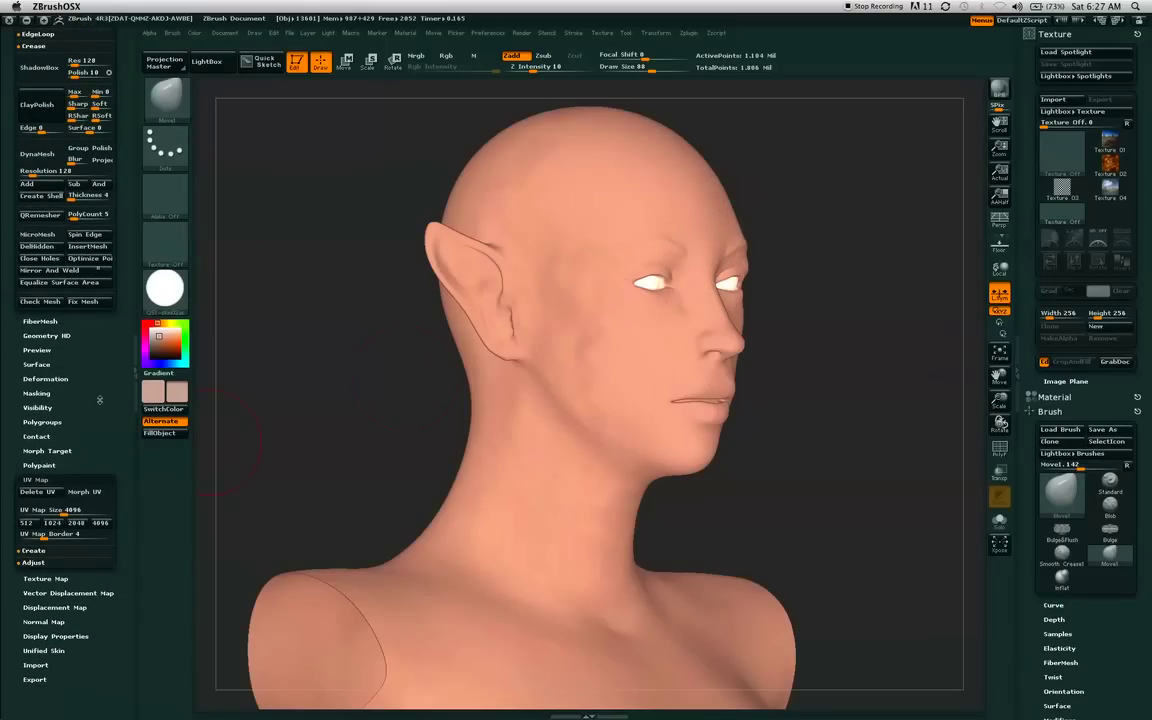
scroll(99, 399, down, 5)
scroll(106, 315, down, 8)
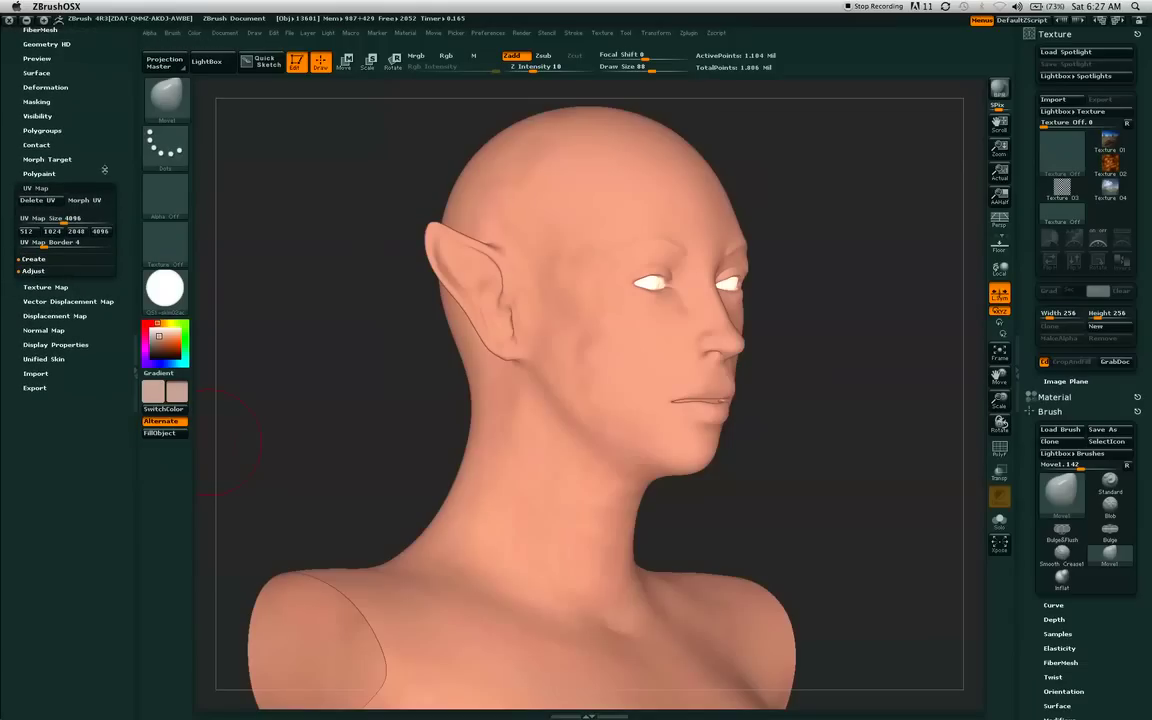
scroll(50, 215, down, 1)
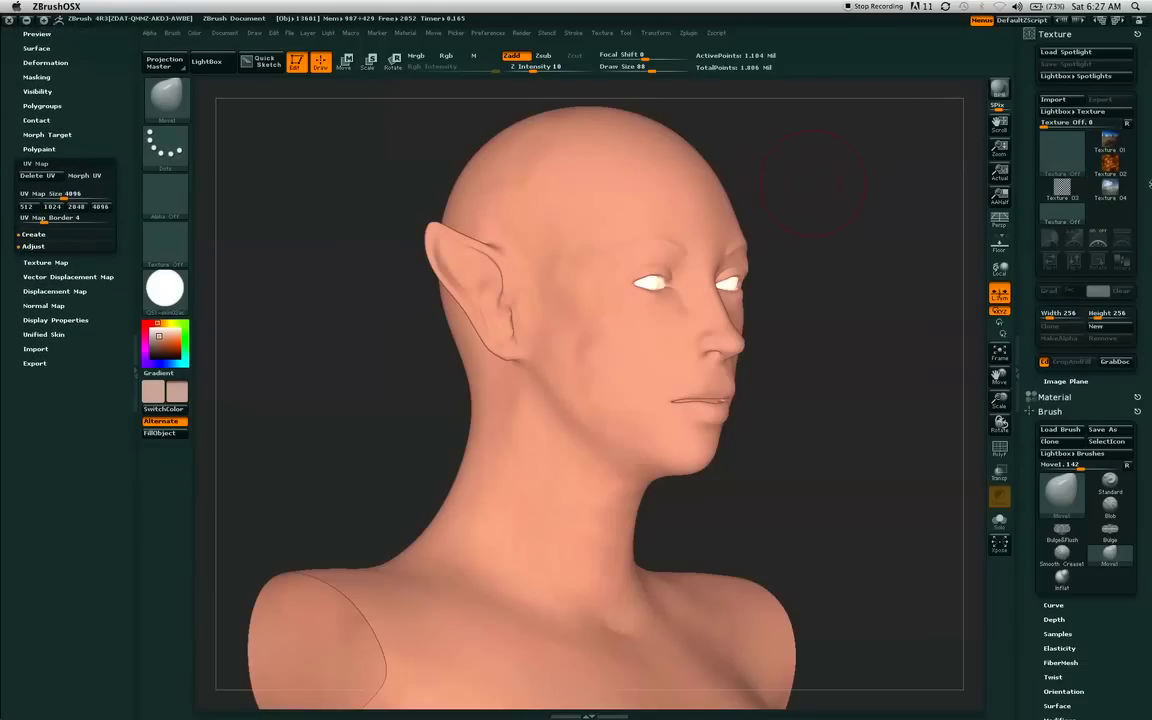
scroll(1147, 203, down, 4)
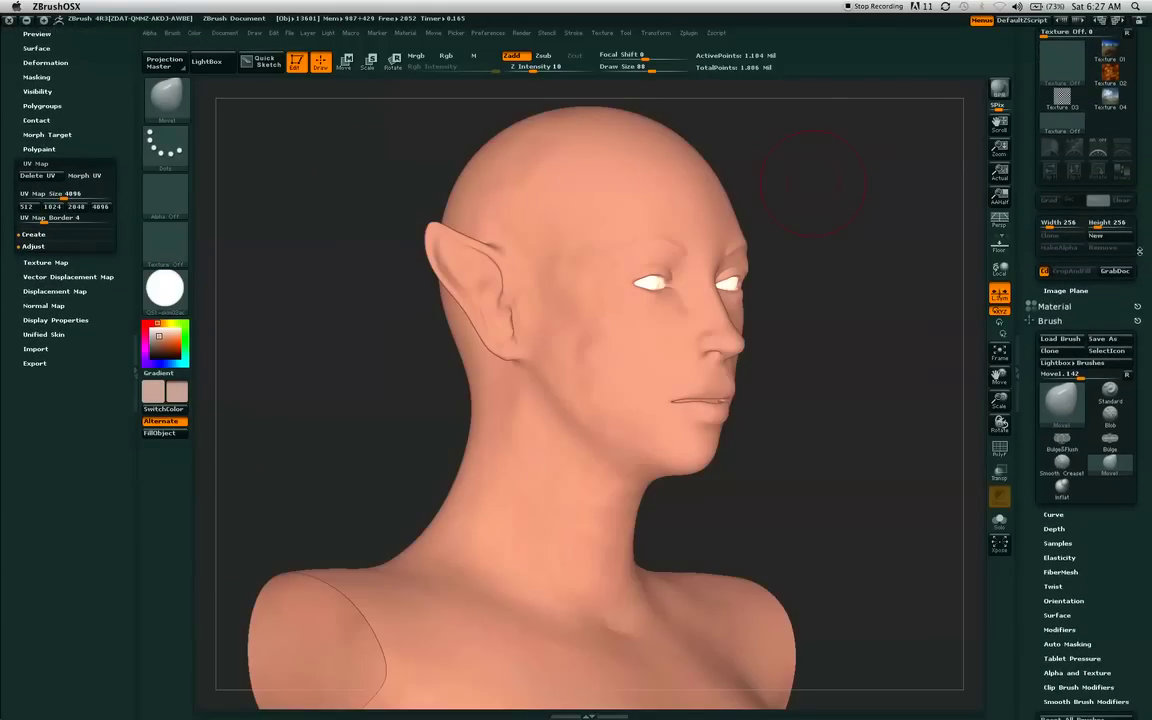
scroll(1147, 381, down, 2)
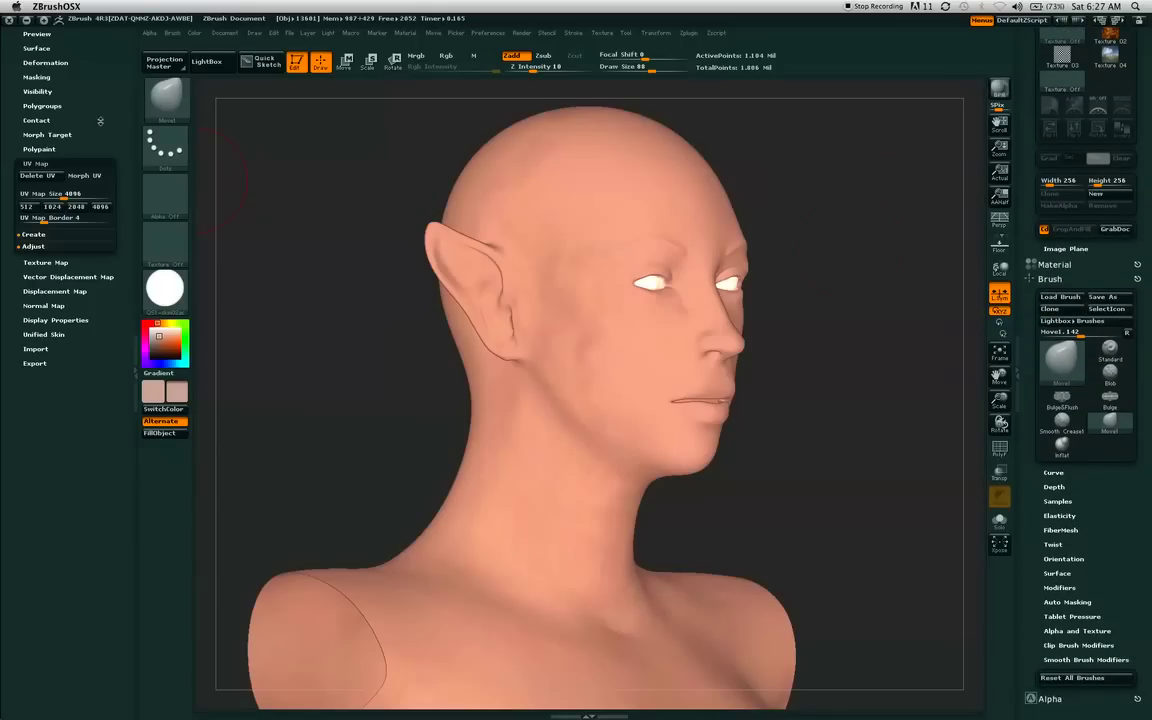
scroll(82, 133, down, 1)
scroll(78, 131, up, 12)
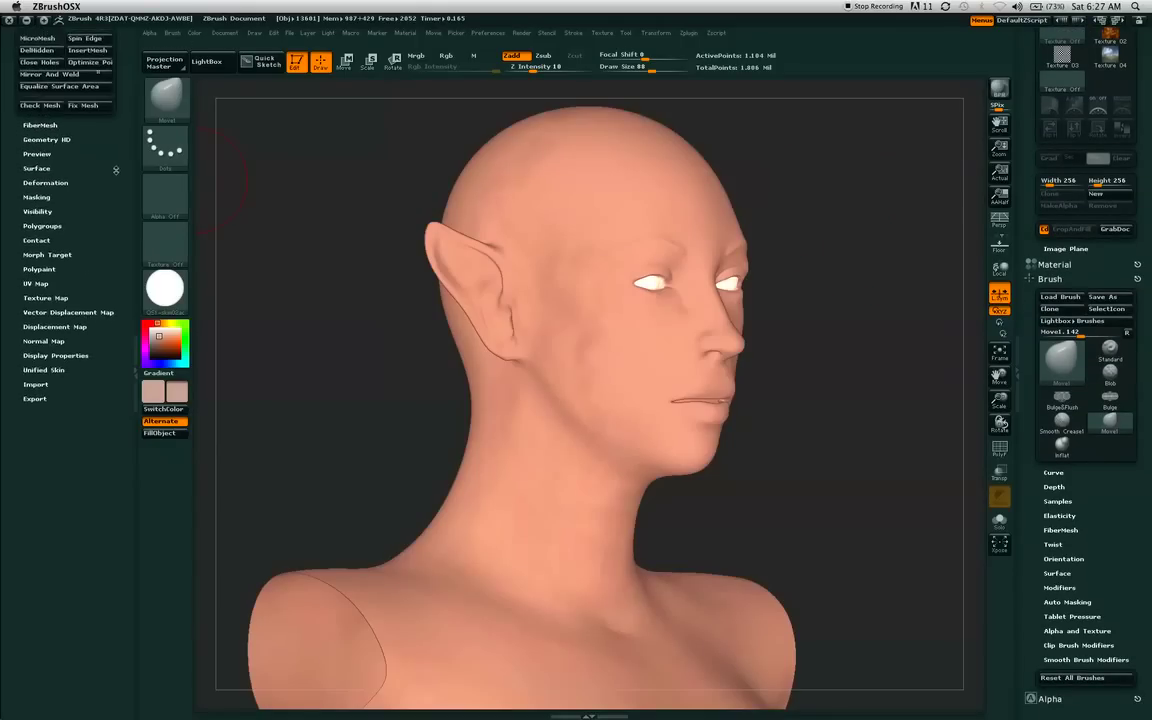
mouse_move(119, 210)
mouse_down()
mouse_move(121, 234)
mouse_move(124, 221)
mouse_up()
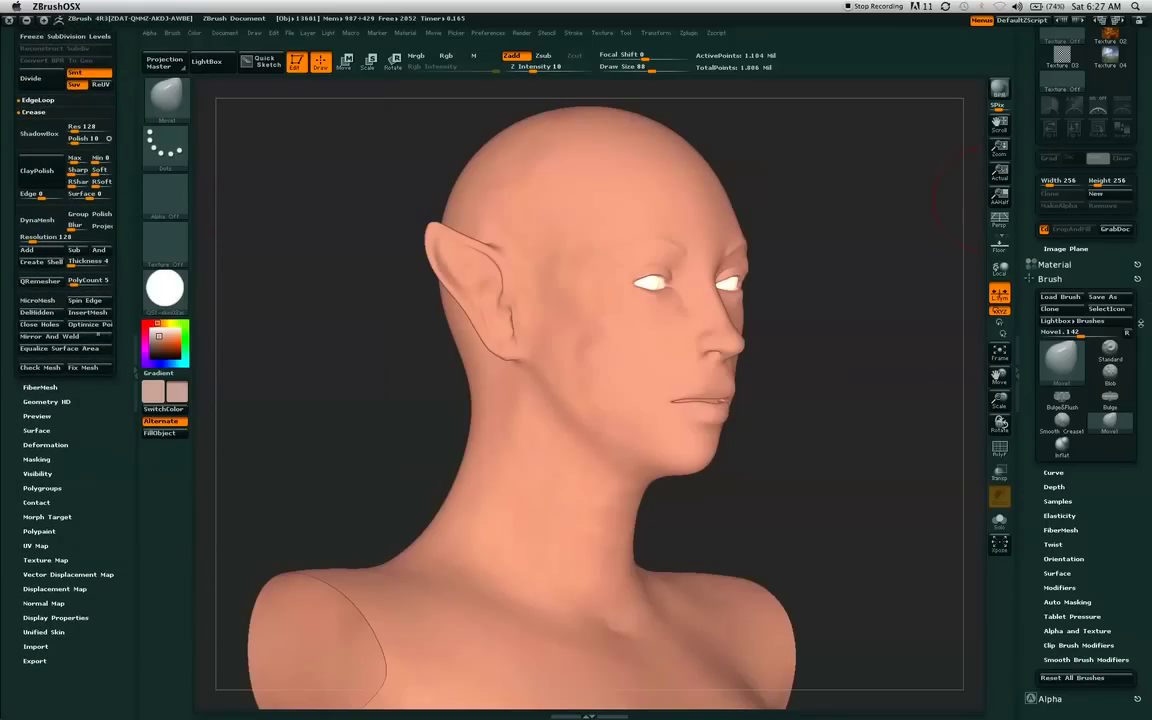
Start a texture import and select Ilona_34ths001a.PSD in the Desktop's MyTuts/mytuts002a folder.
scroll(1142, 325, up, 5)
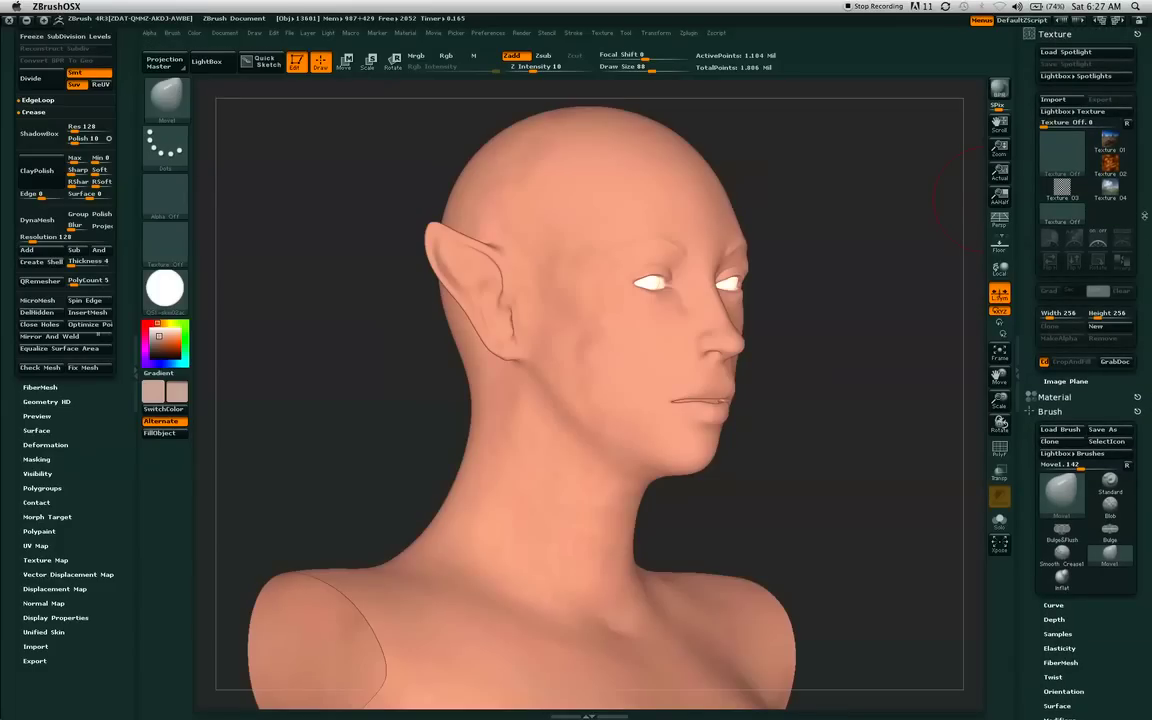
click(1053, 99)
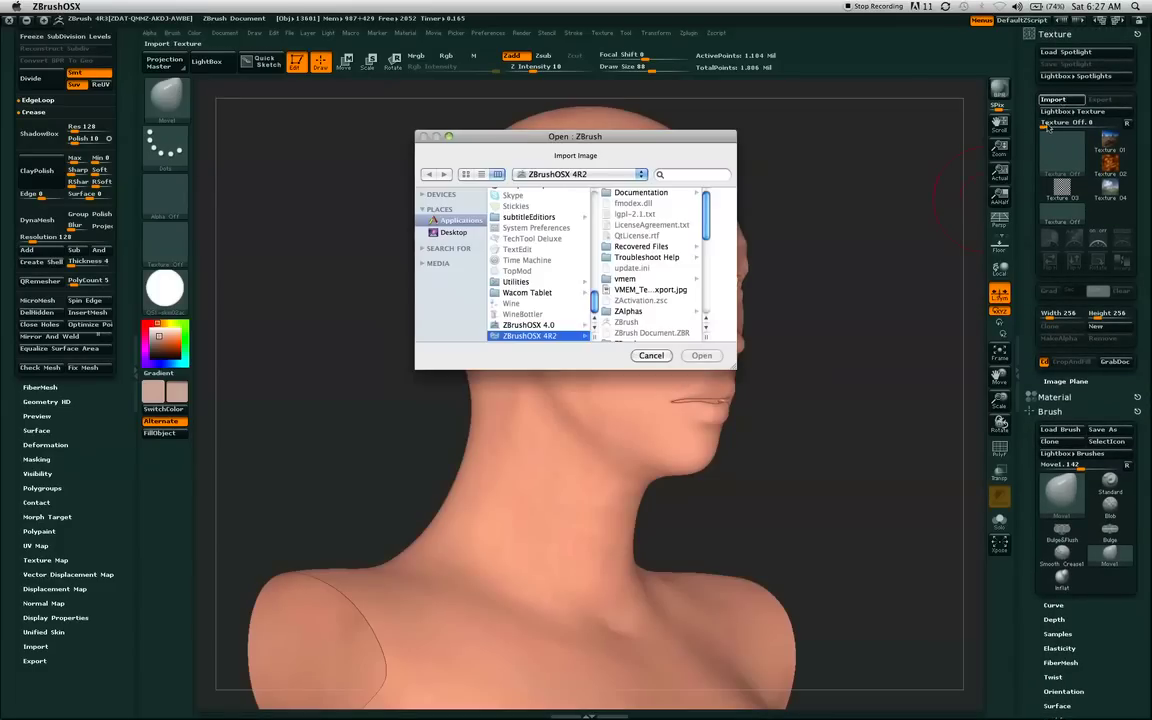
click(456, 233)
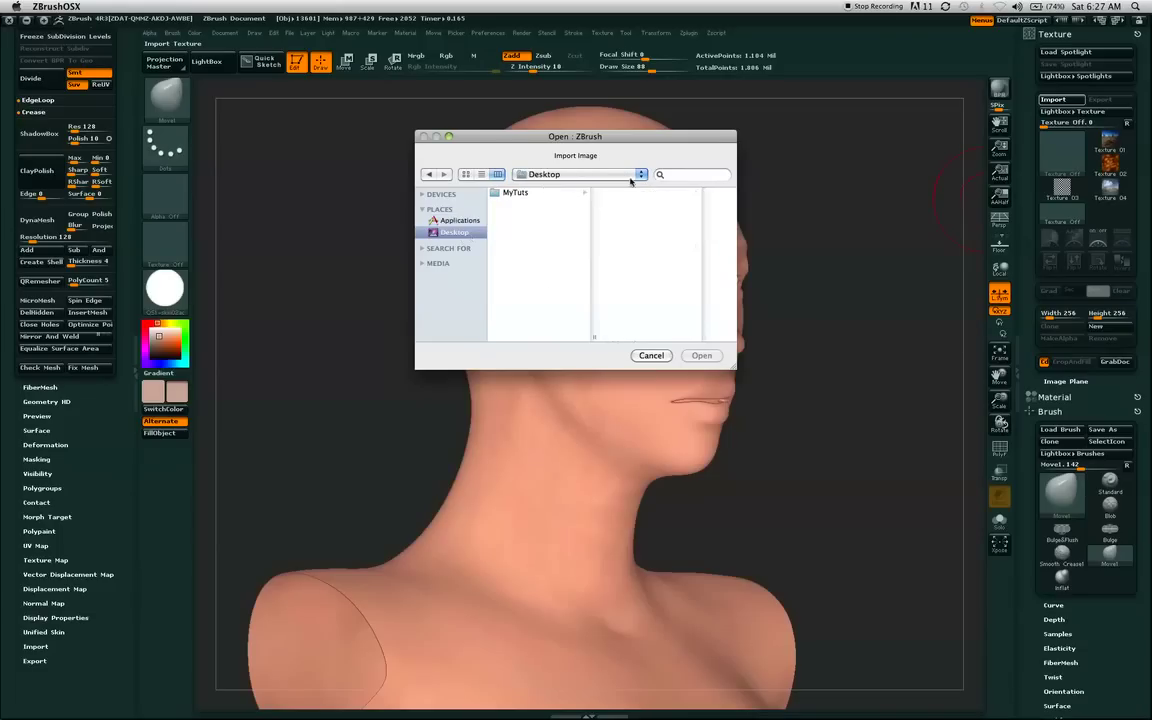
click(518, 192)
click(646, 215)
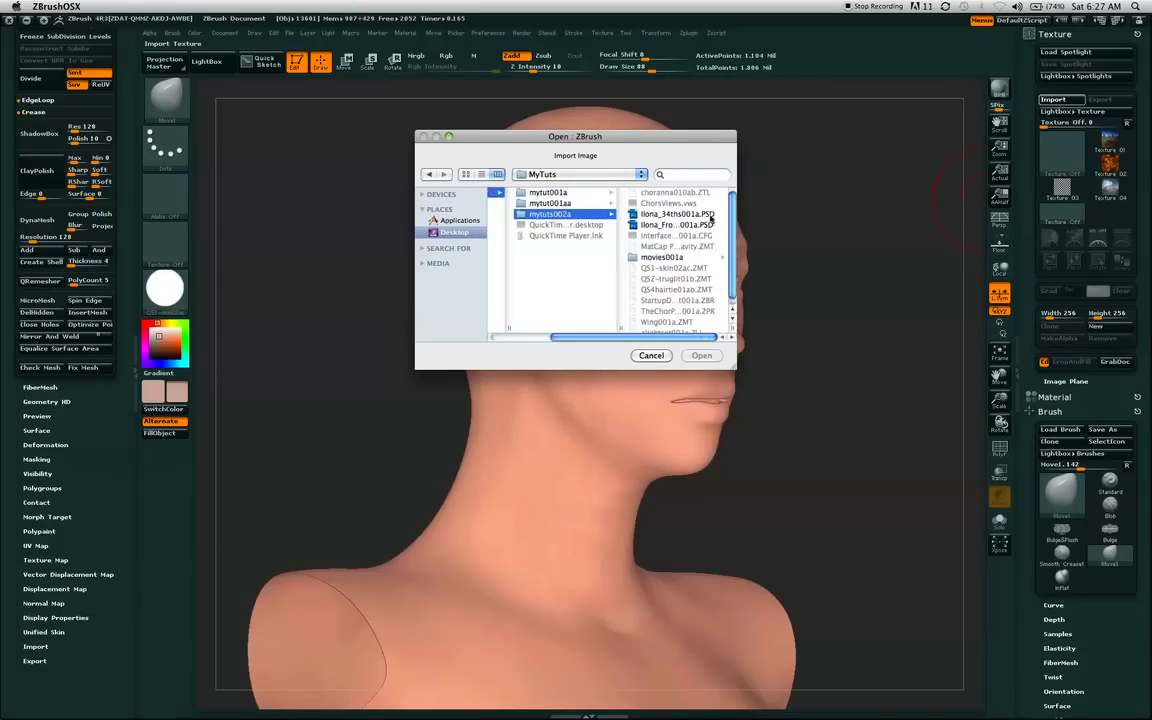
click(694, 215)
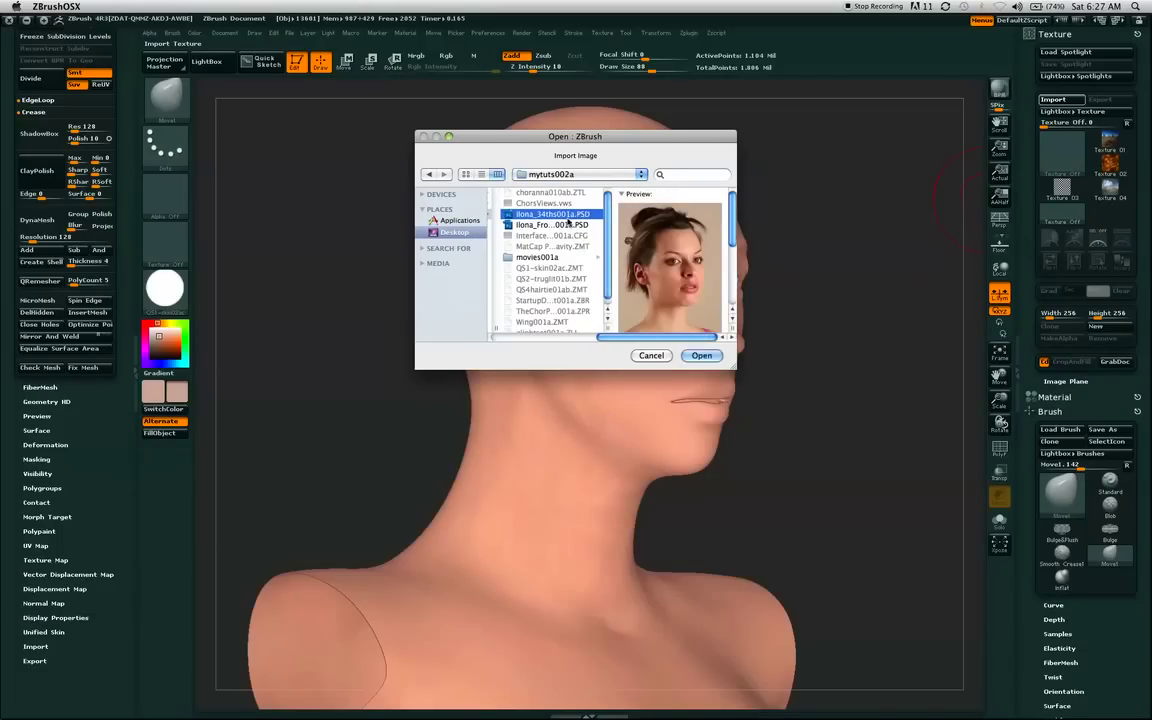
Check the preview and file dimensions of Ilona_34ths001a.PSD, and import it together with the frontal face PSD listed below it.
drag(733, 233, 722, 297)
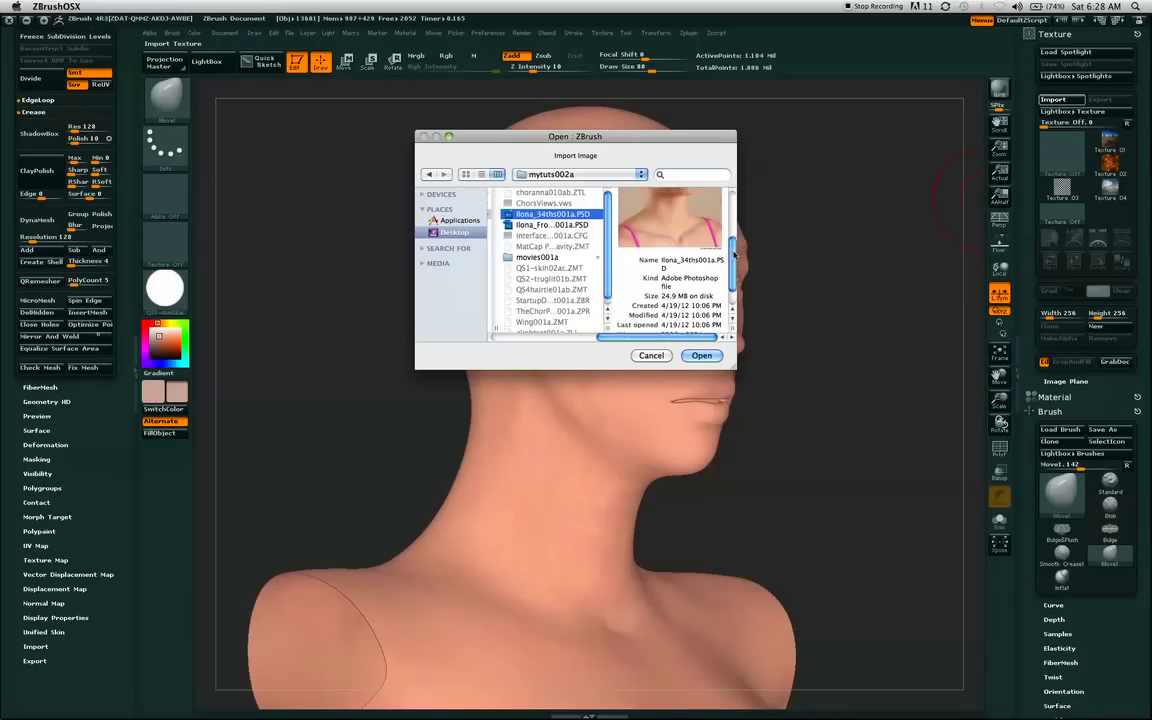
drag(731, 266, 736, 216)
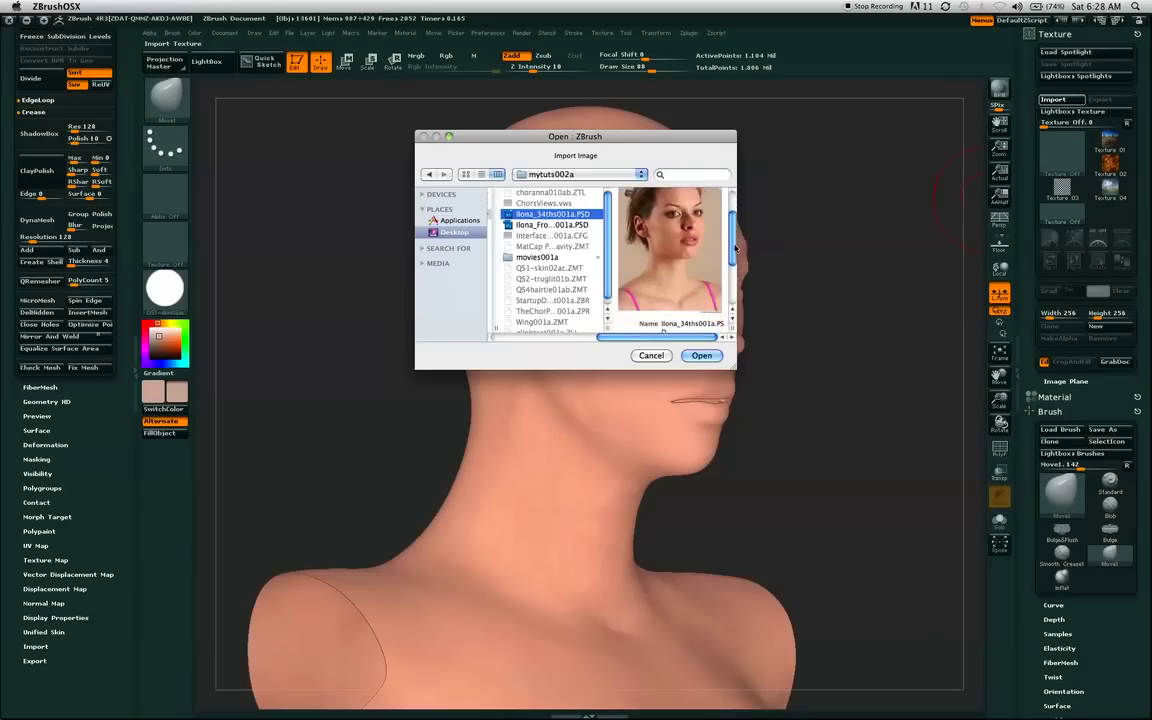
drag(733, 229, 732, 291)
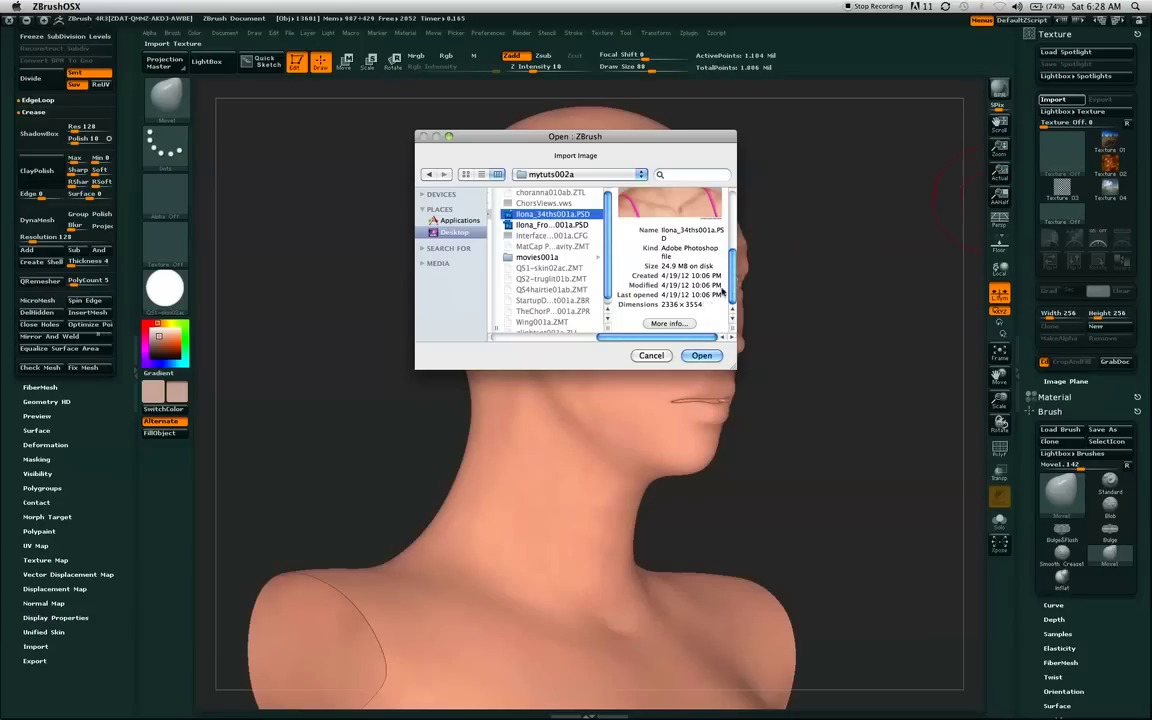
drag(733, 273, 733, 300)
shift+click(580, 226)
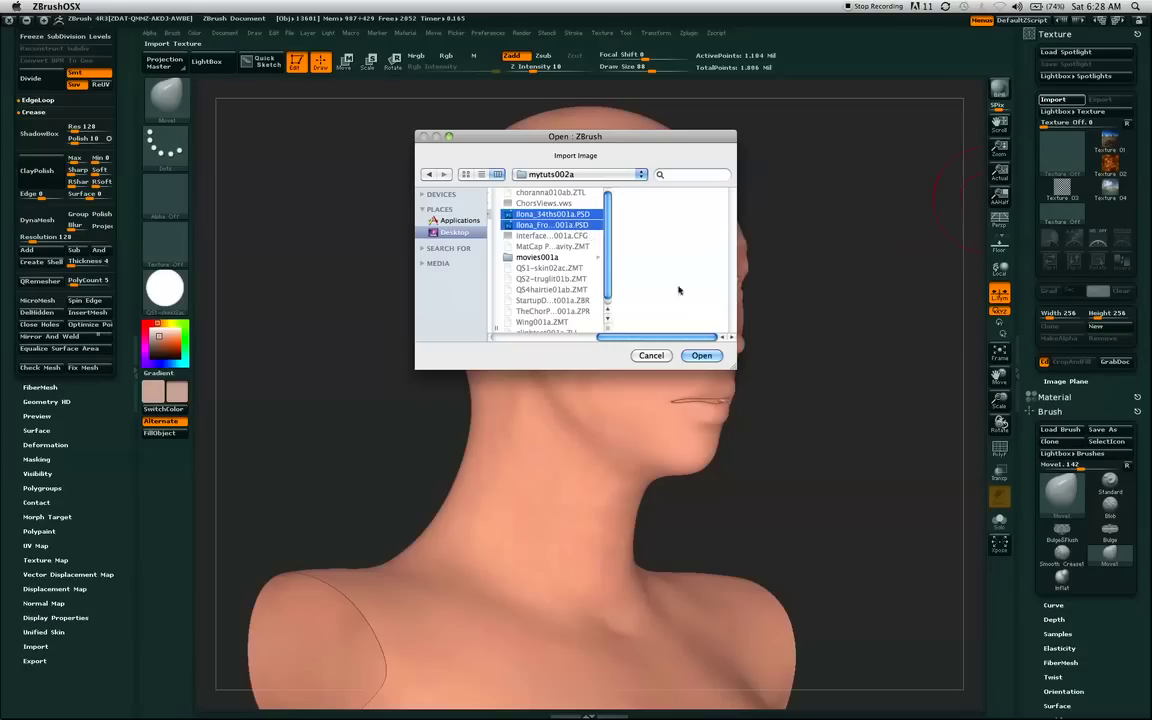
click(702, 356)
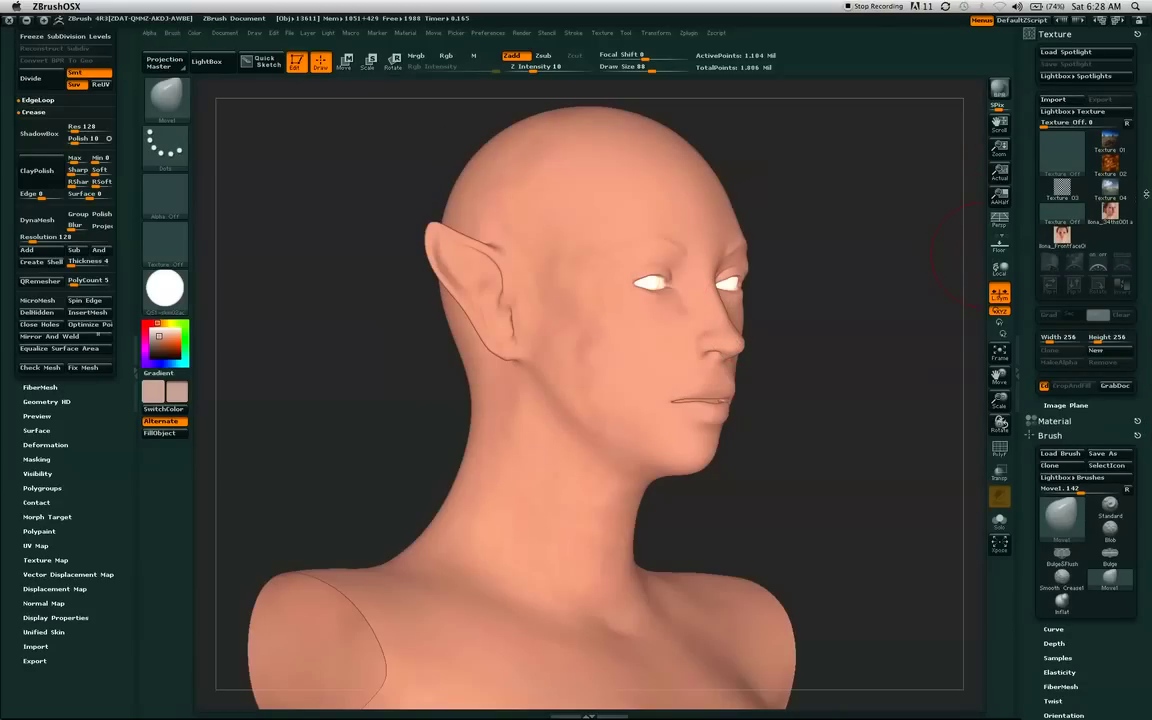
drag(1146, 194, 1146, 171)
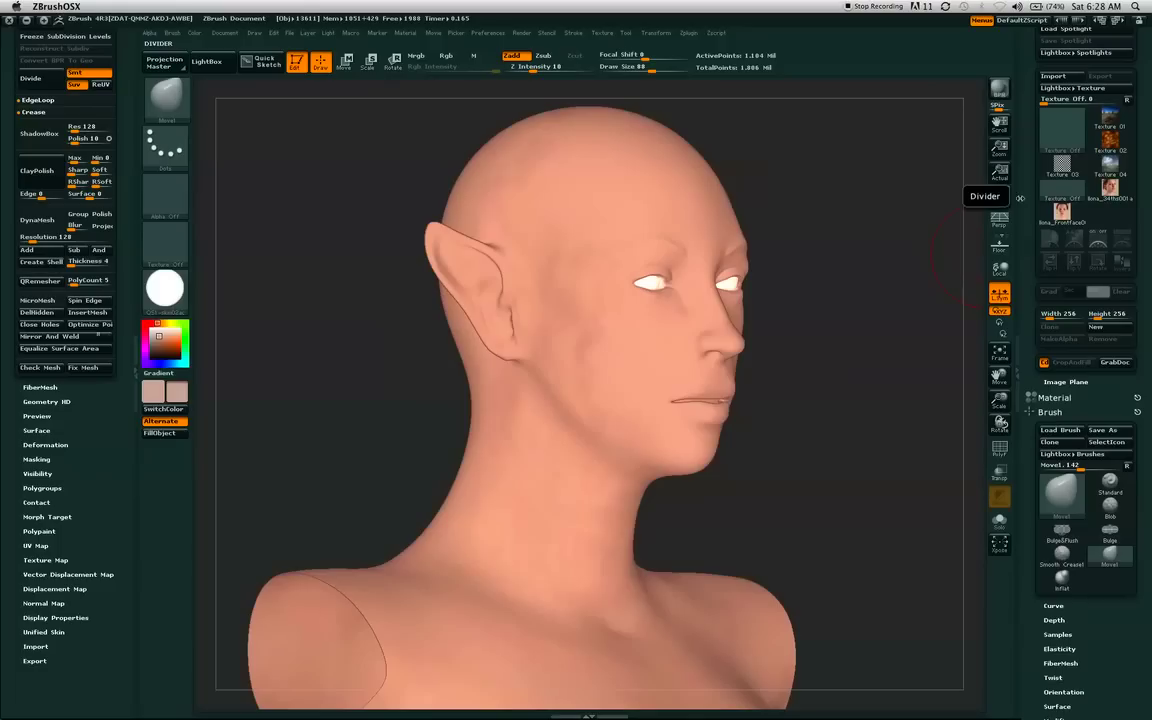
mouse_move(1116, 197)
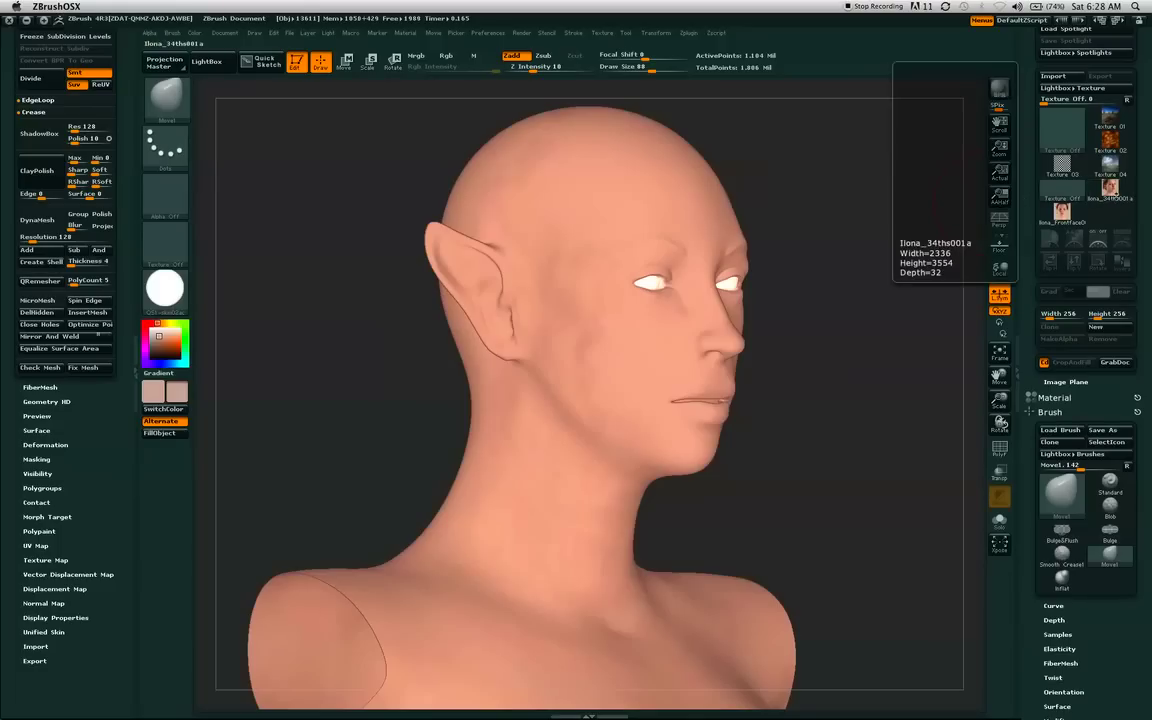
click(1057, 77)
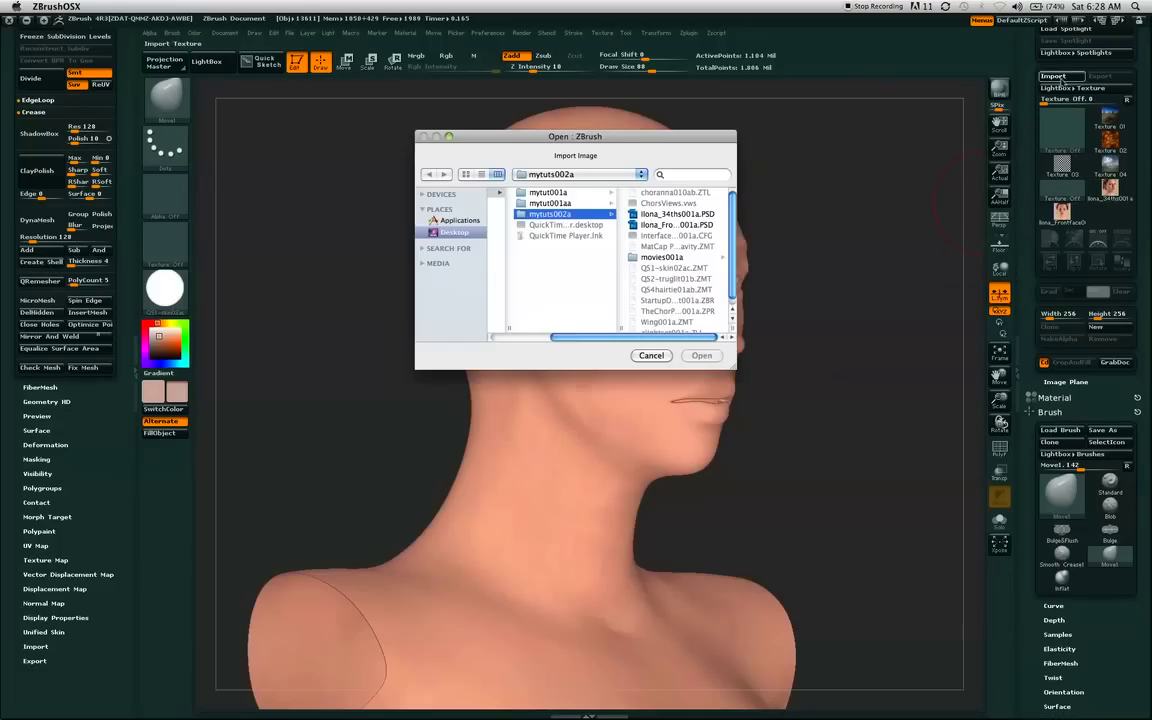
click(684, 214)
shift+click(560, 225)
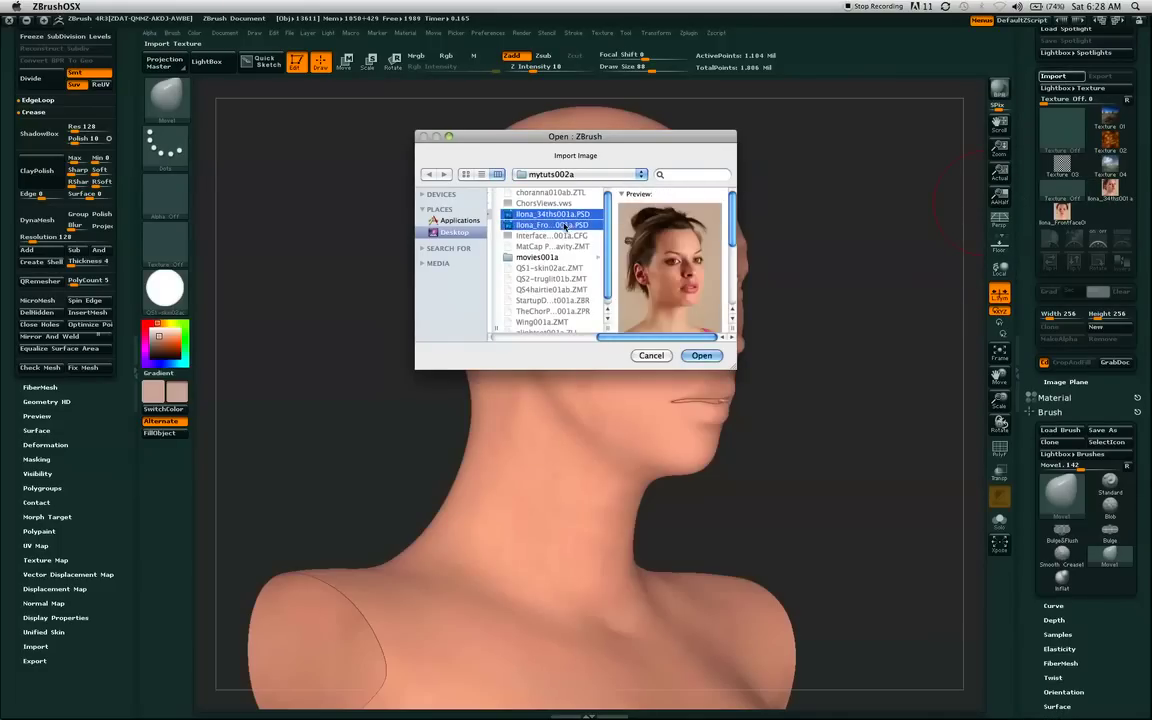
click(655, 357)
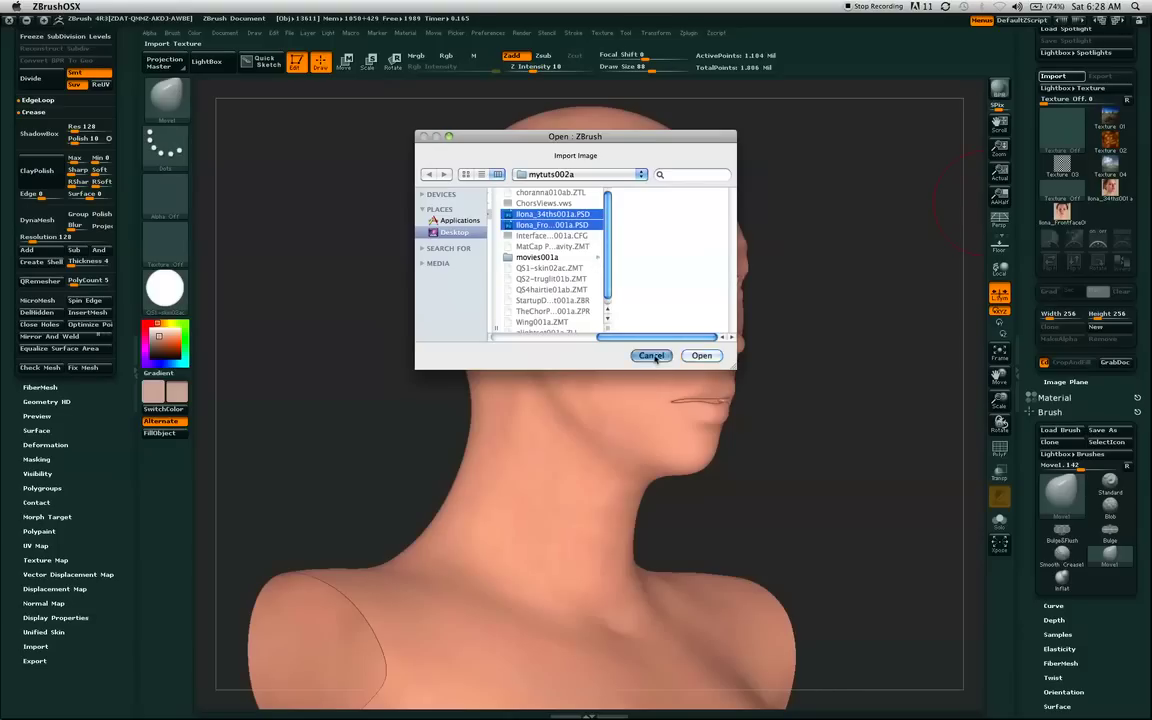
Add the imported Ilona_34ths001a texture to Spotlight and hide the LightBox browser.
drag(1140, 197, 1140, 175)
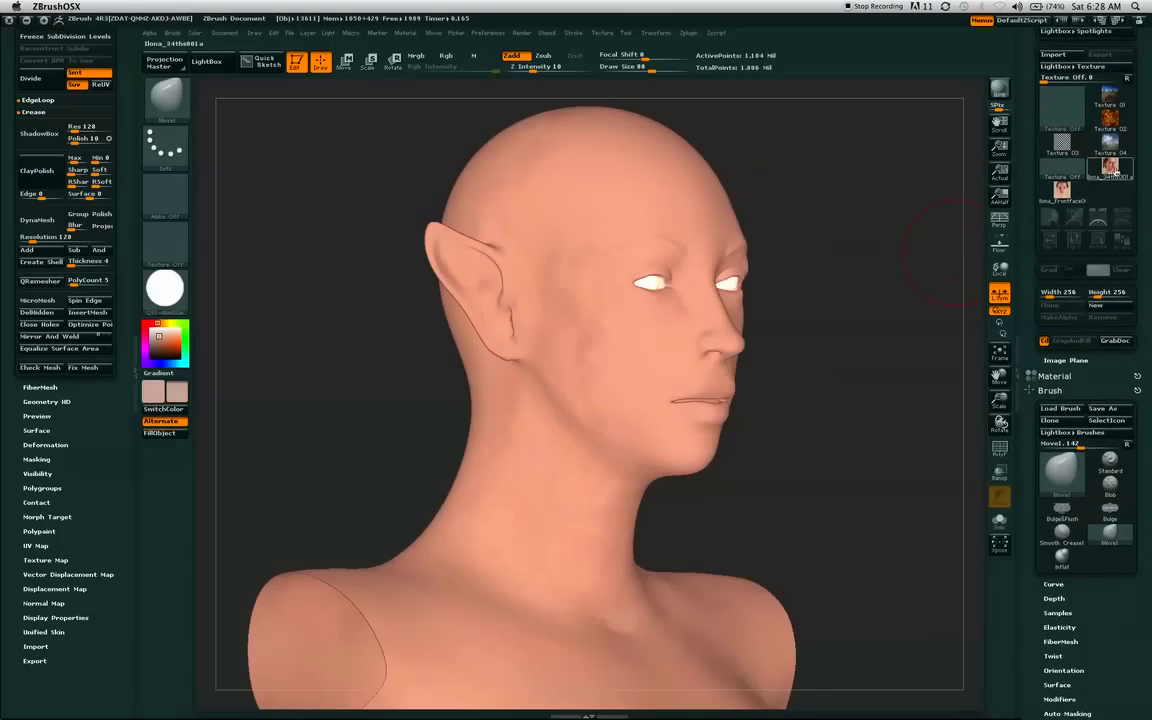
click(1122, 176)
click(1122, 175)
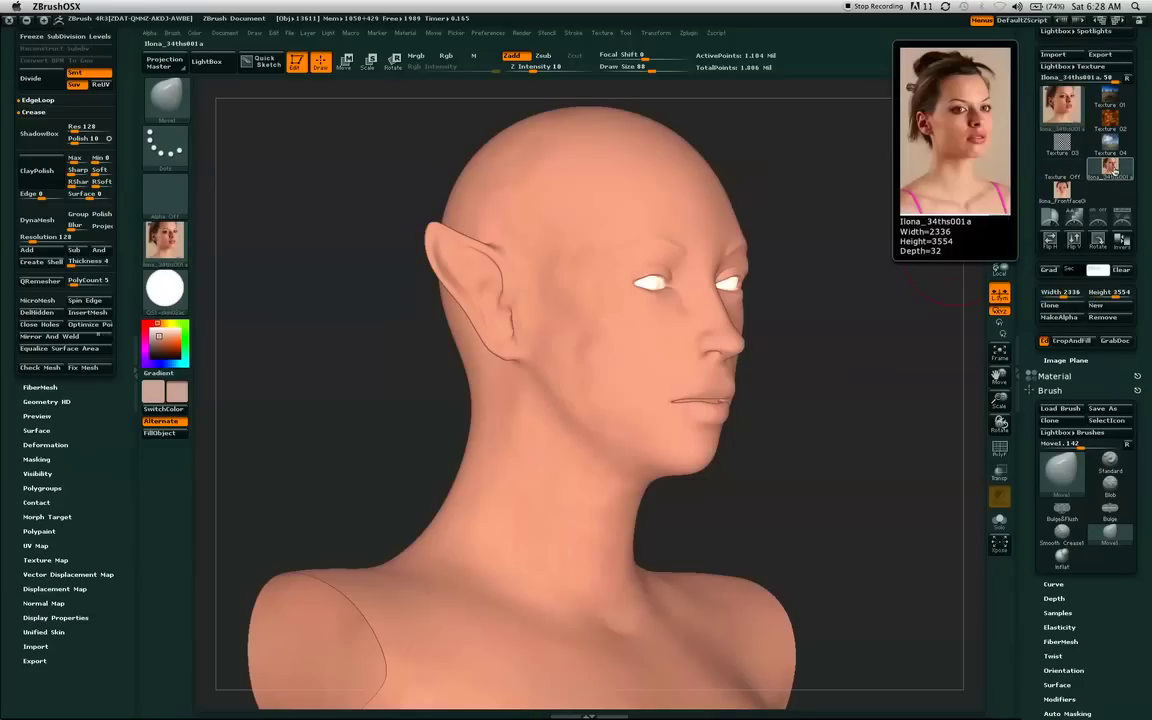
drag(1122, 231, 1122, 216)
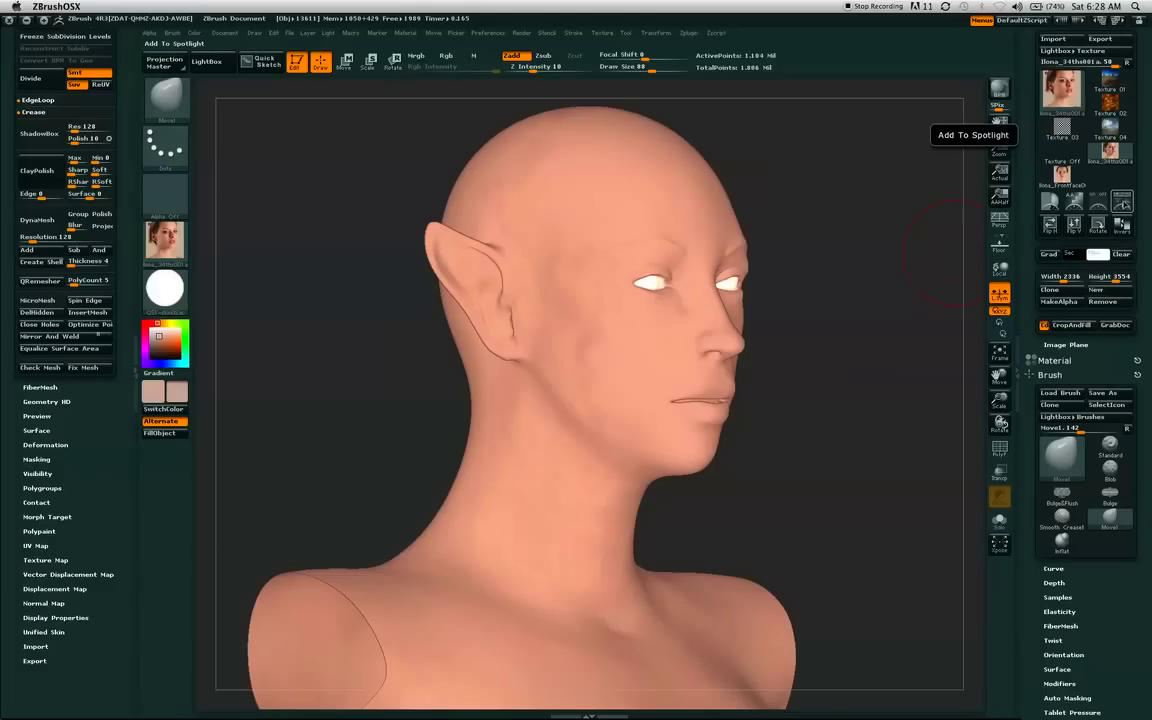
click(1124, 203)
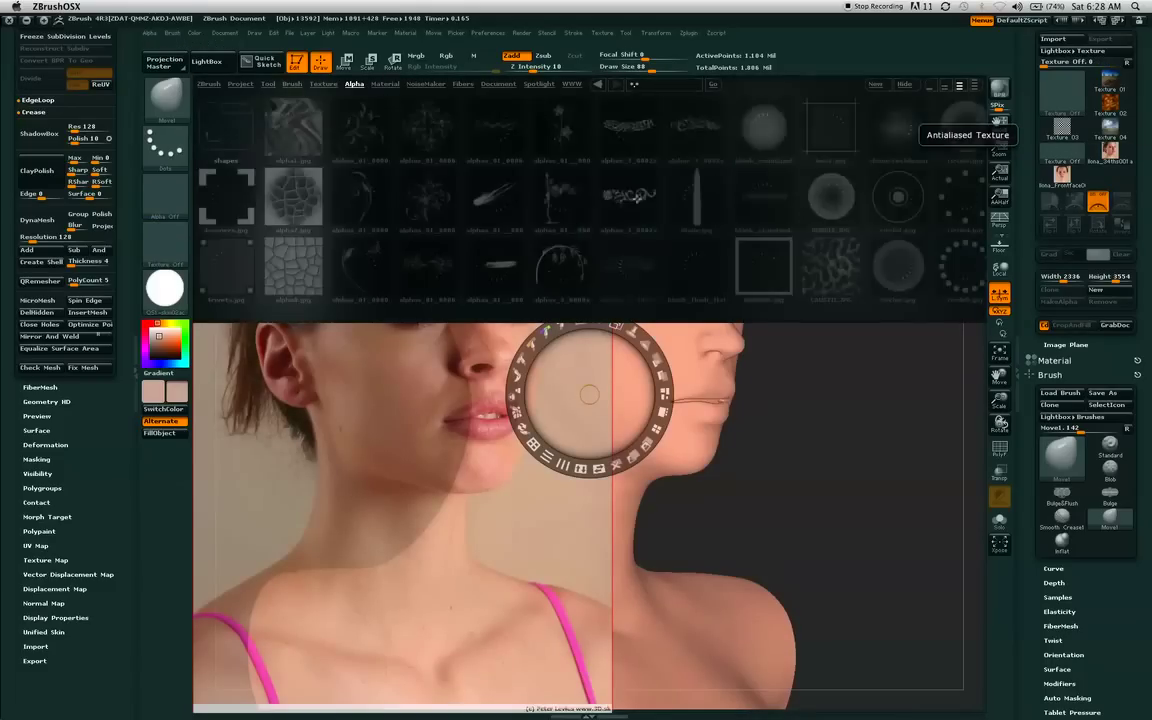
click(194, 58)
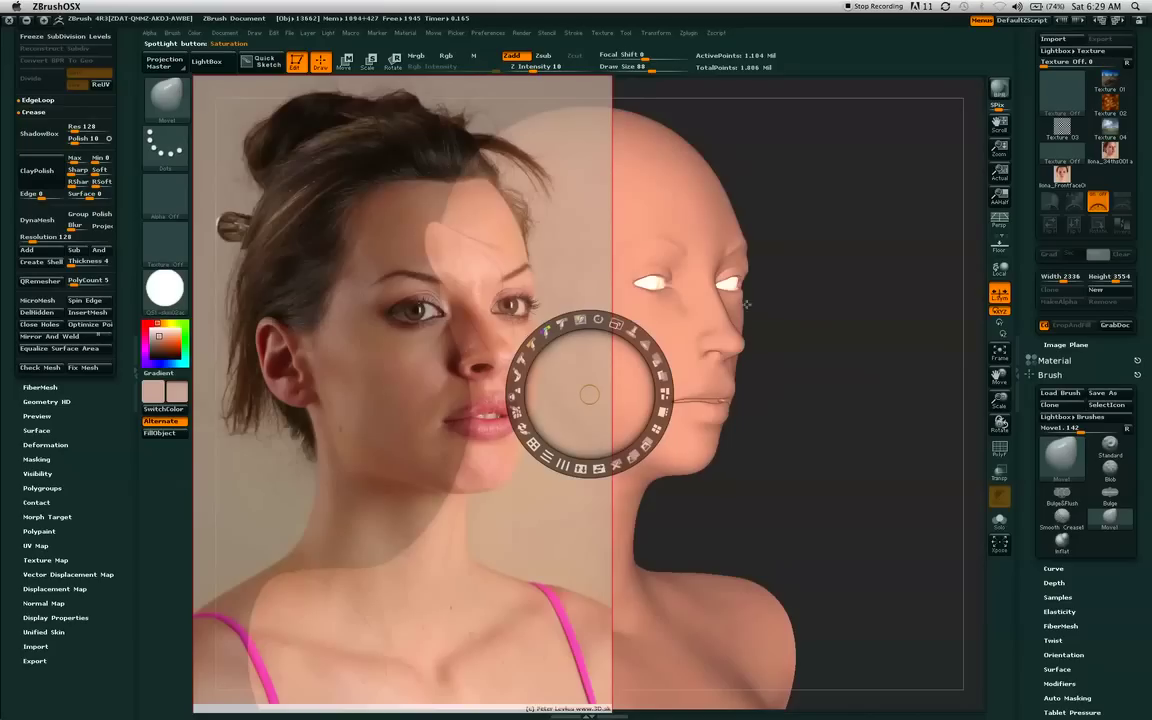
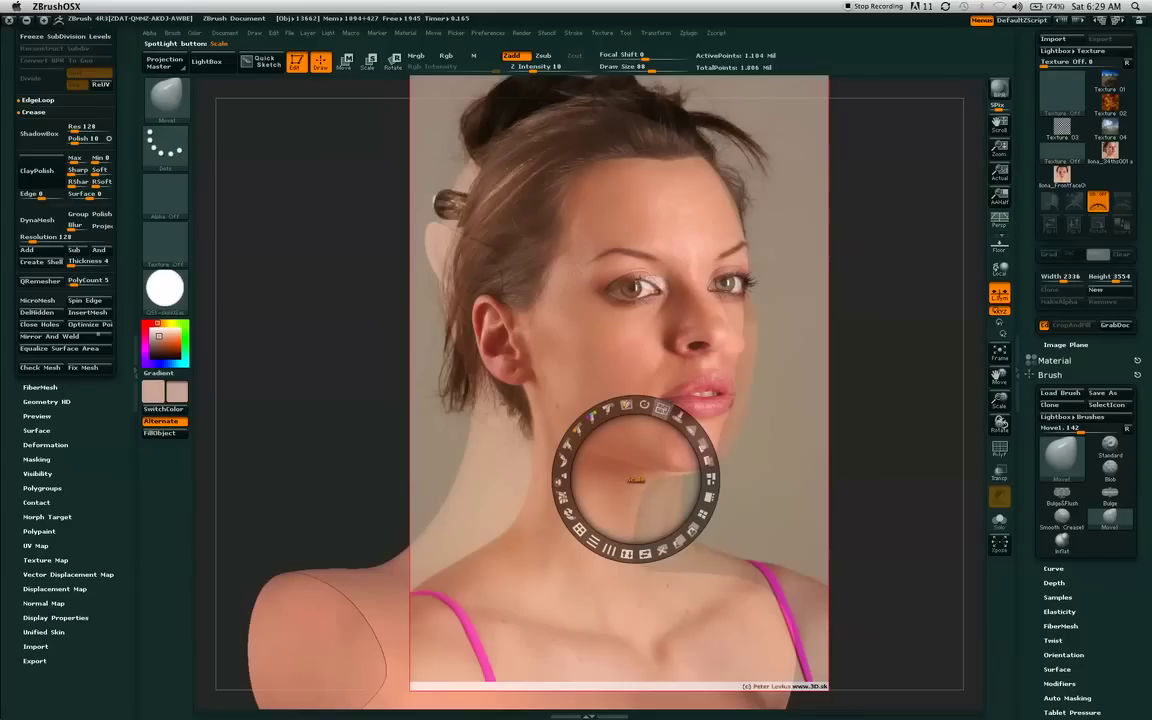
Scale and shift the Spotlight photo so its facial features line up with the elf head underneath.
mouse_move(662, 408)
mouse_down()
mouse_move(652, 407)
mouse_move(661, 409)
mouse_up()
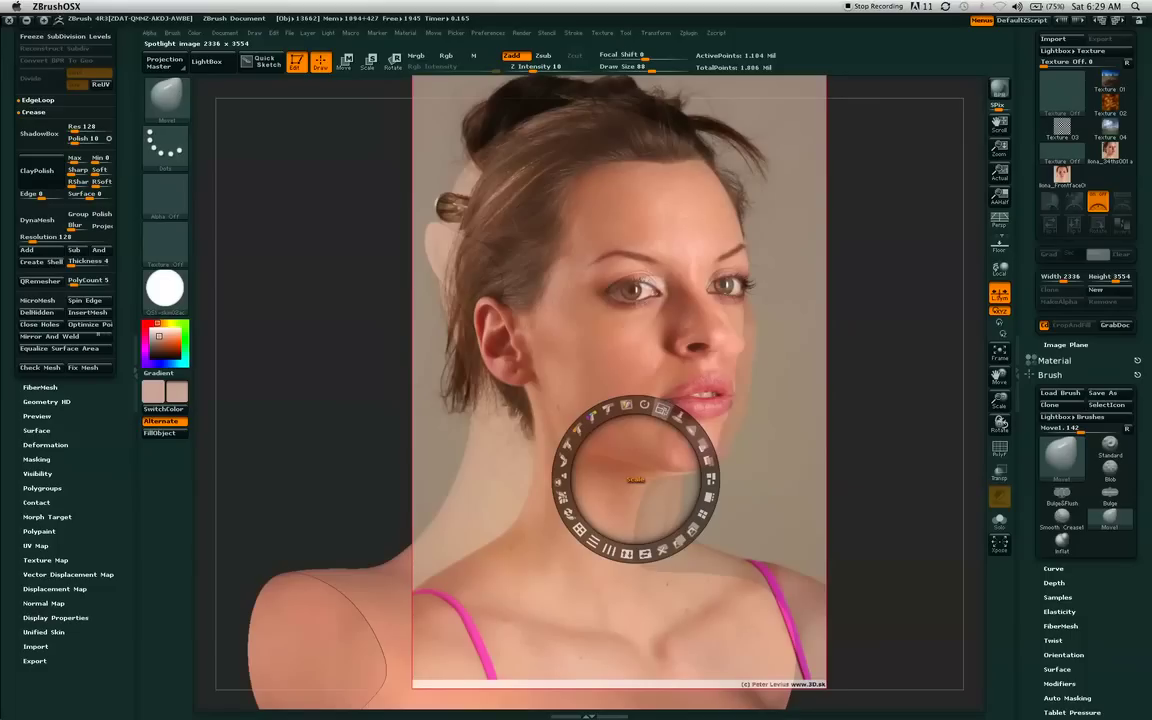
mouse_move(661, 409)
mouse_down()
mouse_move(600, 415)
mouse_move(637, 410)
mouse_move(689, 427)
mouse_move(657, 407)
mouse_up()
mouse_move(653, 463)
mouse_down()
mouse_move(660, 440)
mouse_move(660, 454)
mouse_up()
drag(668, 394, 668, 453)
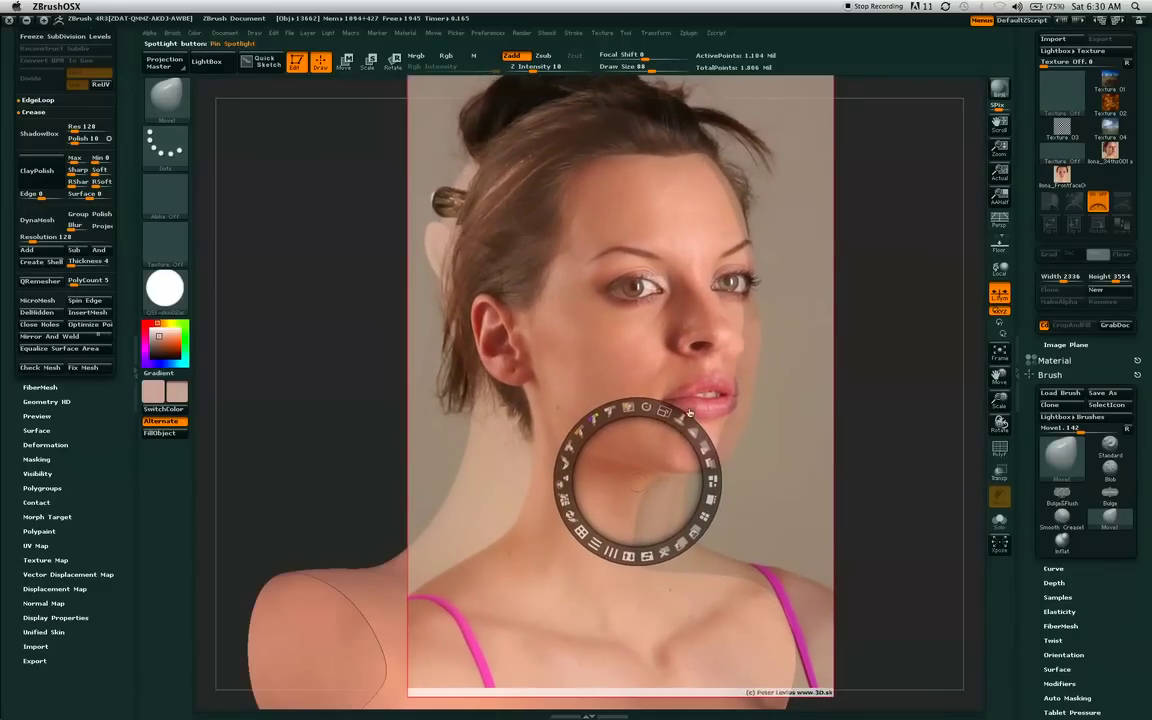
Hide the Spotlight overlay, turn the head slightly to match the photo's three-quarter angle, and show the overlay again.
key(shift)
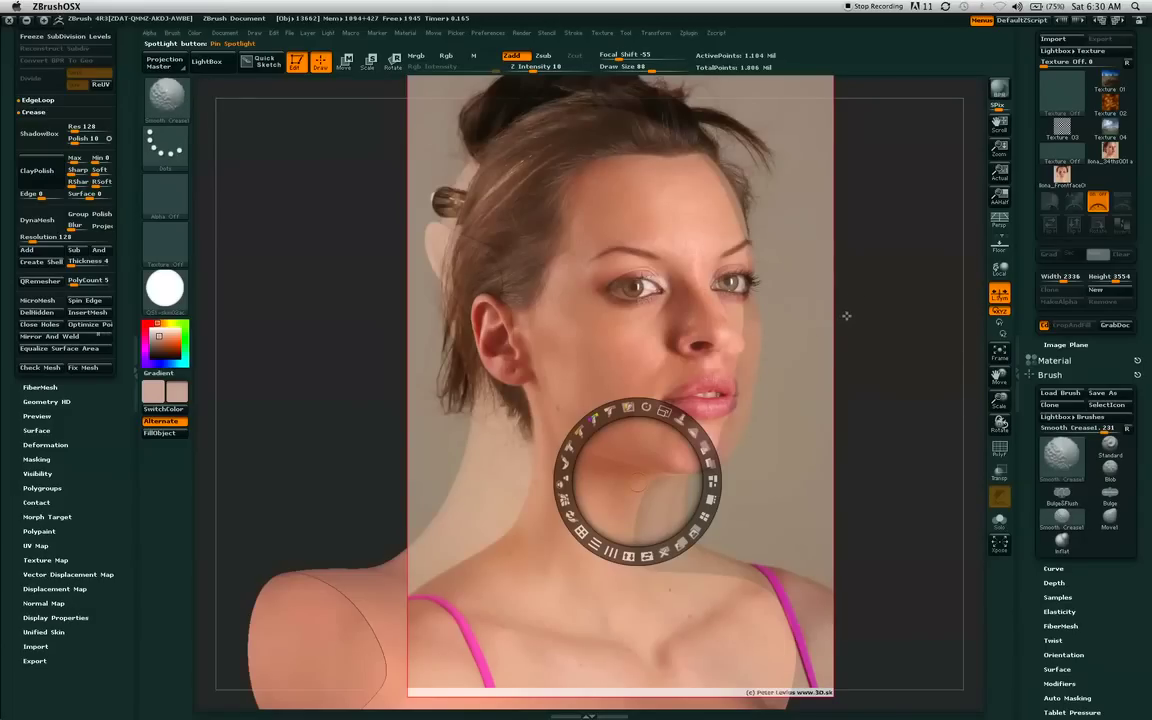
key(shift+z)
key(shift+z)
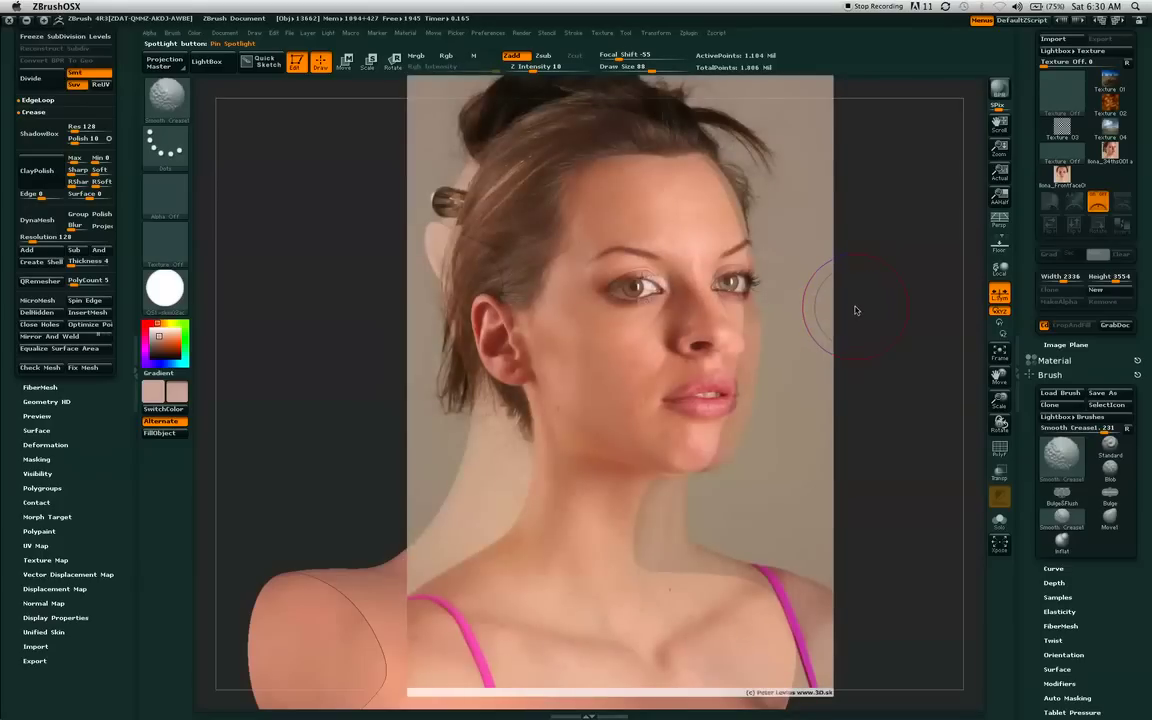
key(shift+z)
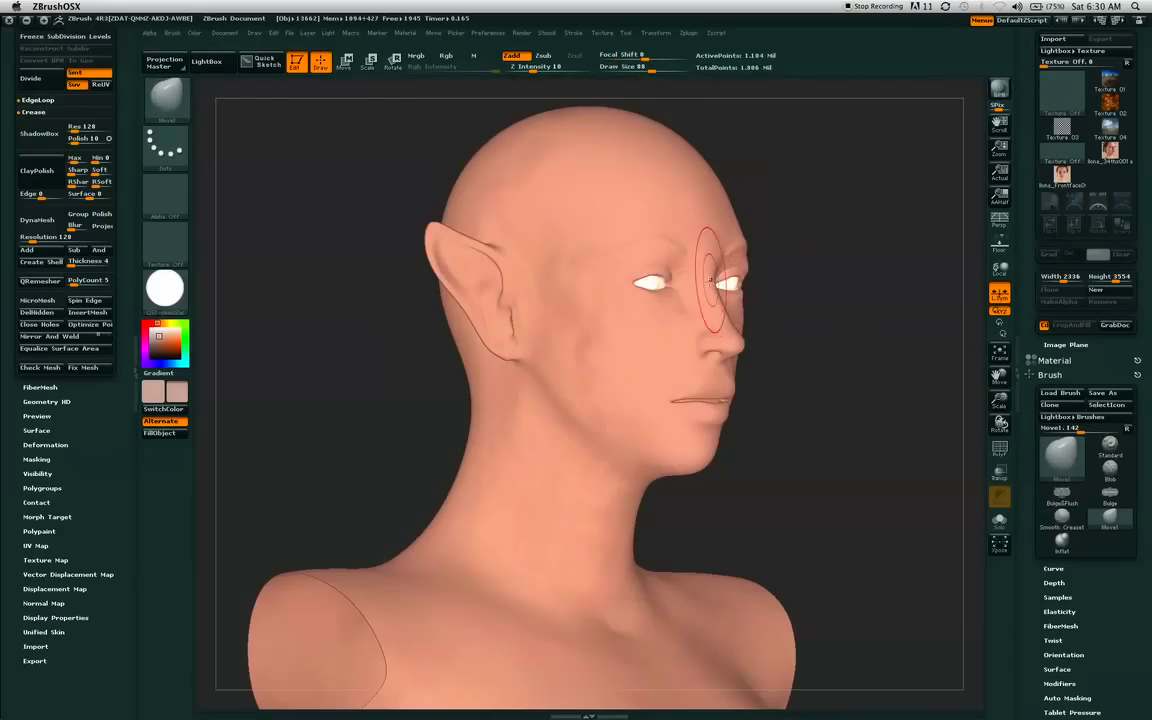
drag(864, 302, 859, 298)
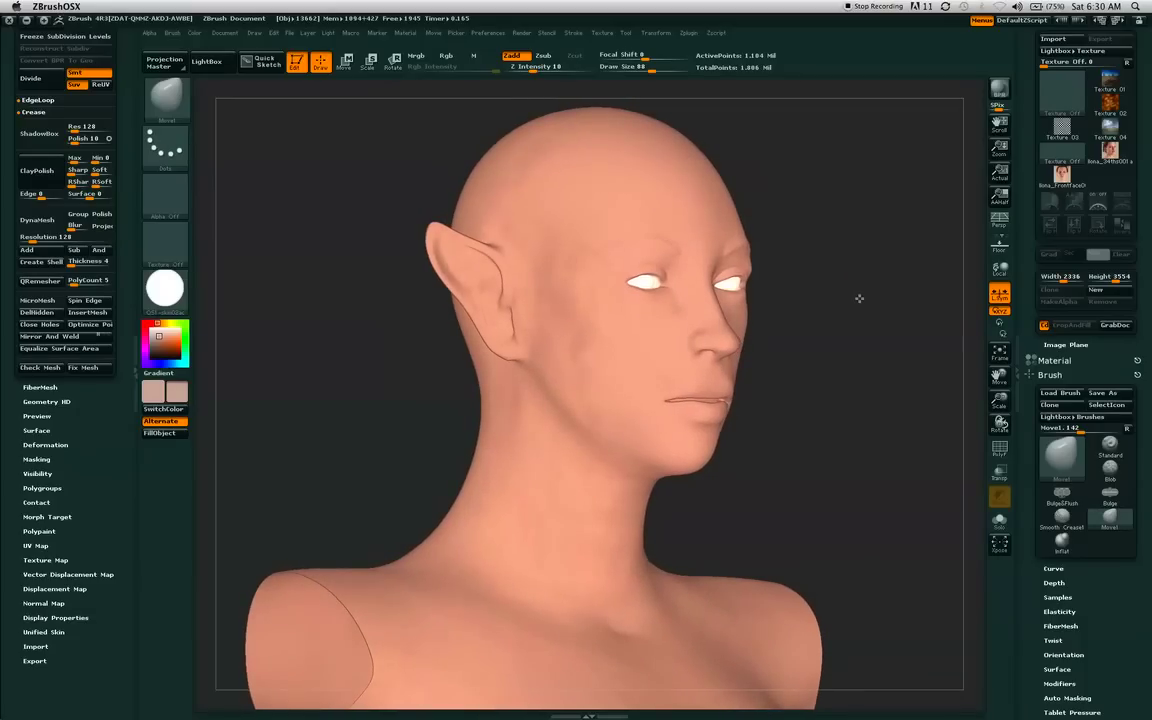
key(shift)
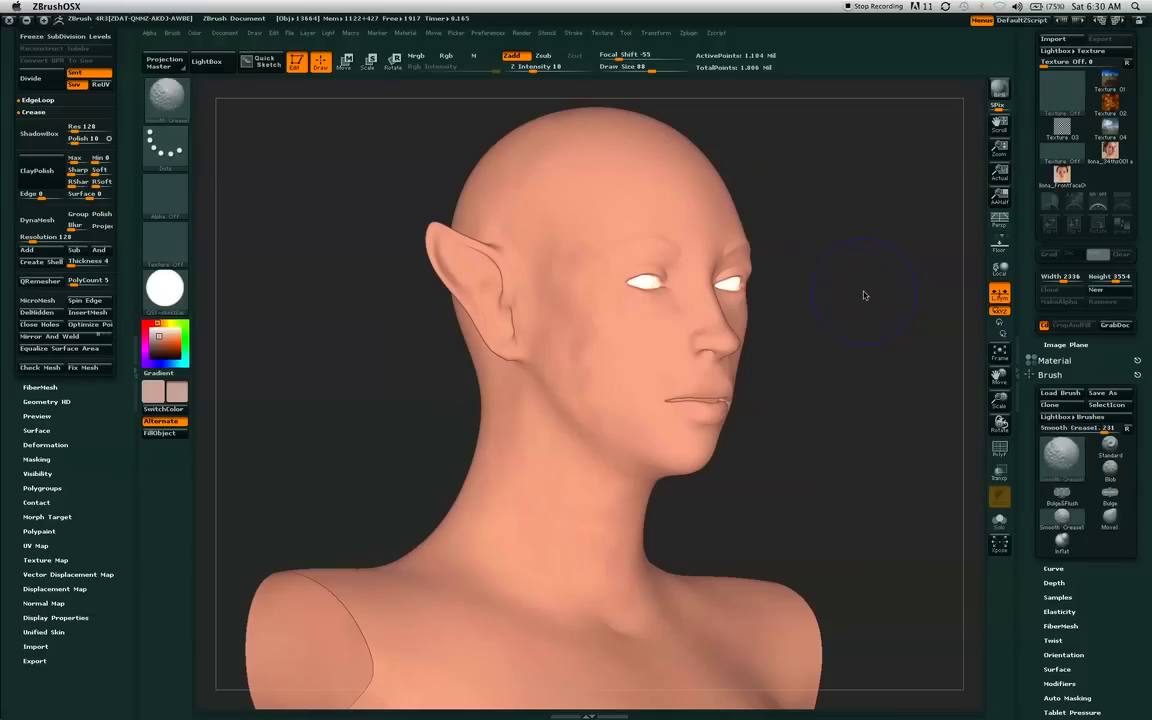
key(shift+z)
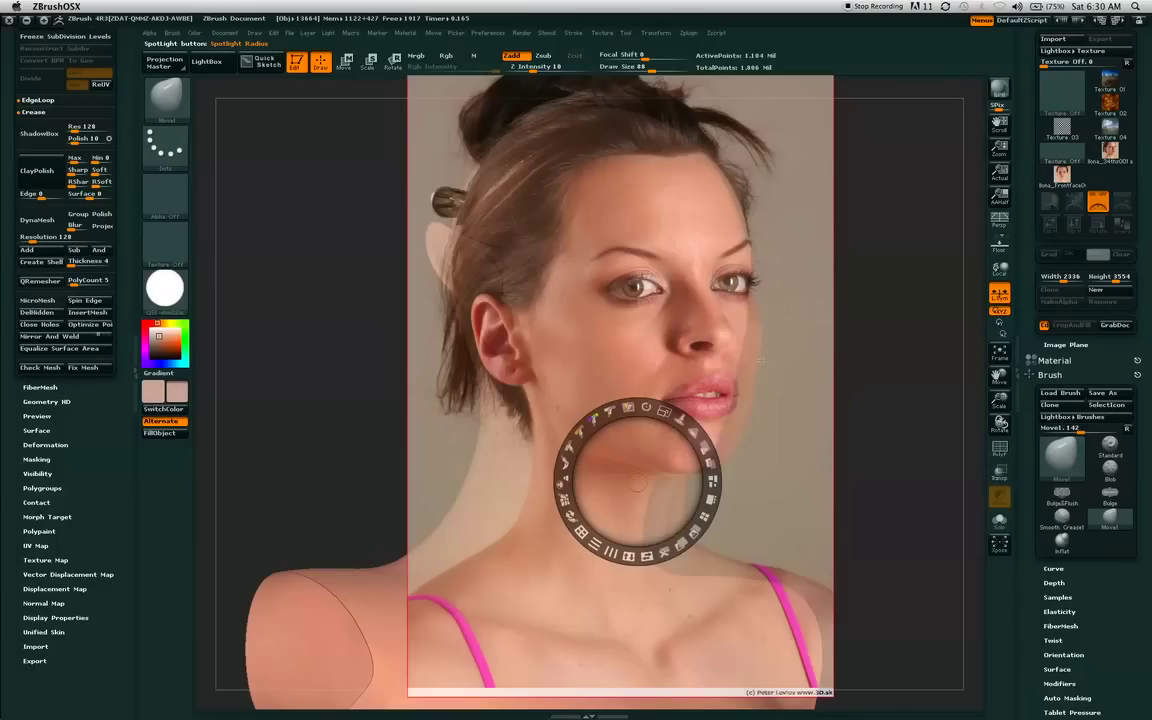
Place the Spotlight dial on the neck, and move, slightly tilt clockwise and scale the photo to fit the turned head.
drag(643, 488, 610, 544)
drag(634, 471, 630, 505)
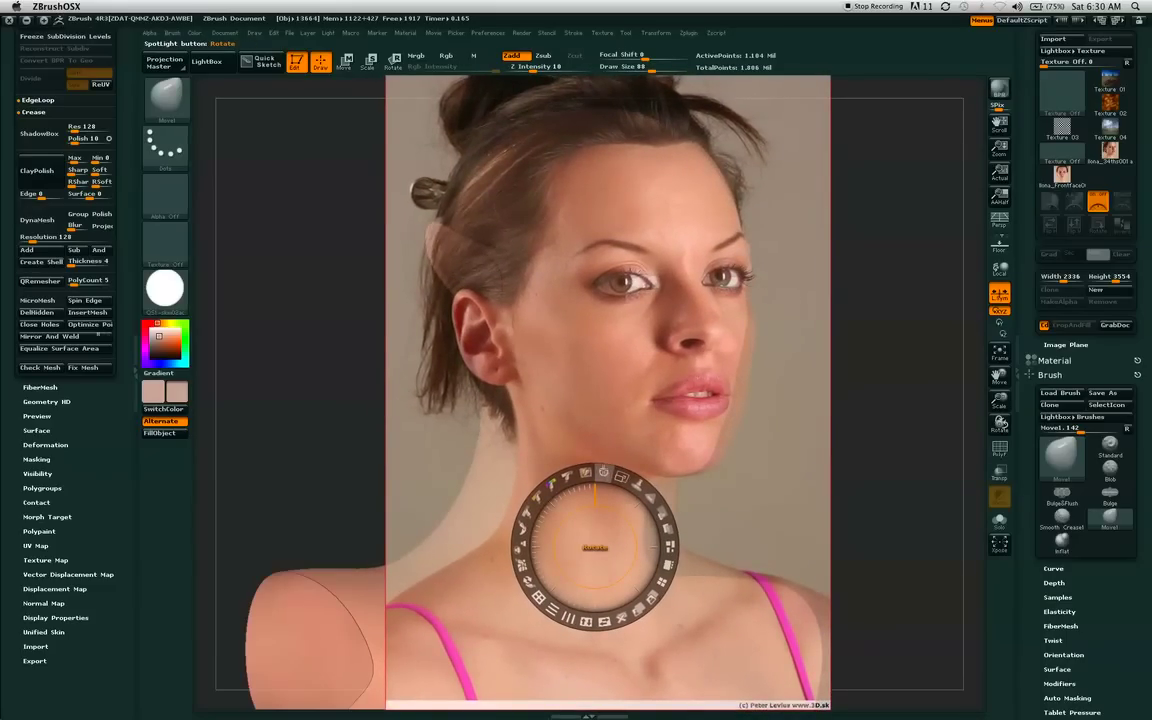
drag(604, 471, 604, 508)
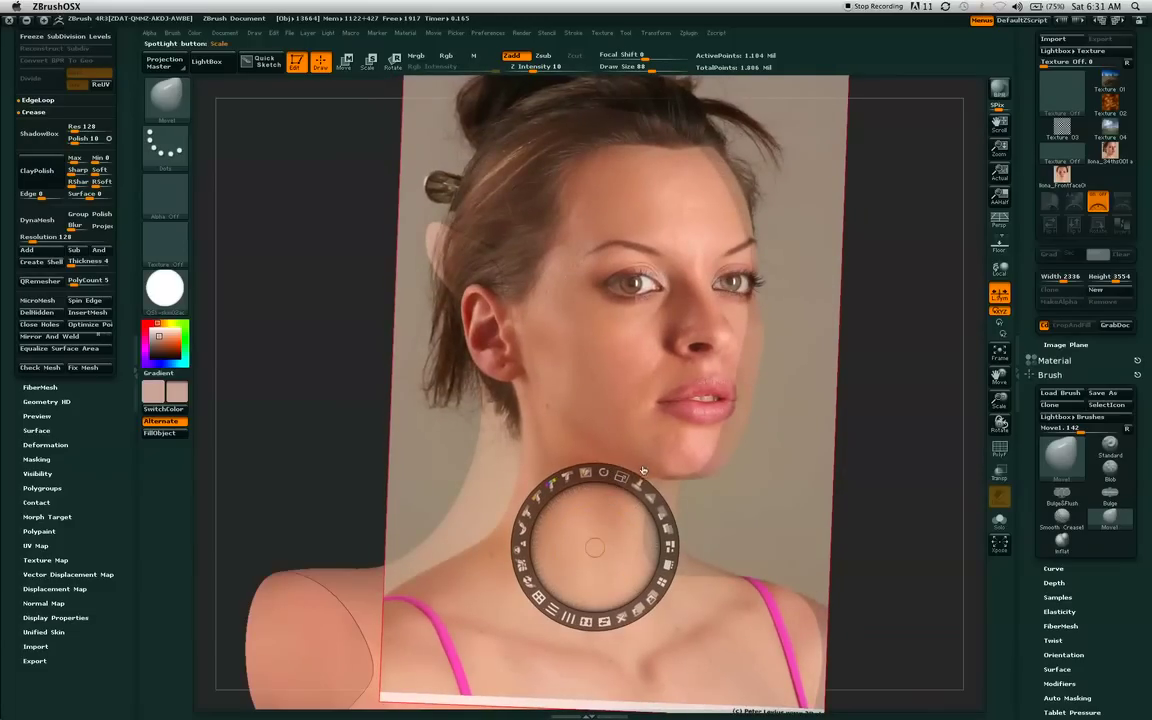
mouse_move(620, 480)
mouse_down()
mouse_move(613, 518)
mouse_move(617, 480)
mouse_up()
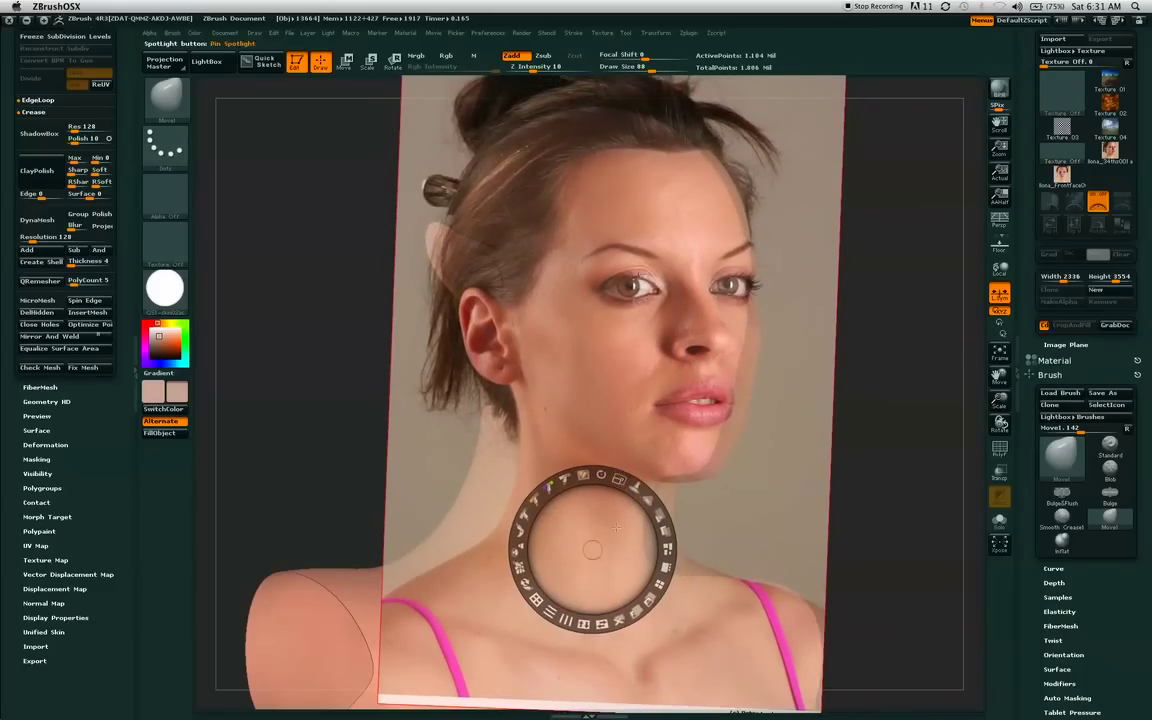
mouse_move(618, 529)
mouse_down()
mouse_move(609, 534)
mouse_move(623, 528)
mouse_up()
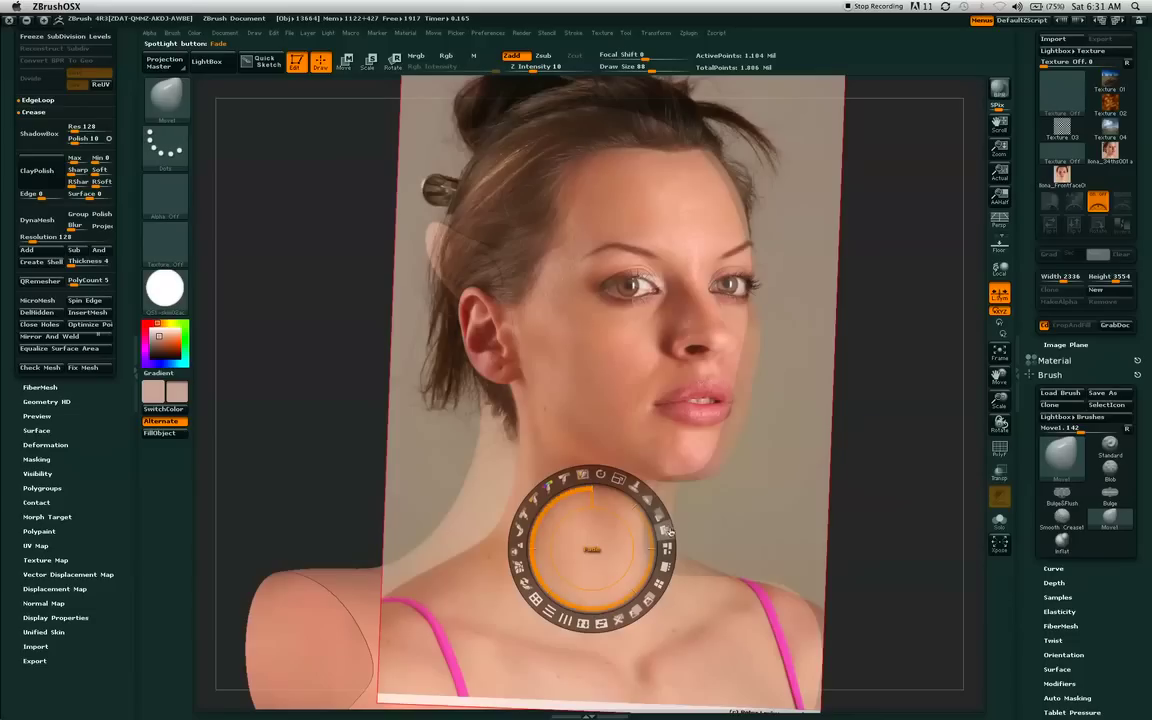
Fade the Spotlight photo to make it more transparent and turn on the model's PolyFrame wireframe.
mouse_move(658, 515)
mouse_down()
mouse_move(637, 490)
mouse_move(592, 472)
mouse_move(640, 500)
mouse_move(641, 550)
mouse_move(600, 500)
mouse_move(622, 525)
mouse_up()
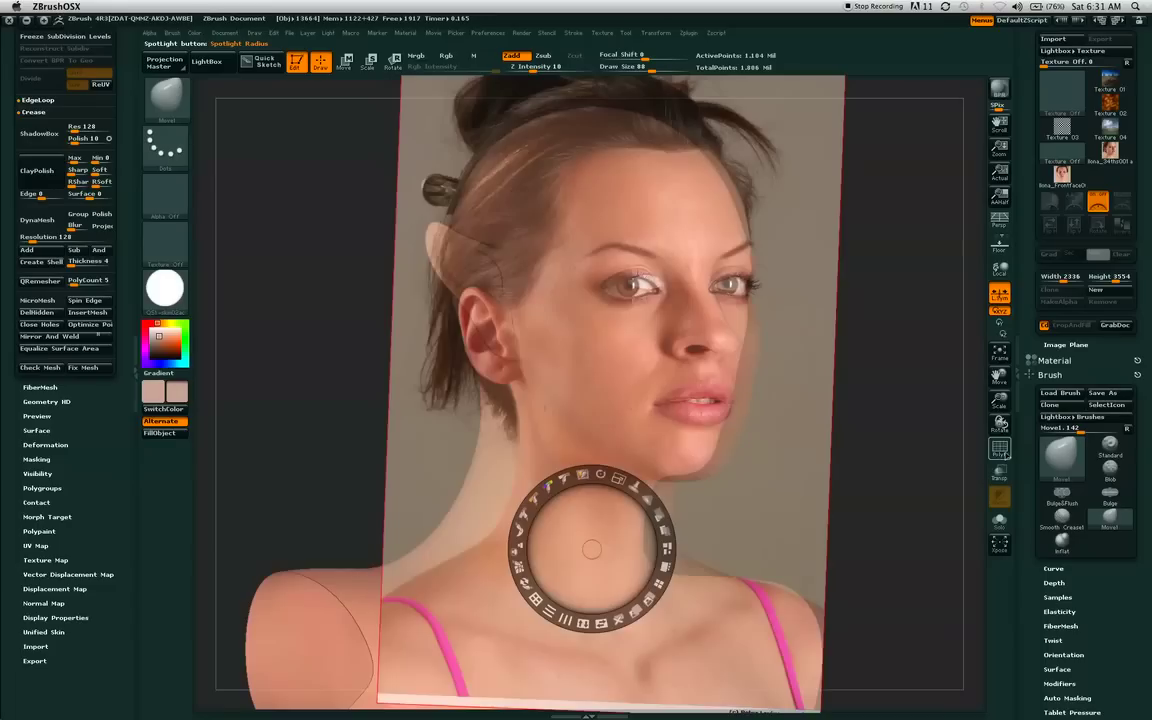
click(999, 449)
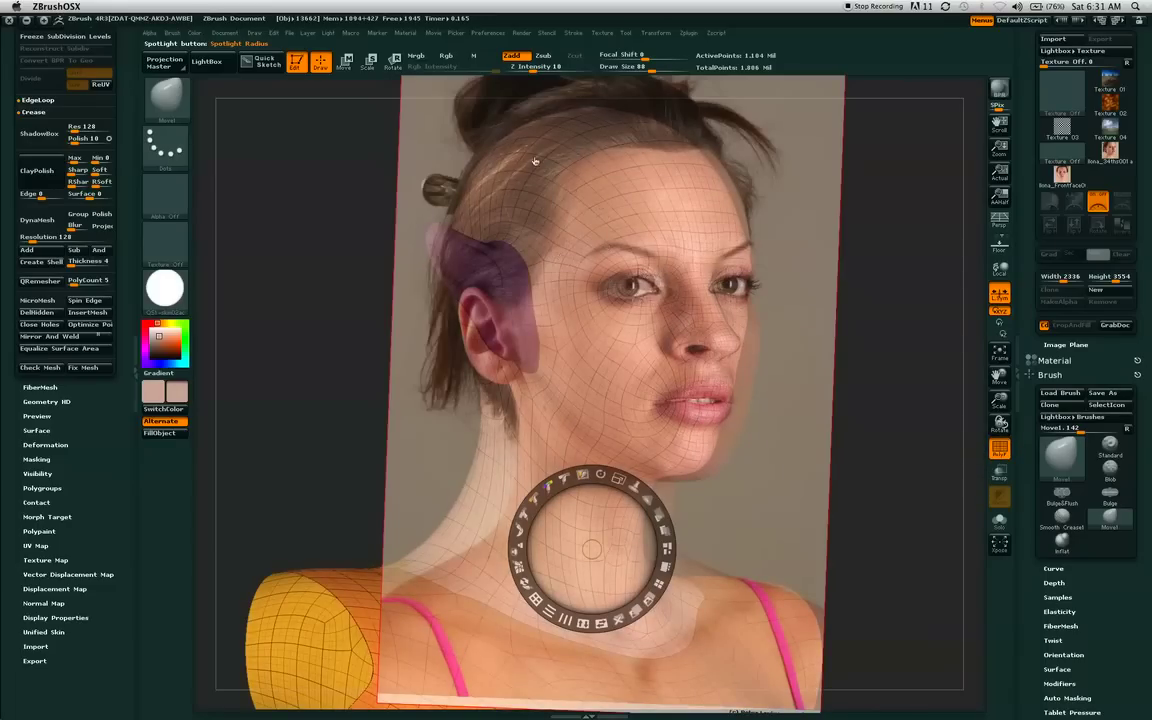
Enlarge the Spotlight photo slightly and move the dial off the face into the empty space beside the head.
drag(618, 478, 617, 480)
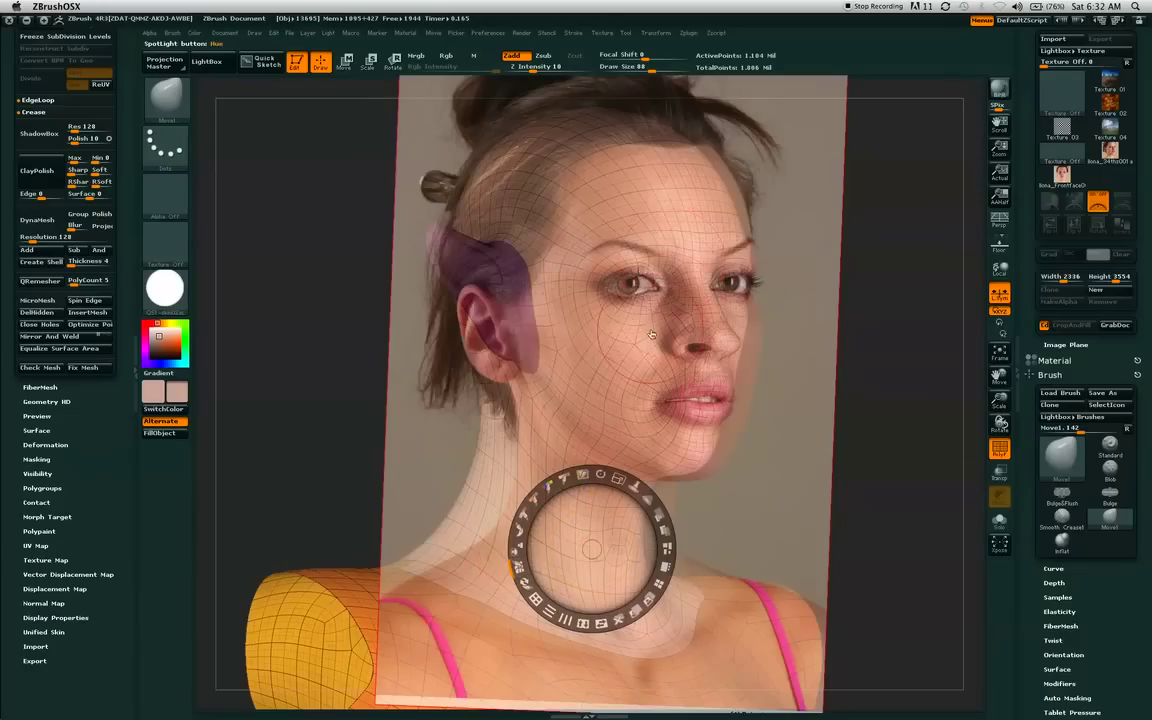
drag(607, 538, 865, 433)
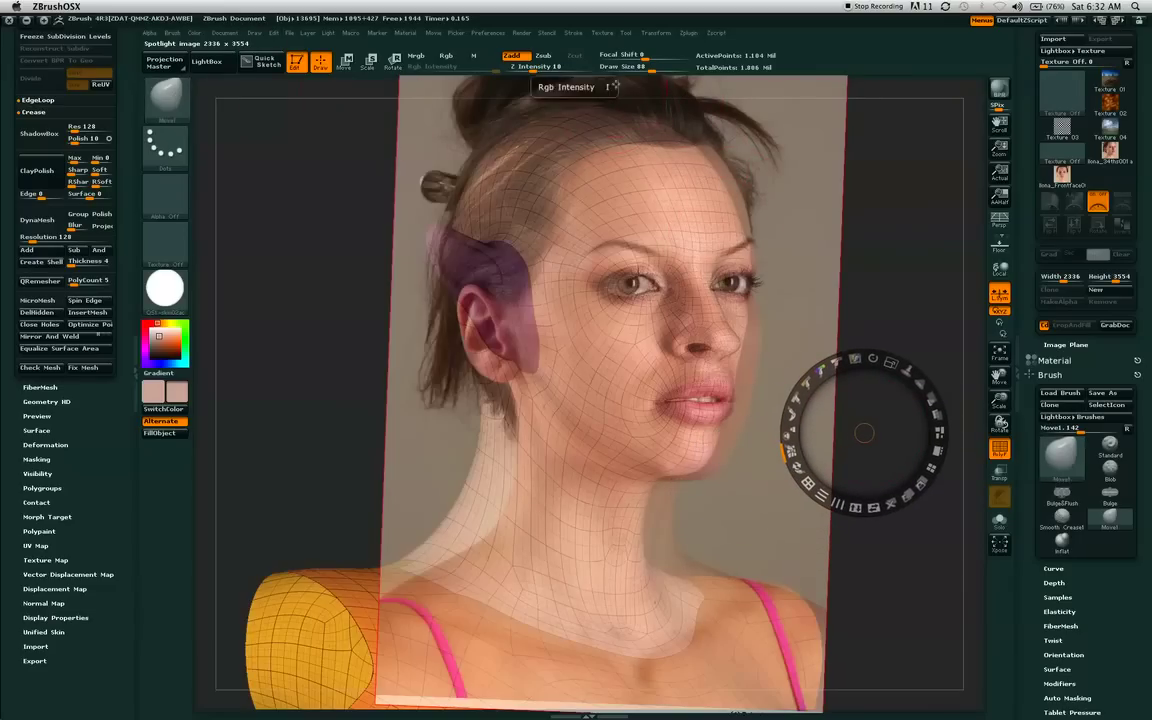
Nudge the photo's hairline and upper forehead upward to fit the model, using a Draw Size of 110.
click(658, 68)
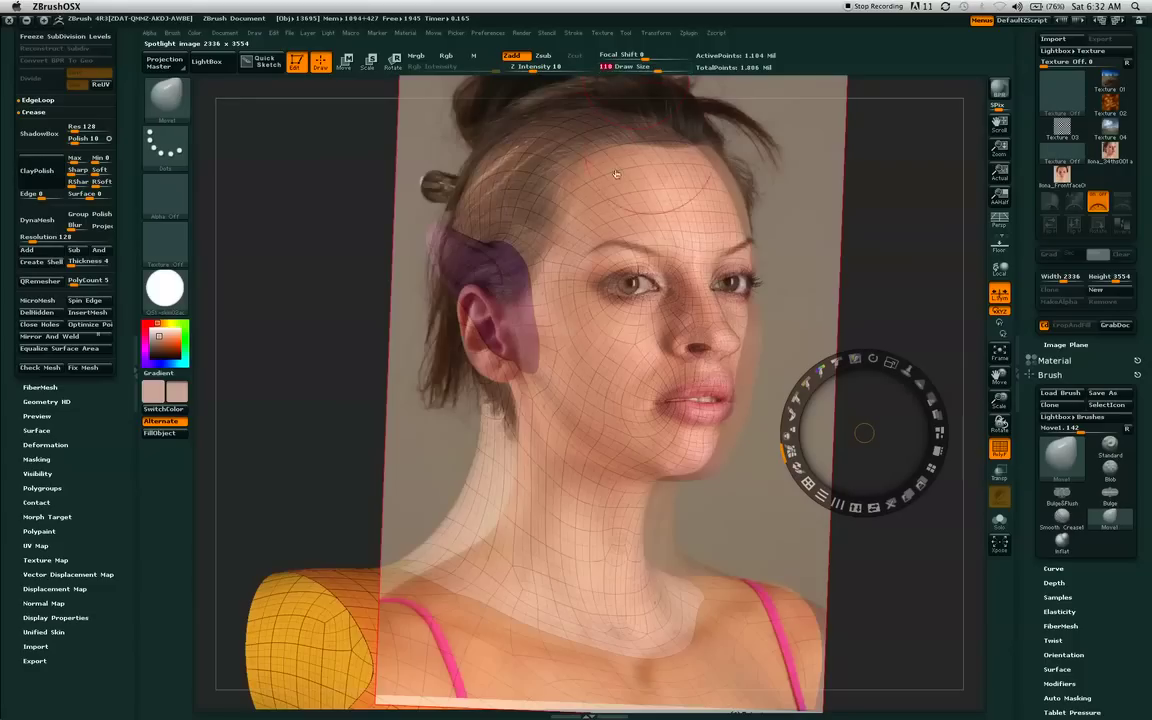
drag(646, 140, 652, 127)
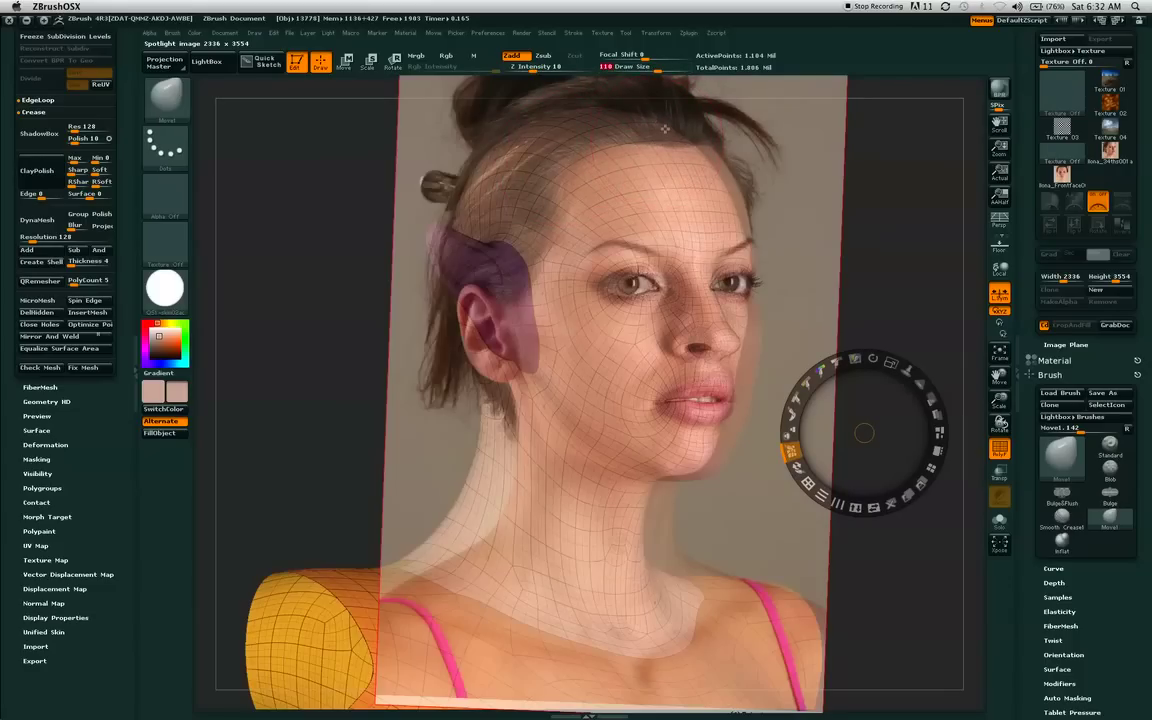
drag(695, 232, 712, 198)
Raise the Z Intensity, set the Draw Size to 202, and nudge the photo's ear outward over the model's ear.
drag(541, 66, 568, 70)
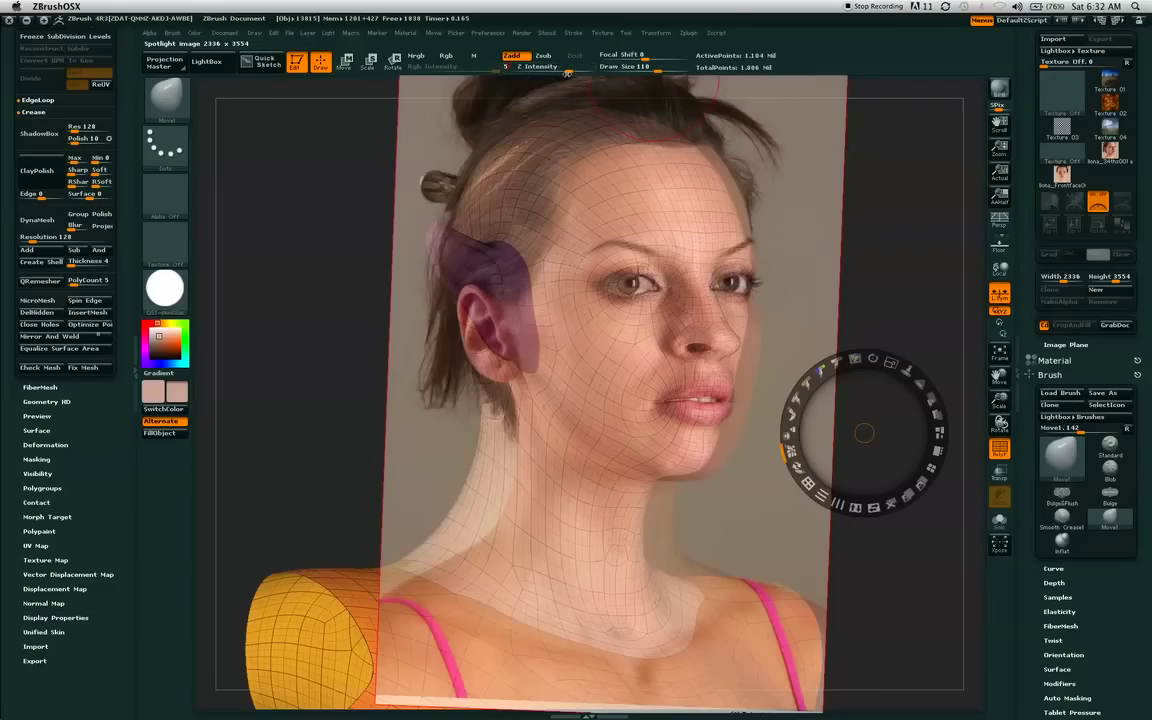
click(509, 67)
click(678, 69)
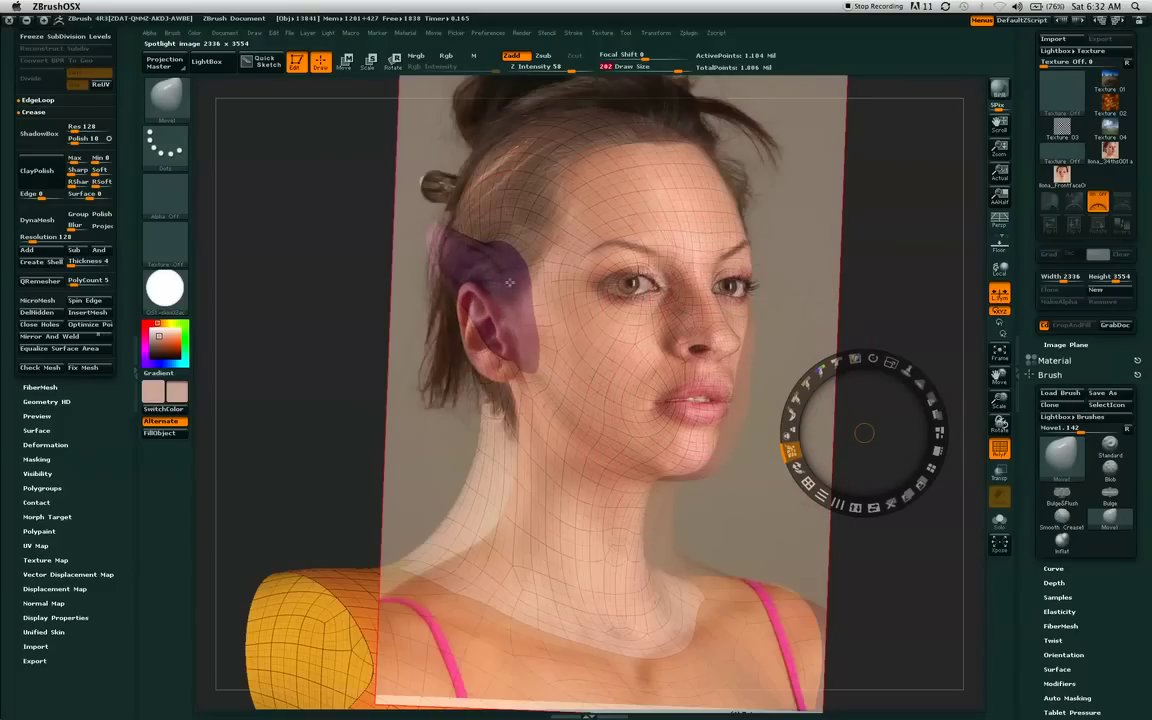
mouse_move(462, 303)
mouse_down()
mouse_move(442, 285)
mouse_move(442, 312)
mouse_up()
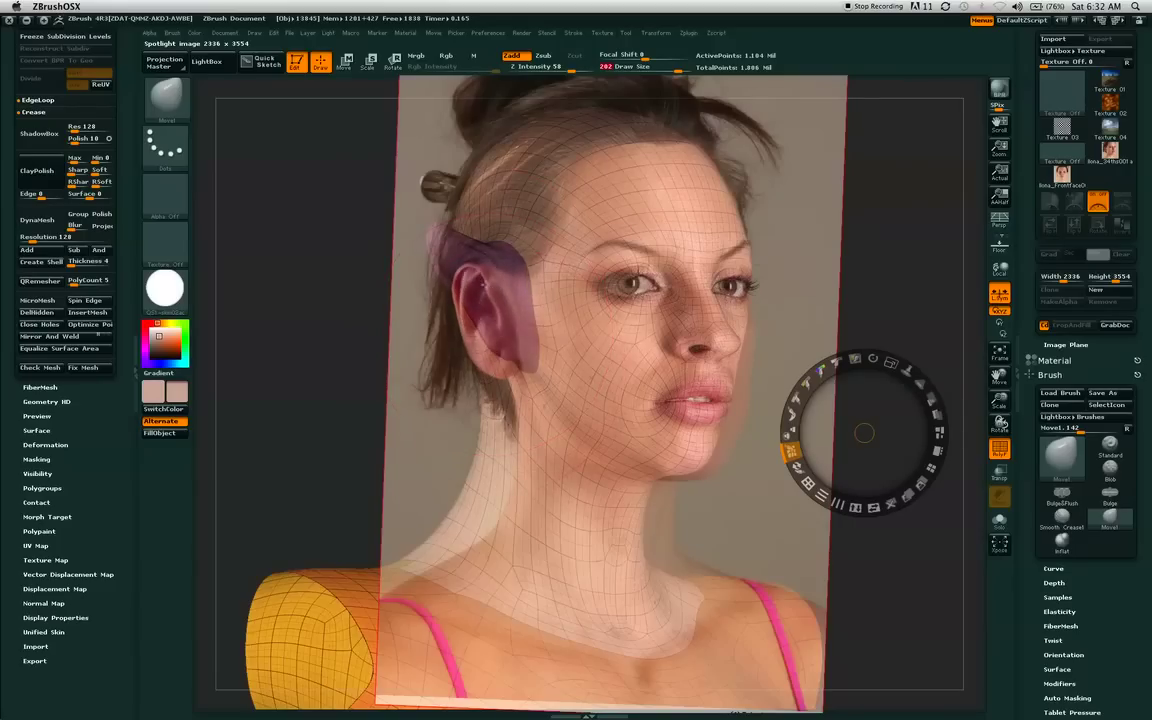
Stretch the photo's ear up and back into the pointed elf ear shape, nudging at Draw Size 256.
drag(667, 70, 693, 70)
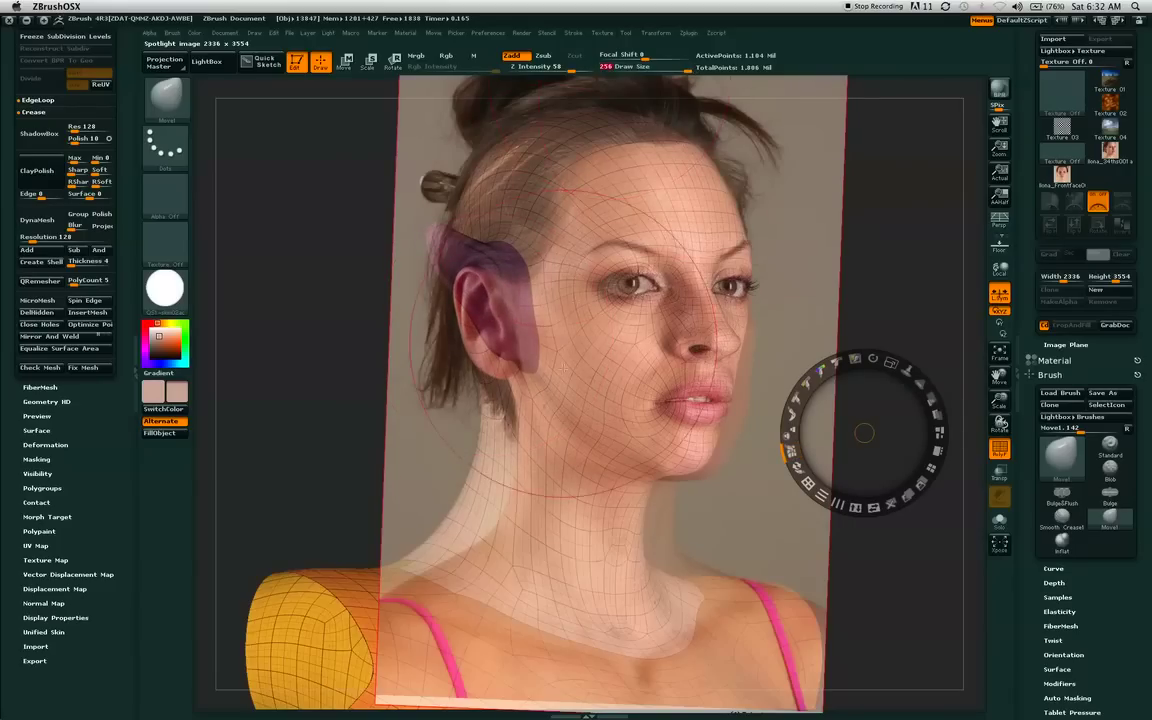
mouse_move(461, 297)
mouse_down()
mouse_move(446, 272)
mouse_move(385, 238)
mouse_move(374, 214)
mouse_move(392, 242)
mouse_up()
mouse_move(426, 322)
mouse_down()
mouse_move(455, 317)
mouse_move(432, 294)
mouse_move(458, 273)
mouse_up()
mouse_move(536, 275)
mouse_down()
mouse_move(440, 262)
mouse_move(515, 273)
mouse_move(478, 264)
mouse_move(491, 267)
mouse_up()
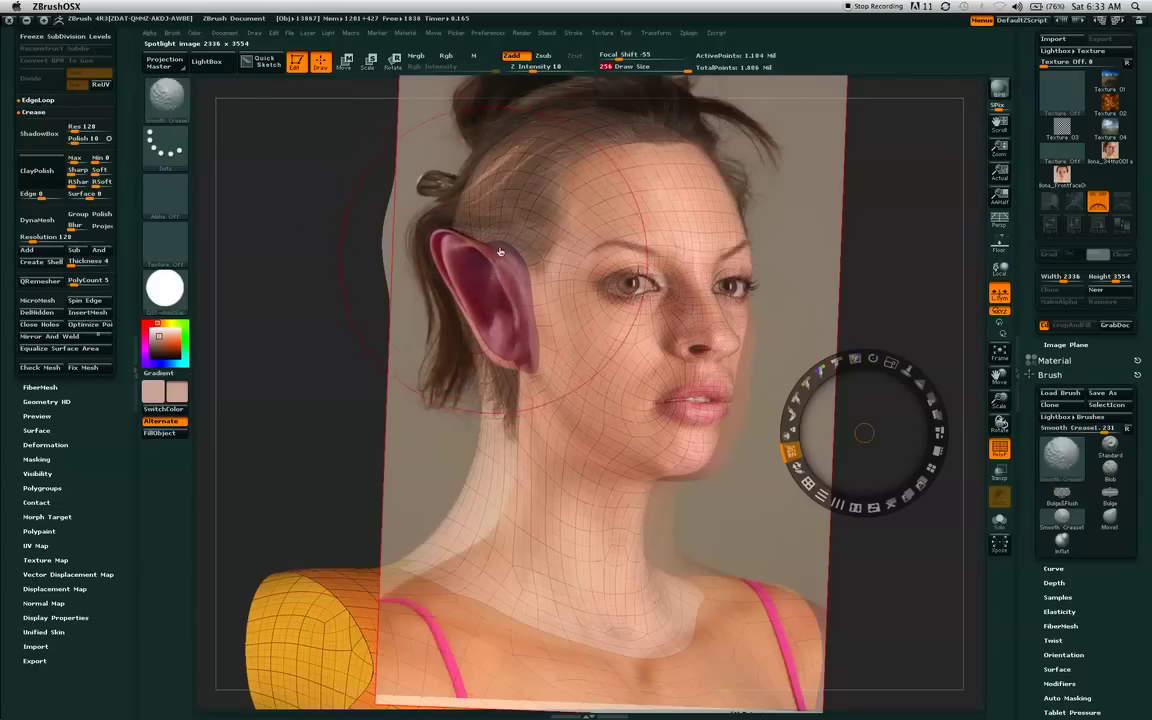
Reduce the Draw Size to 160 and relax the nudge distortion around the inner ear and ear tip.
drag(683, 66, 645, 66)
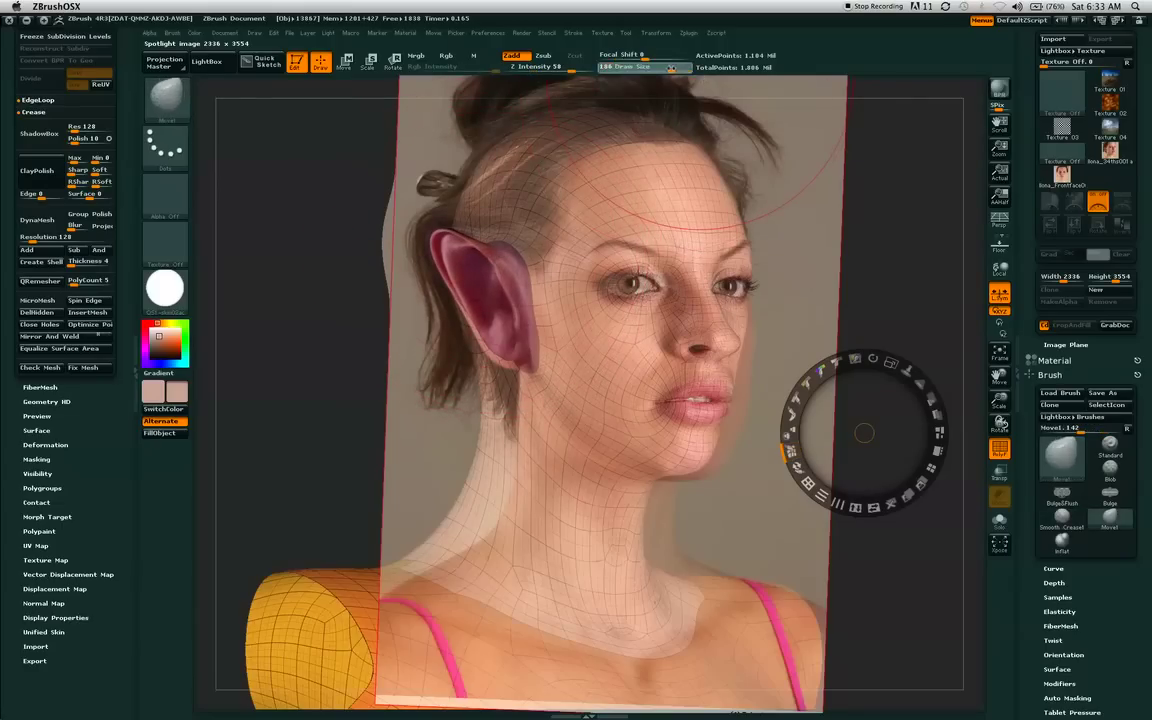
mouse_move(485, 276)
shift+mouse_down()
mouse_move(464, 252)
mouse_move(456, 268)
shift+mouse_up()
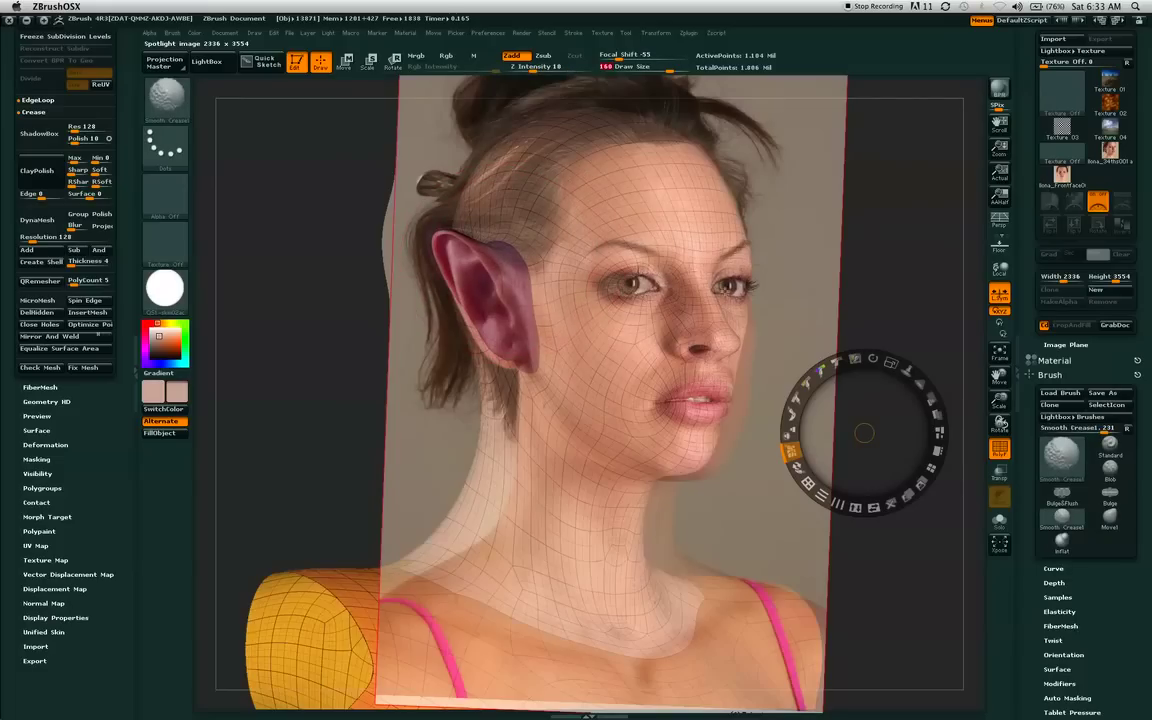
shift+drag(466, 228, 536, 198)
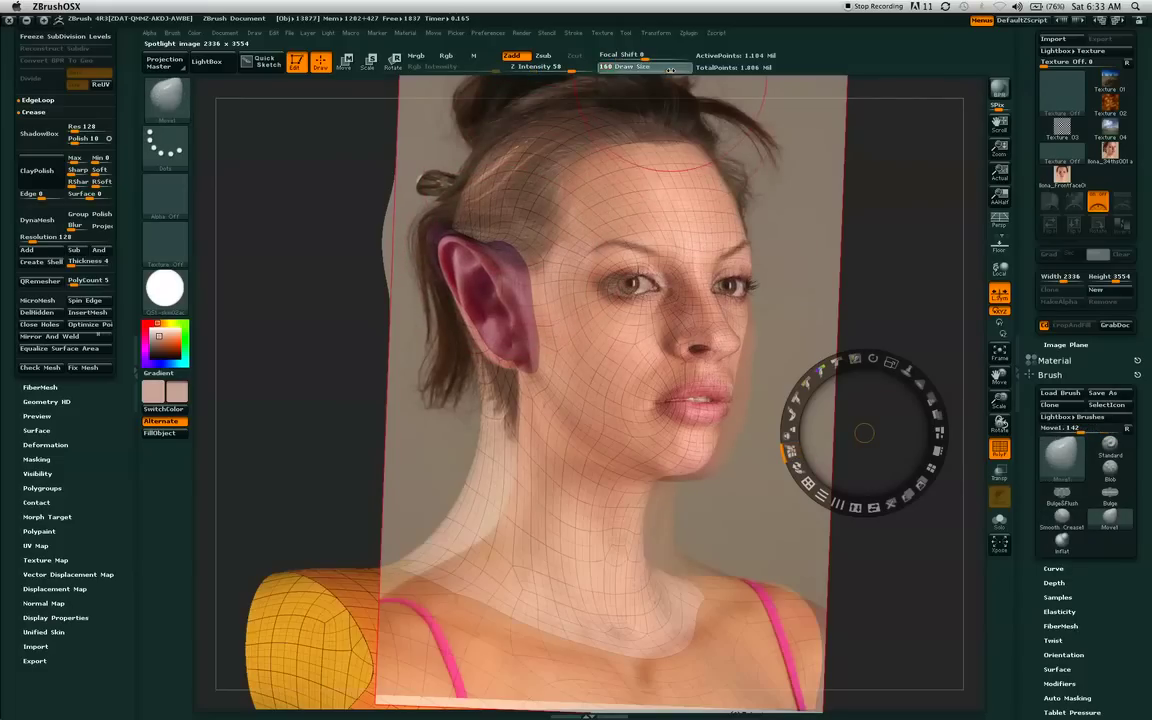
Nudge the photo's hairline further up the forehead and shift the near eye to fit the model, using Draw Size 157.
mouse_move(477, 178)
mouse_down()
mouse_move(480, 160)
mouse_move(526, 207)
mouse_move(548, 186)
mouse_move(553, 131)
mouse_up()
mouse_move(624, 138)
mouse_down()
mouse_move(618, 126)
mouse_move(634, 122)
mouse_move(614, 116)
mouse_up()
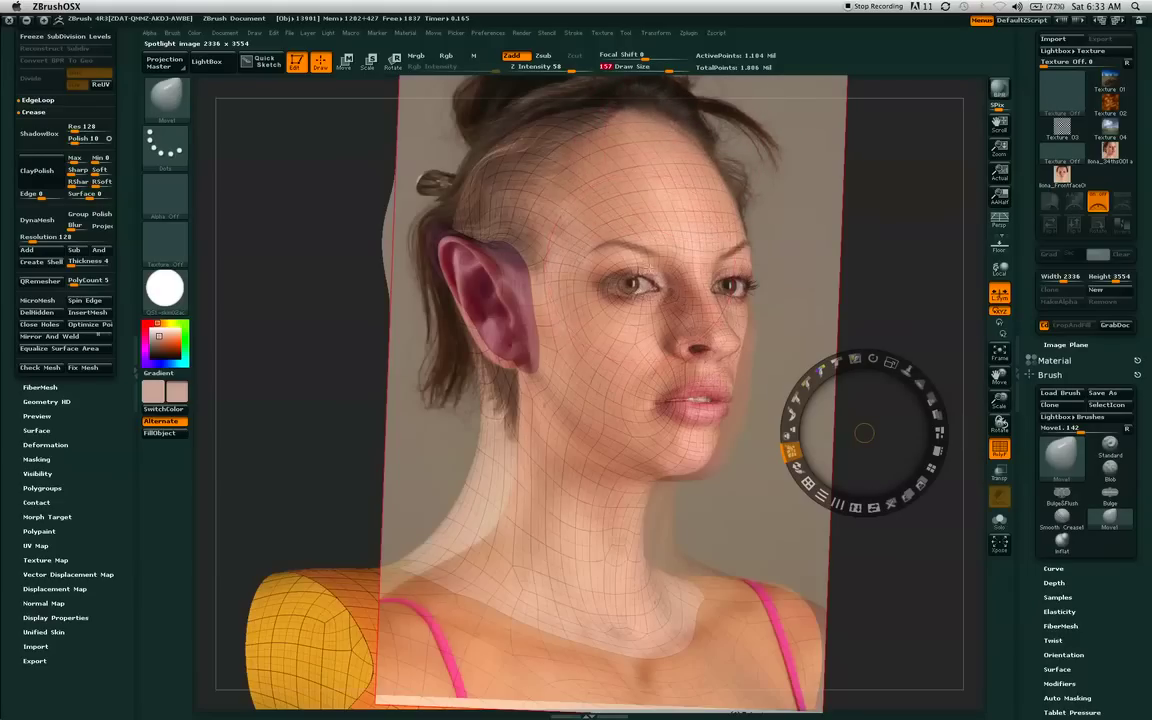
drag(586, 254, 582, 244)
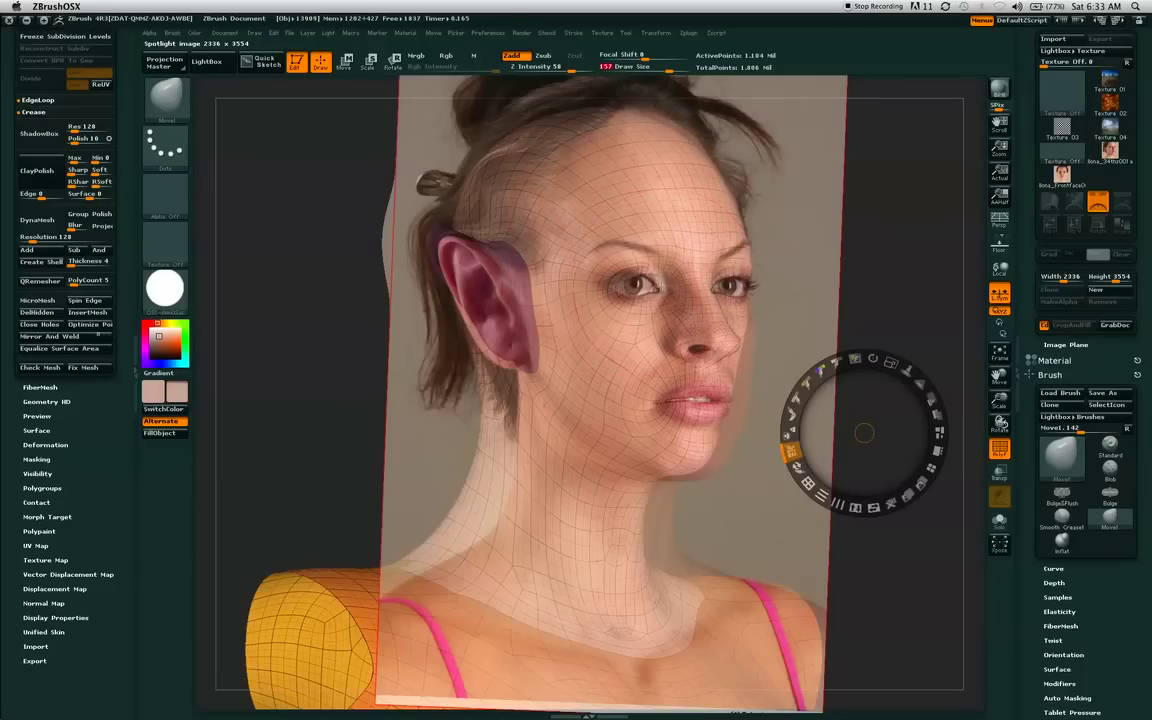
key(shift)
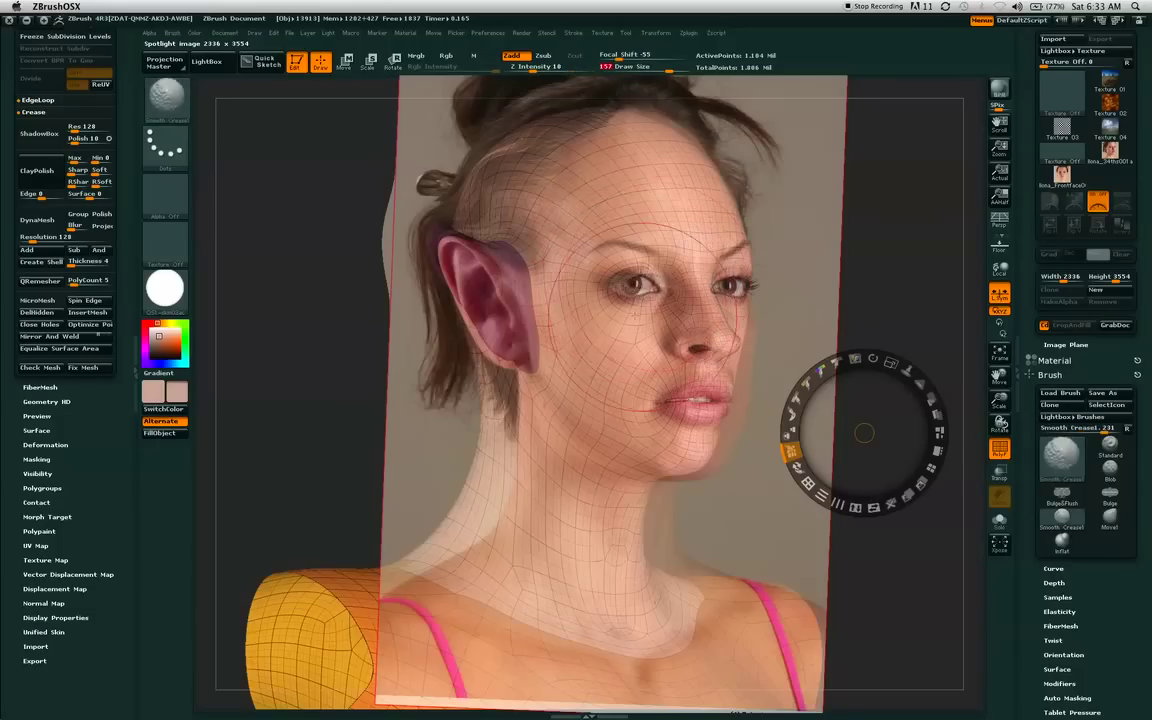
key(shift)
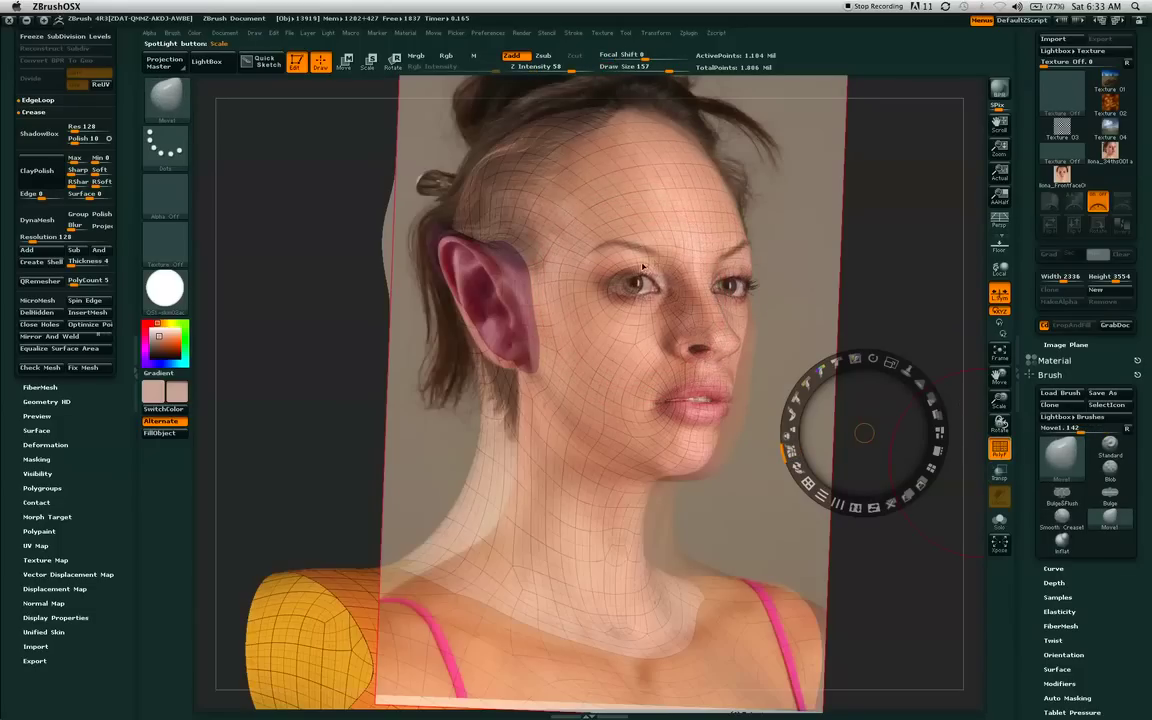
Turn off the PolyFrame wireframe and refine the photo's warp around the brows, eyes and nose.
key(shift+f)
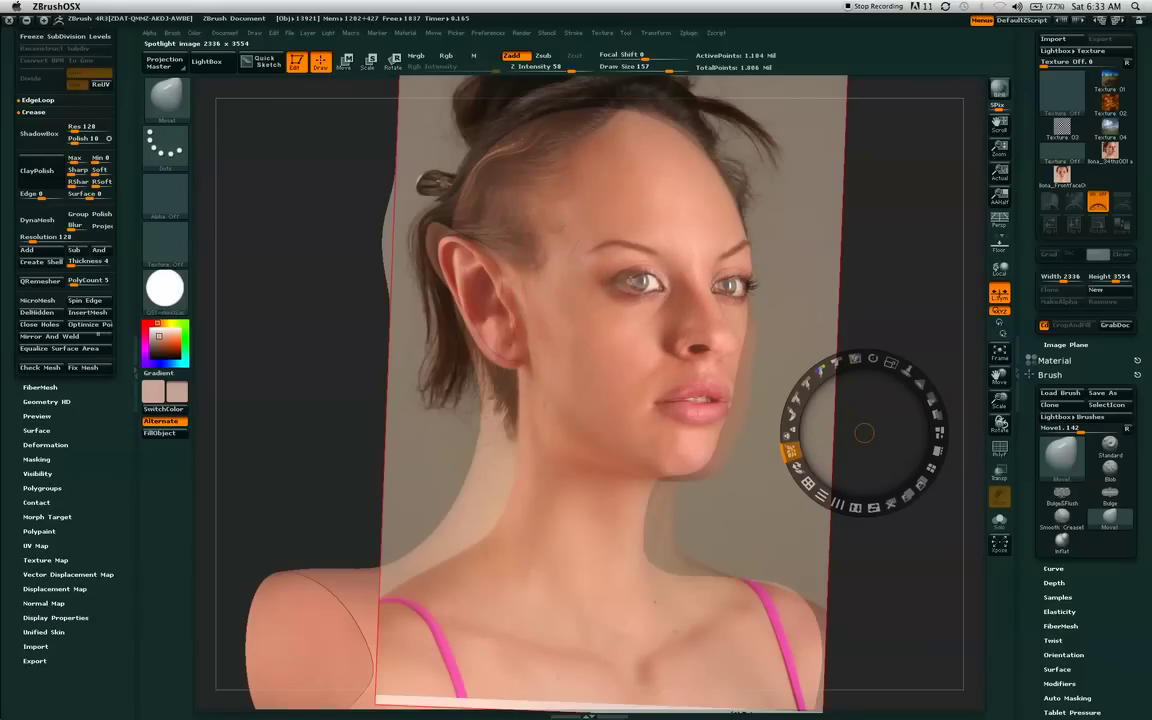
key(shift)
key(shift)
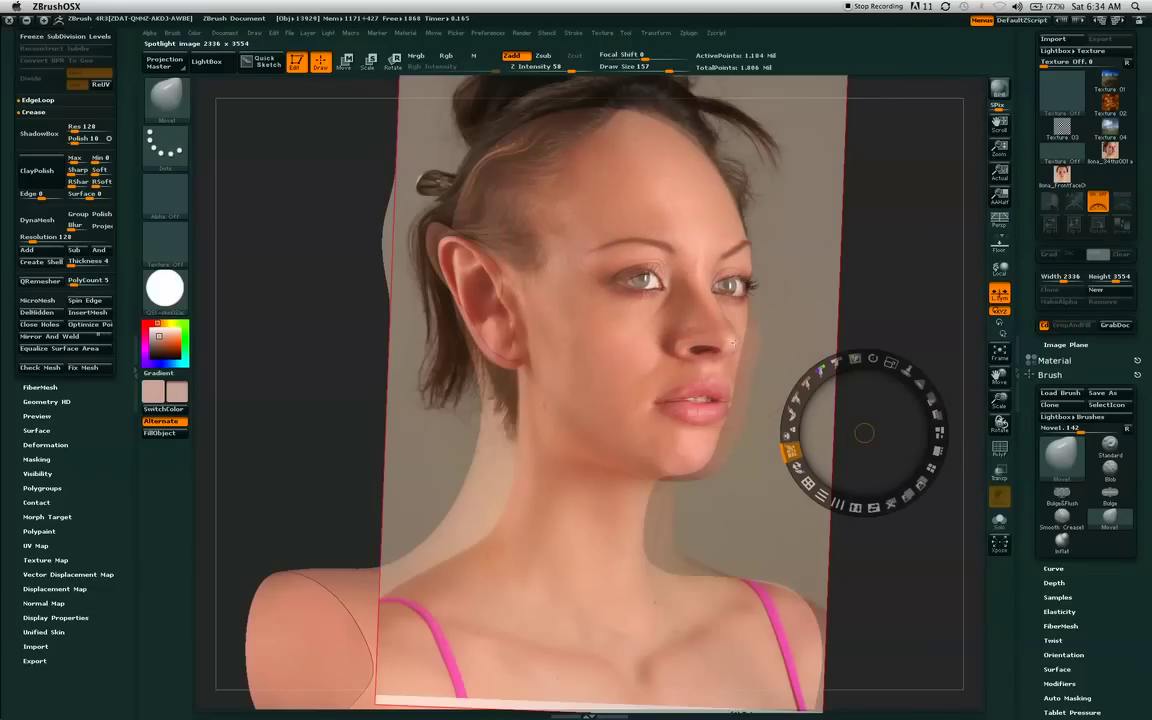
key(shift)
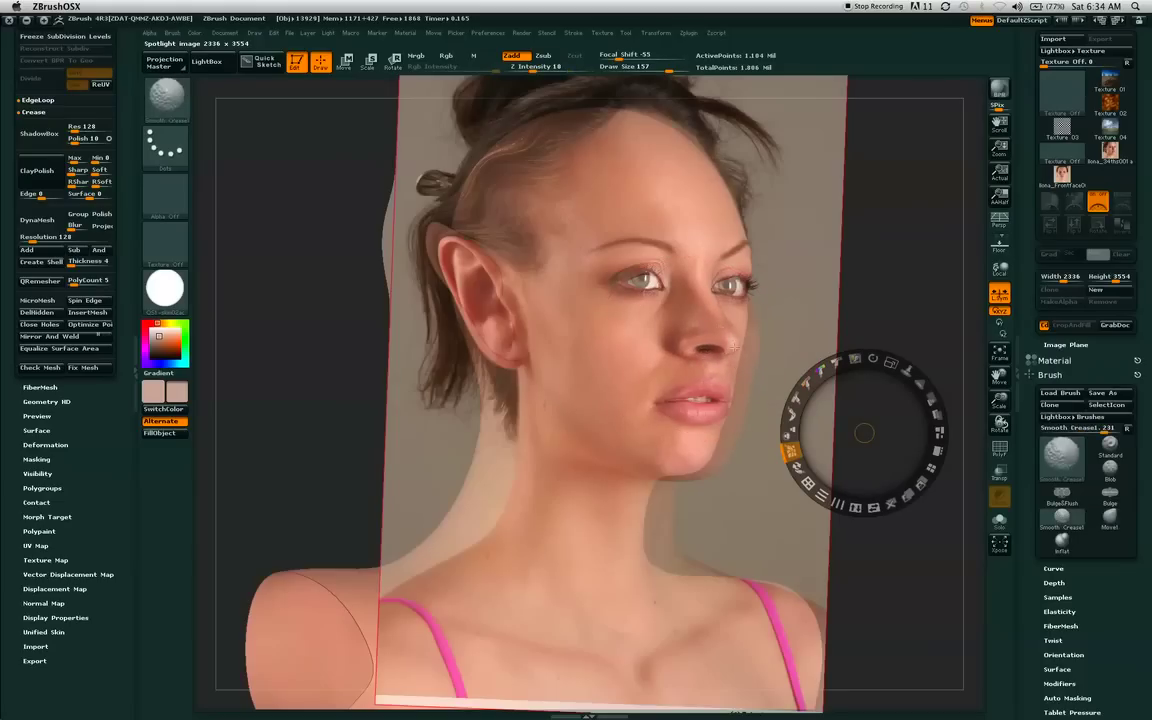
Nudge the photo's lips to fit the model's mouth and relax the excess distortion, reducing the Draw Size to 84.
mouse_move(712, 392)
mouse_down()
mouse_move(727, 384)
mouse_move(728, 420)
mouse_move(714, 400)
mouse_up()
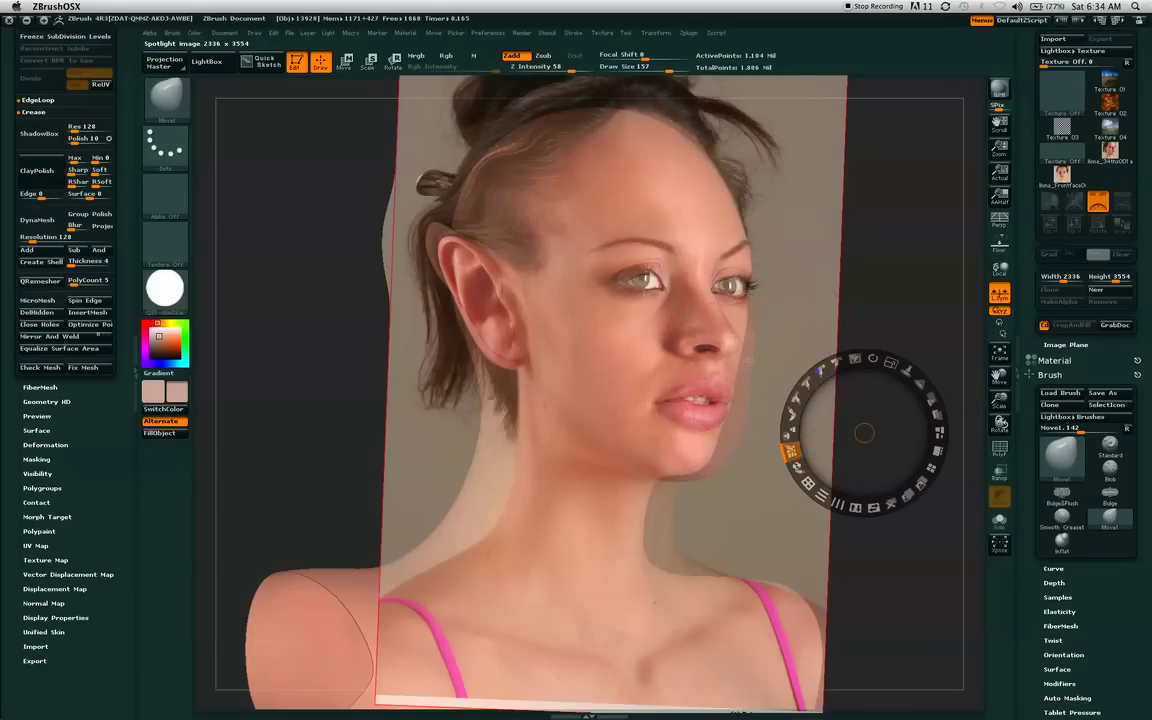
key(shift)
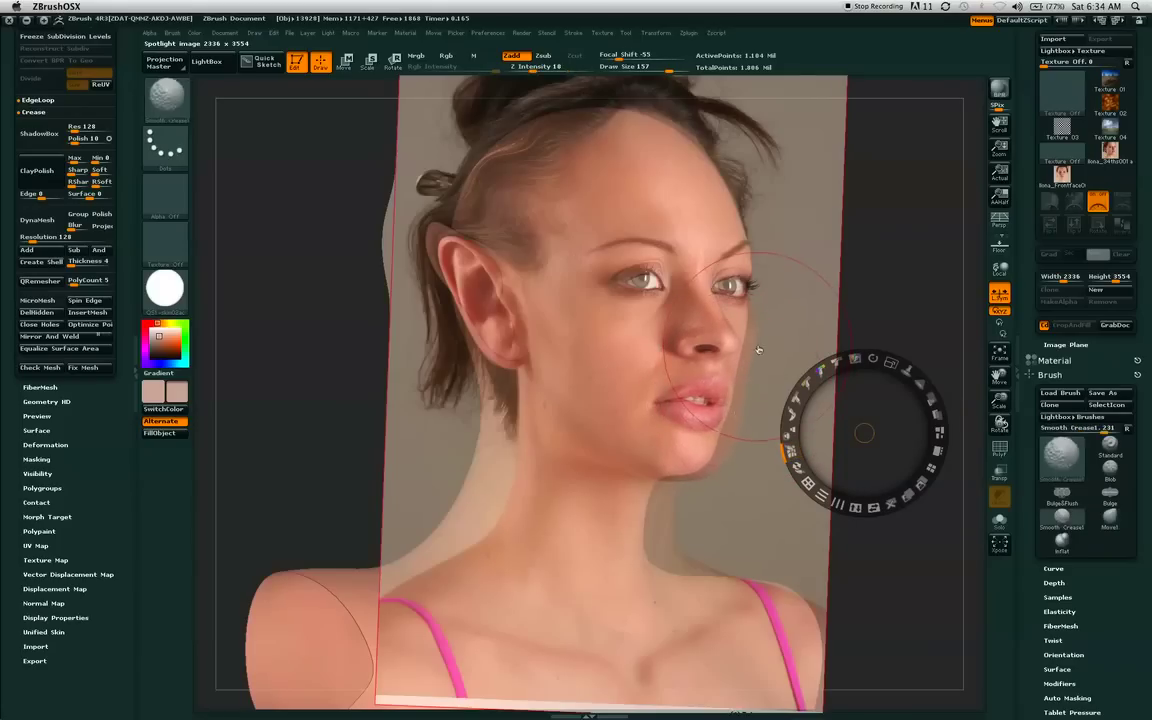
mouse_move(692, 420)
shift+mouse_down()
mouse_move(704, 398)
mouse_move(722, 405)
shift+mouse_up()
drag(659, 69, 651, 69)
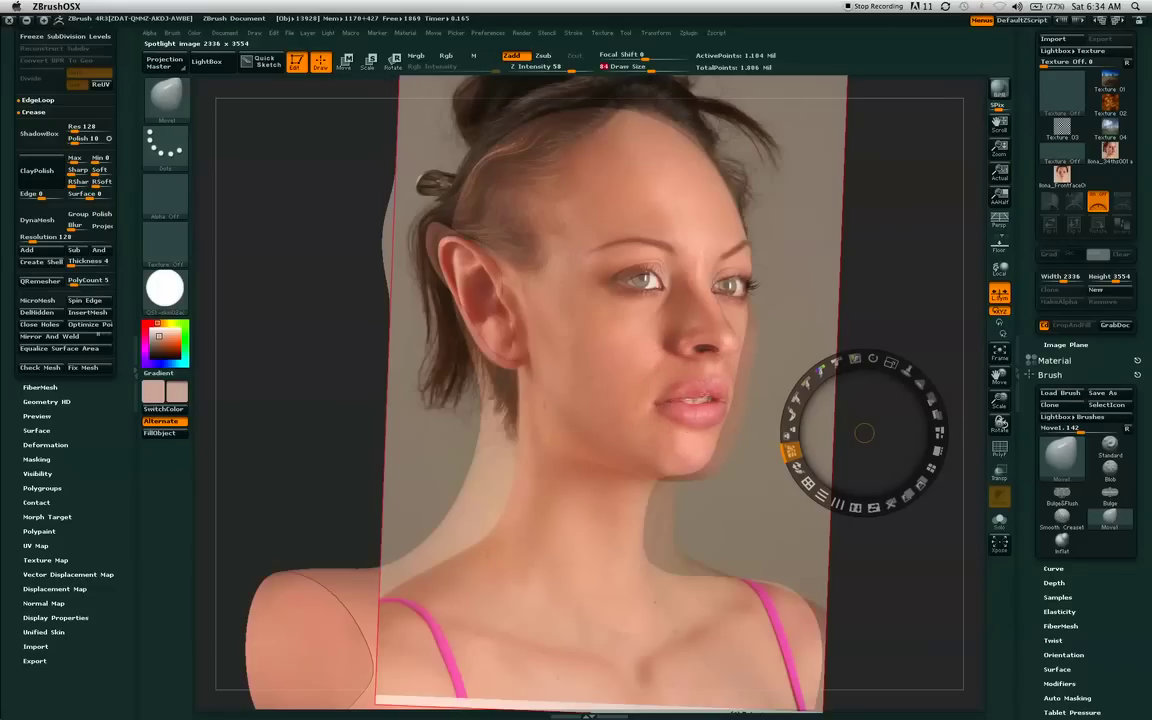
key(shift)
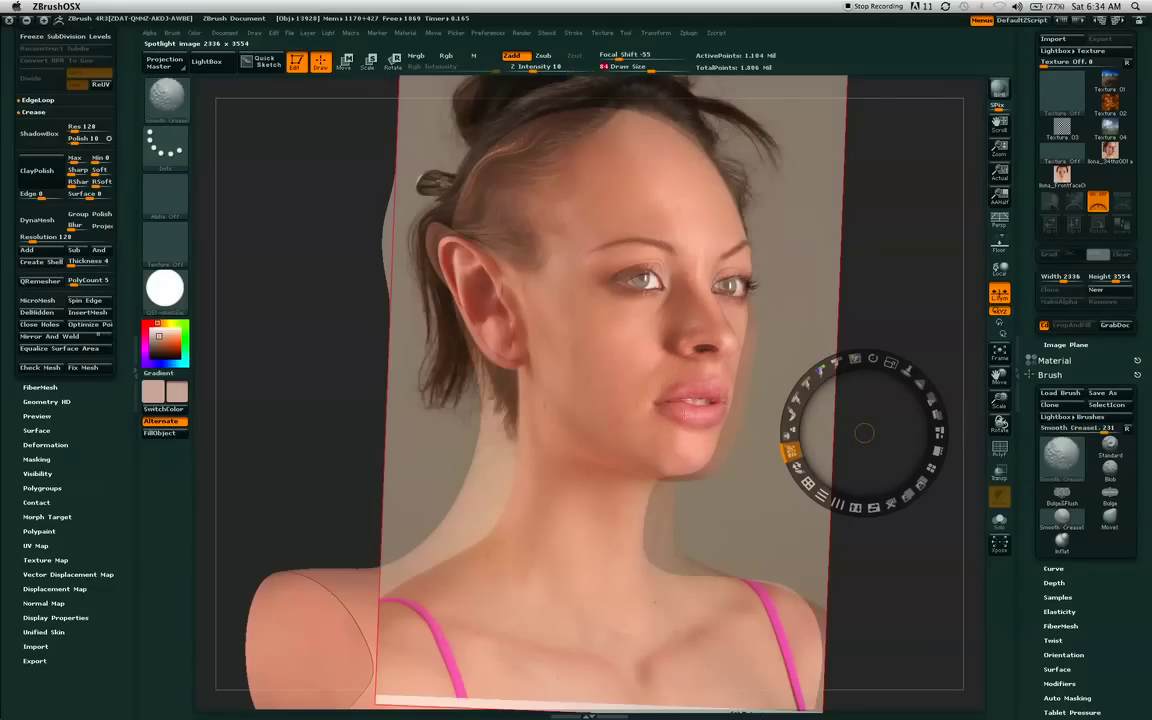
key(XF86MonBrightnessDown)
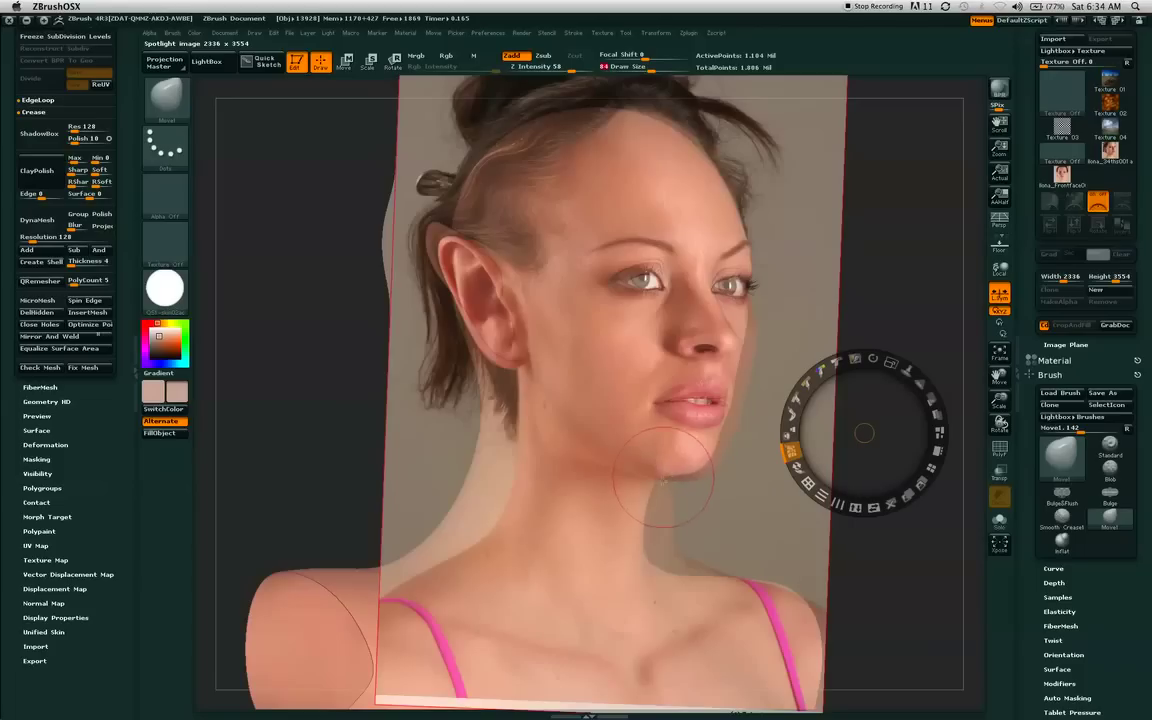
key(shift)
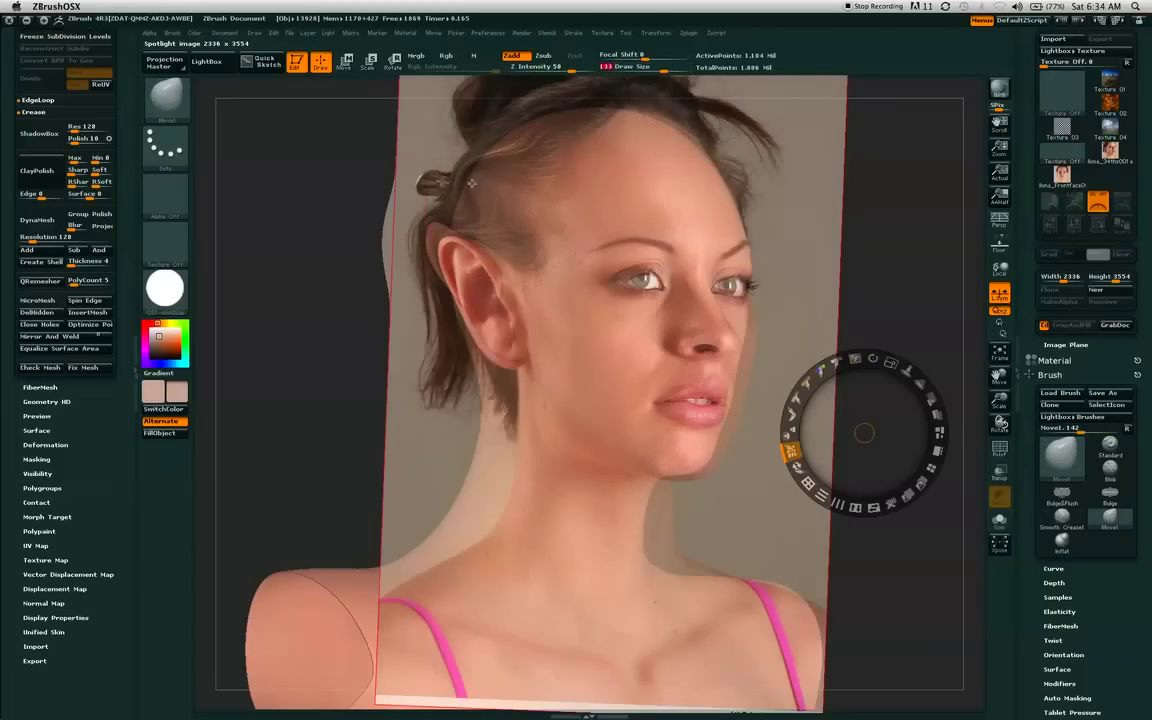
Nudge the photo's ear tip up and back and its earlobe inward to match the elf ear, using Draw Size 256.
drag(668, 69, 692, 69)
drag(486, 219, 470, 203)
drag(462, 261, 453, 256)
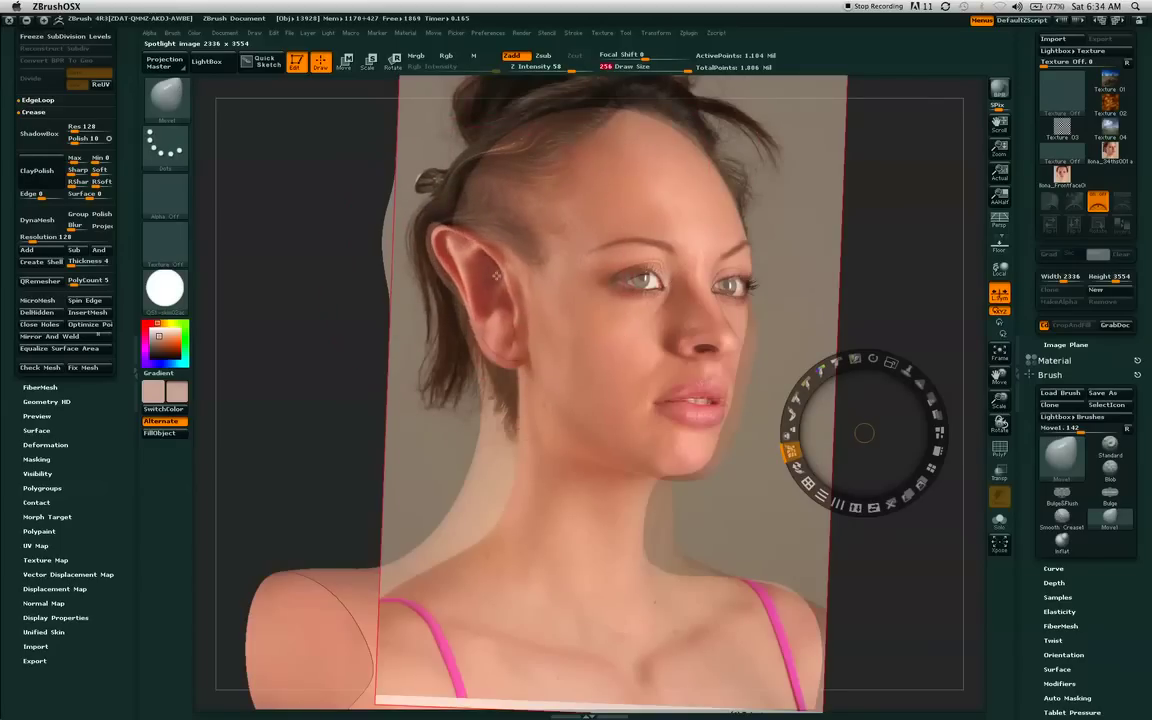
drag(472, 322, 481, 323)
drag(488, 377, 500, 370)
Nudge the photo's hair below the ear and the back edge of the neck outward to cover the model's neck.
mouse_move(517, 420)
mouse_down()
mouse_move(492, 411)
mouse_move(440, 450)
mouse_up()
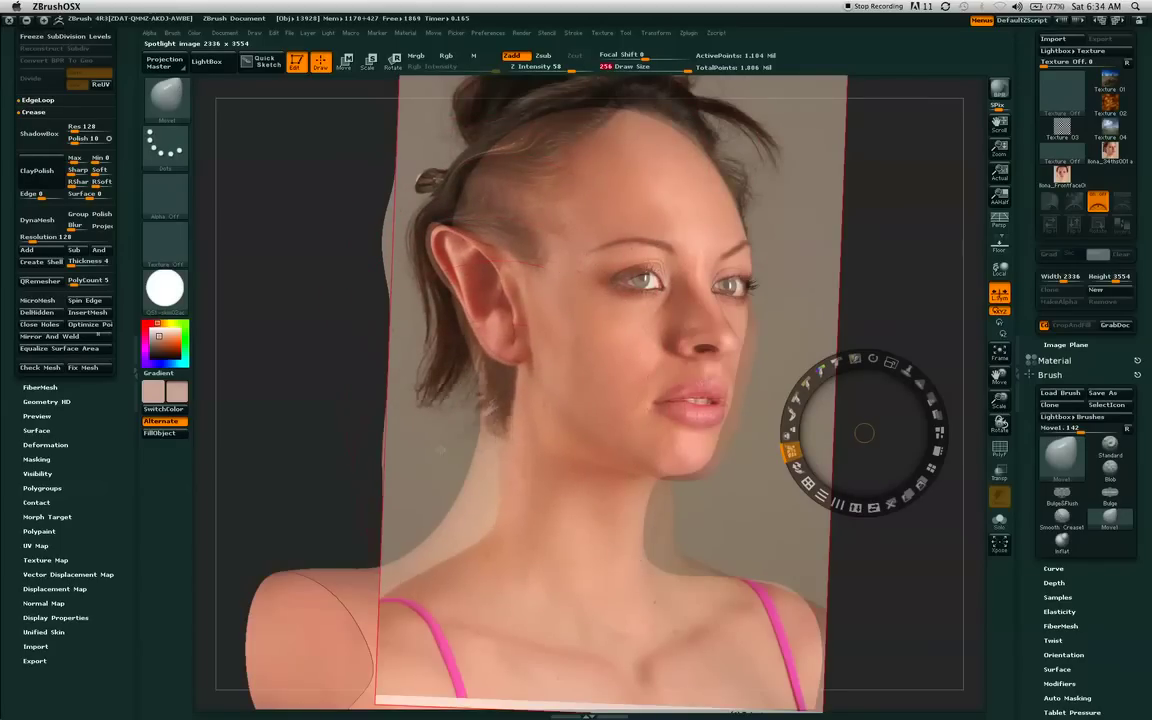
drag(459, 505, 444, 508)
drag(512, 482, 458, 520)
drag(496, 430, 488, 429)
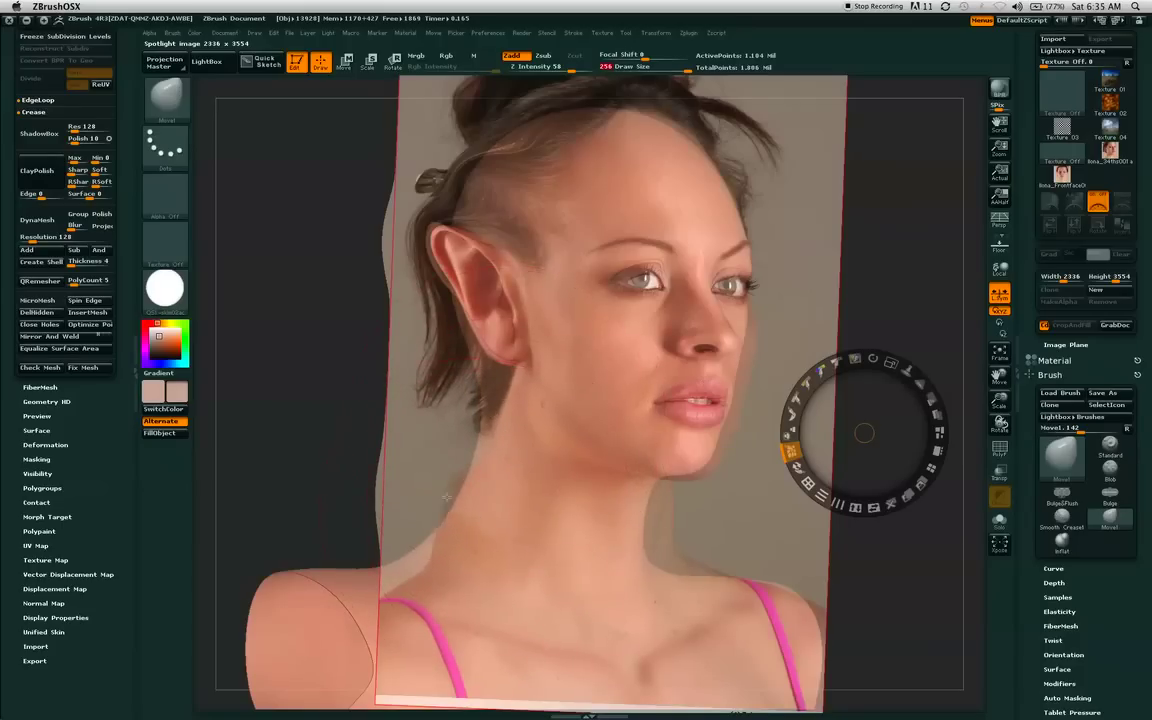
mouse_move(444, 552)
mouse_down()
mouse_move(394, 555)
mouse_move(436, 537)
mouse_up()
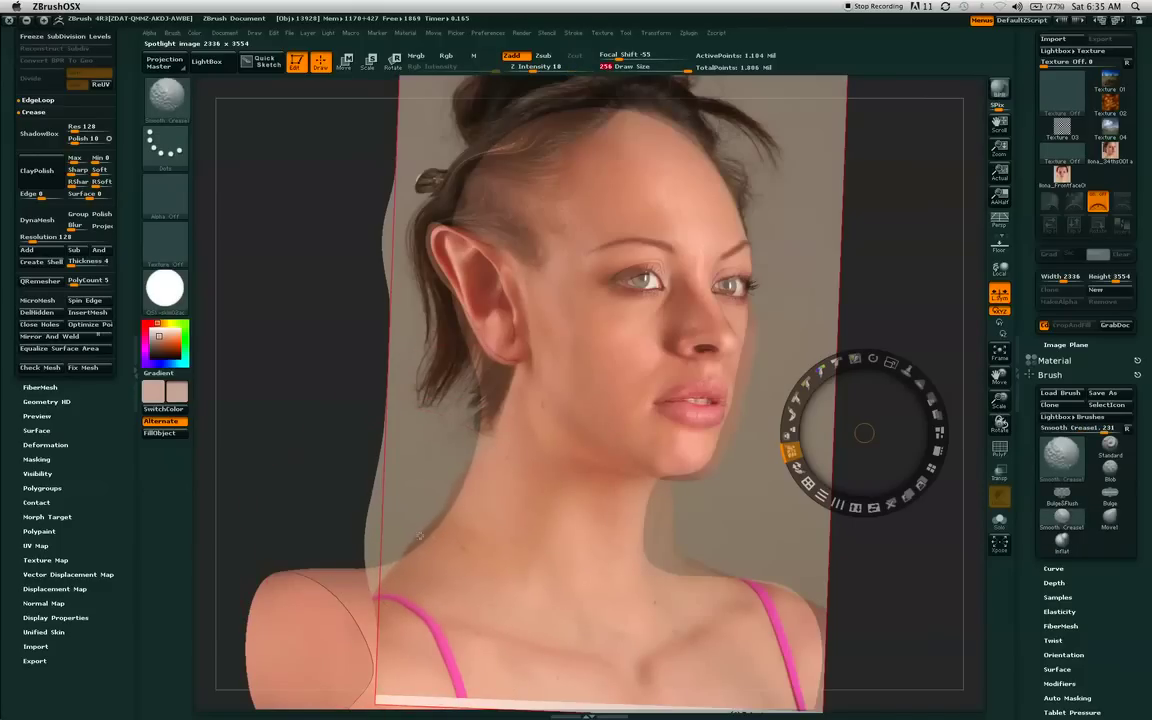
Stretch the photo's near shoulder and strap outward over the model's shoulder, and relax the distortion where neck and shoulder meet.
mouse_move(414, 565)
shift+mouse_down()
mouse_move(414, 582)
mouse_move(369, 573)
mouse_move(284, 534)
mouse_move(272, 560)
shift+mouse_up()
drag(382, 576, 274, 568)
drag(380, 642, 318, 624)
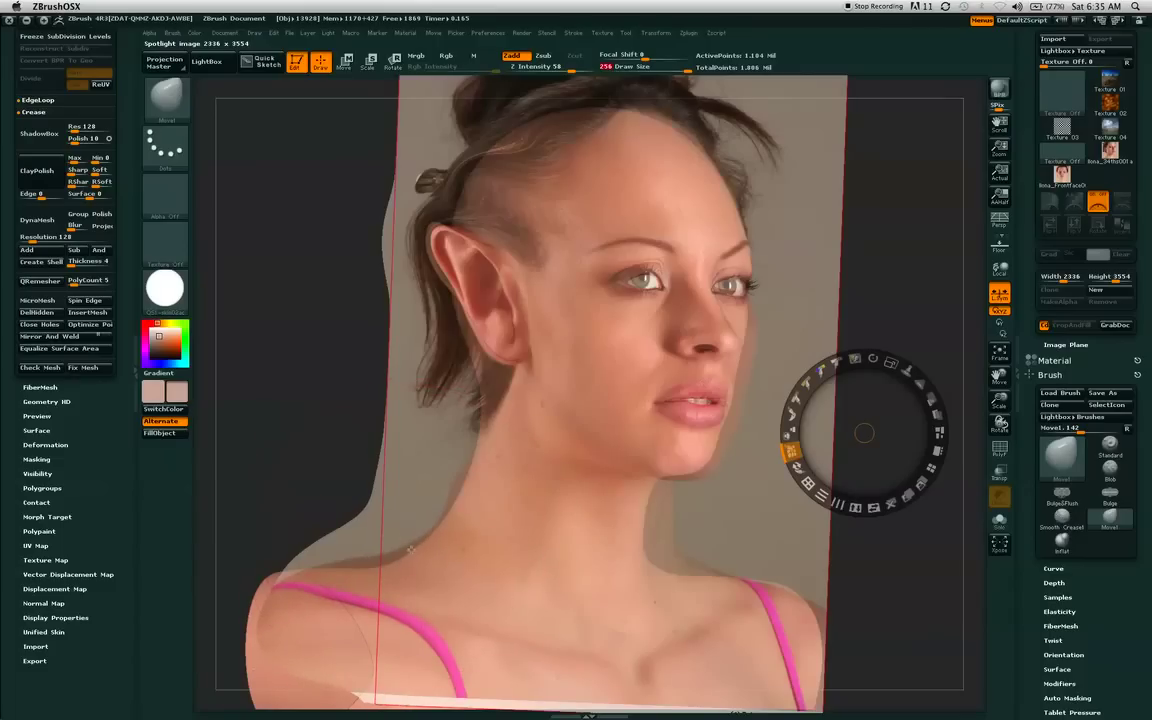
key(shift)
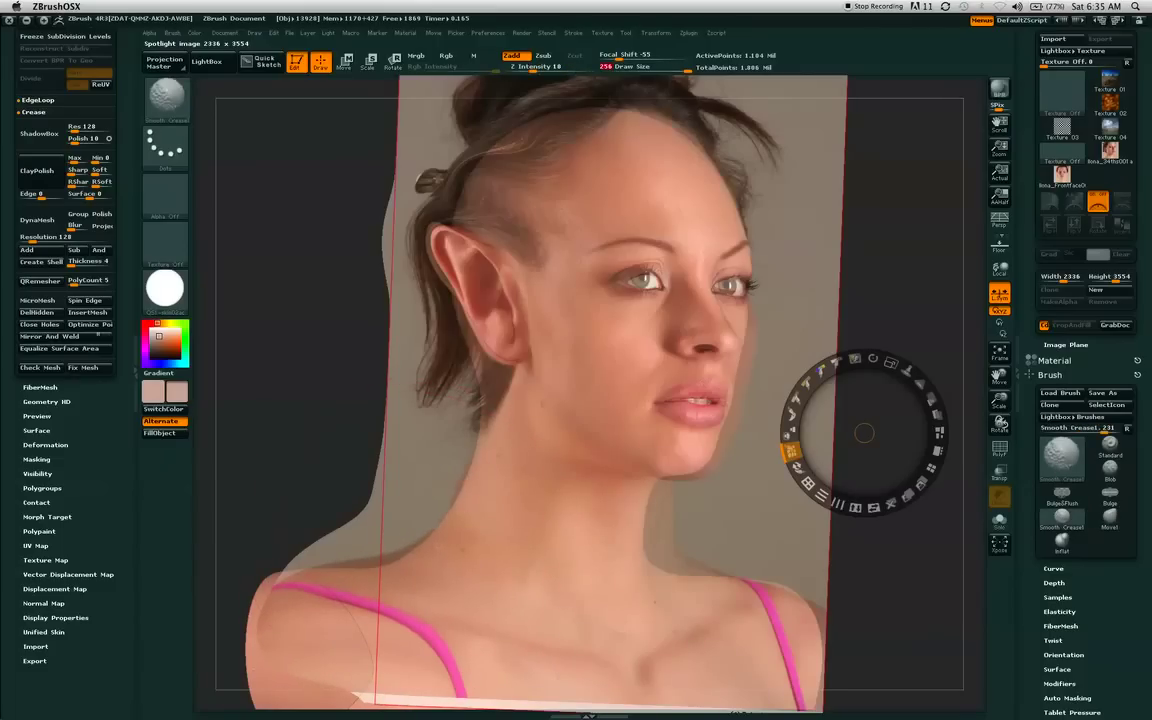
mouse_move(414, 551)
shift+mouse_down()
mouse_move(380, 540)
mouse_move(347, 583)
shift+mouse_up()
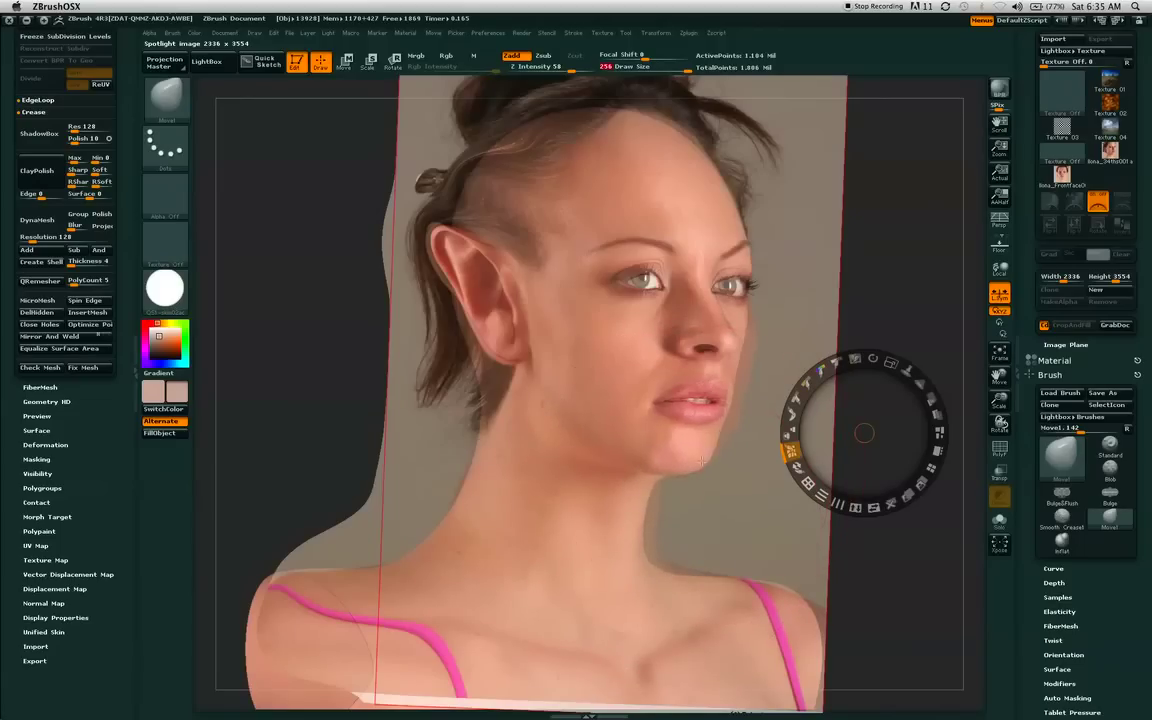
Refine the ear's fit by nudging its tip and front edge at Draw Size 140, and its inner folds at Draw Size 61.
drag(686, 67, 665, 67)
mouse_move(430, 251)
mouse_down()
mouse_move(413, 242)
mouse_move(516, 256)
mouse_up()
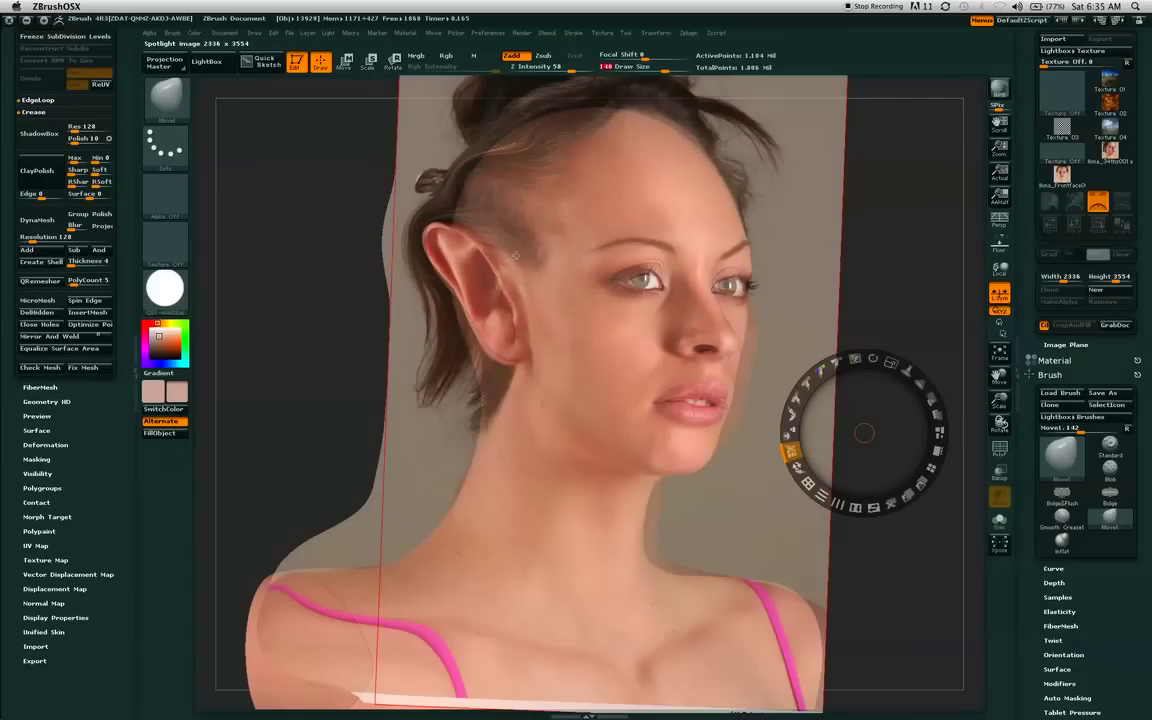
drag(512, 317, 524, 345)
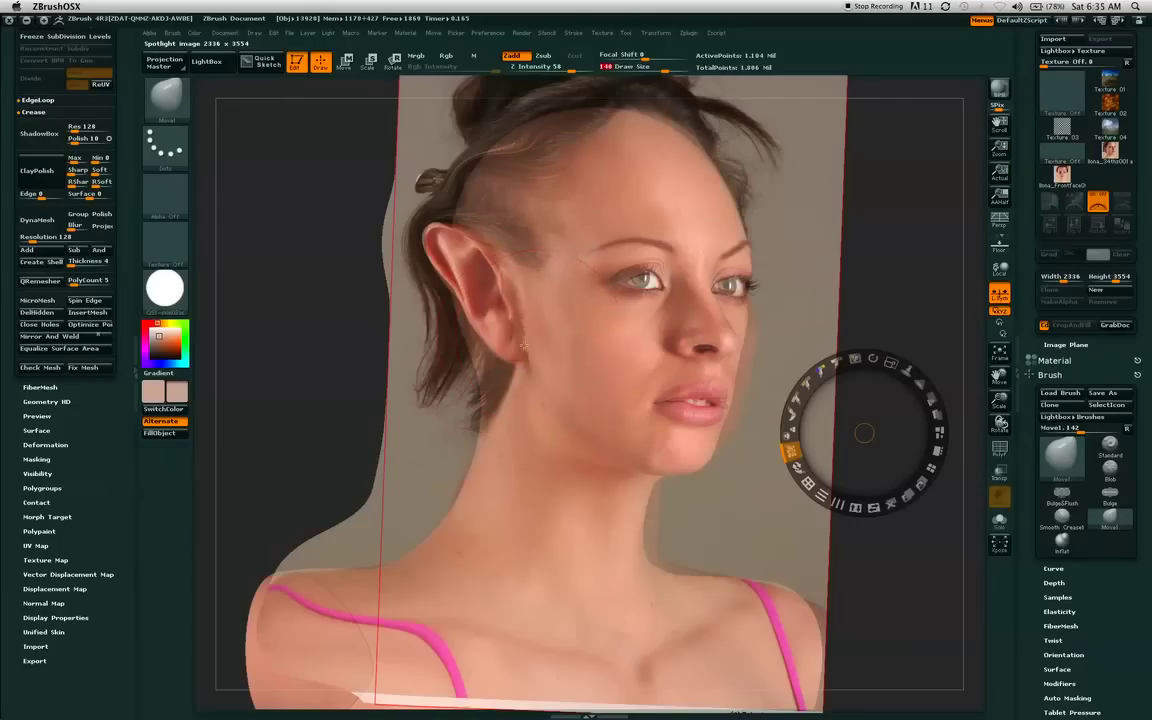
drag(564, 302, 503, 326)
drag(621, 74, 602, 68)
drag(491, 308, 506, 336)
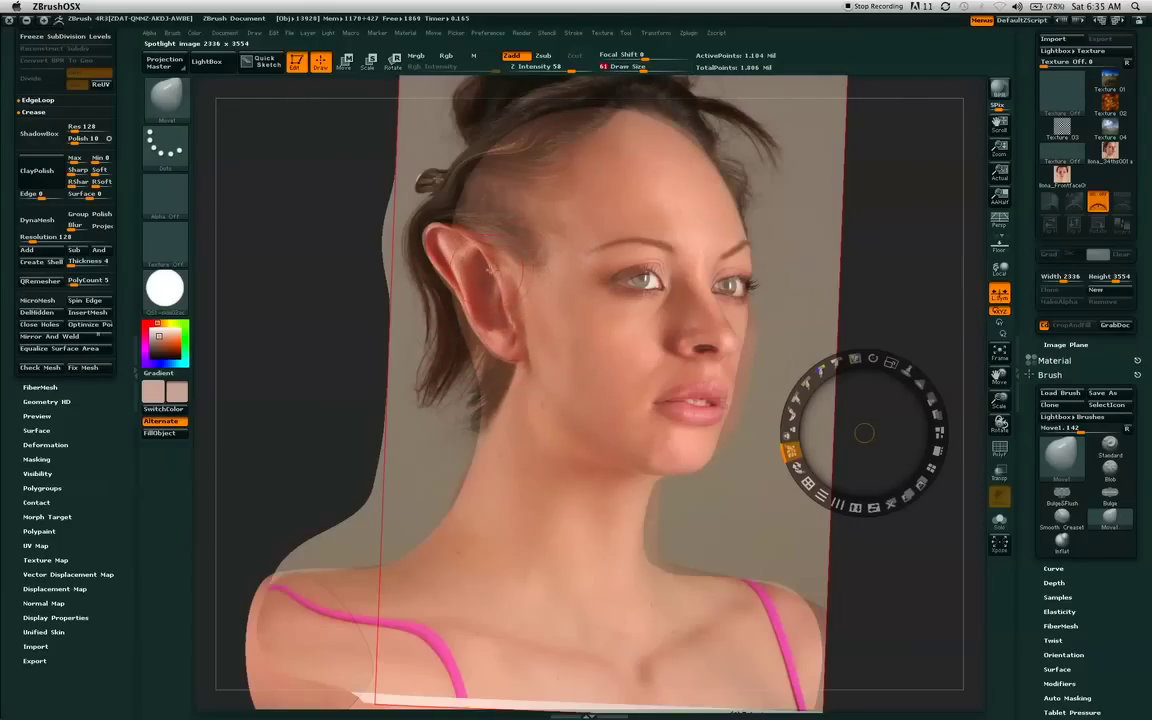
Nudge the photo's near eye, cheek and nose to fit the model's face, using Draw Size 122.
key(shift)
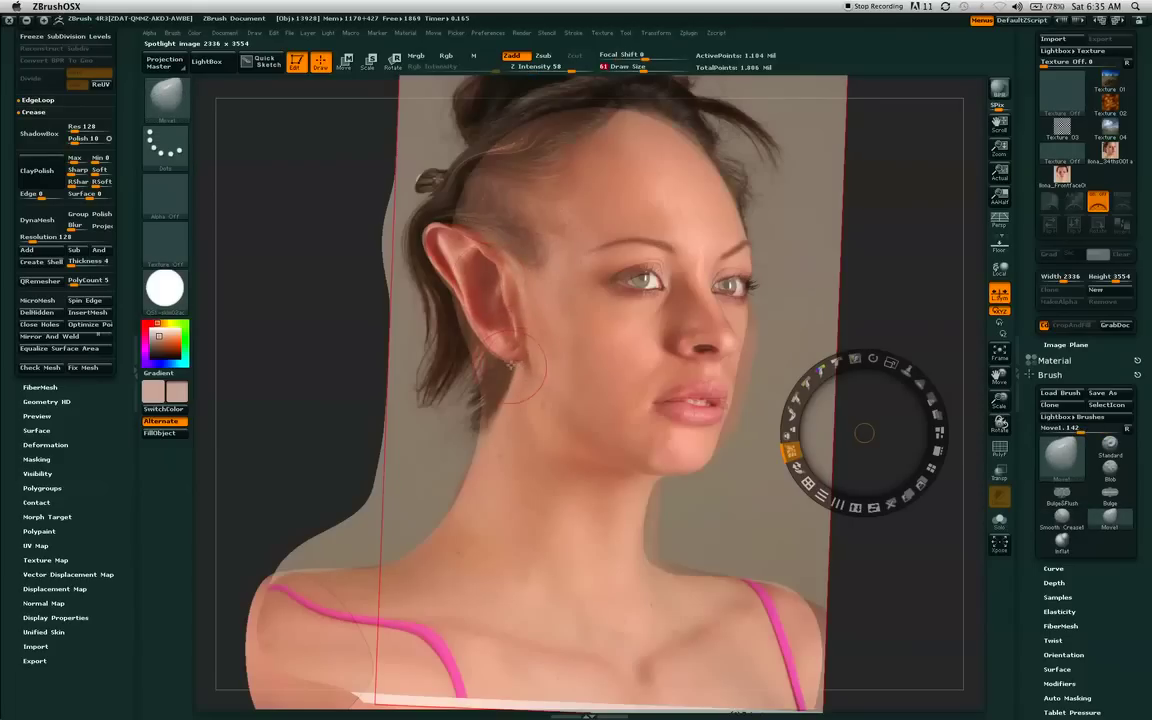
click(661, 68)
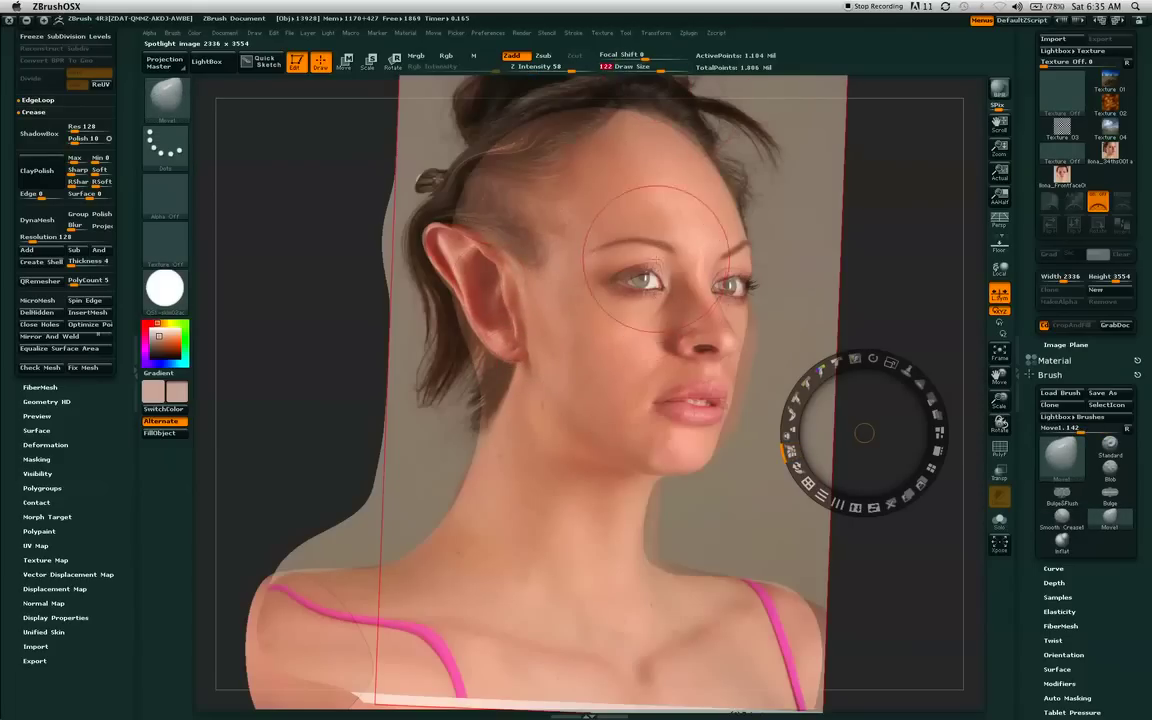
key(shift)
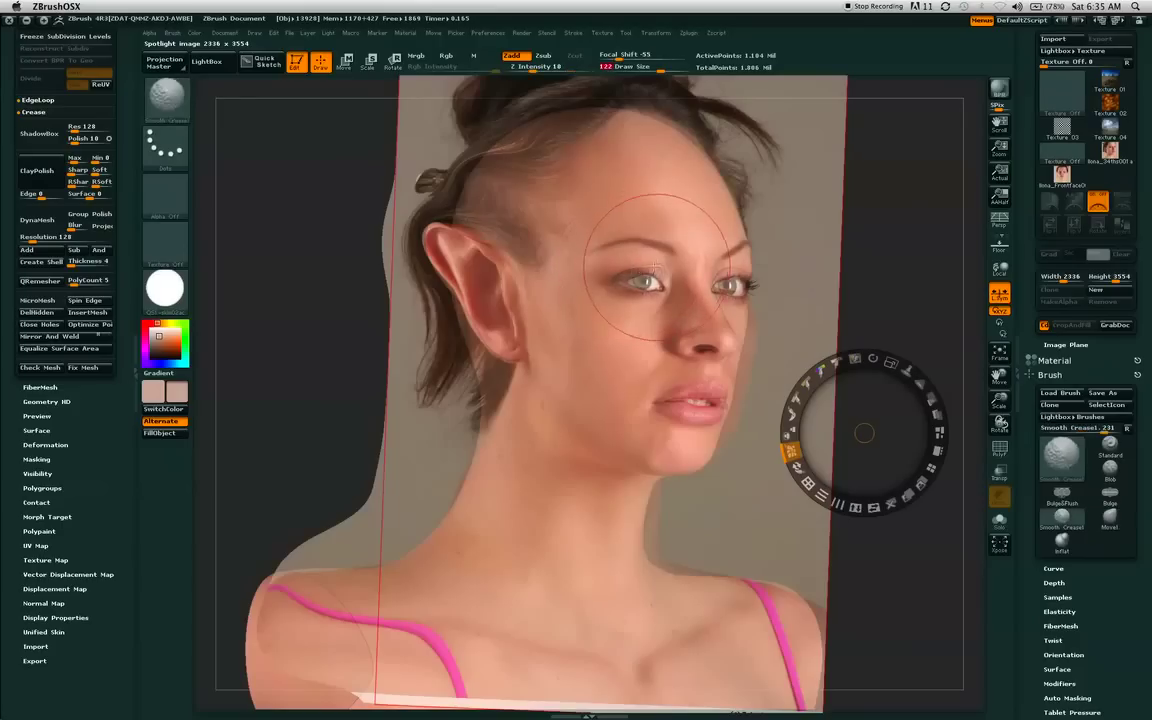
drag(657, 258, 661, 264)
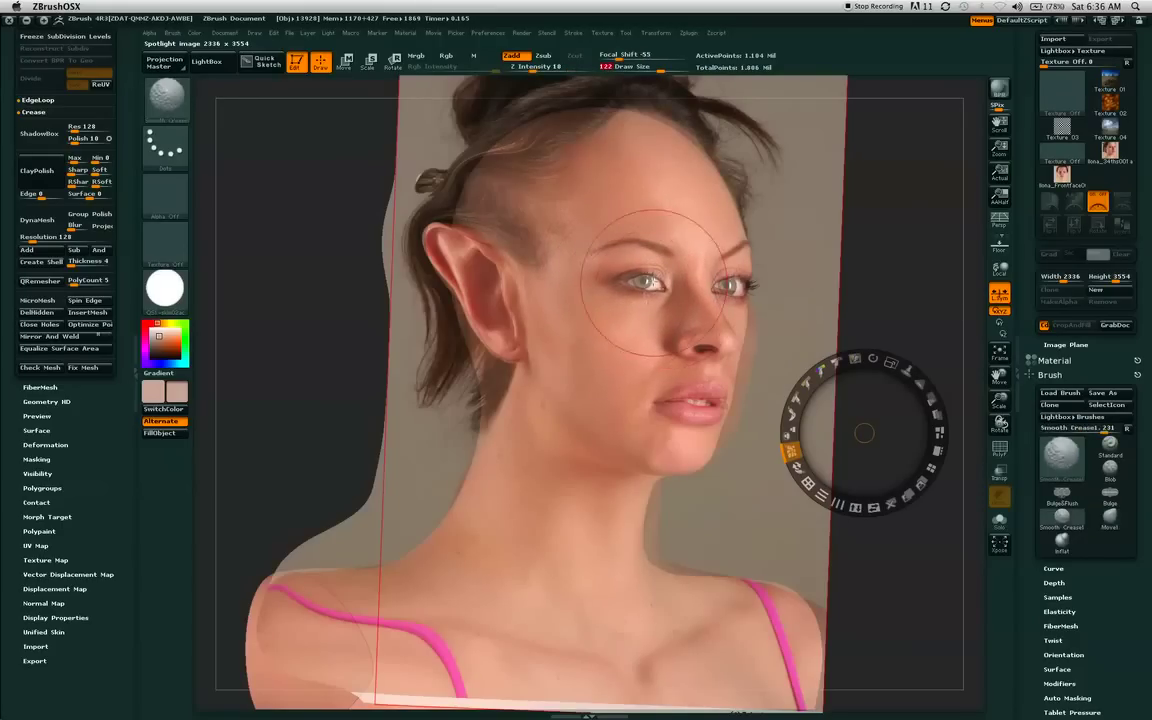
drag(673, 292, 667, 292)
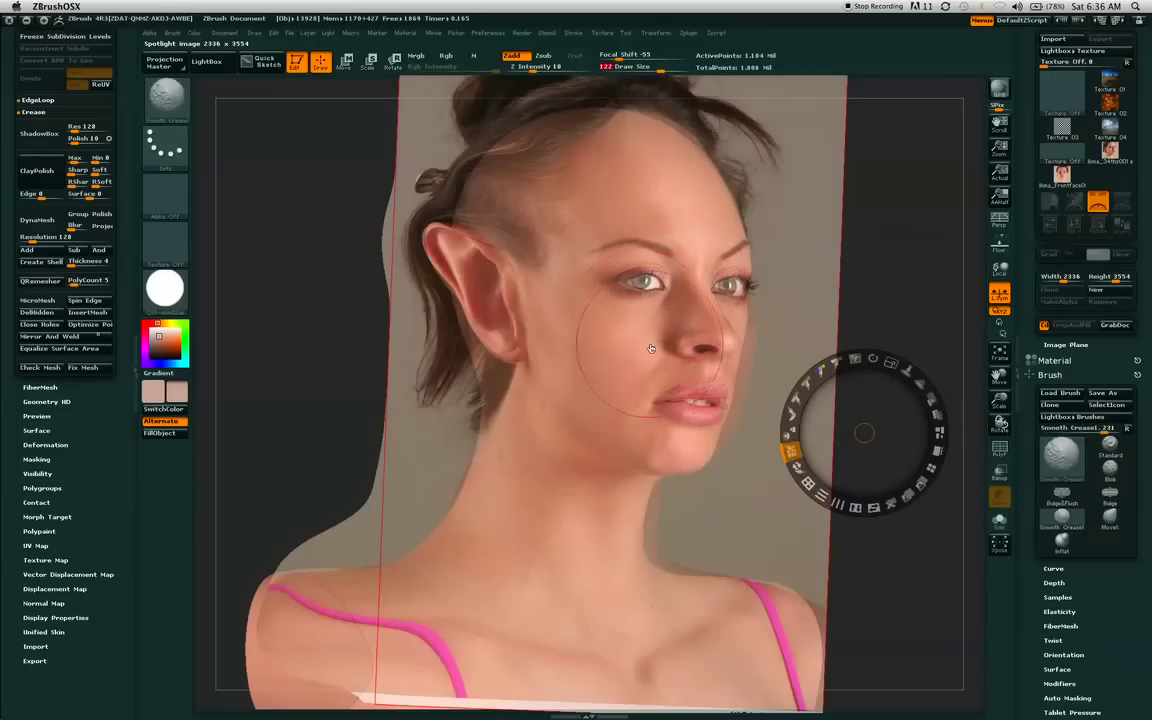
drag(695, 343, 690, 345)
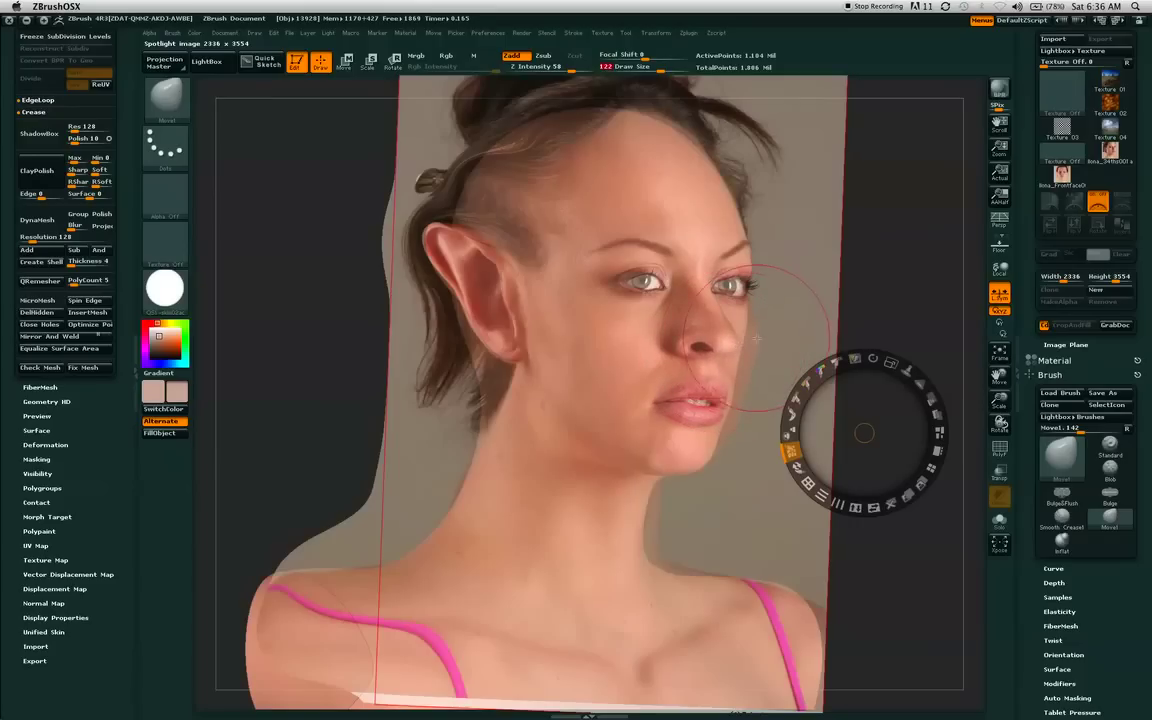
Refine the photo's far eye and the far edge of the cheek against the model at Draw Size 76.
drag(661, 75, 646, 72)
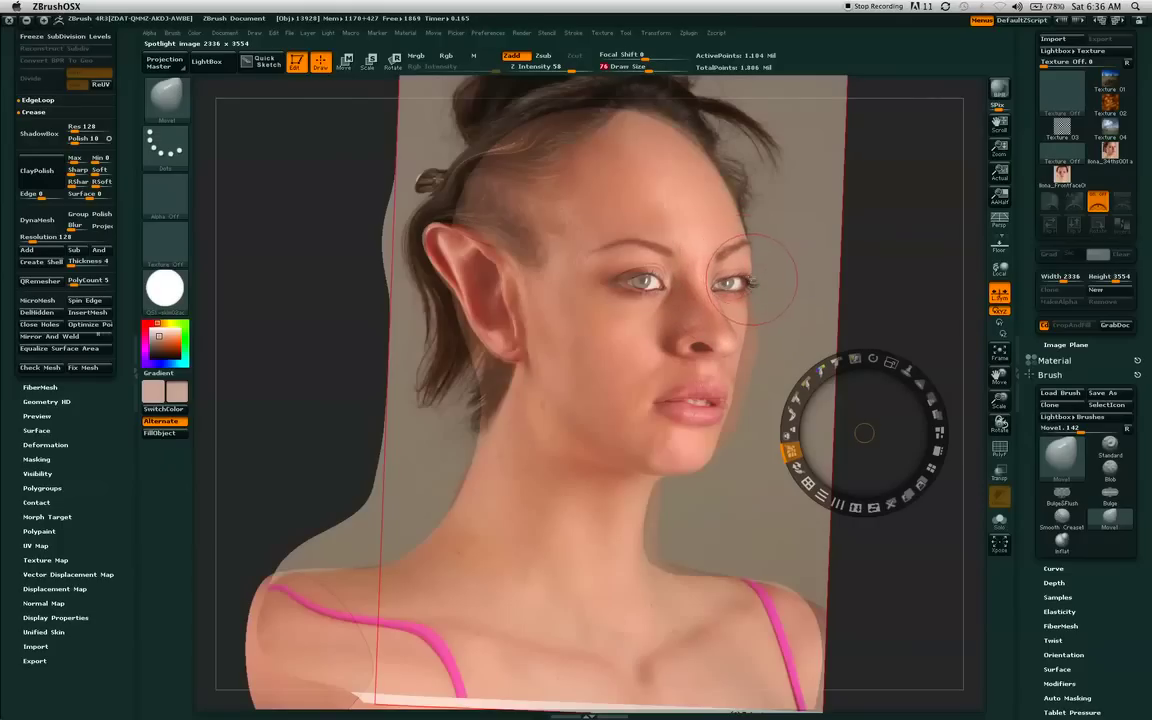
key(shift)
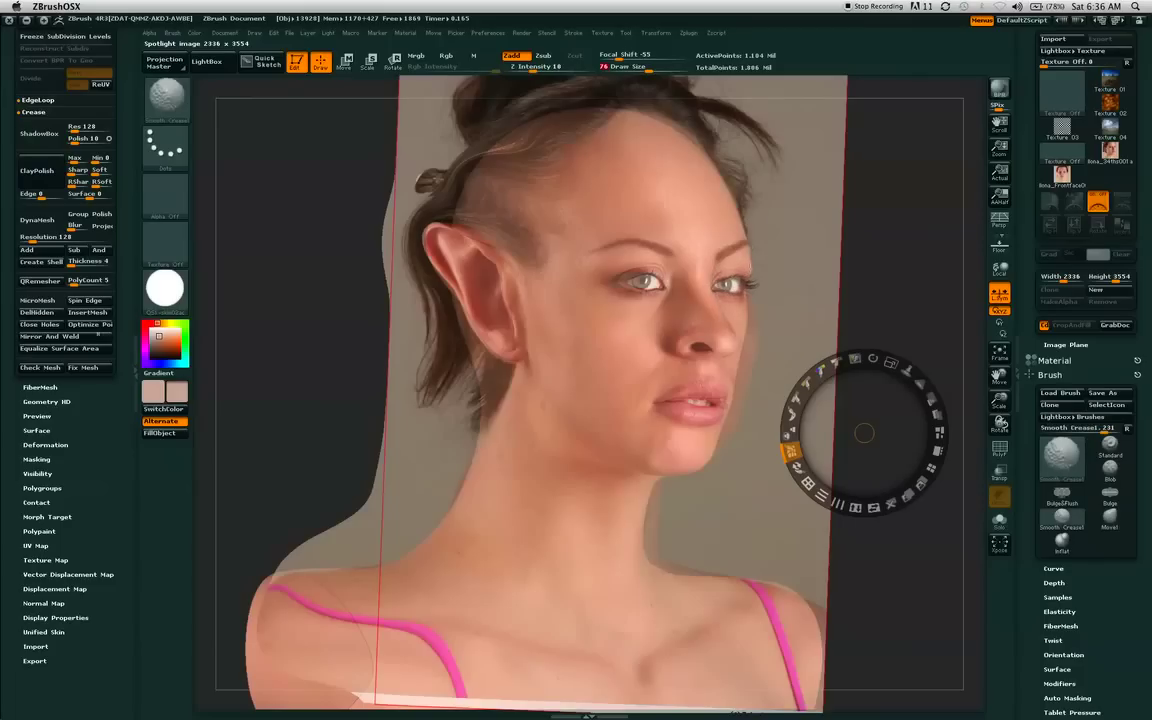
key(shift)
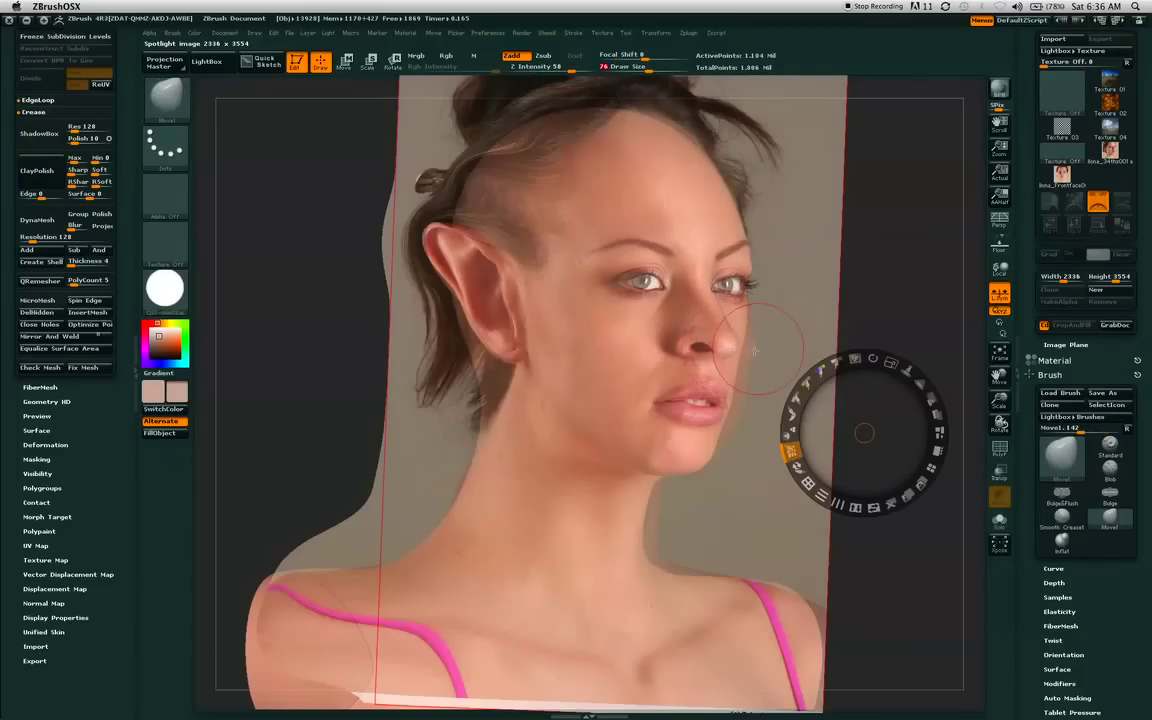
key(shift)
key(shift)
Nudge the corner of the photo's mouth, the lips and the nostril to line up with the model's mouth and nose.
mouse_move(674, 408)
mouse_down()
mouse_move(698, 405)
mouse_move(664, 405)
mouse_up()
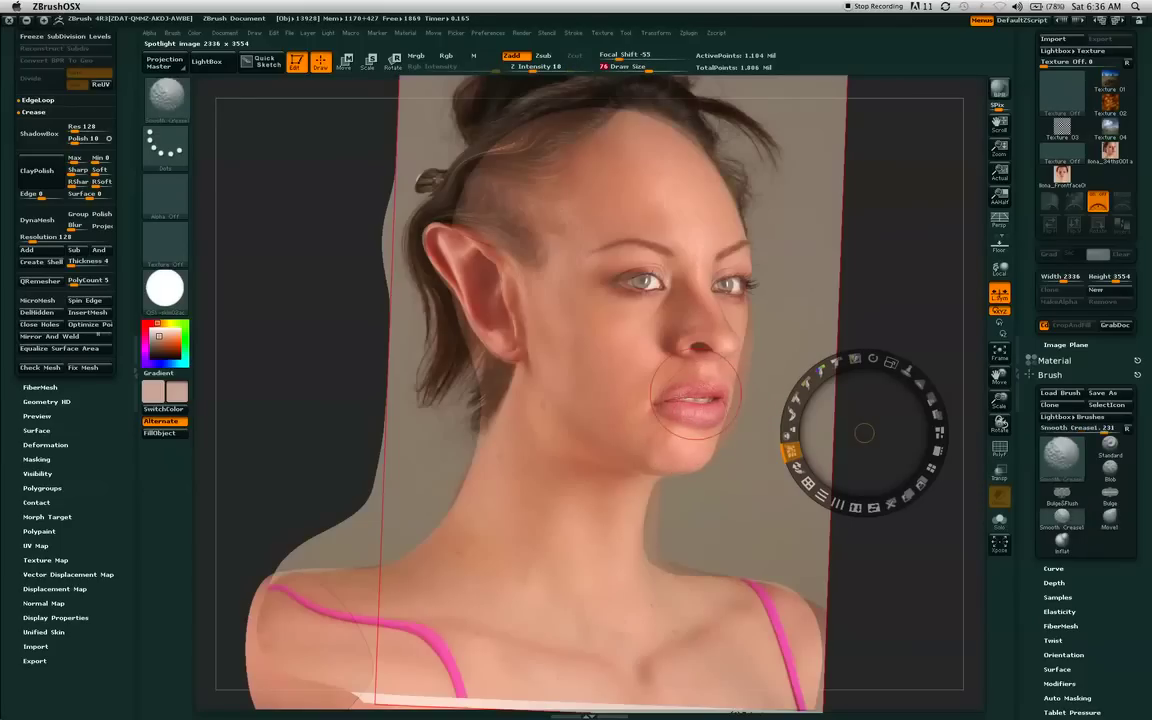
drag(681, 402, 664, 397)
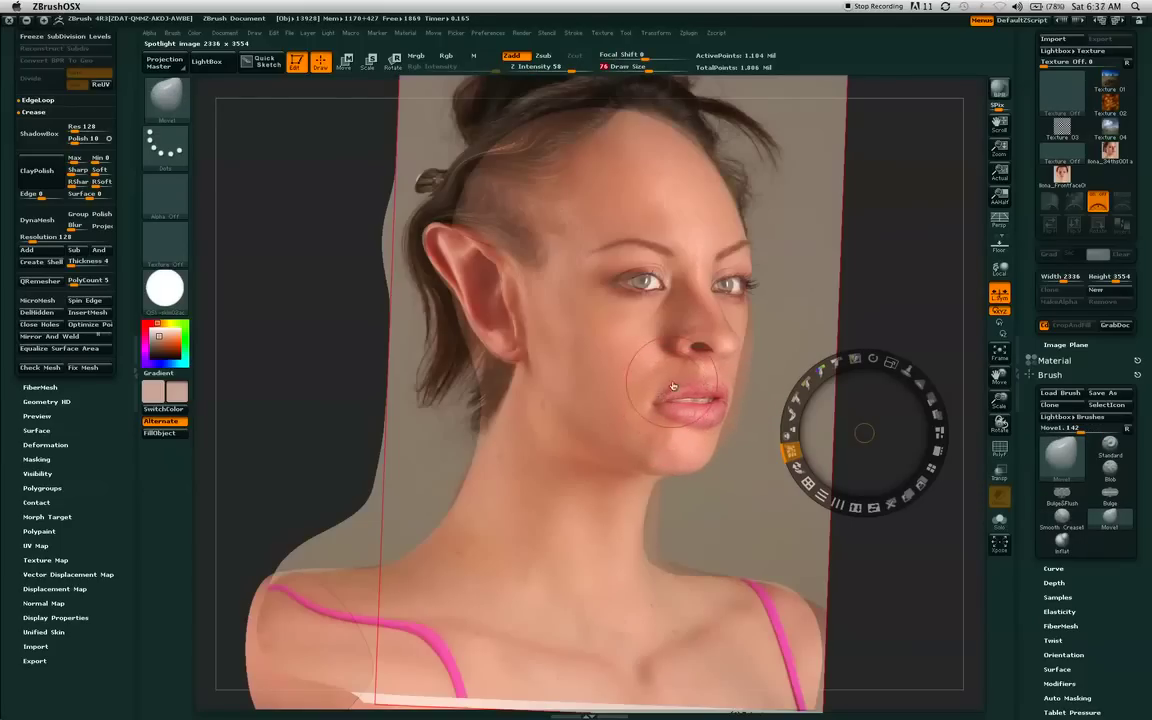
key(shift)
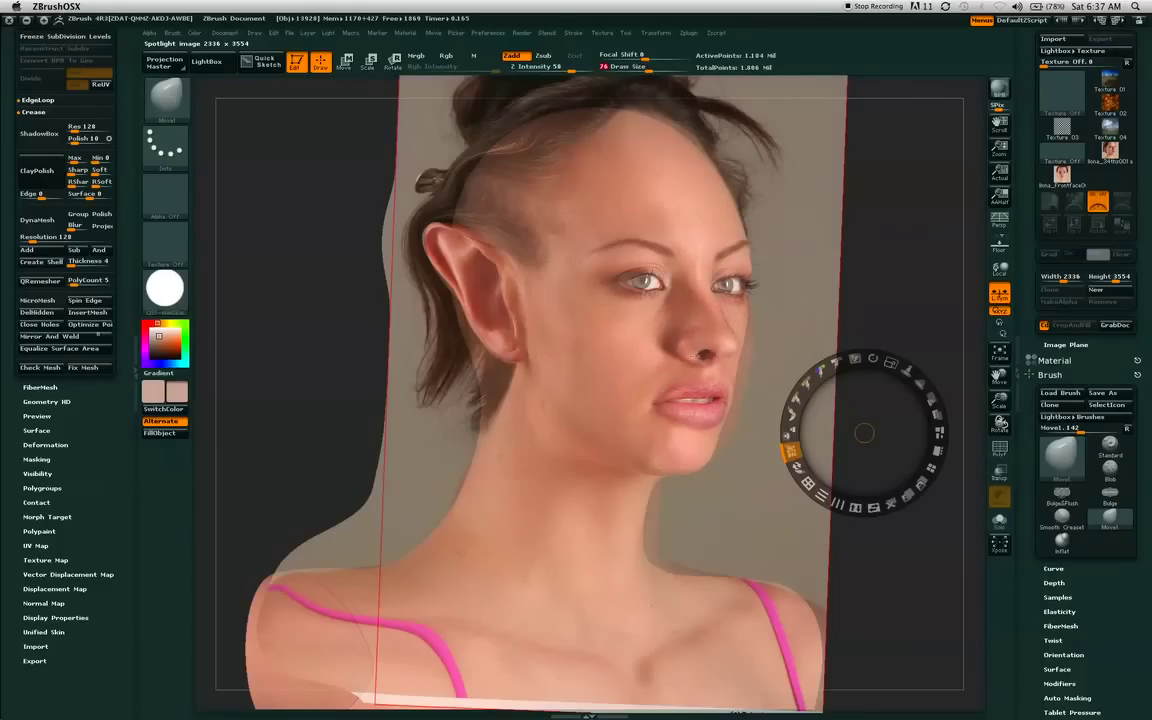
drag(684, 341, 711, 357)
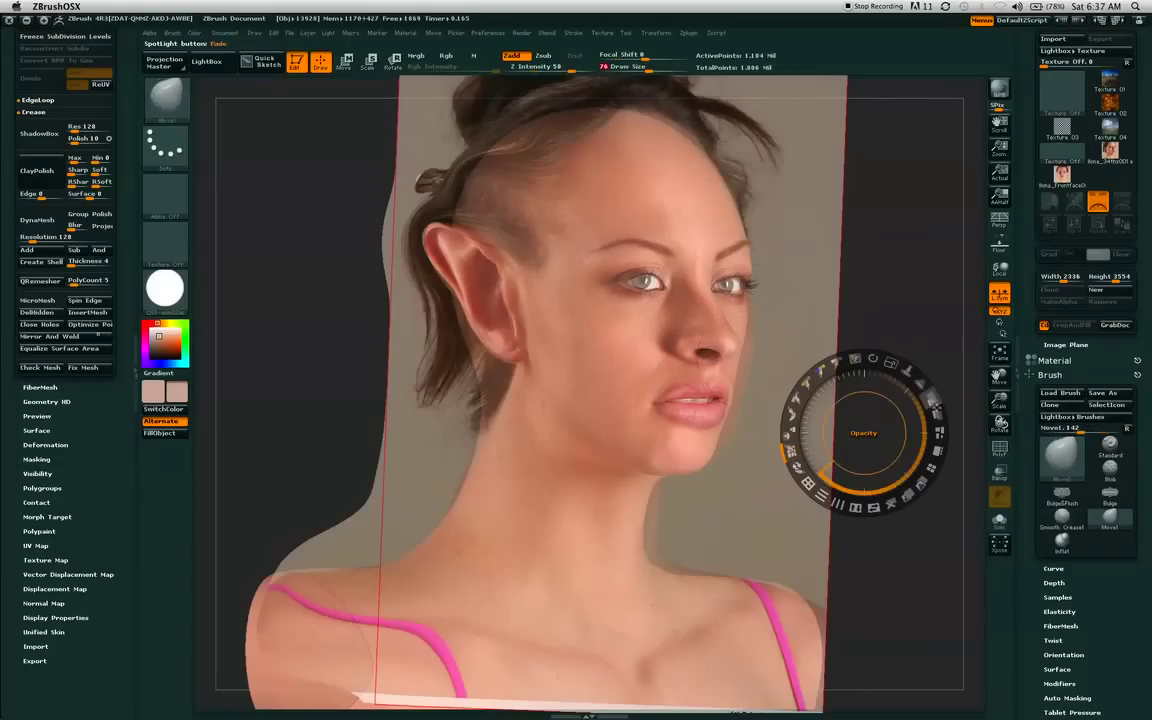
Lower the photo's opacity to reveal the model, and adjust the nose and near eye to match its features.
mouse_move(933, 400)
mouse_down()
mouse_move(912, 377)
mouse_move(925, 411)
mouse_move(898, 366)
mouse_move(913, 408)
mouse_move(909, 394)
mouse_up()
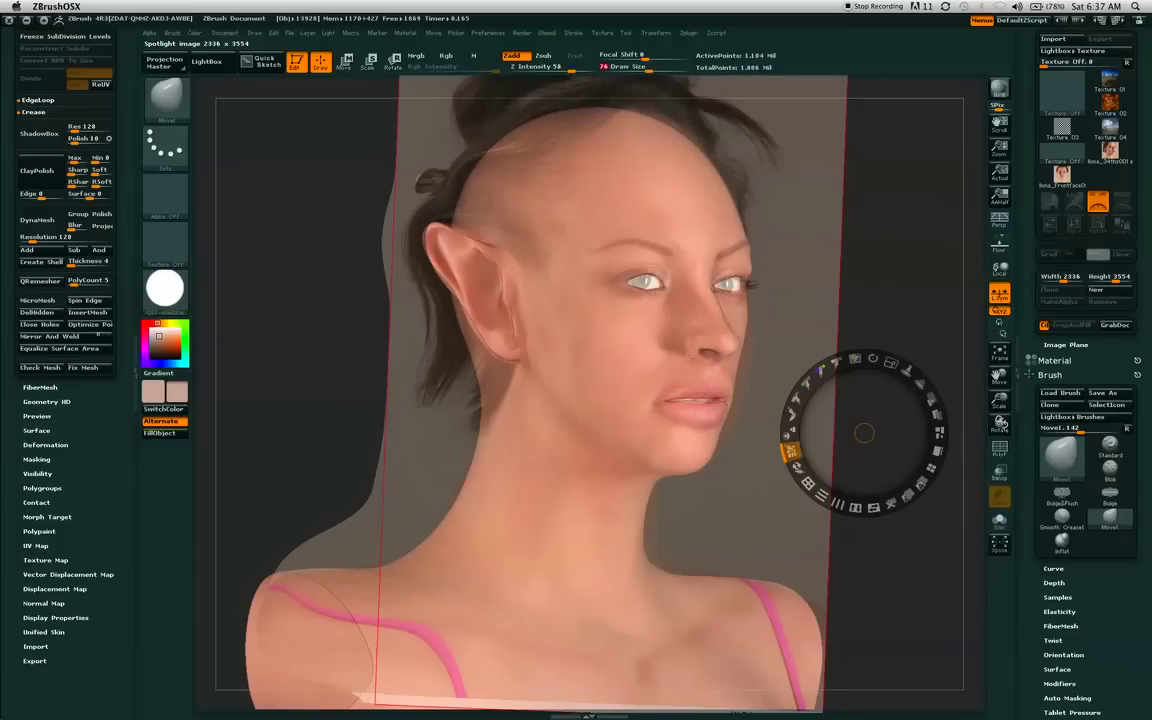
key(shift)
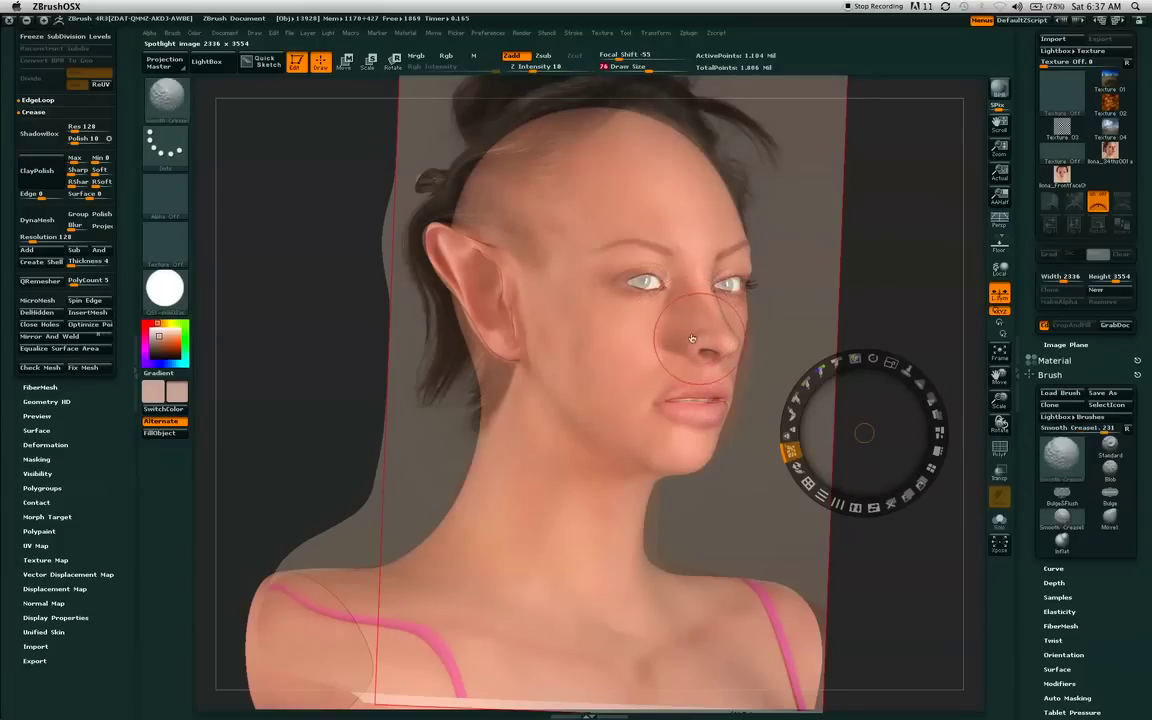
mouse_move(685, 355)
mouse_down()
mouse_move(690, 342)
mouse_move(669, 371)
mouse_up()
shift+drag(640, 293, 645, 293)
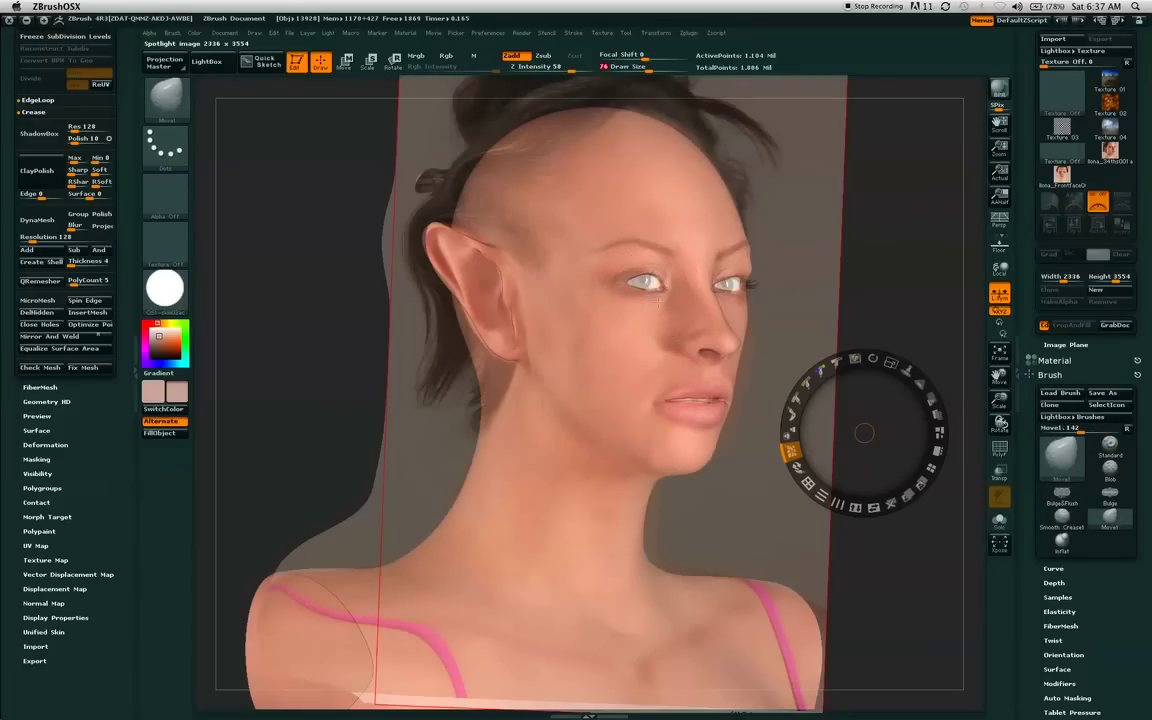
key(shift)
key(shift)
Fade the photo further and fit the lip line and mouth corner to the model's mouth at Draw Size 30.
mouse_move(930, 398)
mouse_down()
mouse_move(936, 450)
mouse_move(927, 454)
mouse_move(924, 432)
mouse_move(886, 398)
mouse_move(906, 426)
mouse_move(901, 414)
mouse_up()
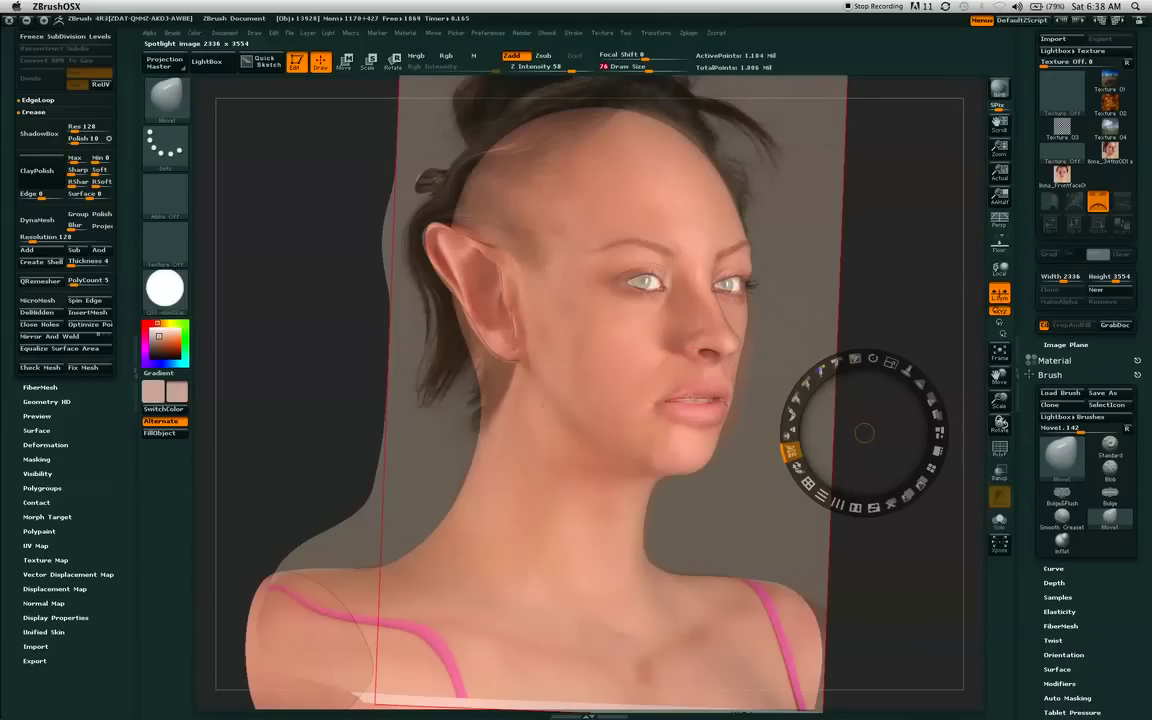
drag(647, 68, 631, 69)
drag(932, 399, 835, 358)
drag(931, 398, 938, 437)
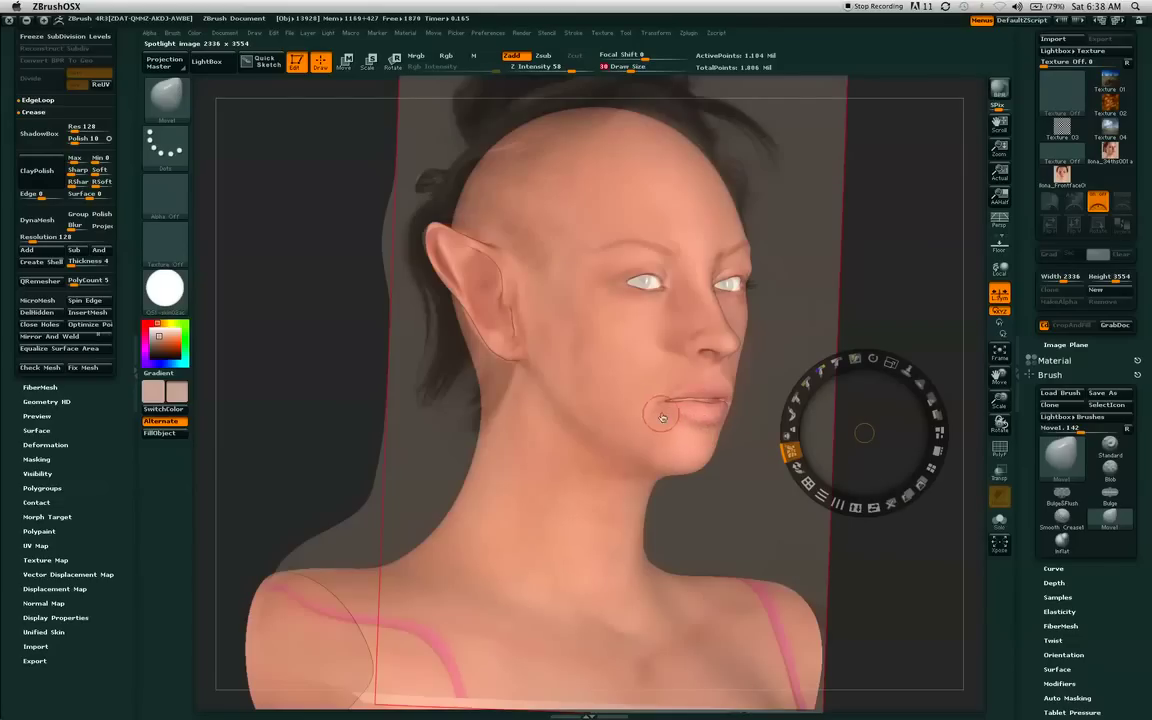
key(shift)
Nudge the photo's jawline onto the model's jaw at Draw Size 92, and raise the photo's opacity to check the fit.
mouse_move(932, 398)
mouse_down()
mouse_move(938, 429)
mouse_move(919, 483)
mouse_move(904, 472)
mouse_move(905, 395)
mouse_move(917, 441)
mouse_move(913, 413)
mouse_up()
drag(630, 67, 652, 67)
drag(525, 397, 584, 421)
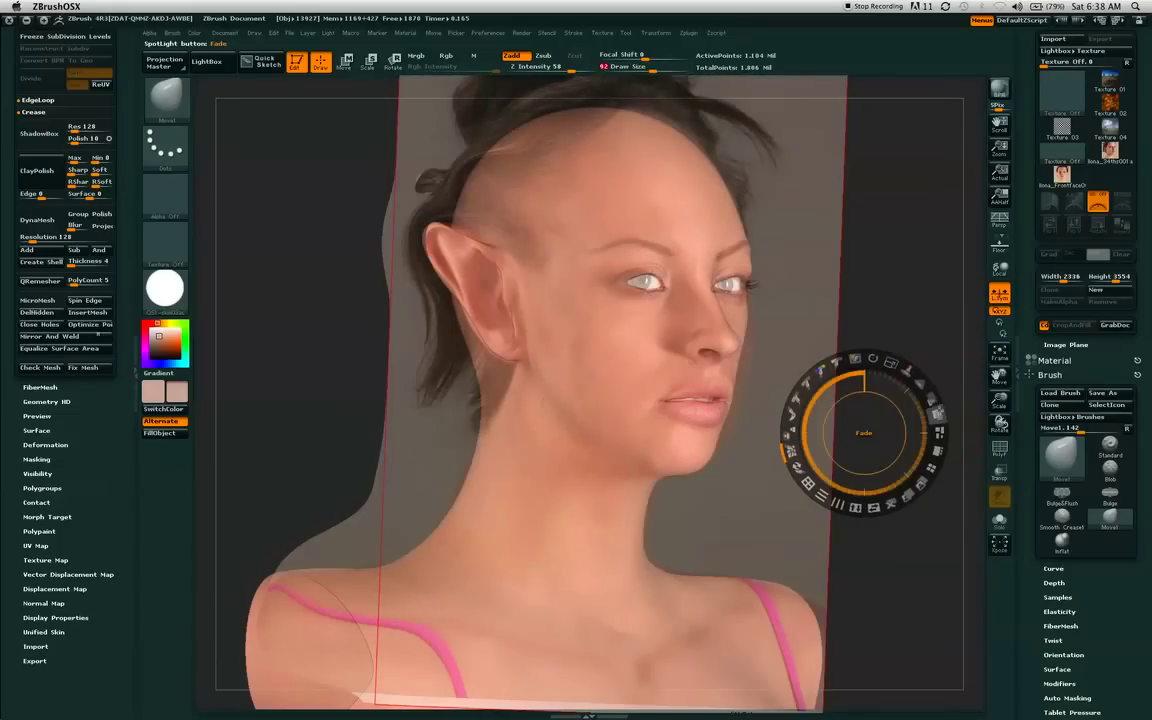
drag(935, 403, 941, 430)
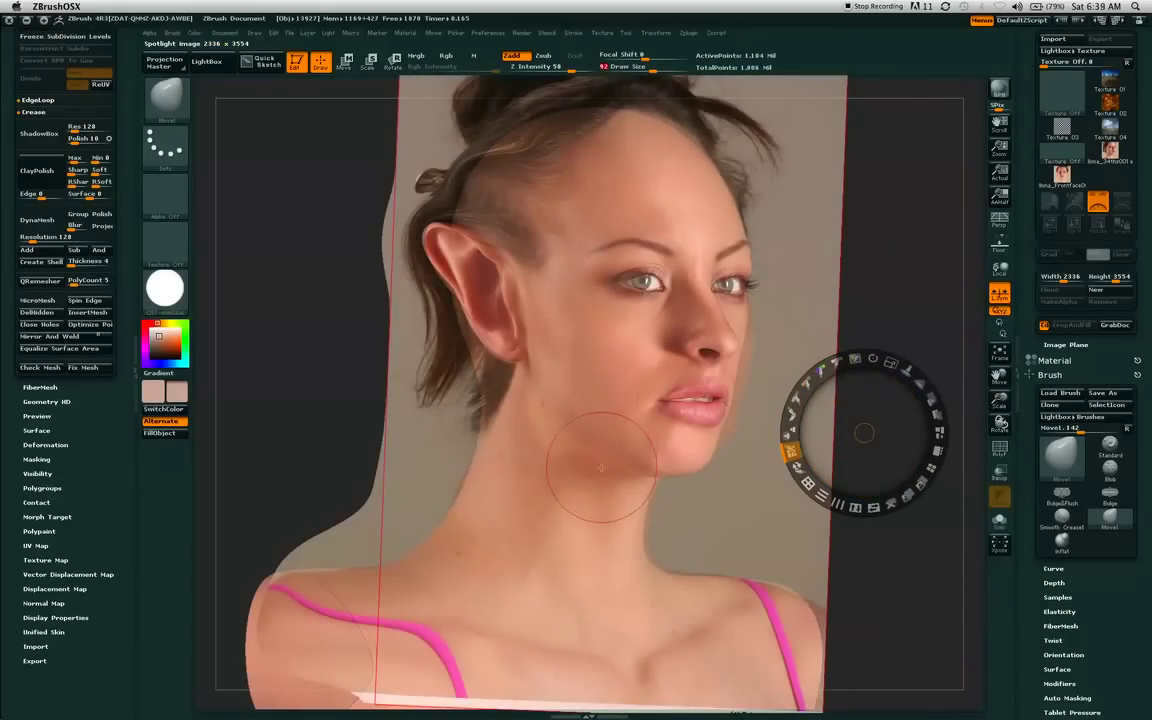
Enlarge the Draw Size to 189 and, with the photo faded again, nudge its neck, collarbones and shoulders to match the model.
key(shift)
drag(652, 68, 676, 68)
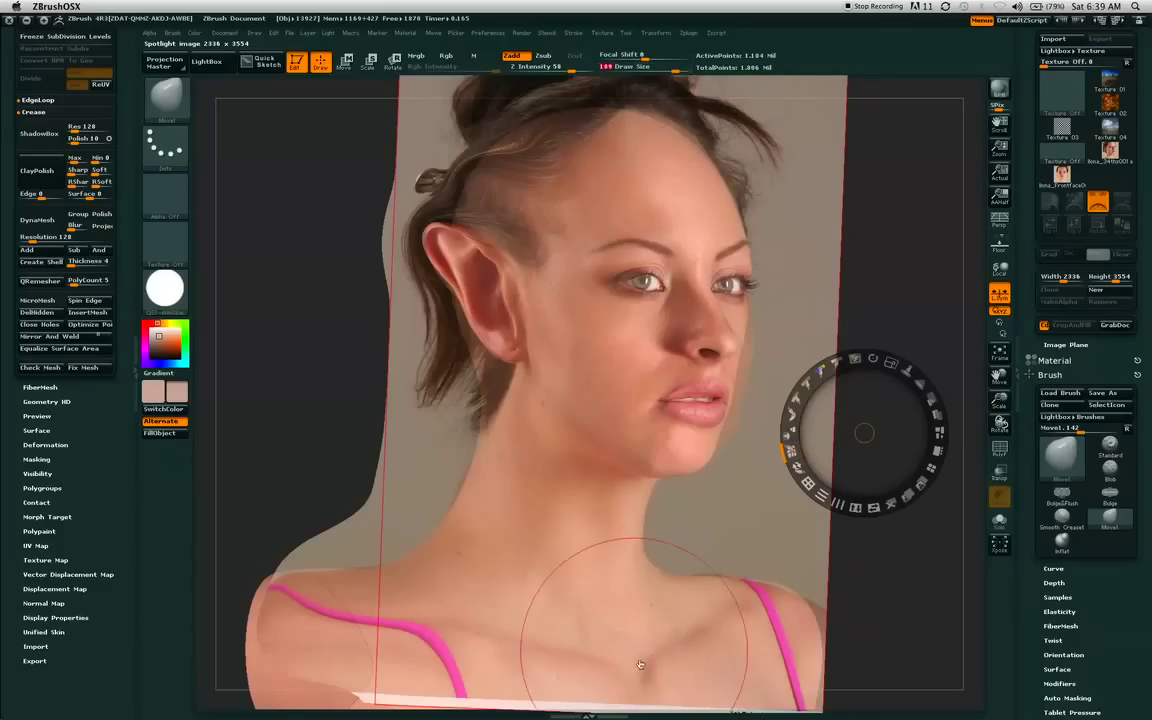
key(shift)
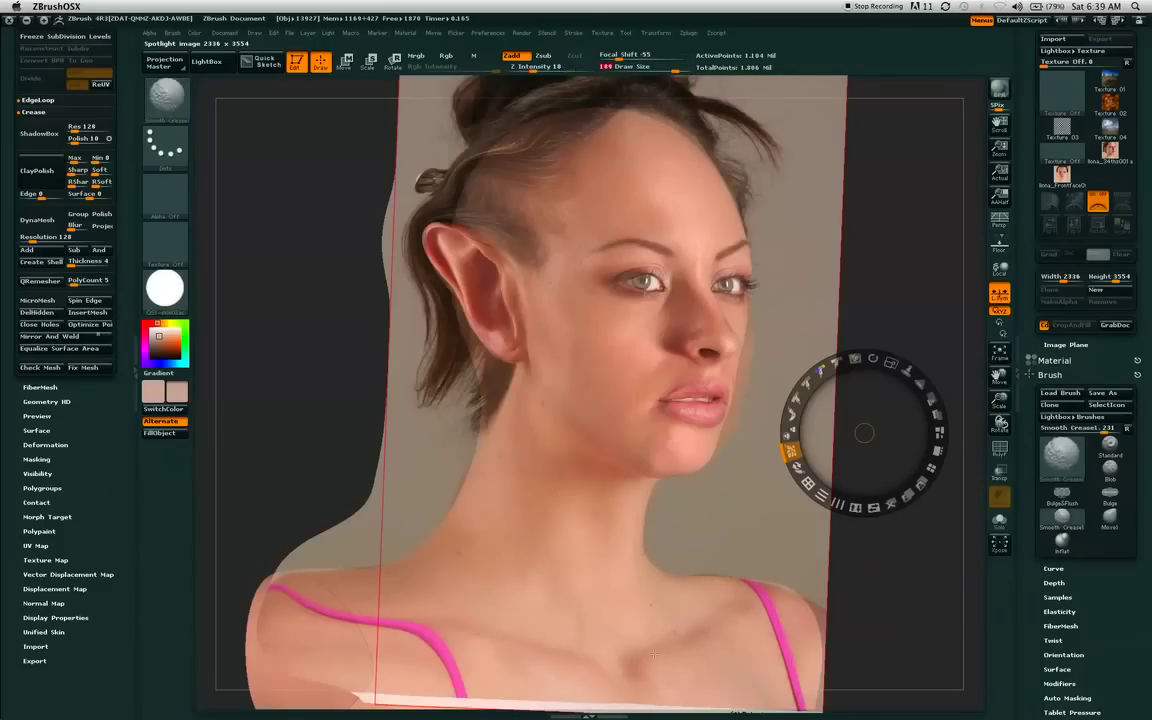
mouse_move(931, 398)
mouse_down()
mouse_move(893, 366)
mouse_move(915, 379)
mouse_up()
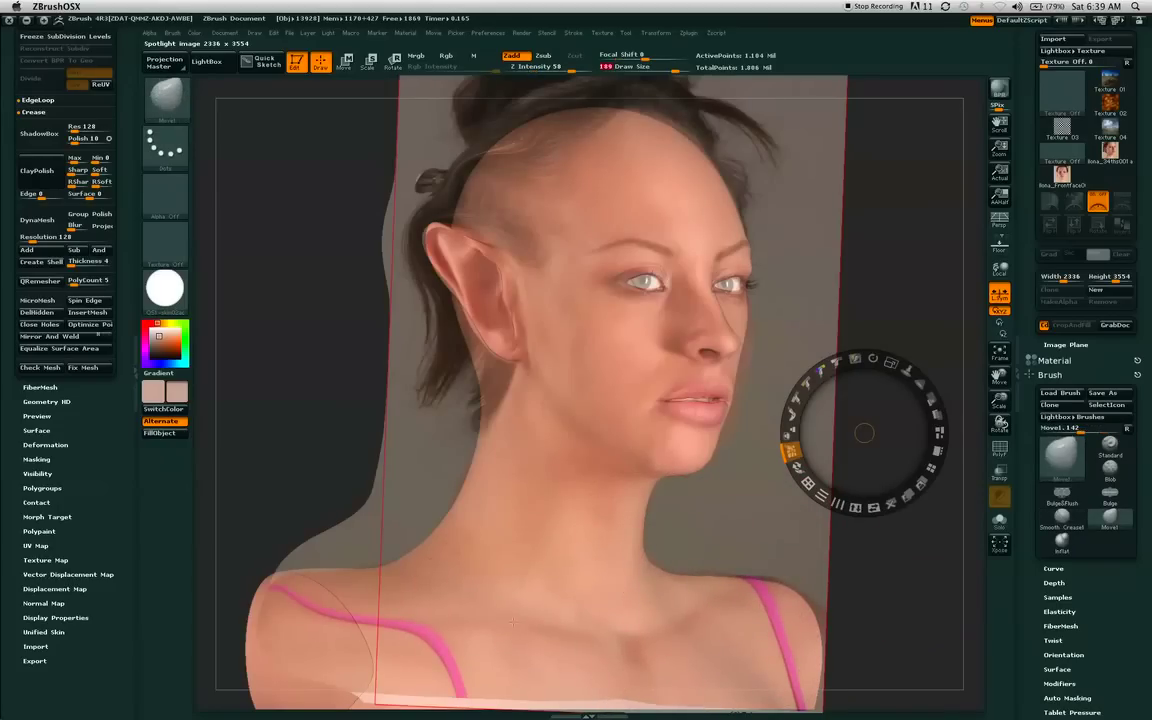
mouse_move(357, 606)
mouse_down()
mouse_move(331, 570)
mouse_move(312, 583)
mouse_move(352, 566)
mouse_move(362, 585)
mouse_move(404, 586)
mouse_move(416, 550)
mouse_move(440, 590)
mouse_move(425, 597)
mouse_move(498, 610)
mouse_move(753, 560)
mouse_move(826, 492)
mouse_up()
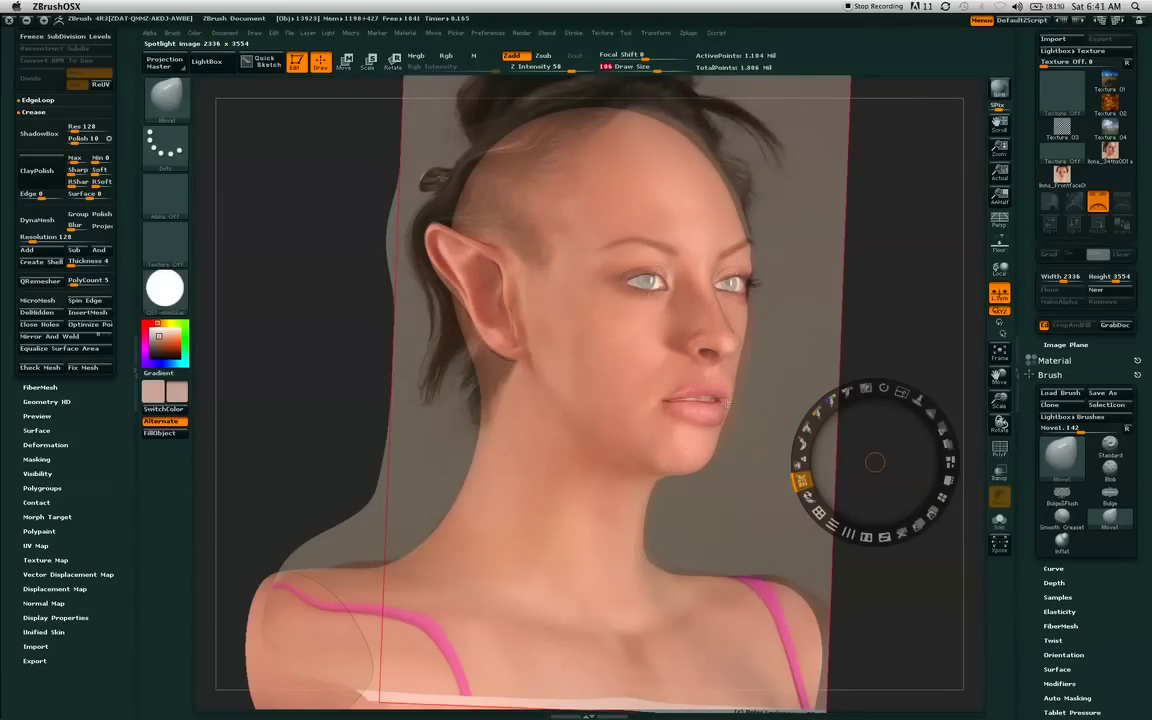
Restore the photo to full opacity and leave Spotlight editing so the photo can be projected onto the model.
key(shift)
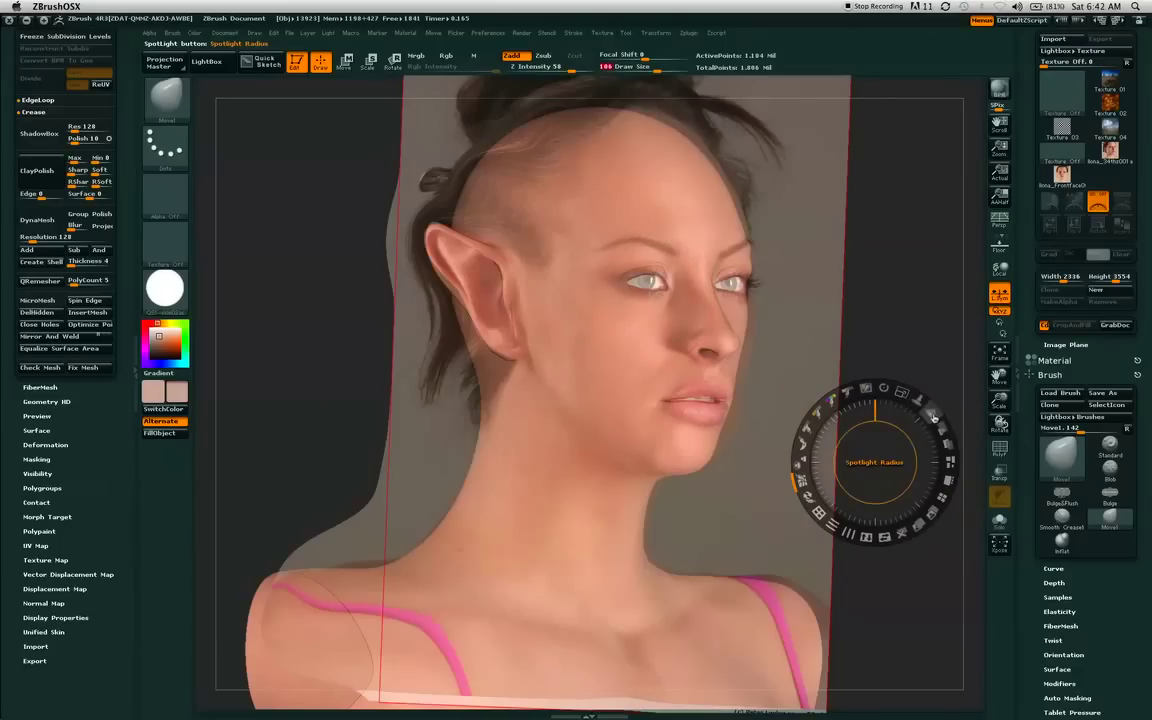
drag(932, 412, 945, 436)
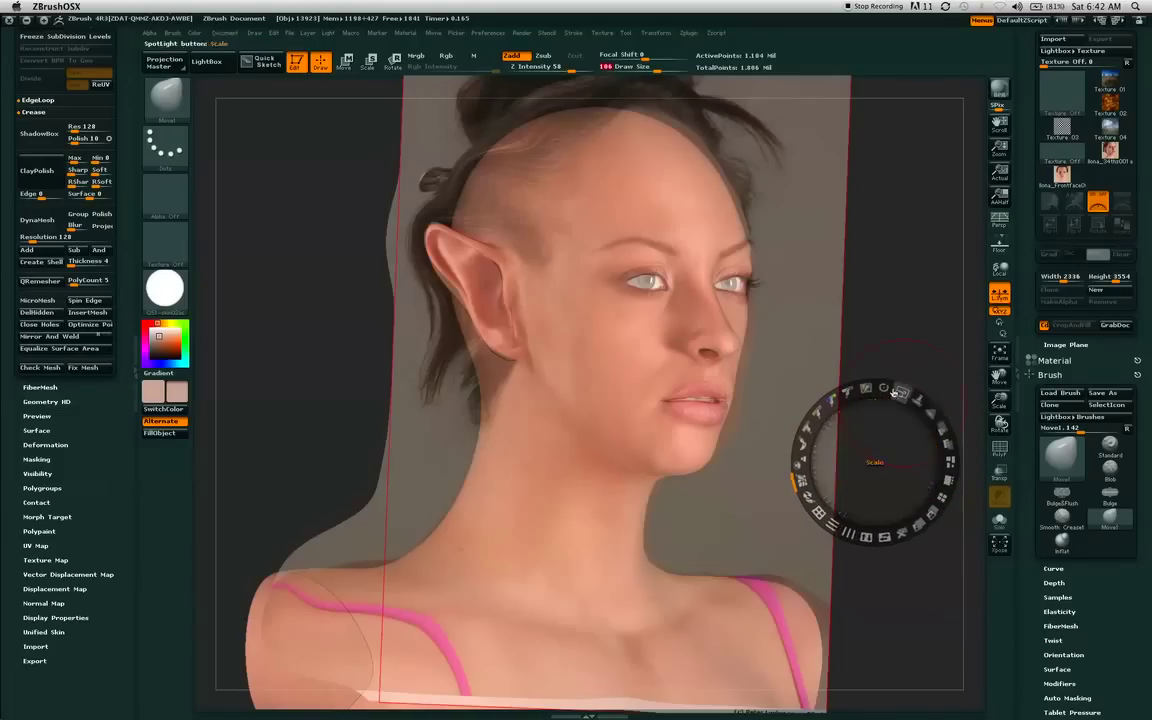
click(955, 434)
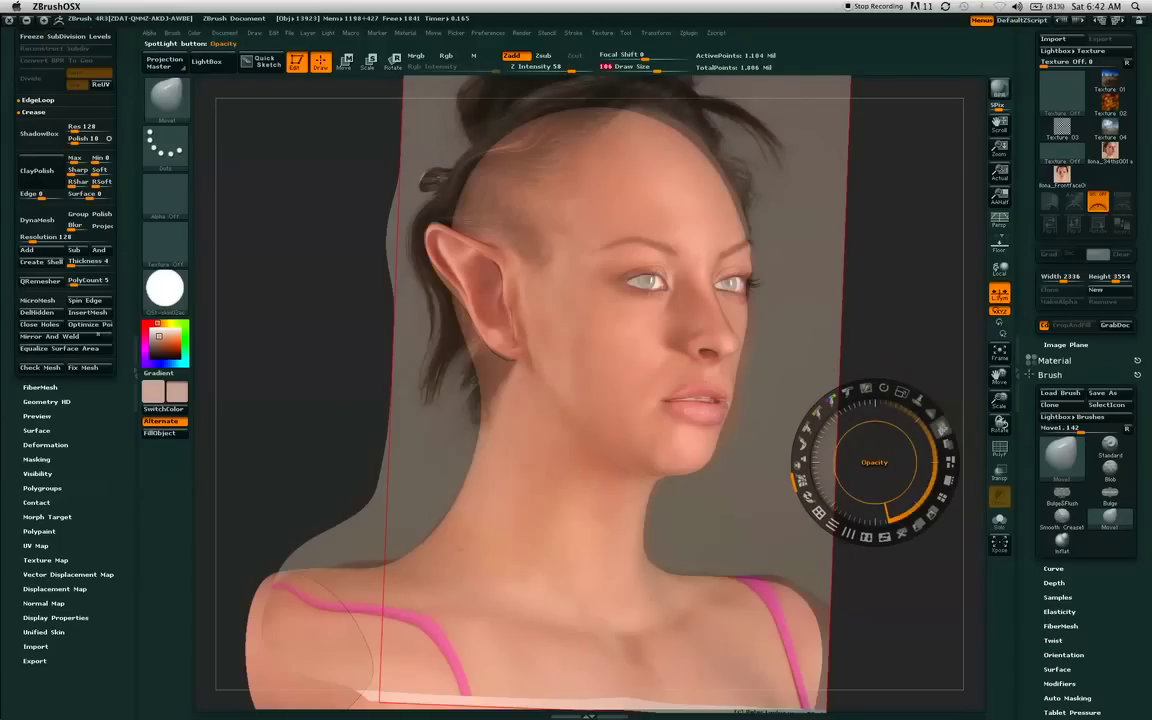
mouse_move(943, 430)
mouse_down()
mouse_move(938, 463)
mouse_move(905, 495)
mouse_move(848, 468)
mouse_up()
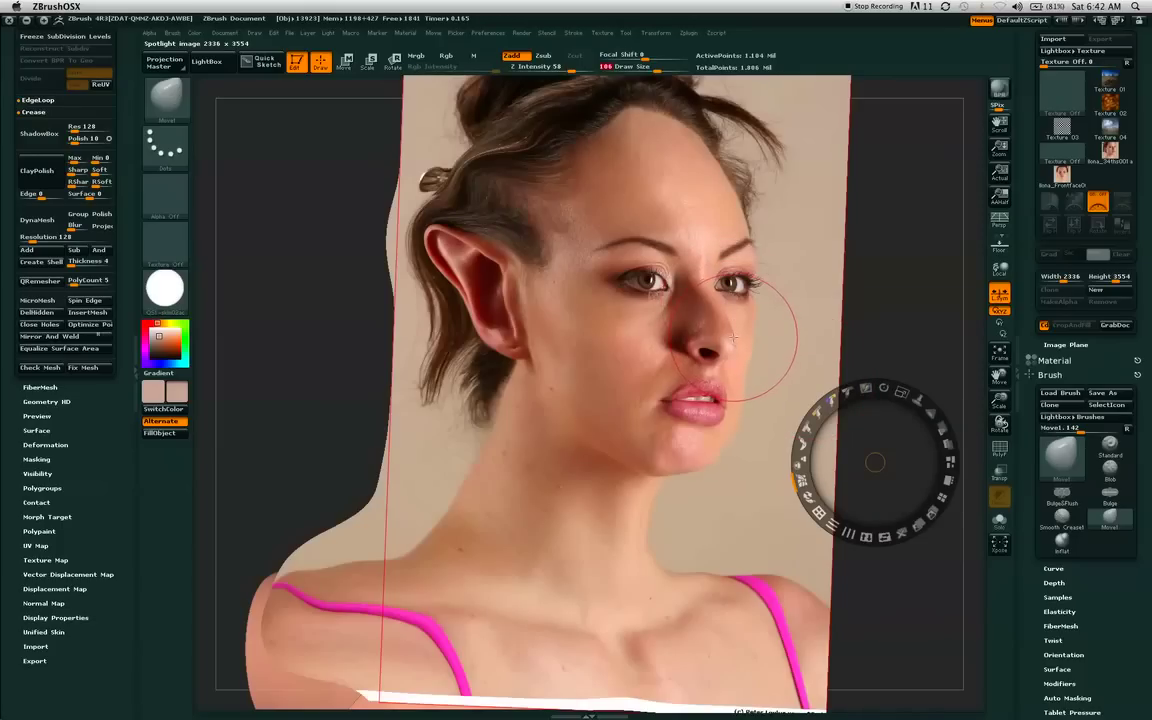
key(z)
mouse_move(728, 334)
mouse_down()
mouse_move(630, 303)
mouse_move(627, 257)
mouse_move(643, 283)
mouse_up()
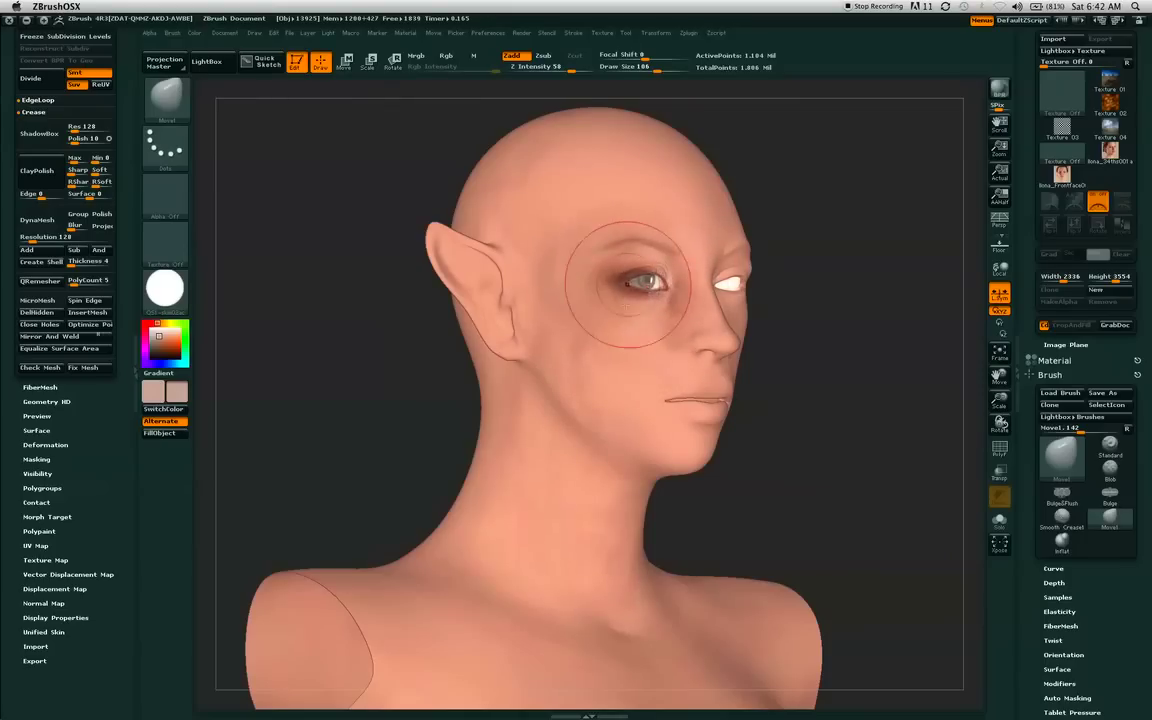
Choose the Inflat brush for projecting colour, and check its LazyMouse stroke settings against those of the Standard brush.
scroll(1121, 308, down, 5)
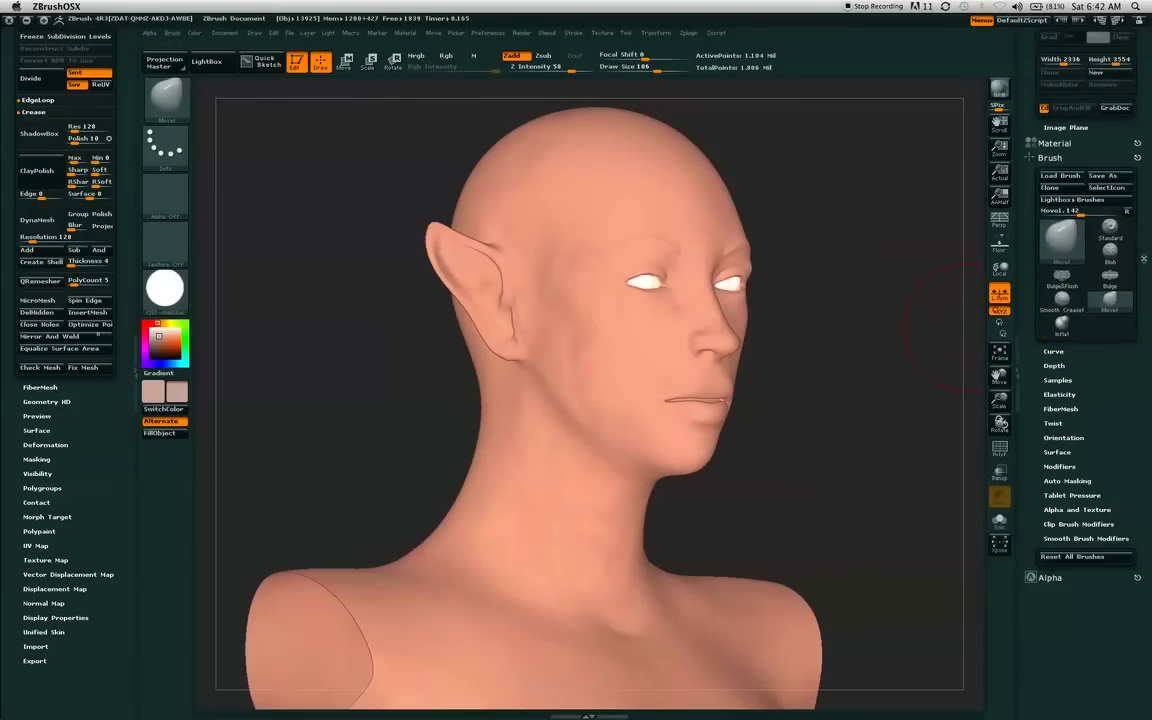
scroll(1081, 311, down, 1)
click(1064, 292)
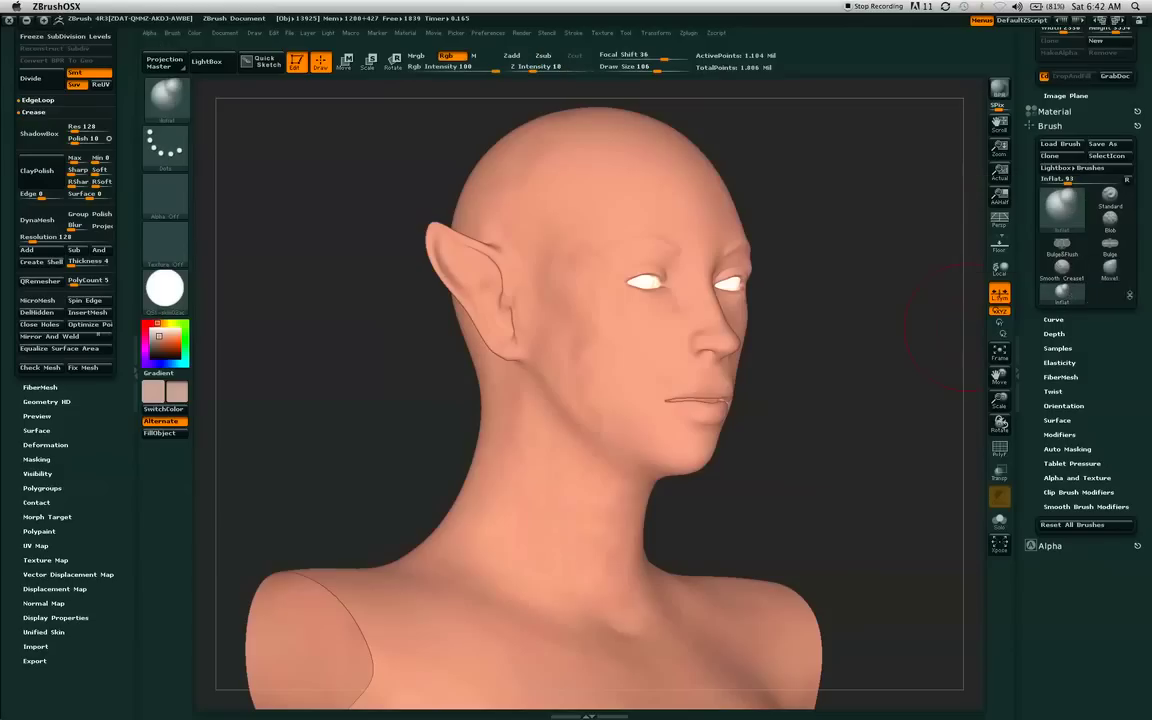
scroll(1122, 264, down, 1)
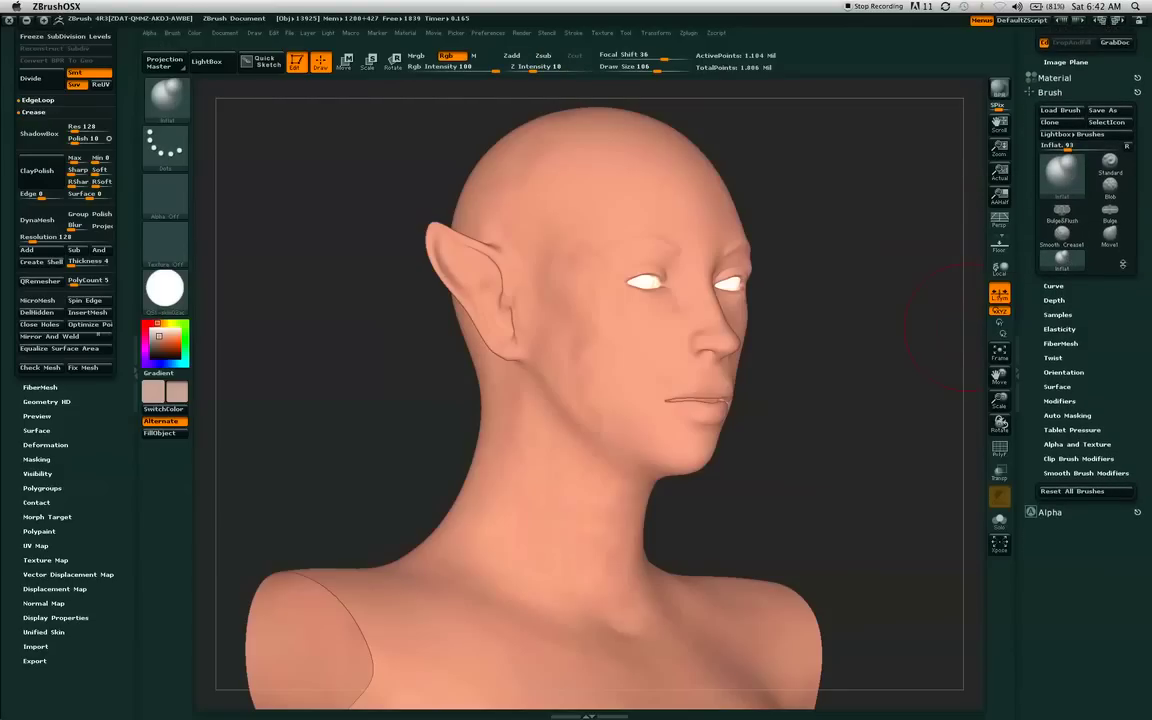
click(1110, 163)
click(582, 35)
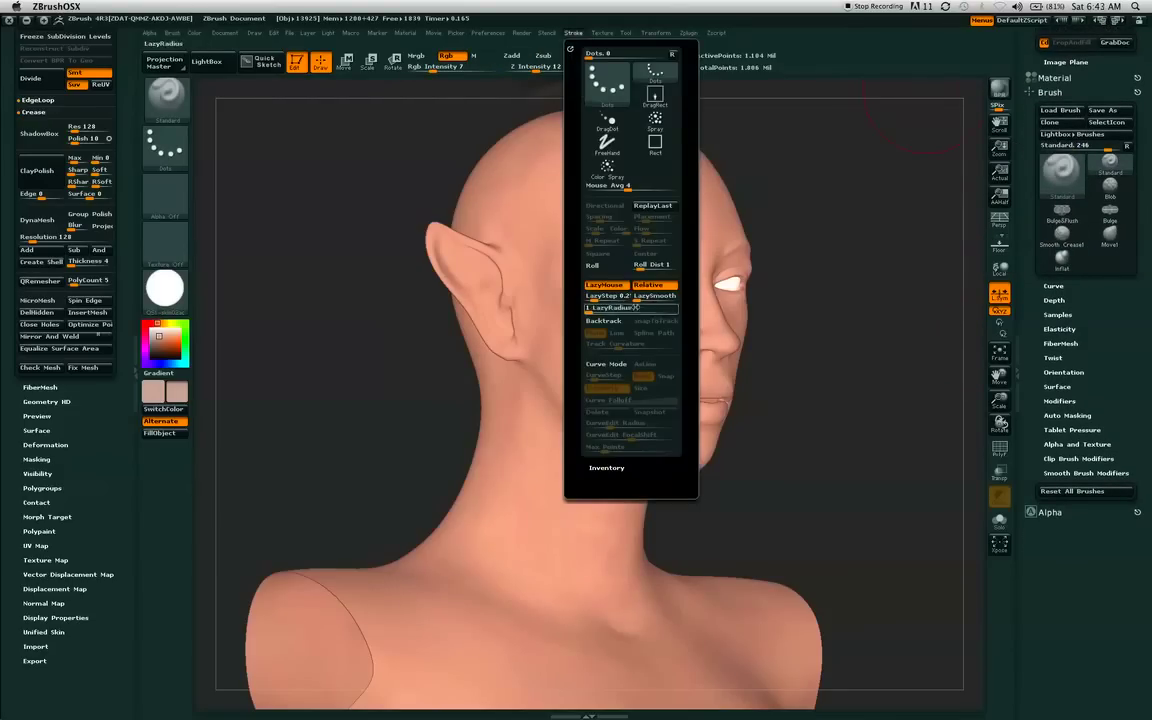
click(1063, 261)
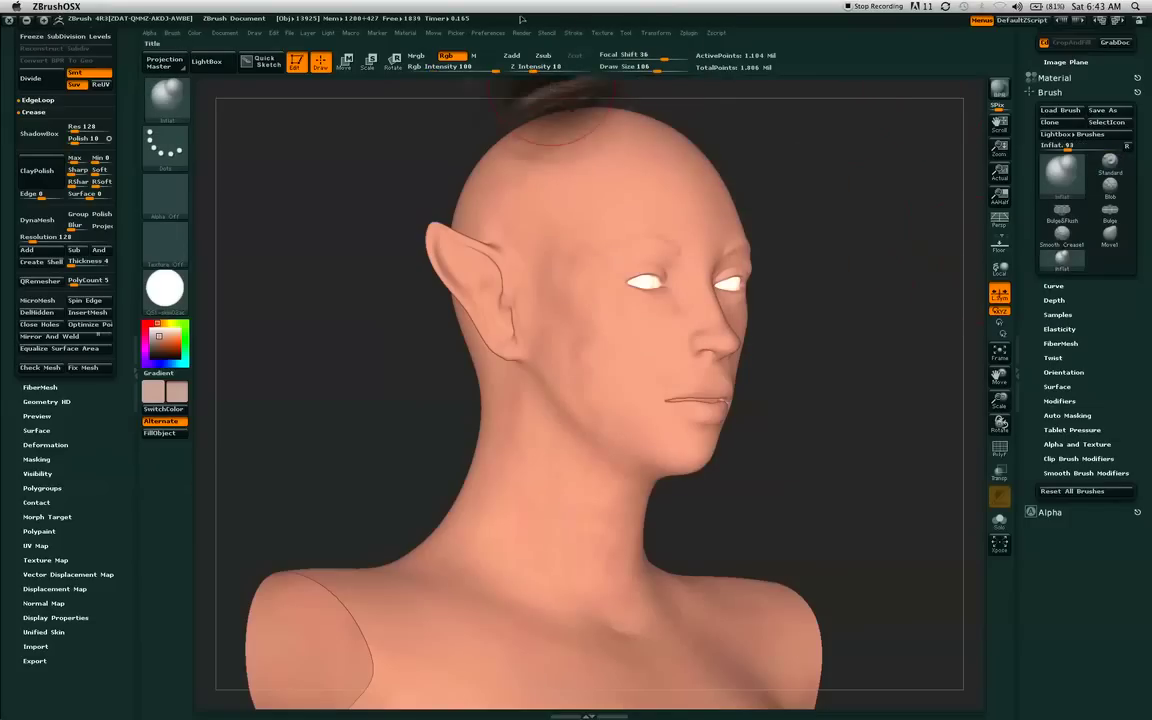
click(577, 35)
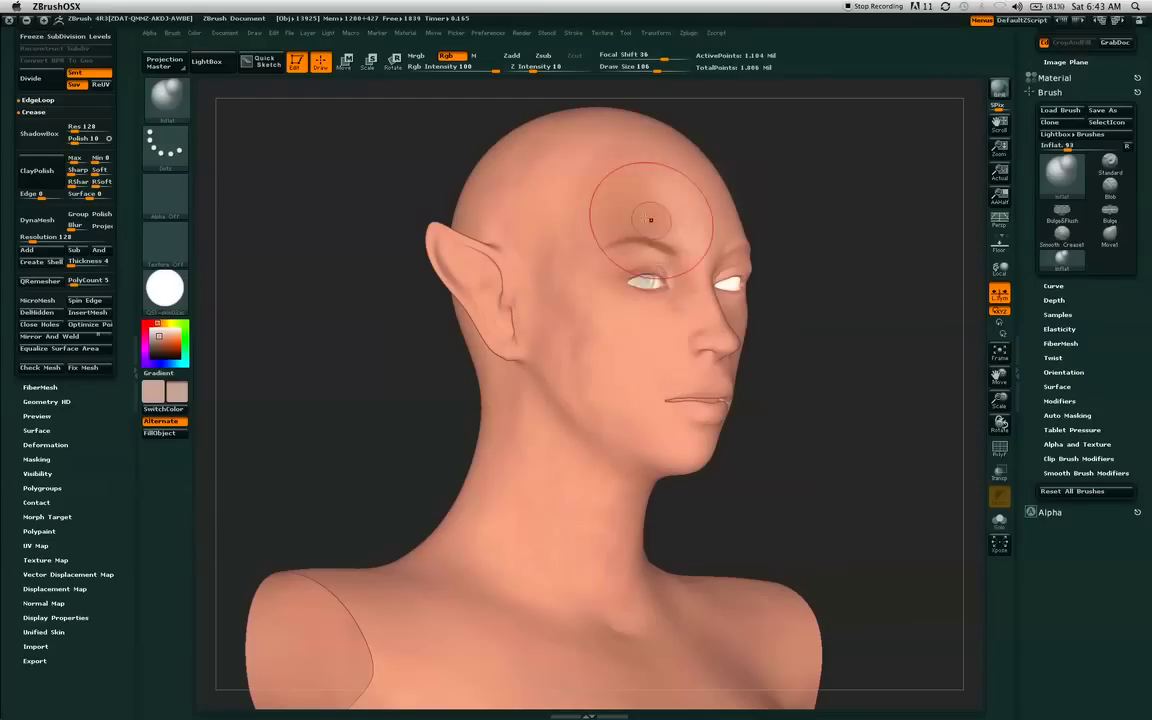
Set the brush's Draw Size to 88 and bring up the Transform palette's symmetry settings.
click(653, 67)
drag(652, 66, 655, 66)
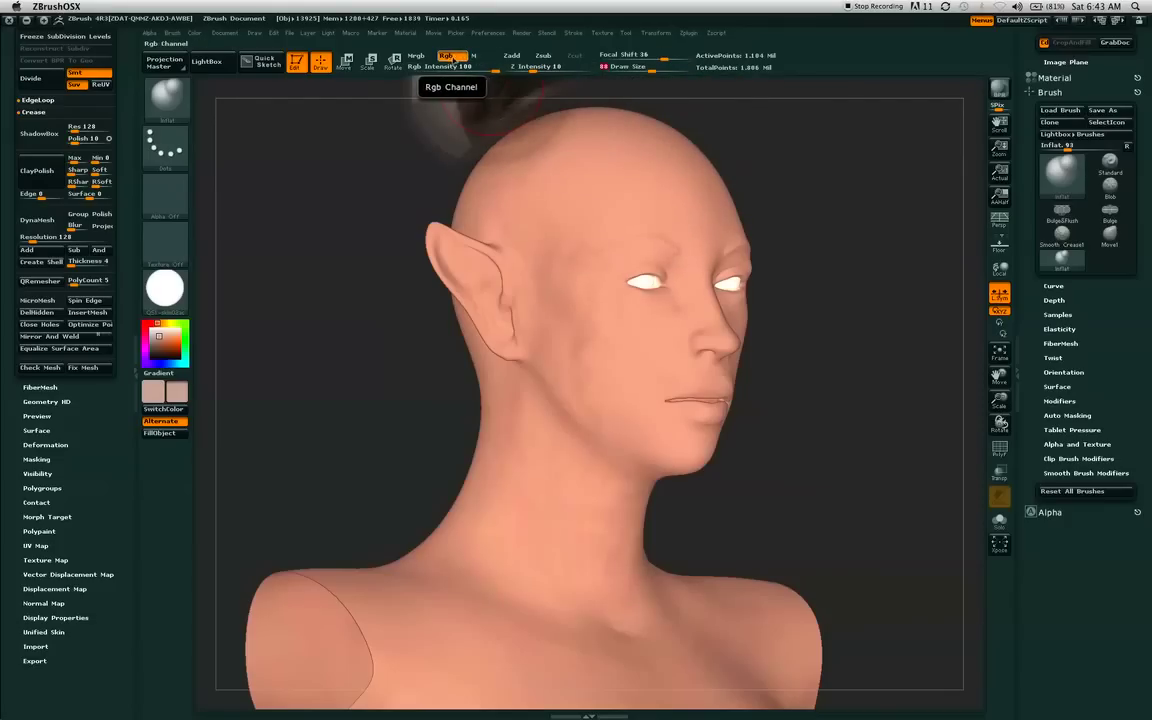
drag(123, 48, 125, 236)
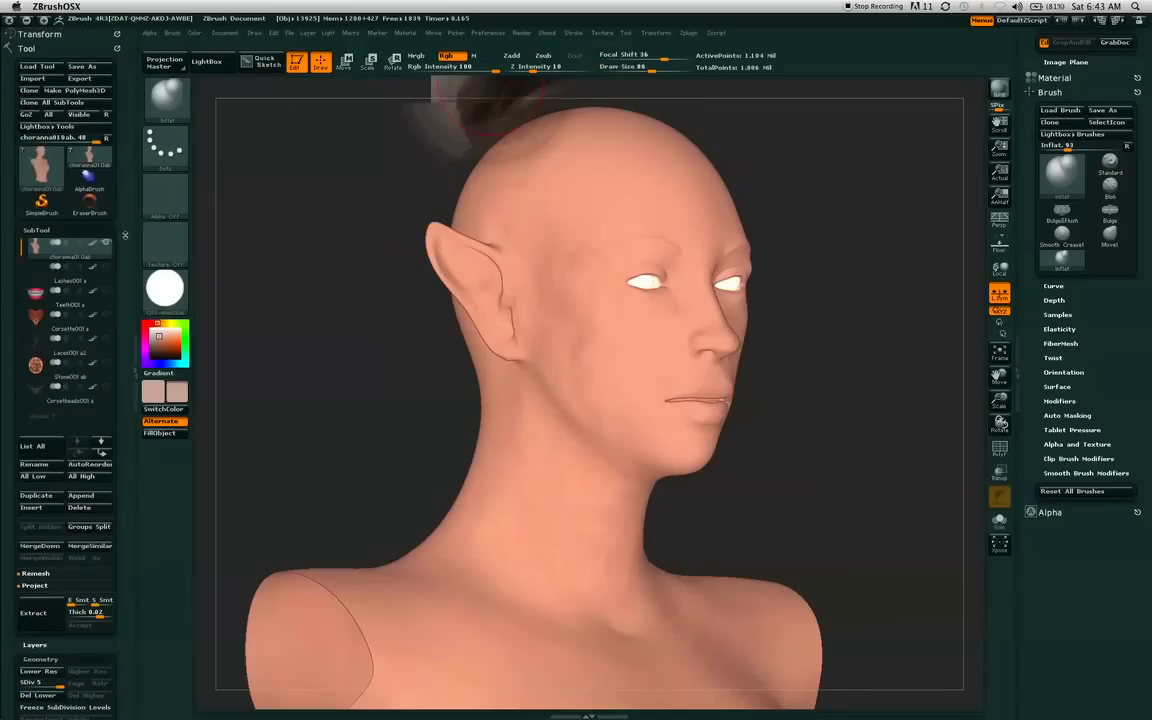
click(45, 34)
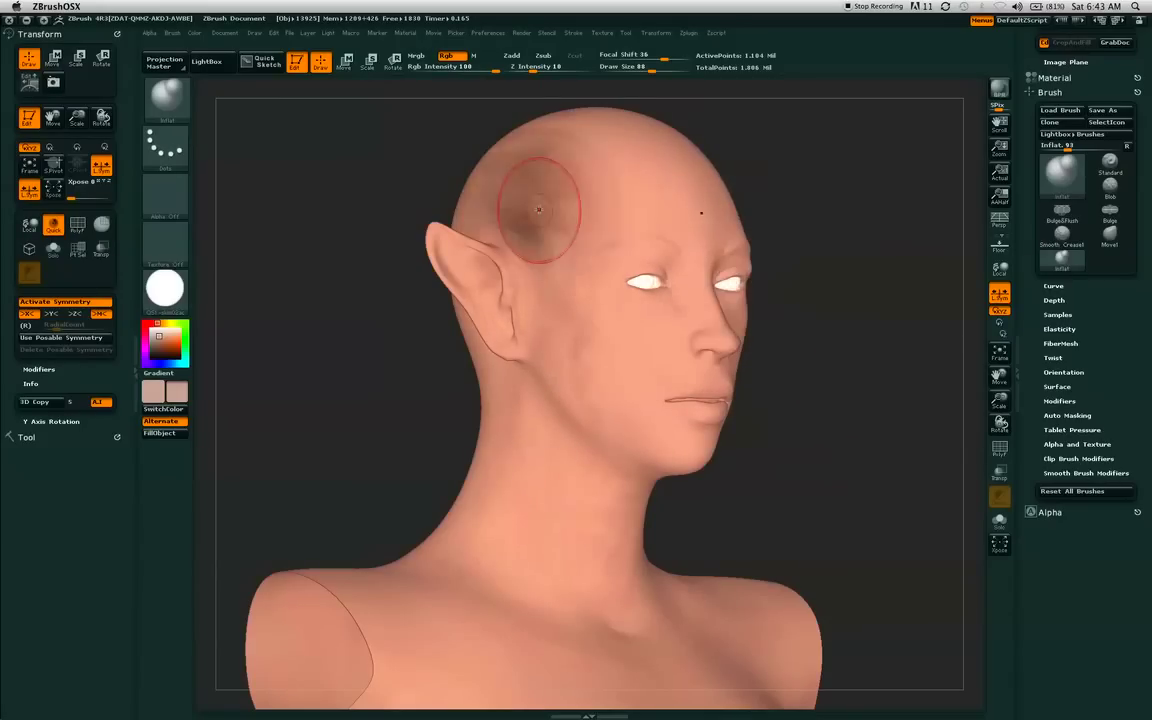
Project the three-quarter photo's skin onto the bust's face, forehead, ear, neck and upper chest with symmetry on.
mouse_move(589, 212)
mouse_down()
mouse_move(540, 200)
mouse_move(665, 215)
mouse_move(585, 240)
mouse_up()
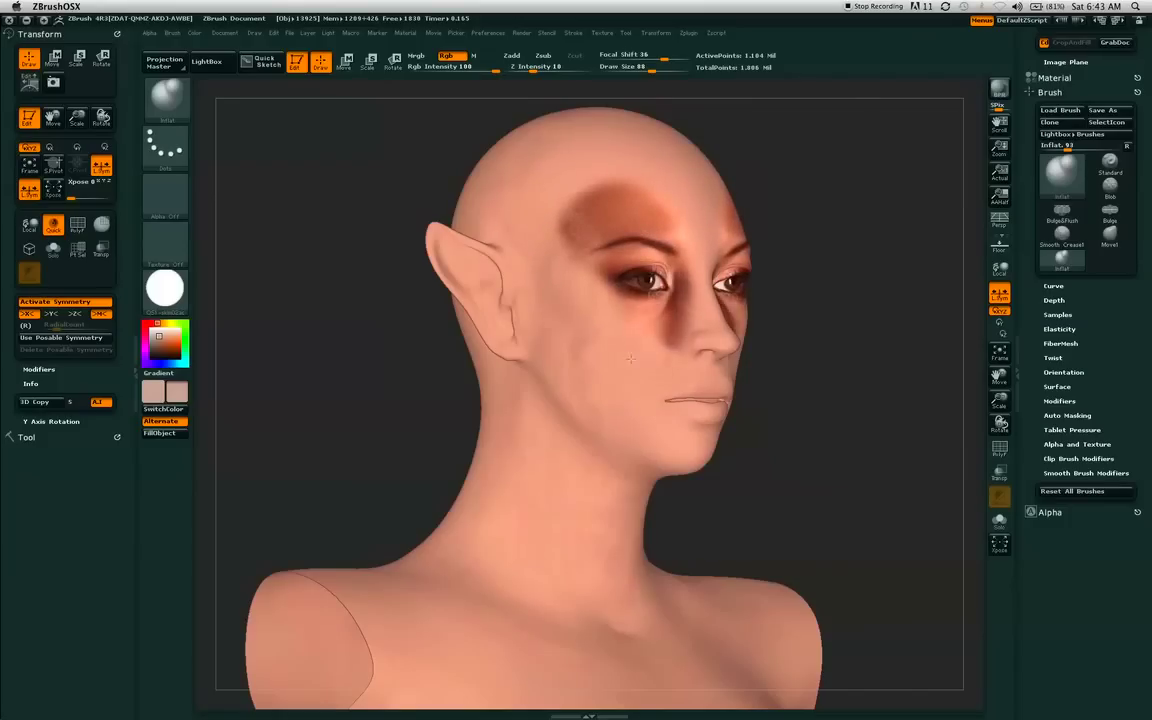
mouse_move(631, 358)
mouse_down()
mouse_move(560, 226)
mouse_move(574, 356)
mouse_move(602, 394)
mouse_move(660, 406)
mouse_move(698, 362)
mouse_up()
mouse_move(662, 402)
mouse_down()
mouse_move(676, 428)
mouse_move(692, 390)
mouse_move(688, 326)
mouse_move(628, 285)
mouse_up()
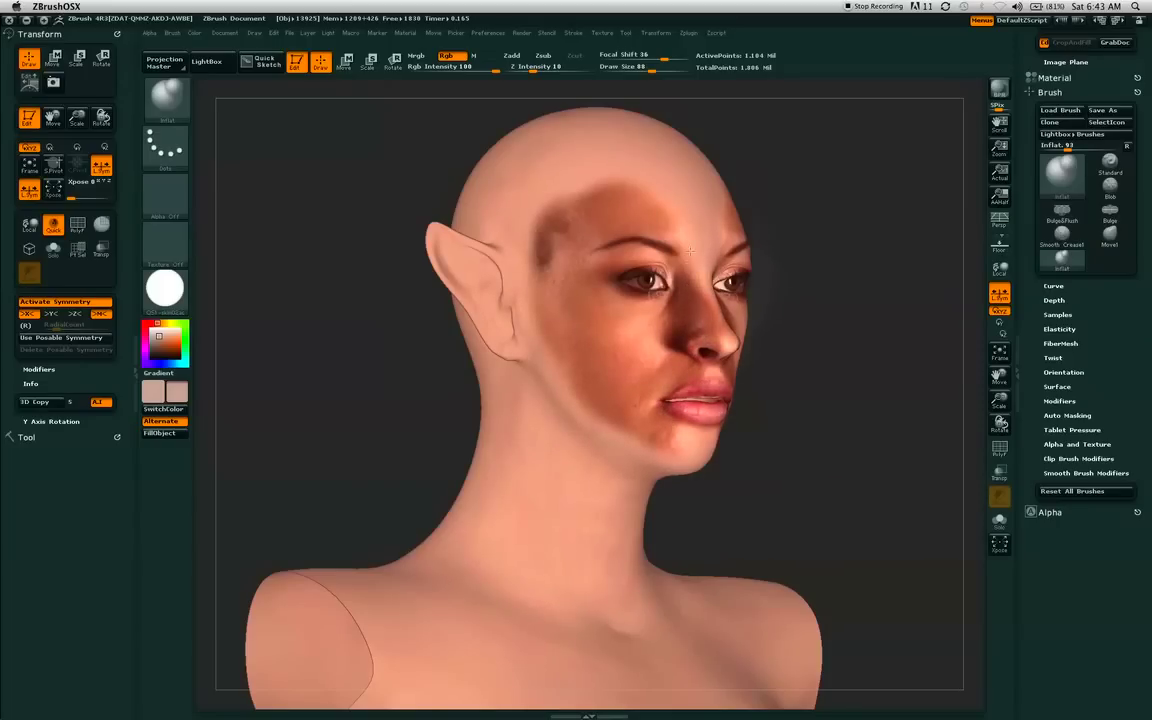
mouse_move(686, 213)
mouse_down()
mouse_move(550, 140)
mouse_move(510, 132)
mouse_move(545, 224)
mouse_move(490, 160)
mouse_move(450, 290)
mouse_move(461, 256)
mouse_move(435, 232)
mouse_move(432, 262)
mouse_move(575, 420)
mouse_move(685, 455)
mouse_move(500, 425)
mouse_move(556, 464)
mouse_move(458, 430)
mouse_move(485, 465)
mouse_move(565, 510)
mouse_move(602, 622)
mouse_move(515, 600)
mouse_move(522, 617)
mouse_move(449, 603)
mouse_move(485, 606)
mouse_up()
mouse_move(452, 500)
mouse_down()
mouse_move(465, 545)
mouse_move(644, 660)
mouse_move(601, 656)
mouse_up()
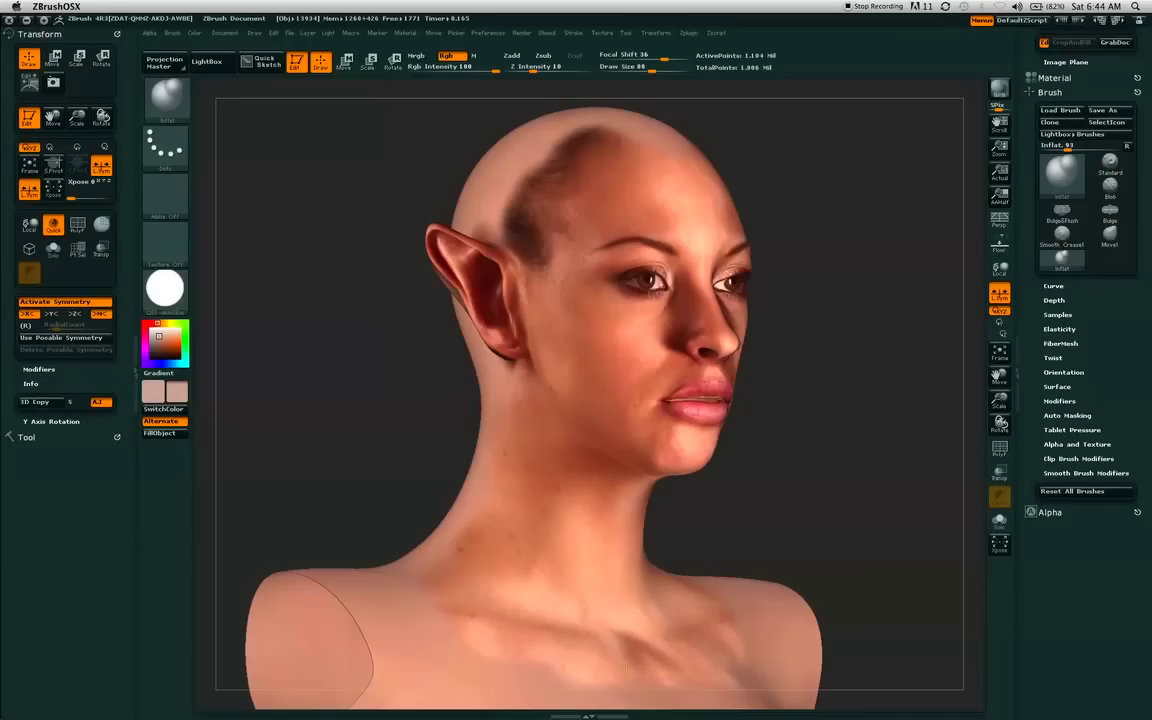
Extend the projected skin over the collarbones, shoulders, side of the scalp and back of the neck.
drag(667, 636, 668, 651)
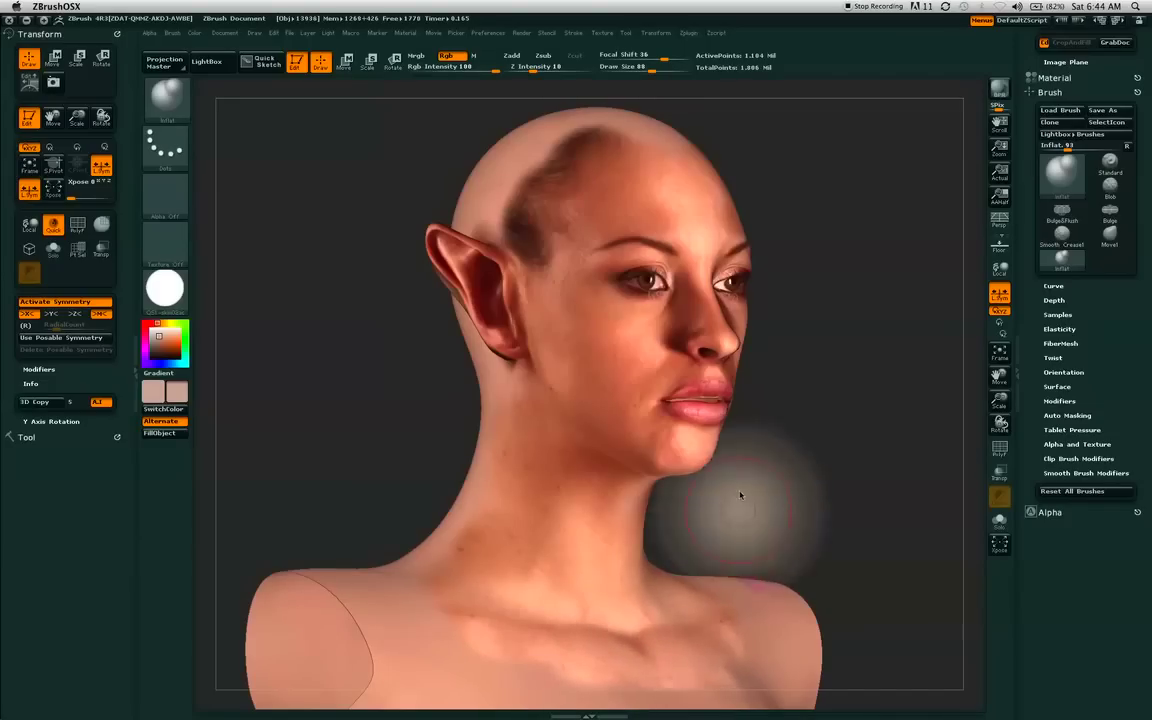
mouse_move(463, 602)
mouse_down()
mouse_move(363, 609)
mouse_move(405, 478)
mouse_move(569, 142)
mouse_move(540, 115)
mouse_move(565, 110)
mouse_move(641, 139)
mouse_move(497, 186)
mouse_up()
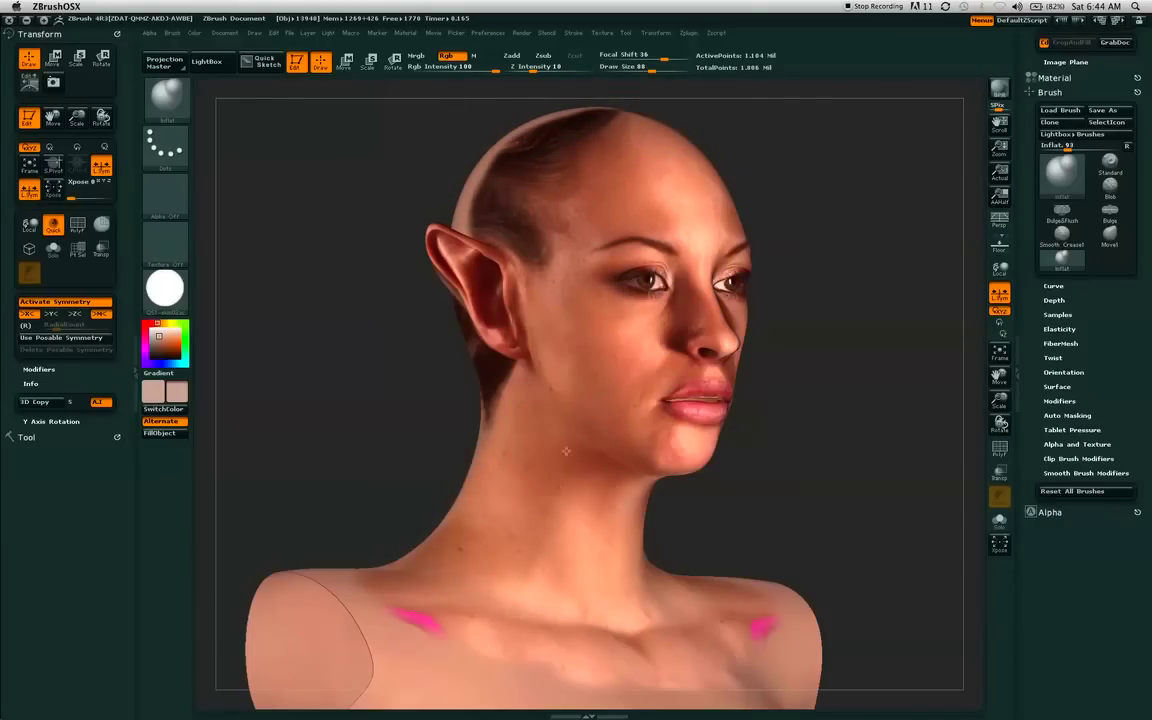
mouse_move(581, 425)
mouse_down()
mouse_move(513, 440)
mouse_move(525, 490)
mouse_move(573, 535)
mouse_up()
drag(440, 628, 287, 586)
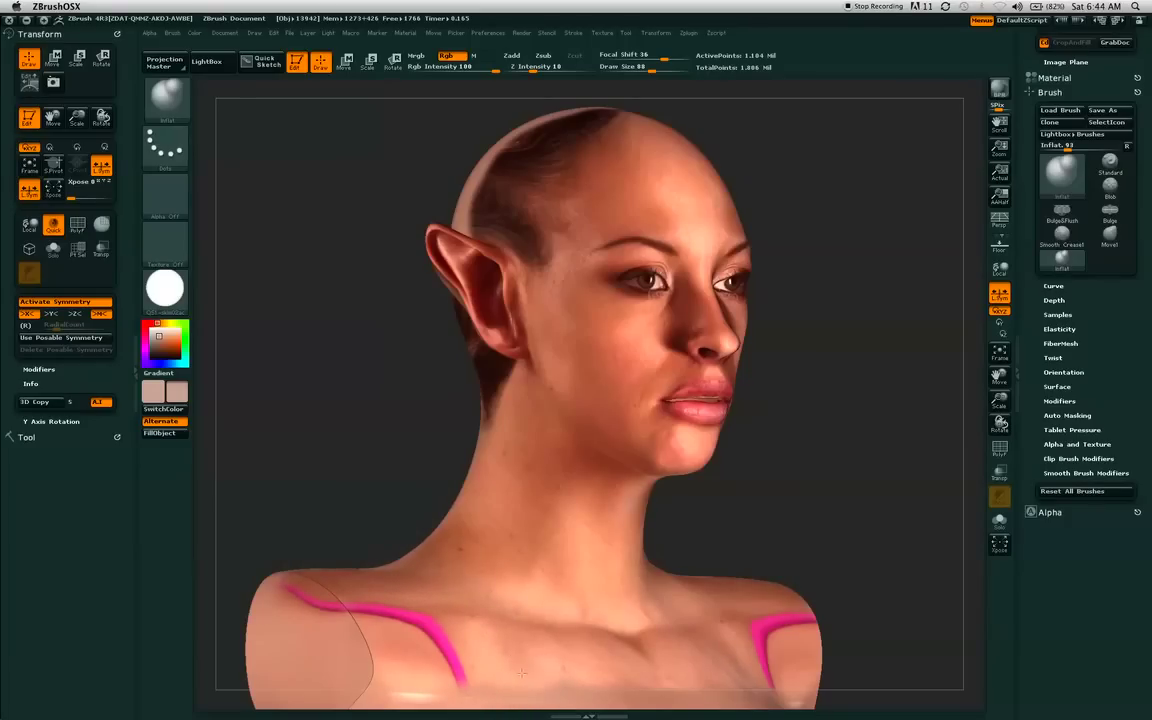
Switch symmetry off and back on, and turn the bust to a centred front view.
click(84, 302)
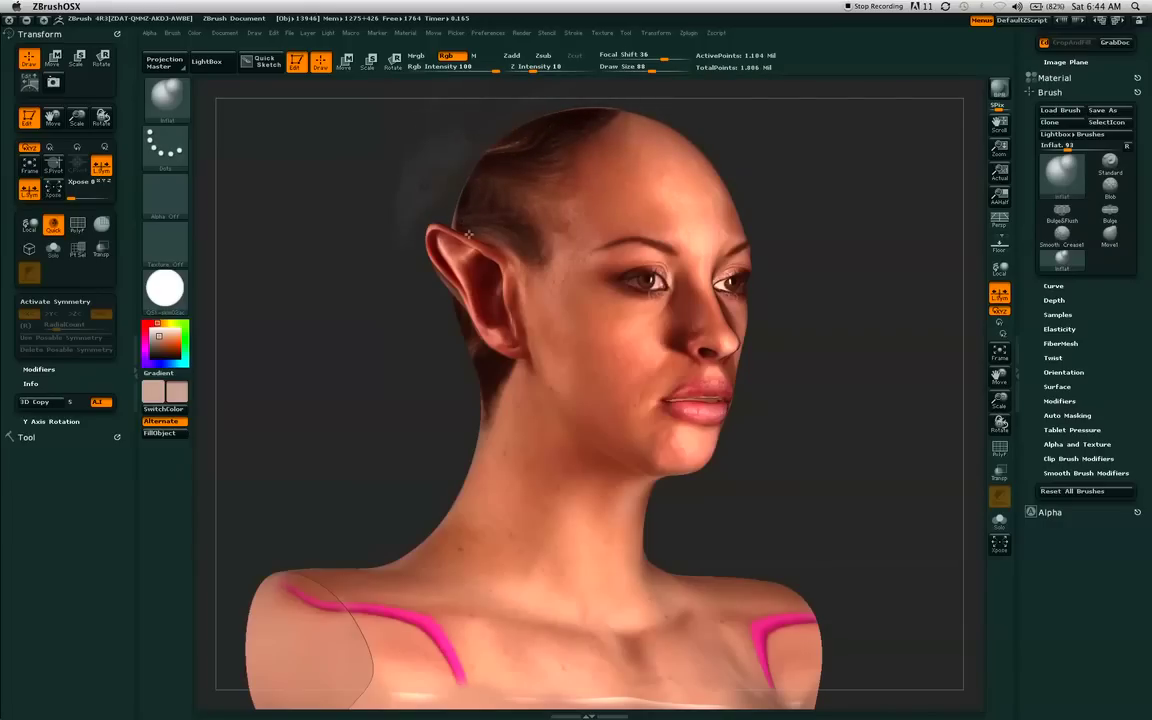
key(x)
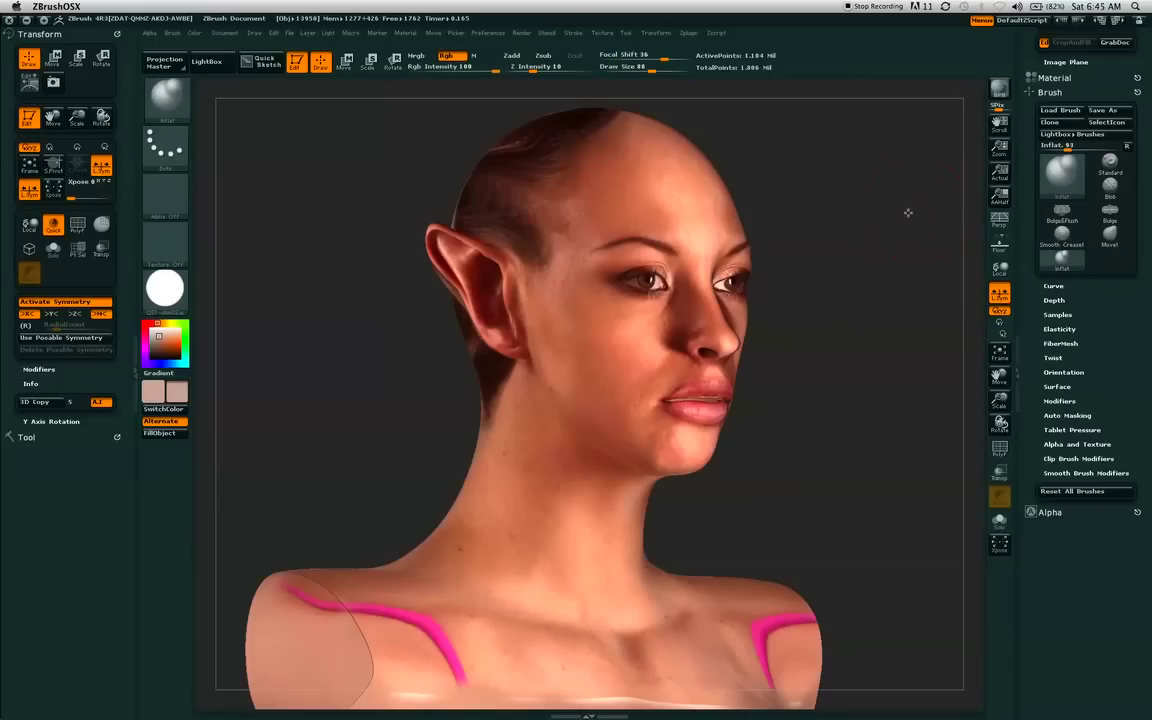
drag(892, 214, 902, 218)
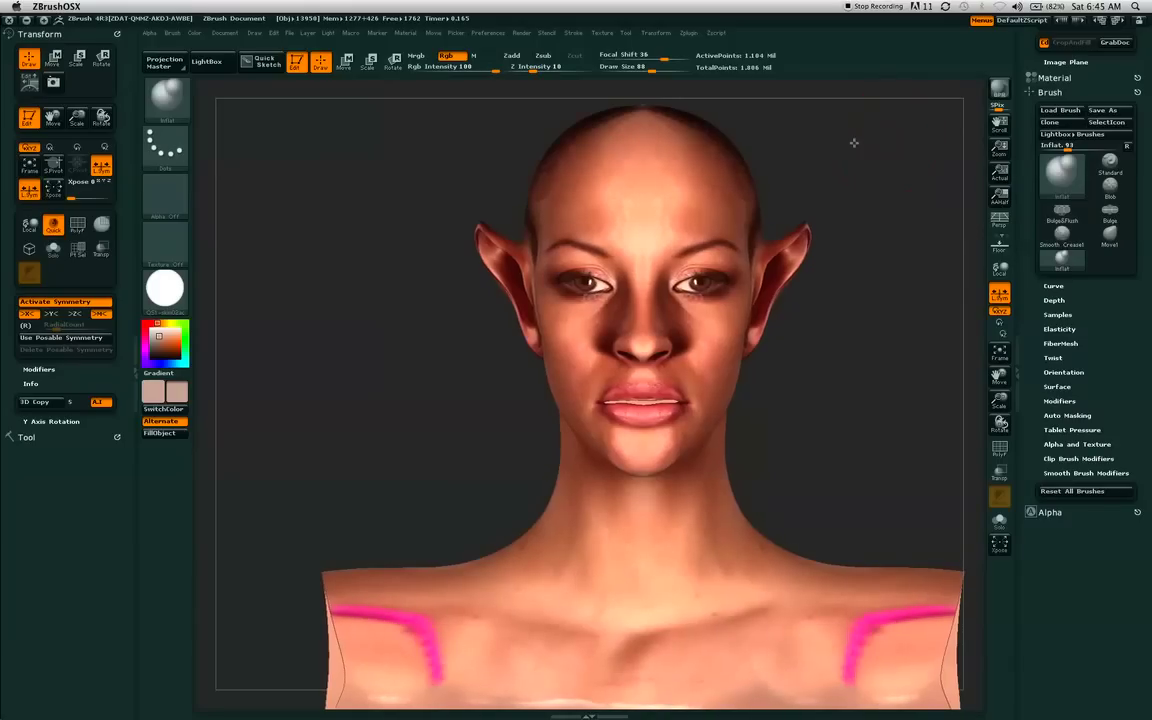
alt+drag(851, 143, 817, 142)
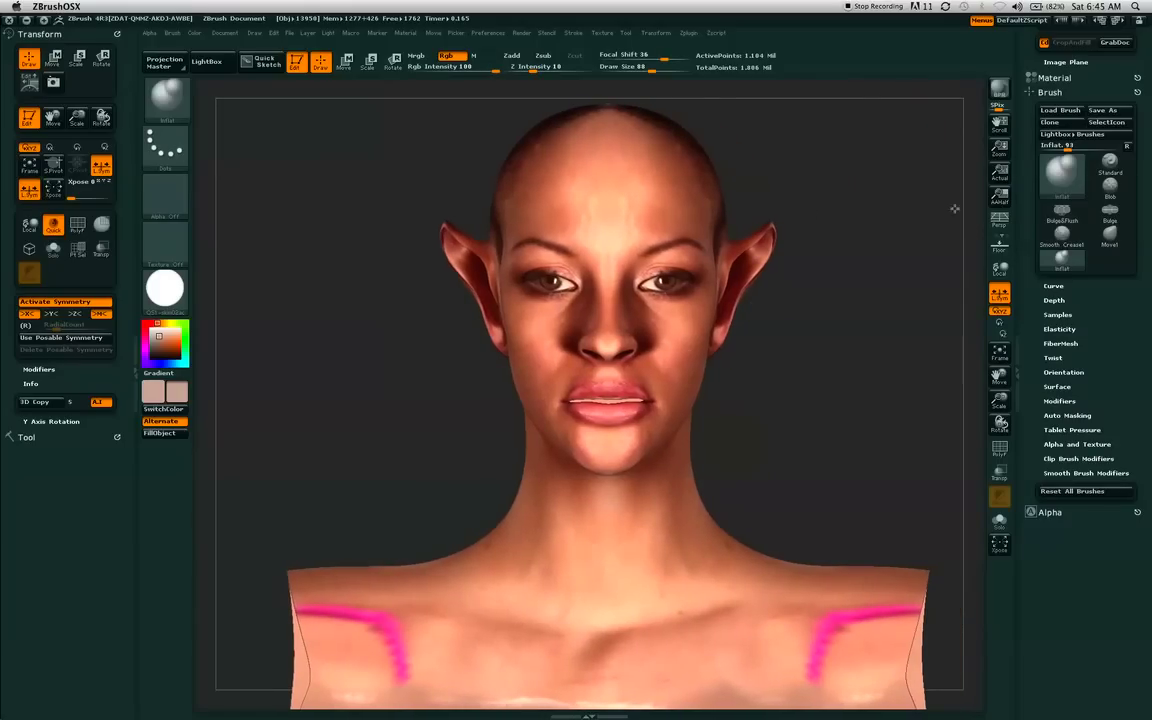
Add the front-face photo texture to Spotlight, hide LightBox, and delete the three-quarter photo from Spotlight.
drag(1148, 116, 1149, 241)
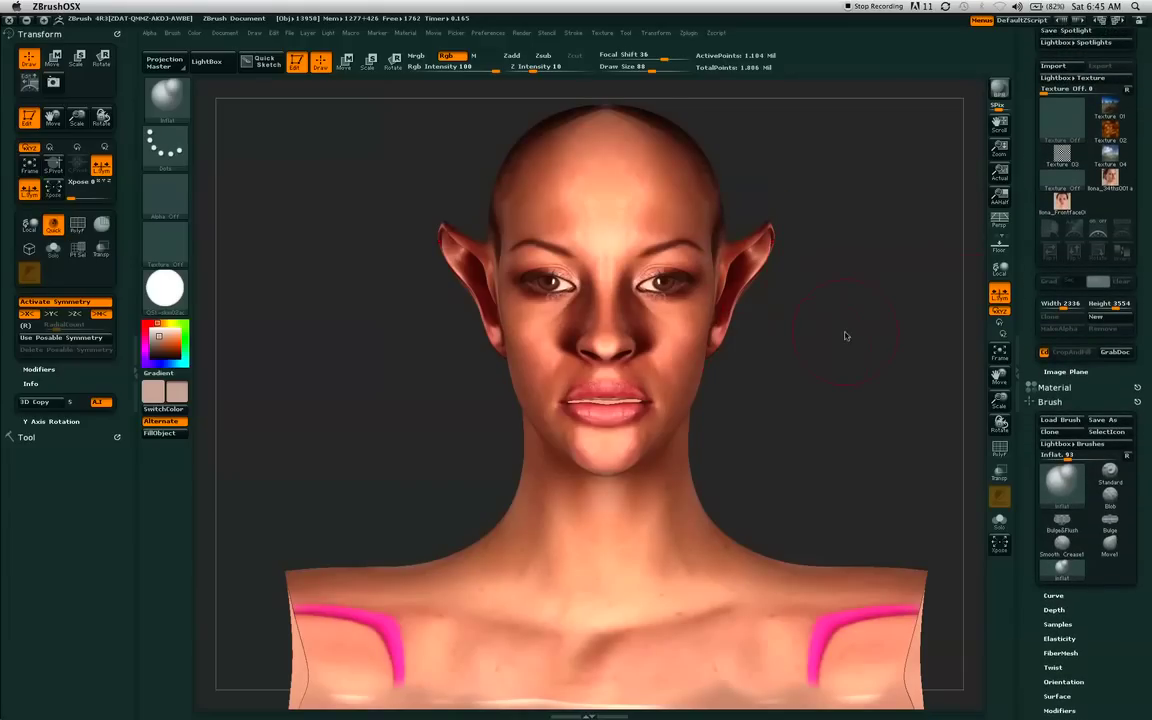
click(1109, 182)
drag(1148, 240, 1148, 278)
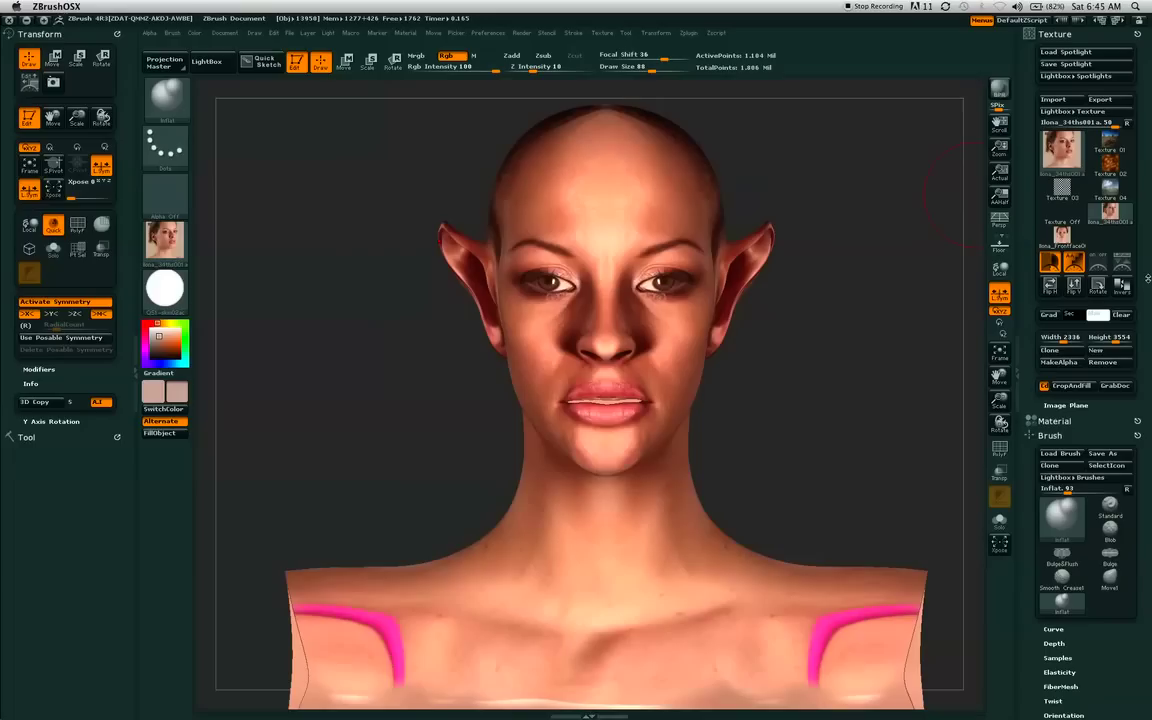
click(1066, 240)
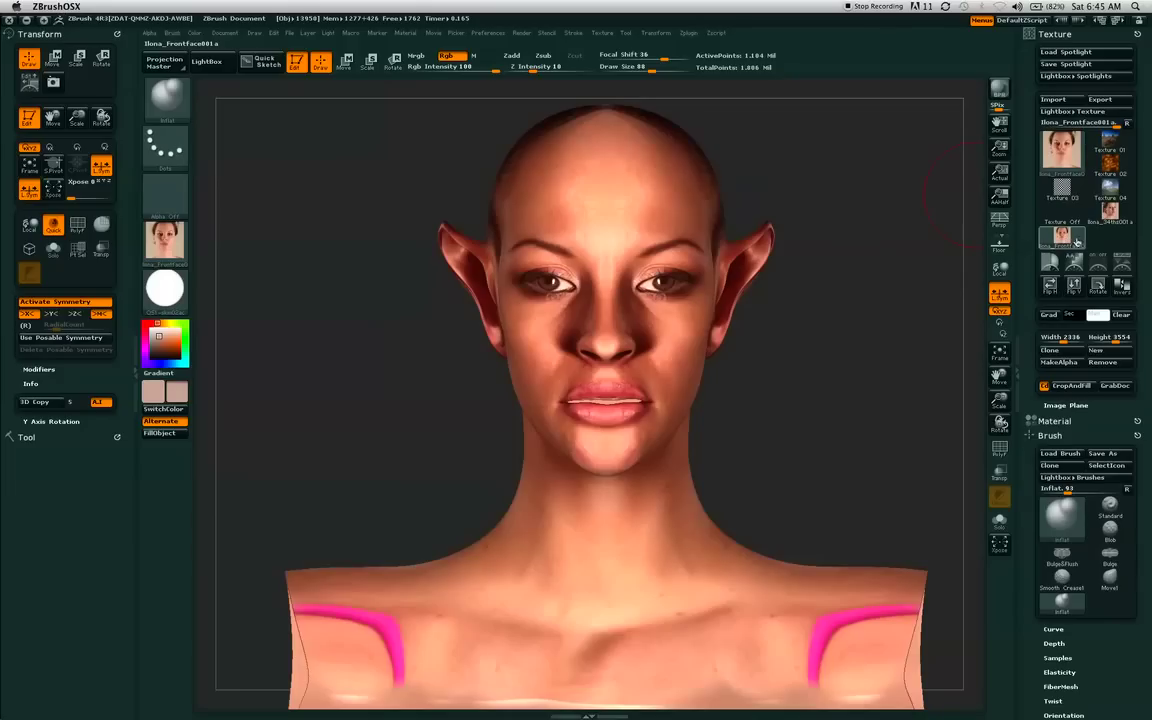
click(1124, 262)
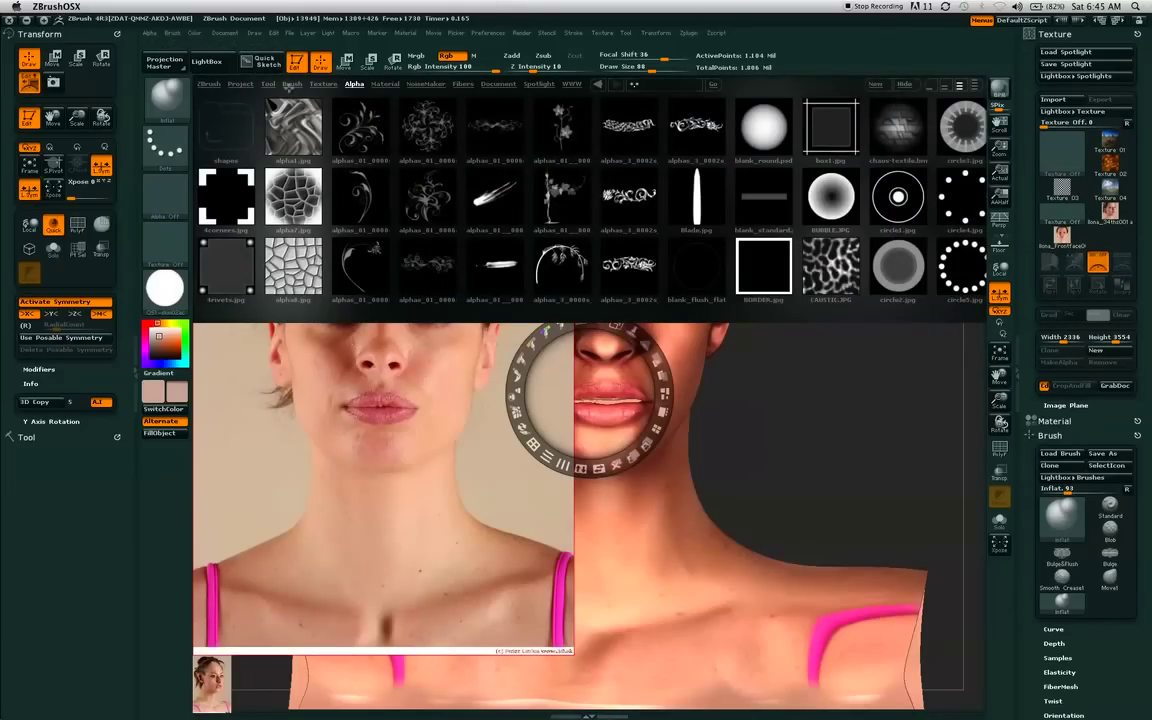
click(207, 61)
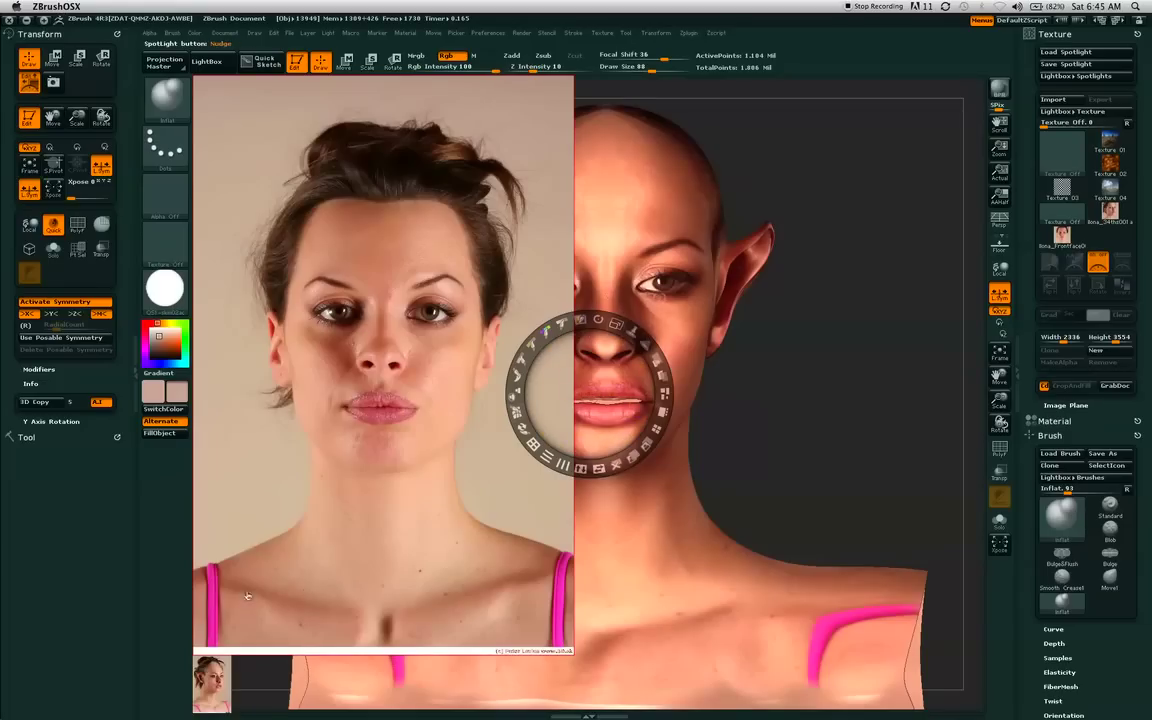
click(219, 682)
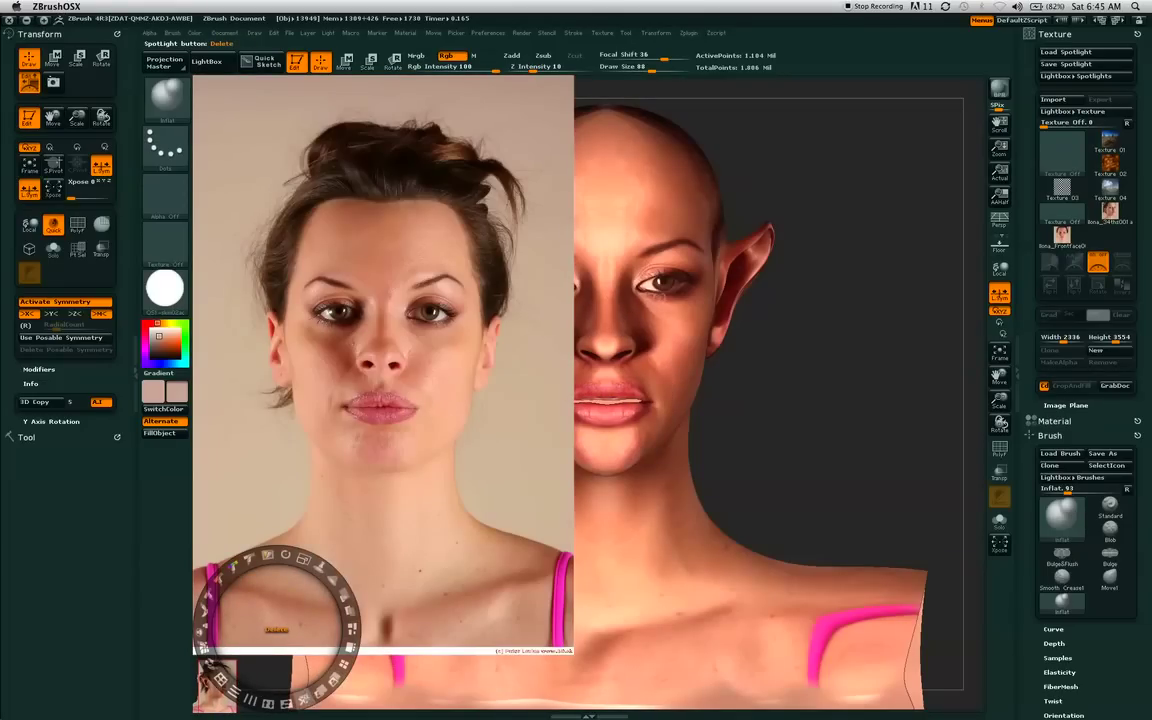
click(304, 699)
Place the front photo over the bust, lower its opacity, and scale it so the eyes and facial features line up.
drag(431, 383, 628, 402)
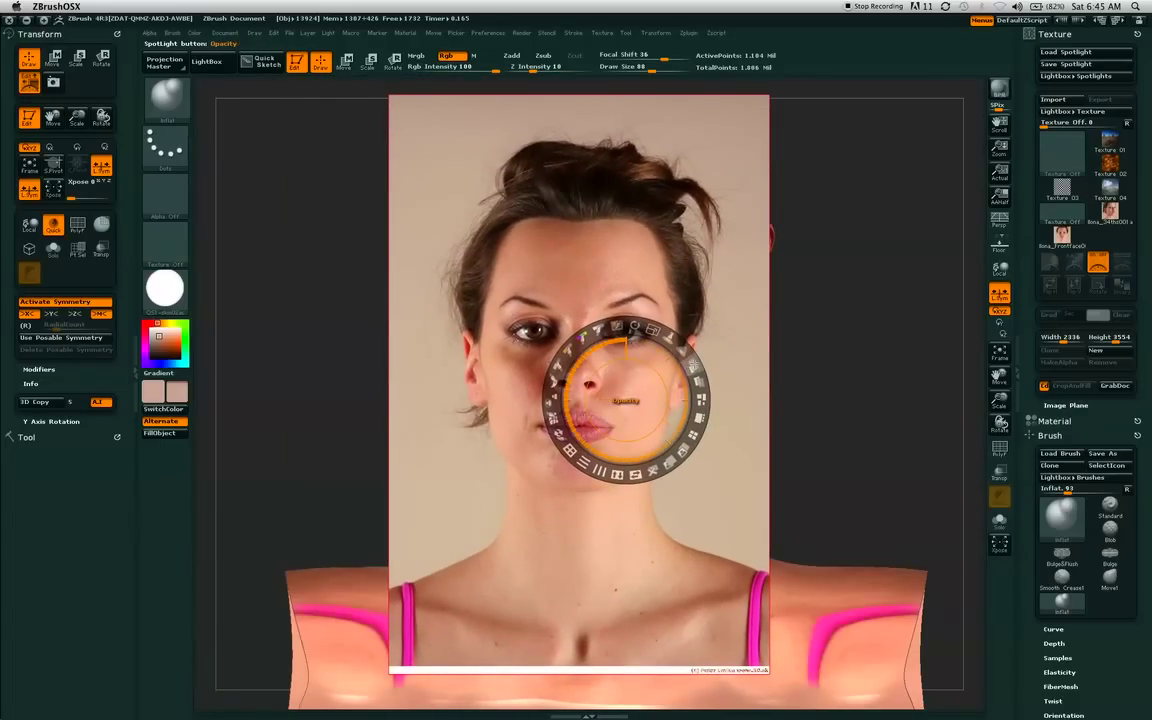
drag(692, 364, 667, 364)
drag(695, 297, 605, 582)
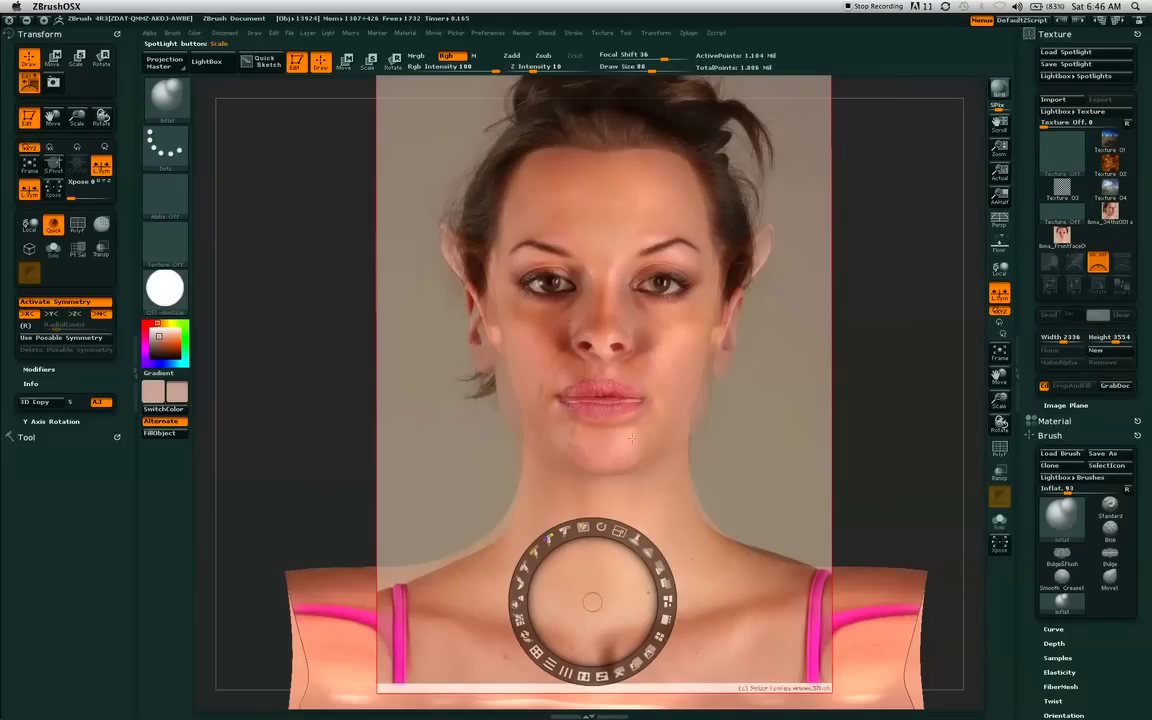
Set up Spotlight's Nudge with the Move1 brush at Draw Size 165 and symmetry off, keeping the dial clear of the photo.
drag(596, 600, 892, 435)
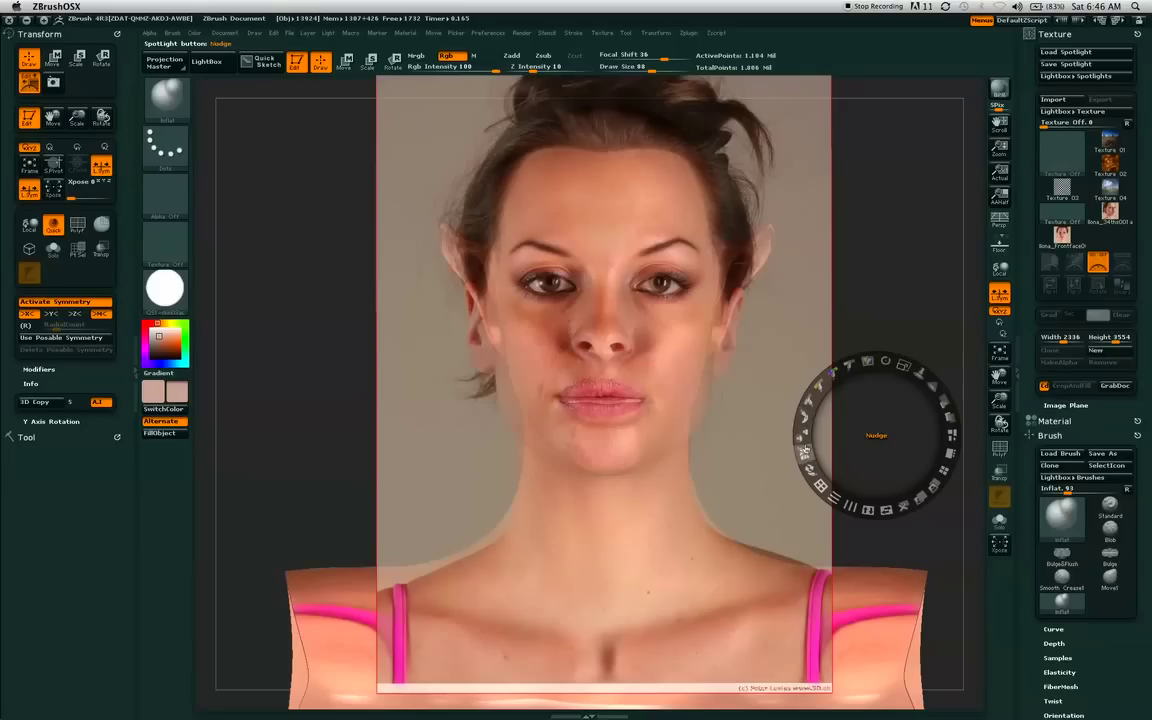
click(805, 456)
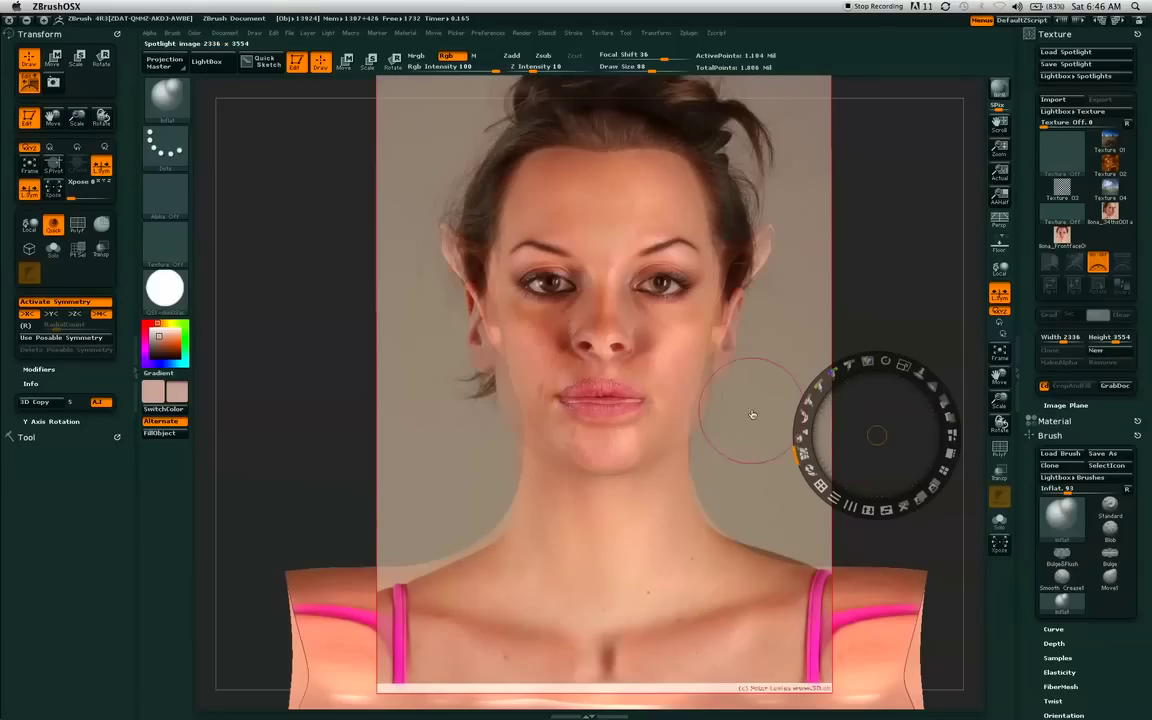
drag(675, 69, 672, 69)
click(1110, 579)
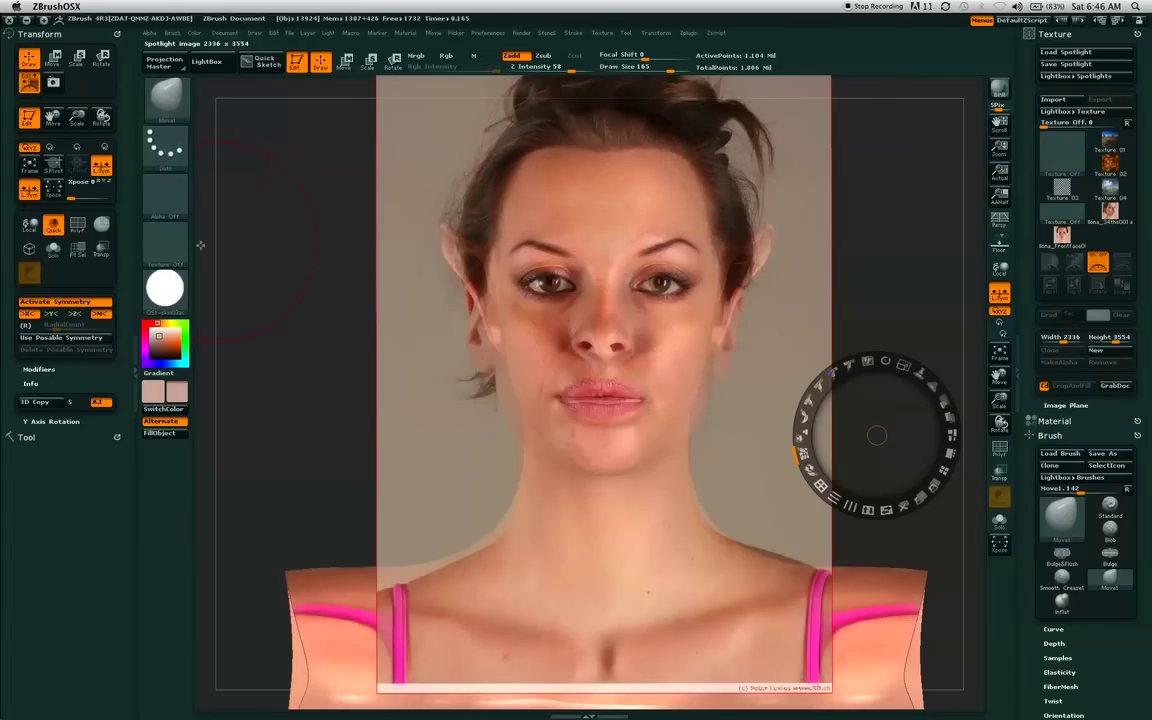
click(81, 302)
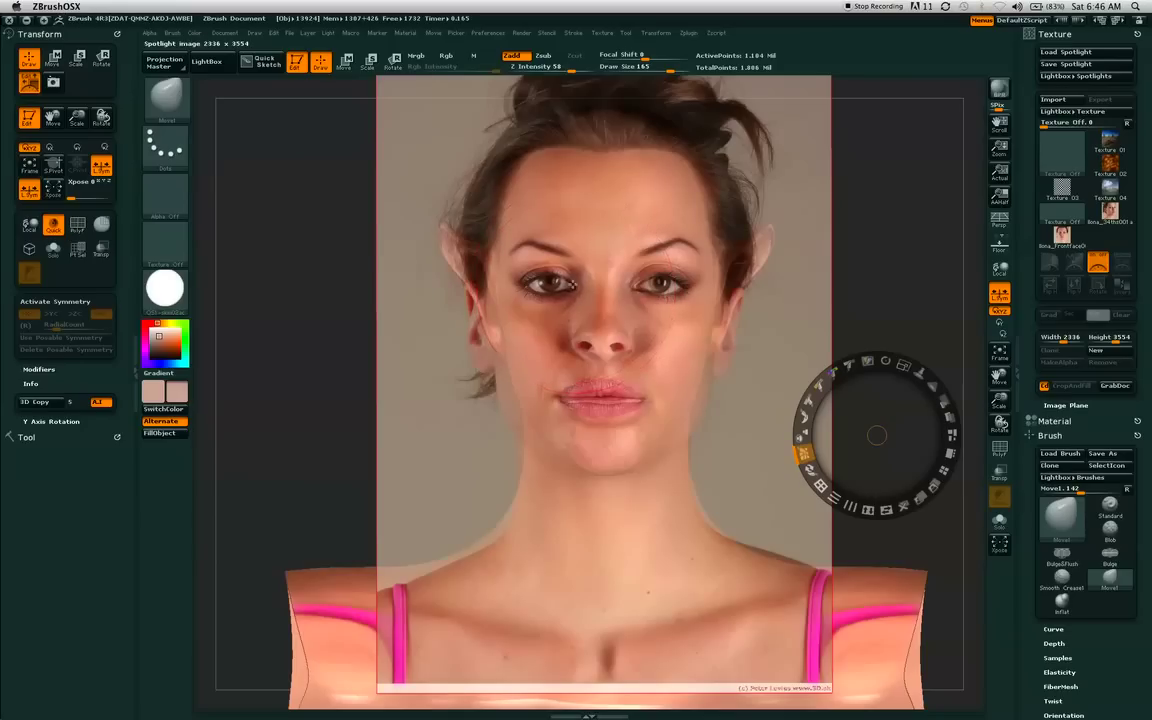
Nudge the front photo's eyes, nose, lips and ear to match the model's features.
mouse_move(523, 284)
mouse_down()
mouse_move(534, 281)
mouse_move(524, 282)
mouse_up()
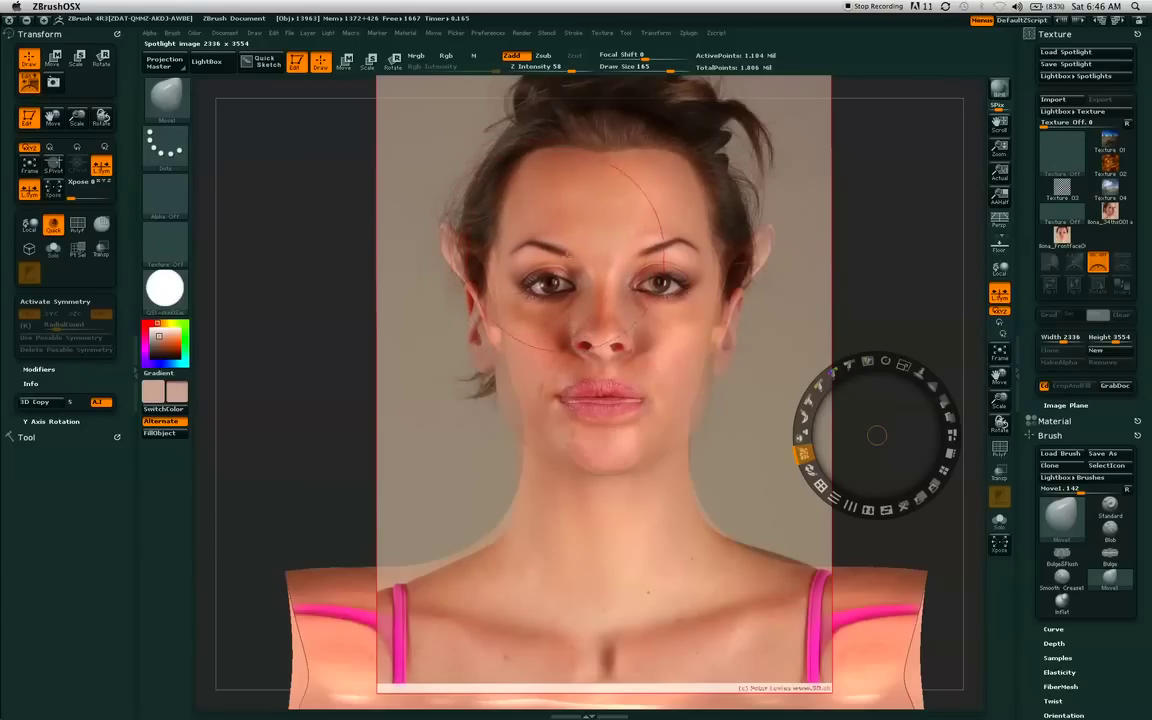
key(shift)
drag(544, 308, 531, 300)
drag(596, 348, 572, 312)
drag(648, 284, 660, 295)
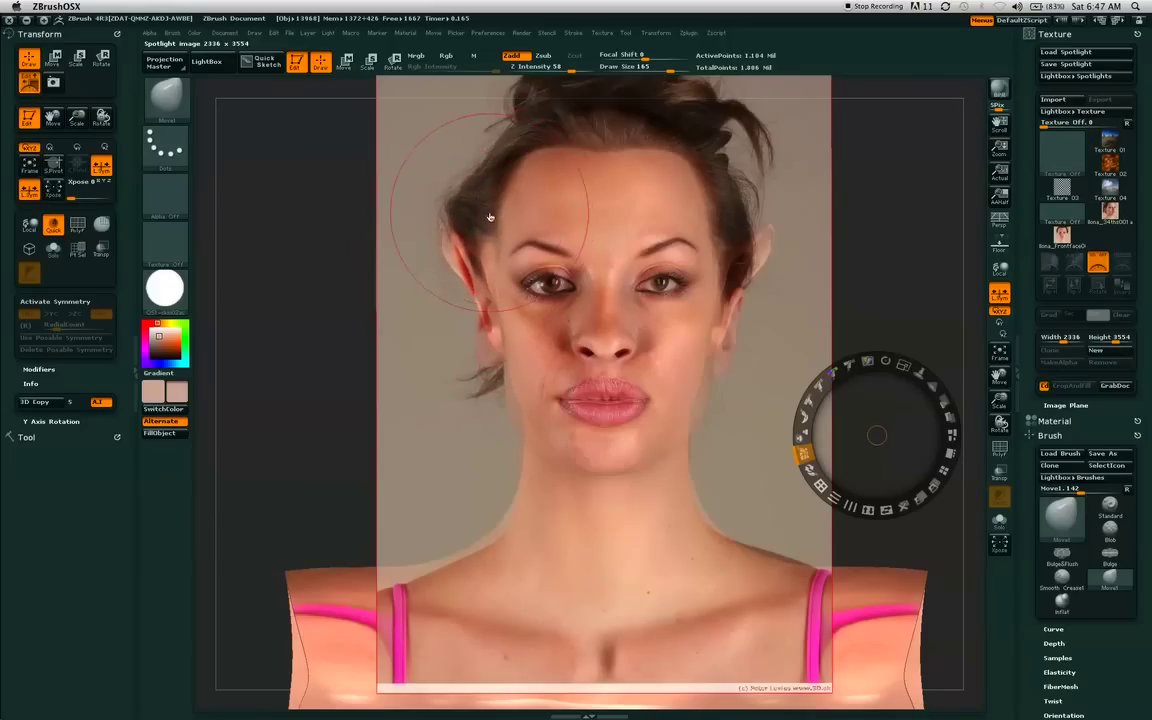
Nudge the photo's hairline upward and outward and refine the eyebrow area to fit the model's head.
mouse_move(547, 138)
mouse_down()
mouse_move(549, 116)
mouse_move(655, 116)
mouse_move(538, 128)
mouse_move(556, 142)
mouse_move(525, 132)
mouse_up()
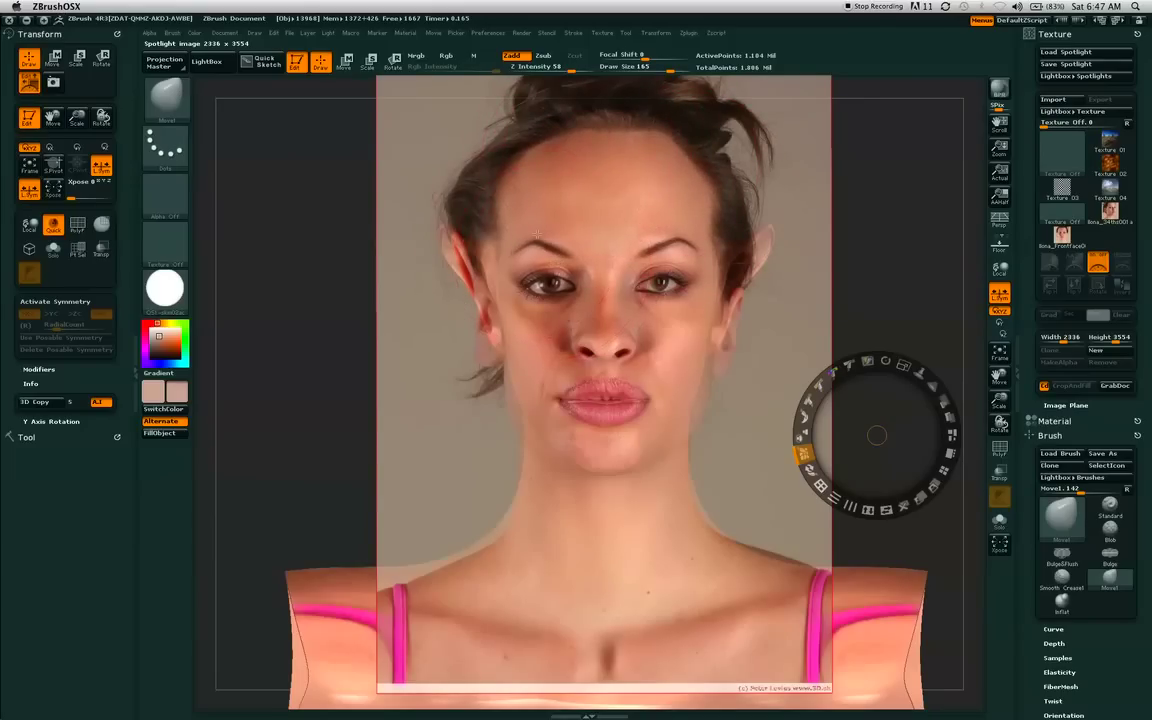
drag(516, 259, 547, 245)
key(shift)
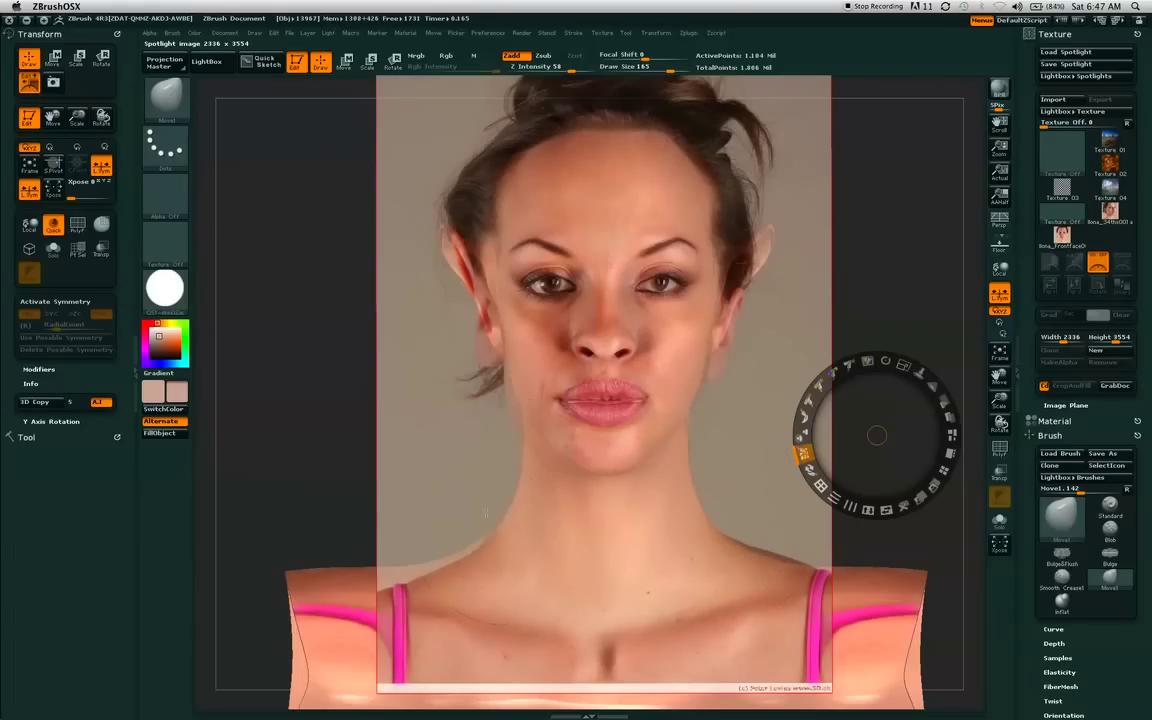
Nudge both of the photo's shoulders and pink straps outward toward the model's shoulders.
mouse_move(446, 565)
mouse_down()
mouse_move(391, 561)
mouse_move(362, 581)
mouse_move(362, 608)
mouse_move(382, 632)
mouse_up()
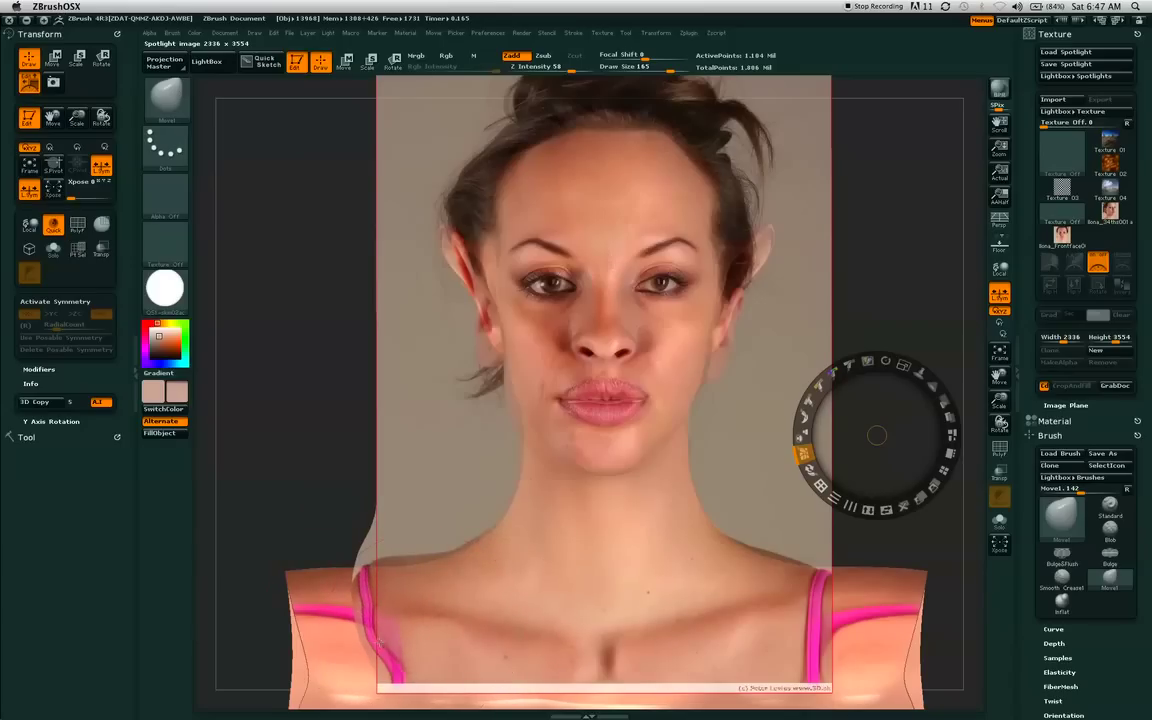
drag(420, 672, 376, 662)
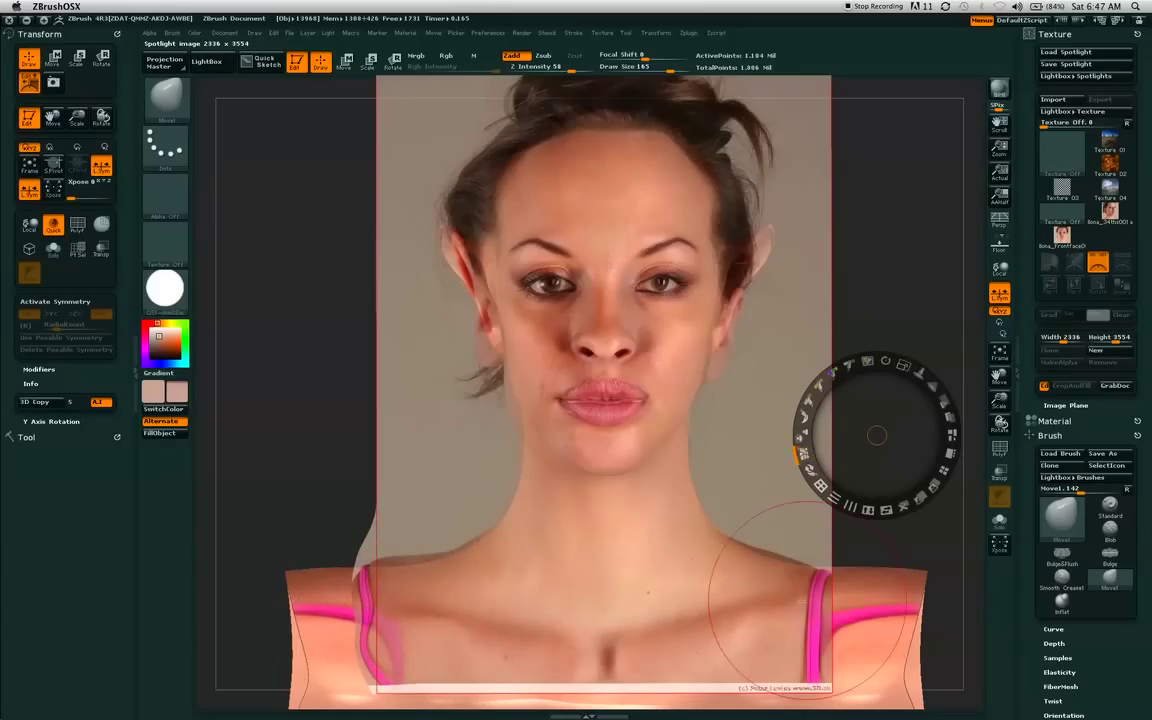
drag(811, 594, 848, 592)
drag(811, 638, 862, 641)
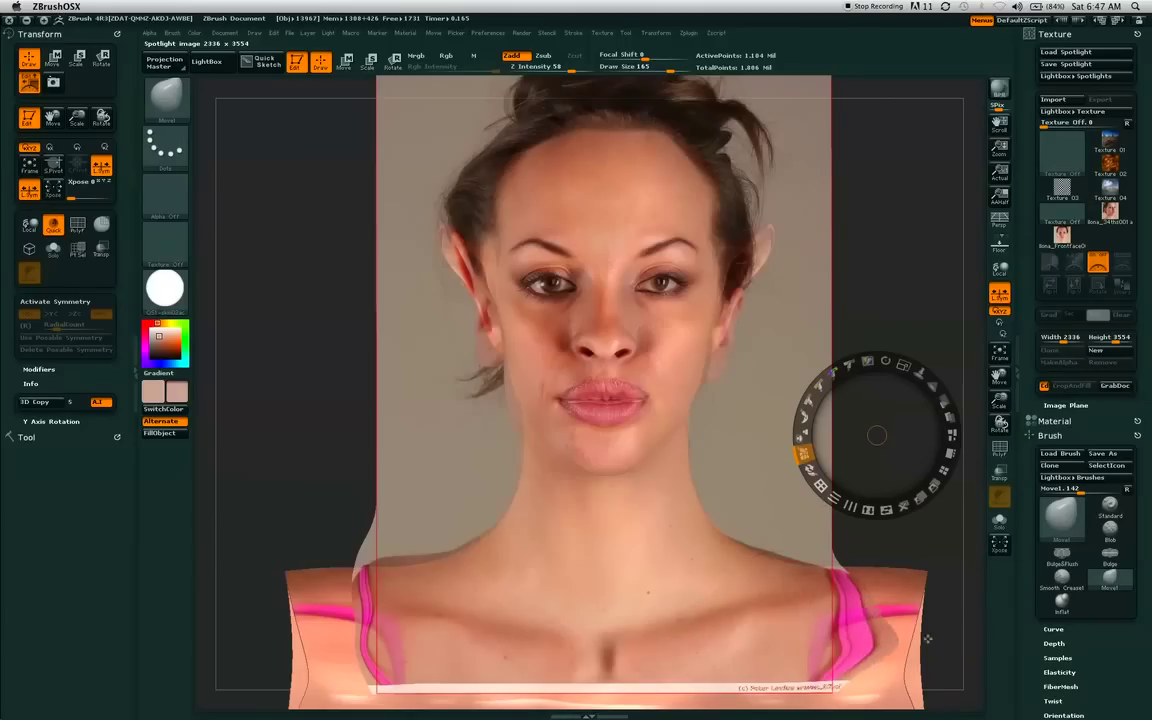
Pull the strap on the model's left shoulder further out, ease its distortion, and display the model's wireframe.
drag(844, 598, 880, 591)
key(shift)
shift+drag(850, 631, 862, 598)
drag(815, 660, 906, 658)
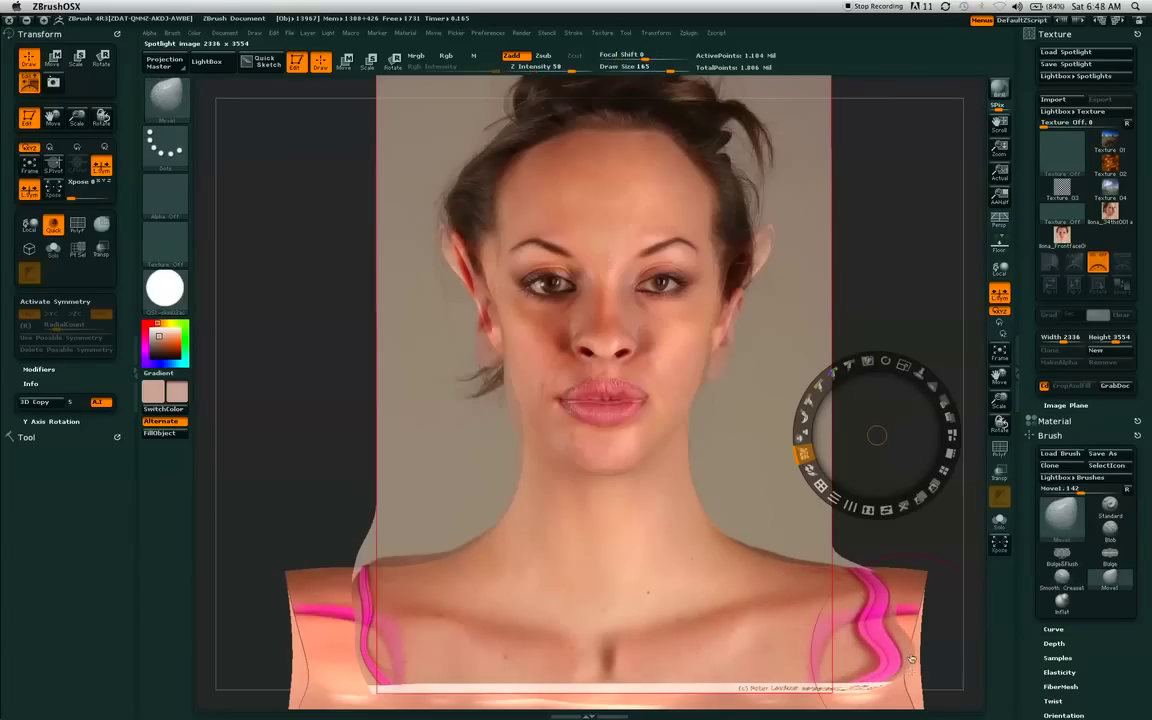
mouse_move(868, 608)
shift+mouse_down()
mouse_move(868, 590)
mouse_move(884, 652)
shift+mouse_up()
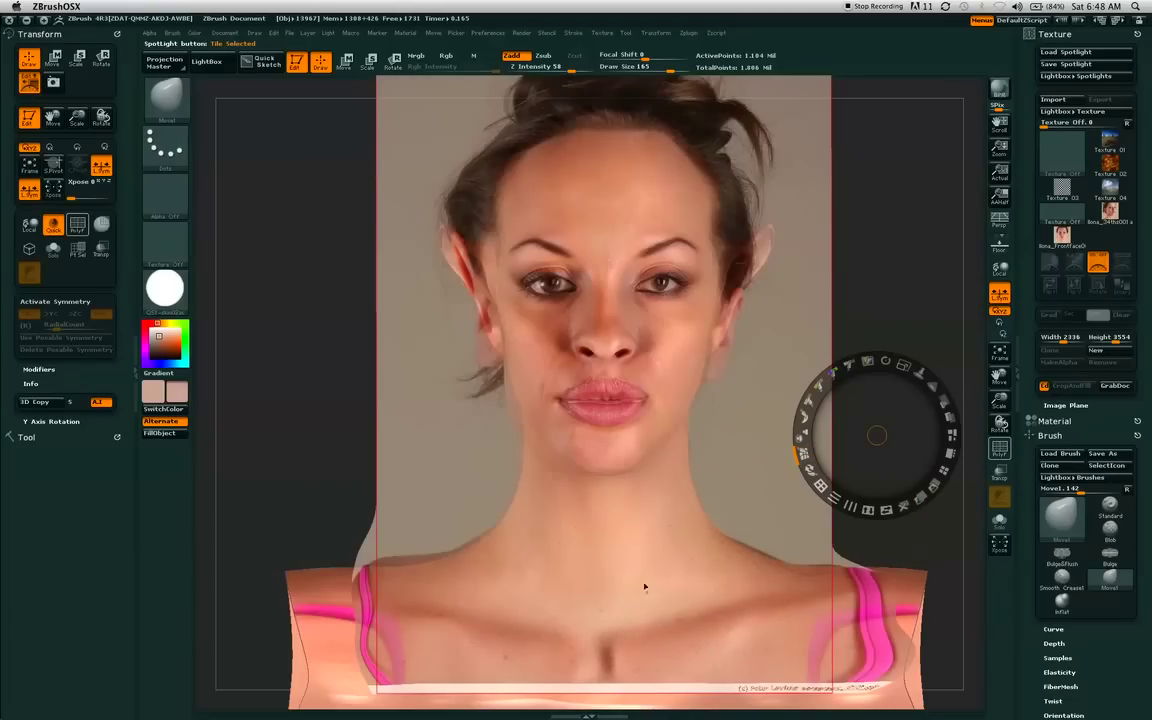
key(shift+f)
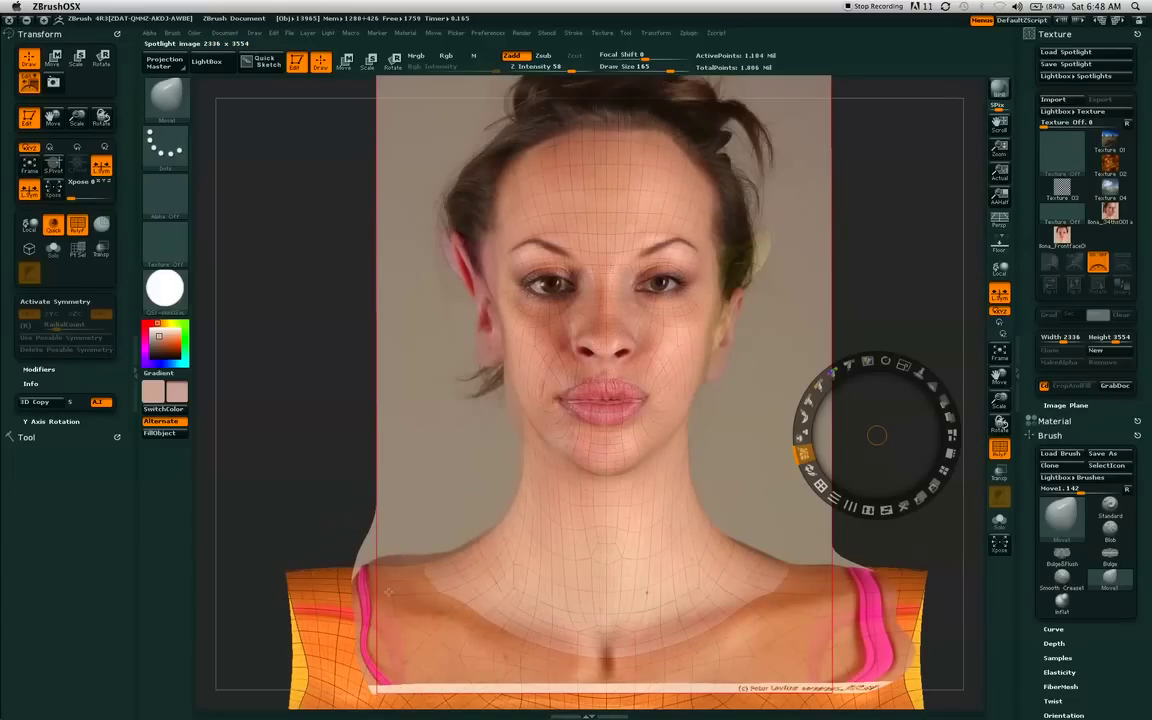
Set the draw size to 101 and nudge the photo's ear and cheek on the model's right side to match the mesh.
key(shift)
key(shift)
key(shift)
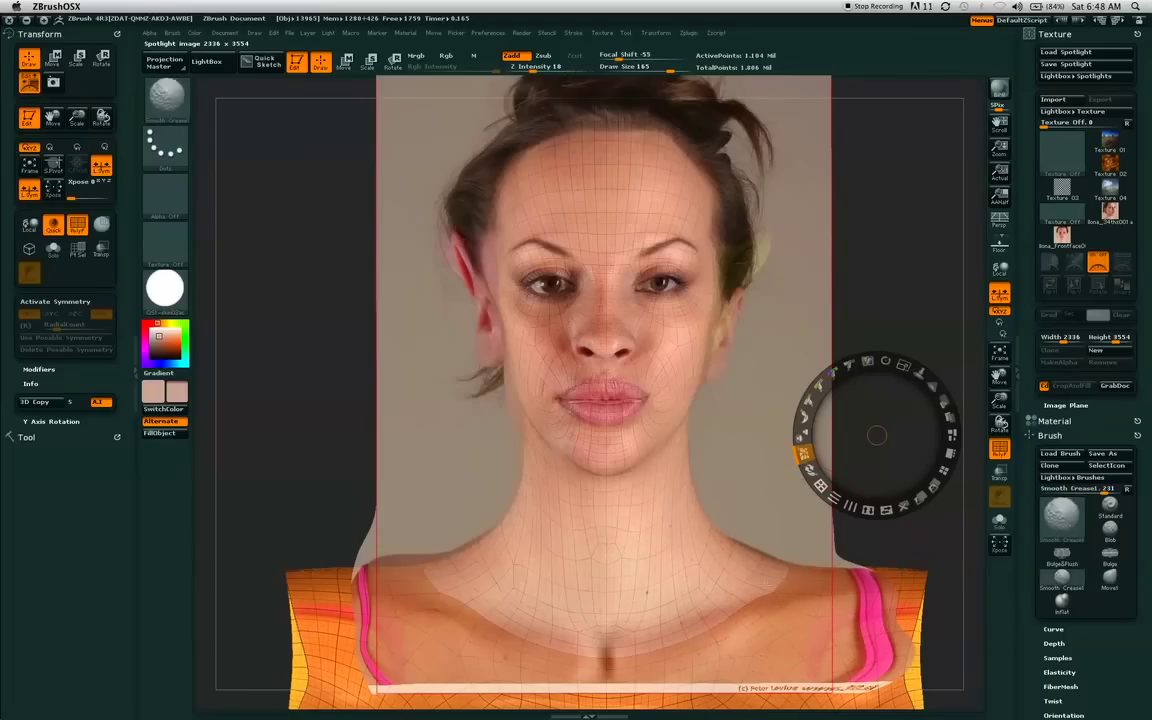
key(shift)
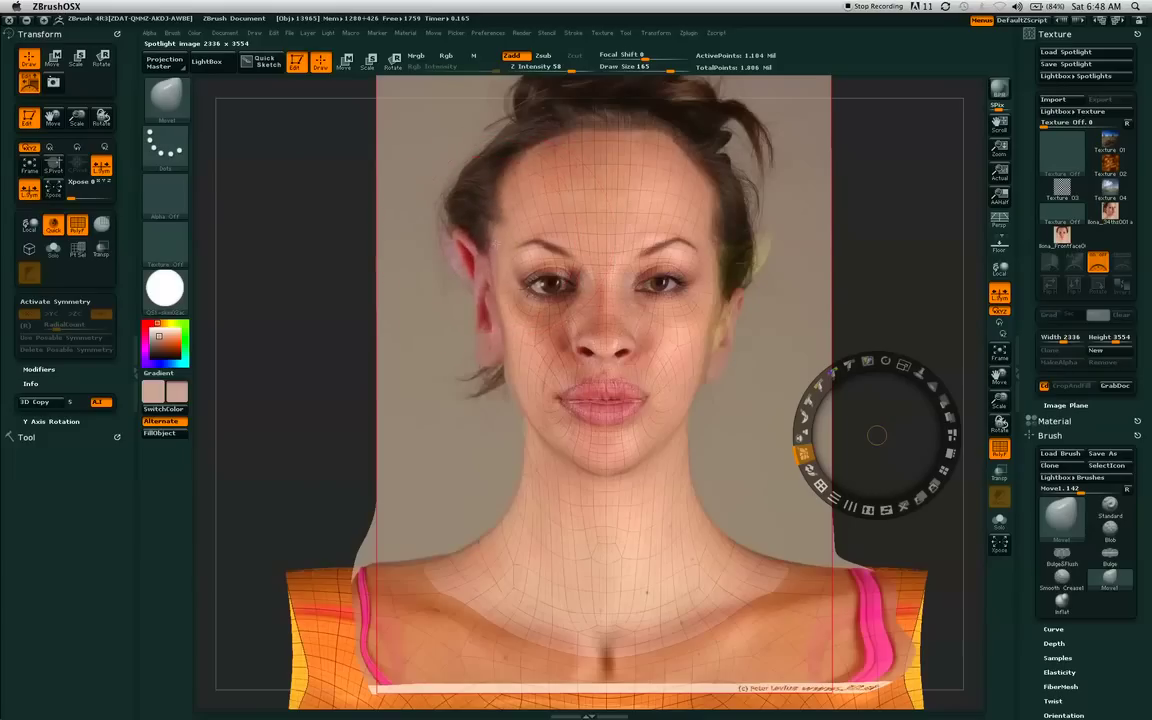
drag(665, 66, 640, 83)
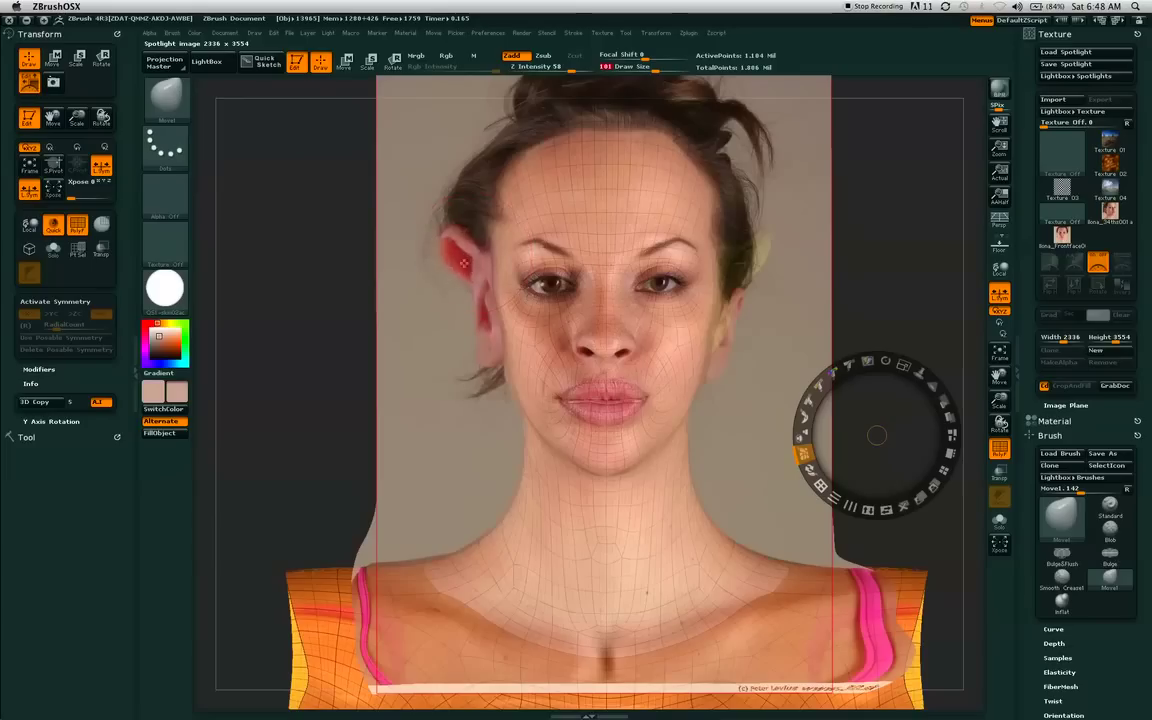
key(shift)
shift+drag(482, 342, 488, 344)
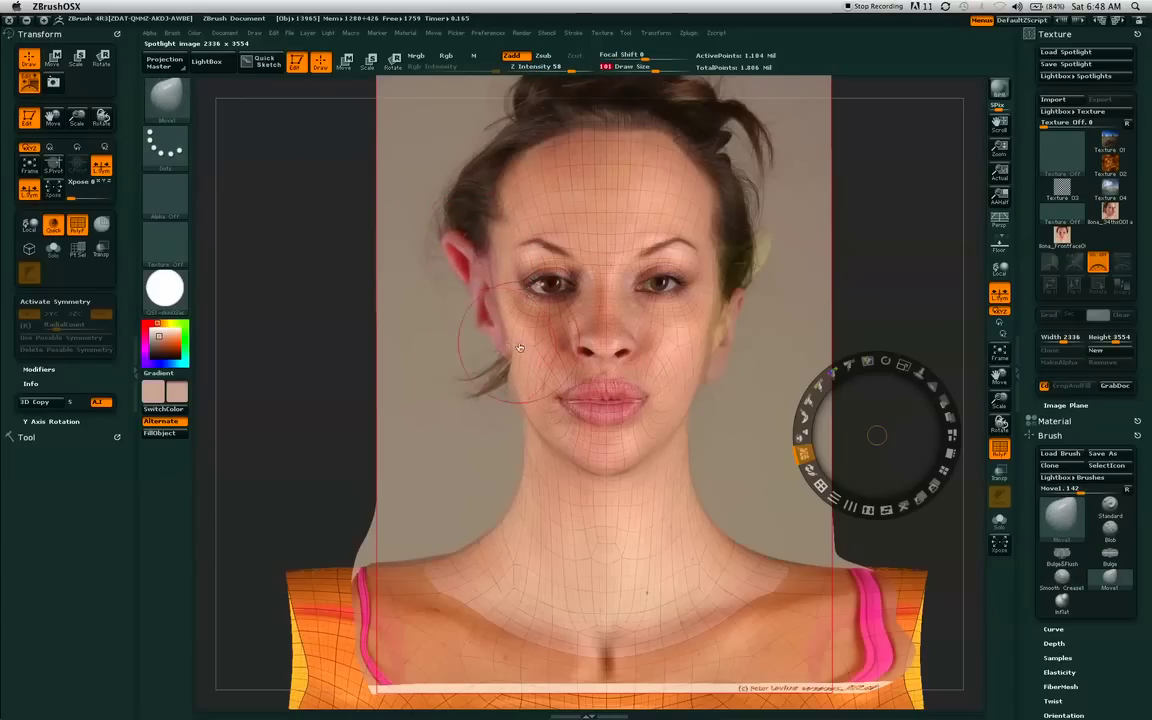
drag(541, 371, 548, 357)
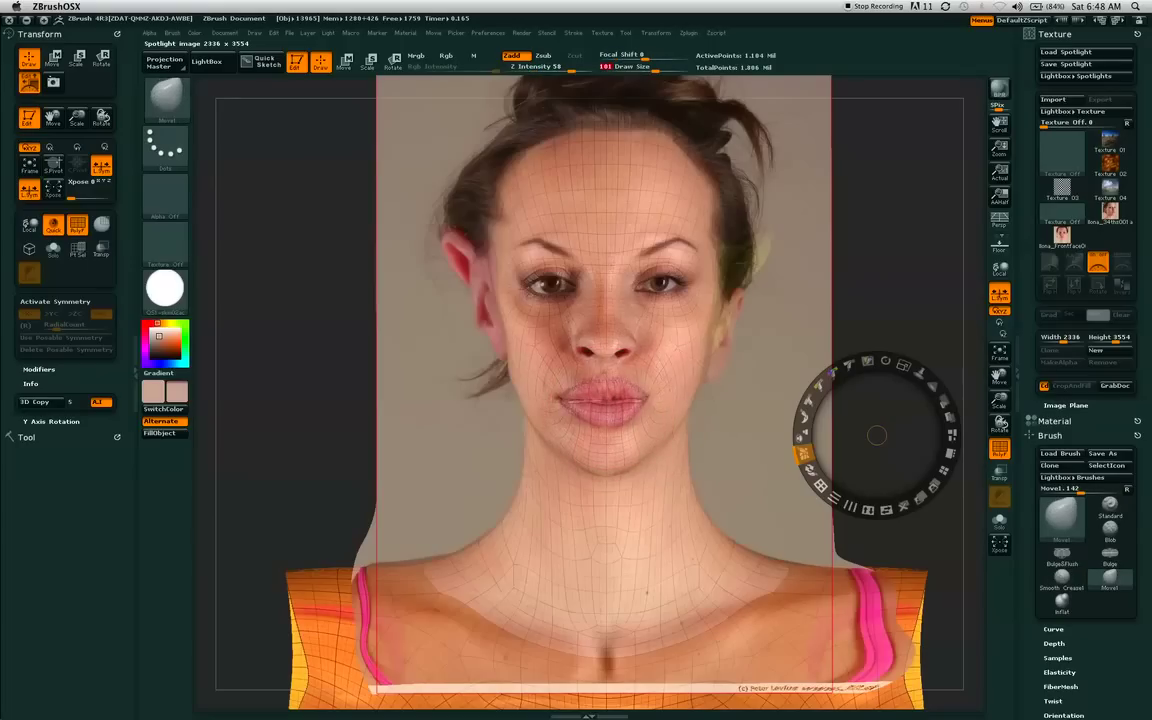
key(shift)
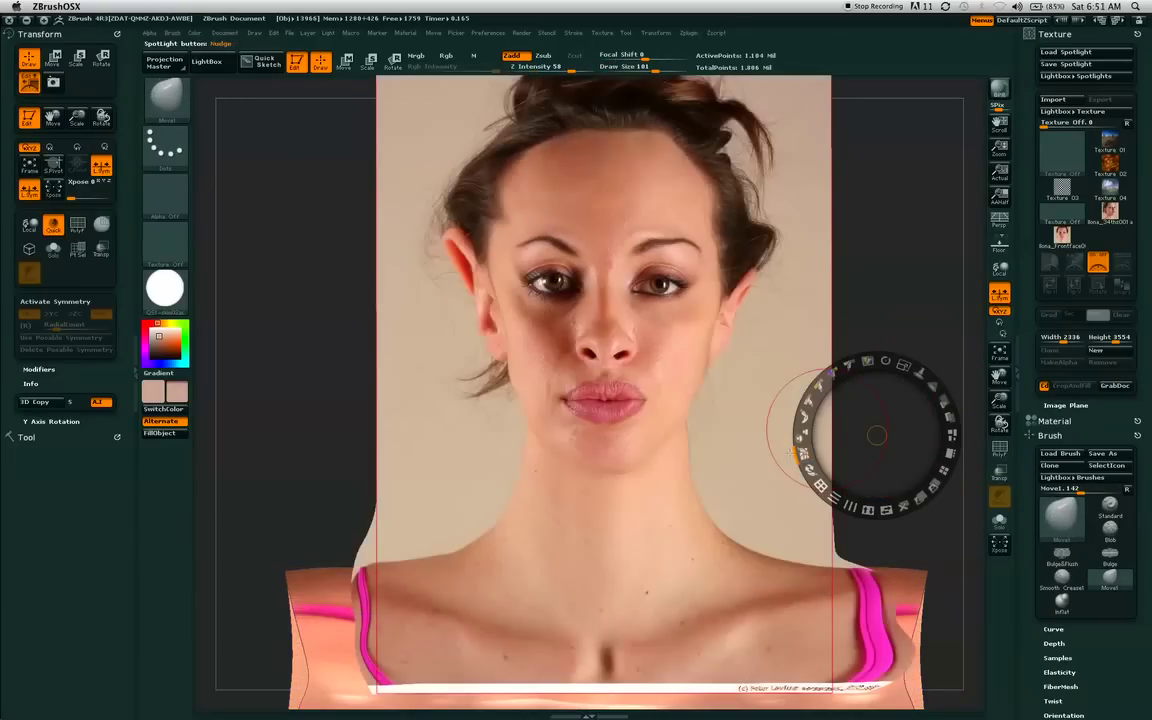
Adjust the Spotlight's opacity and radius and switch from photo editing to projection painting.
click(857, 360)
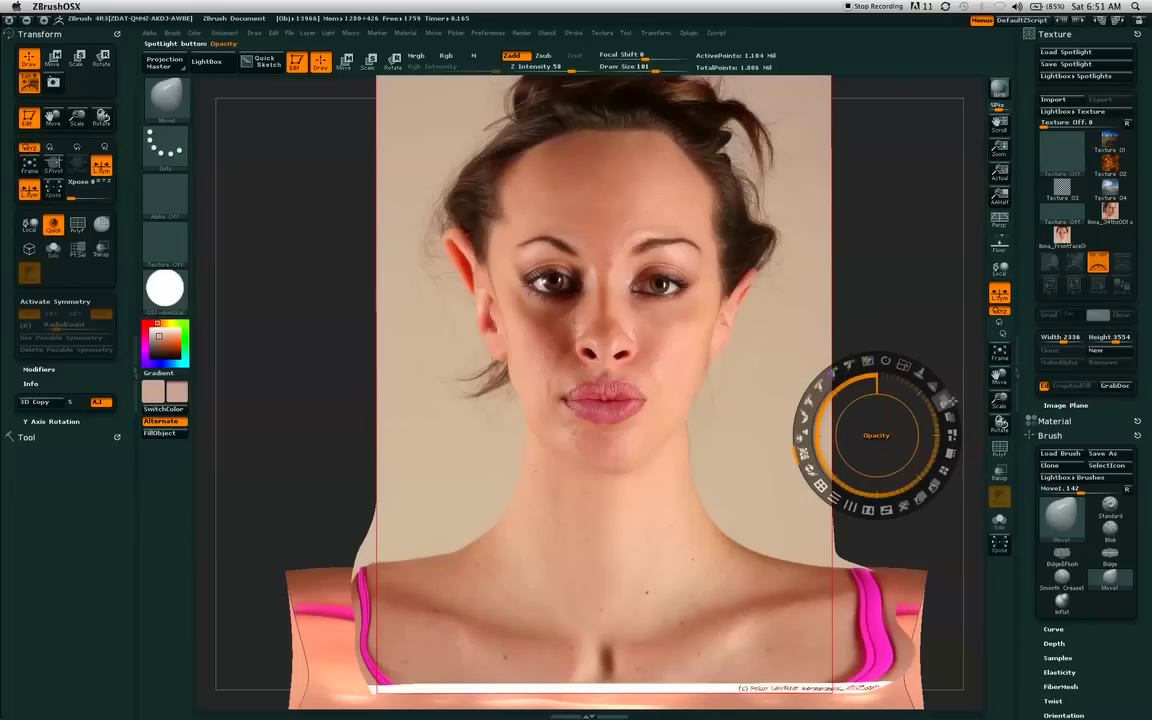
click(941, 387)
mouse_move(935, 386)
mouse_down()
mouse_move(939, 395)
mouse_move(933, 387)
mouse_up()
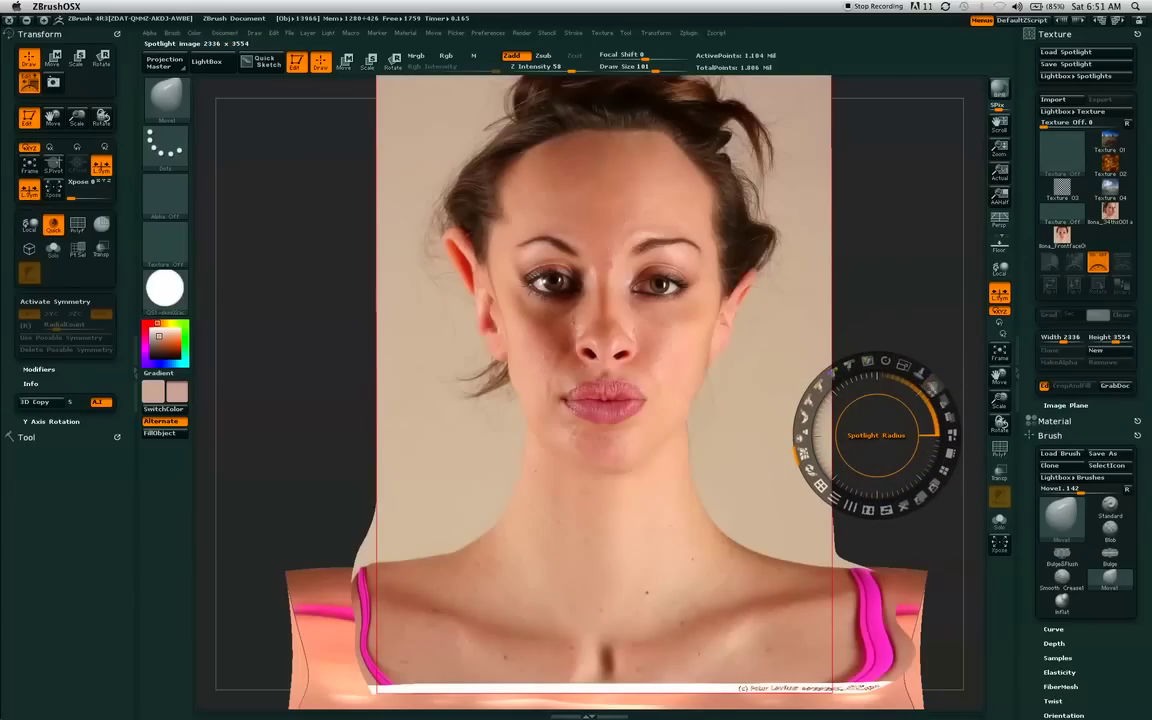
key(shift+z)
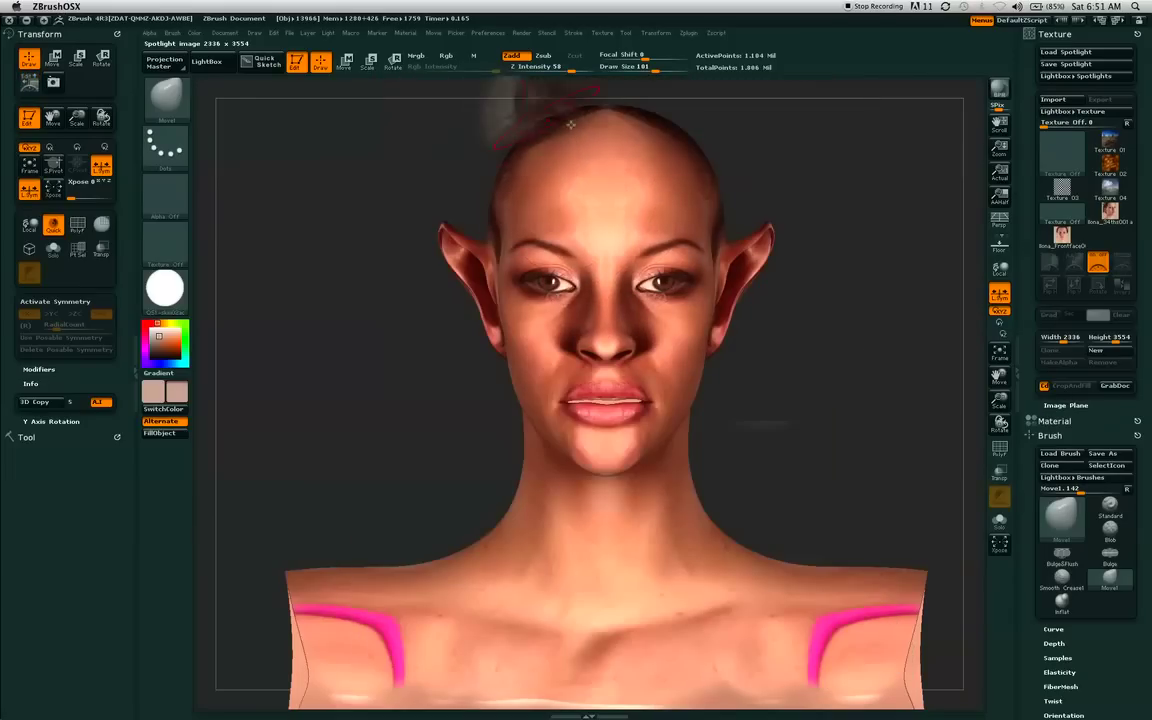
Select the Standard brush and set a low RGB intensity for projecting color only.
drag(1141, 262, 1145, 380)
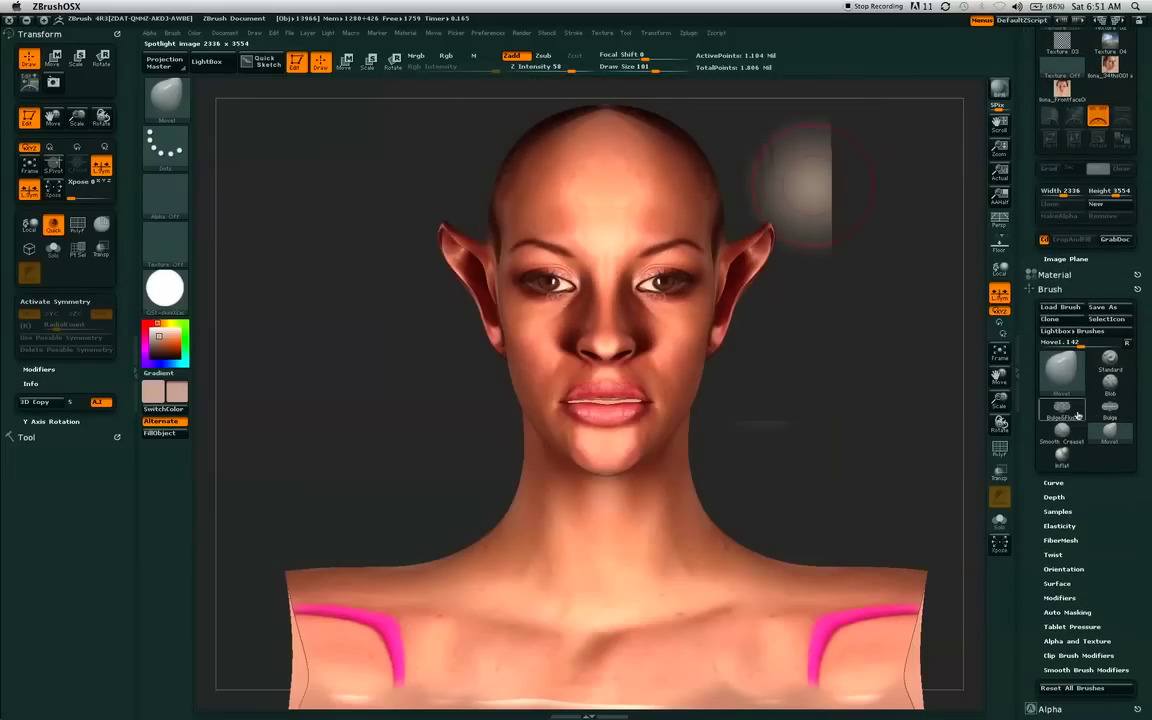
click(1109, 357)
click(433, 68)
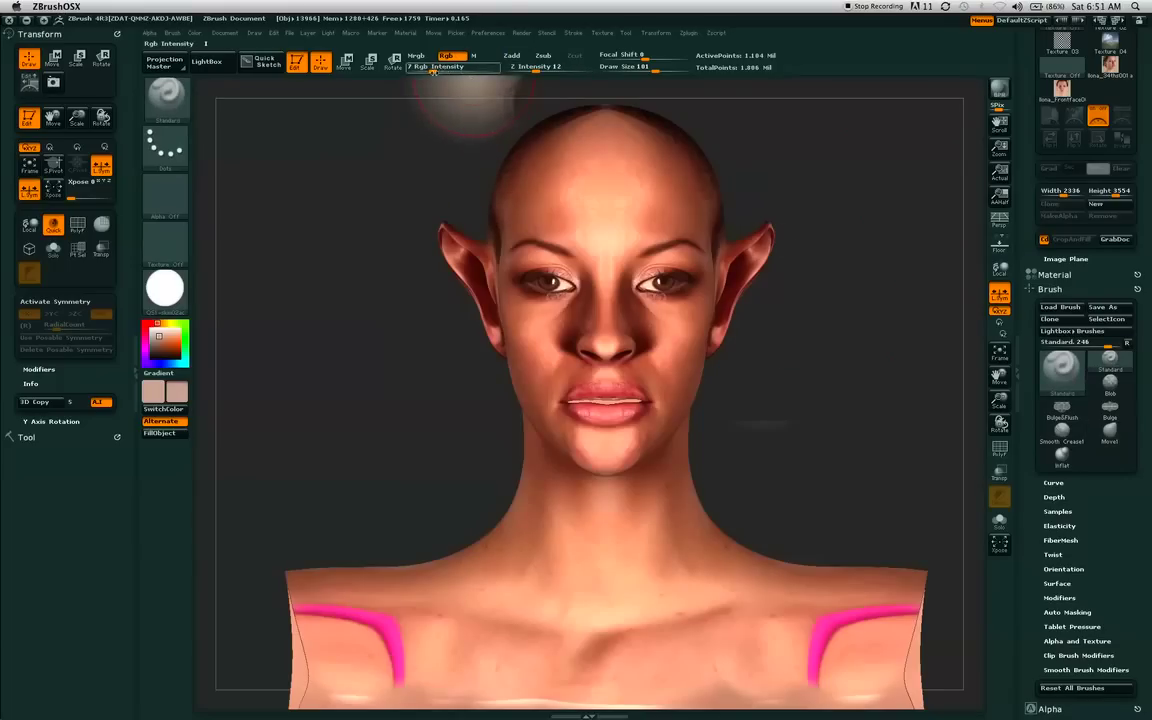
drag(433, 71, 438, 71)
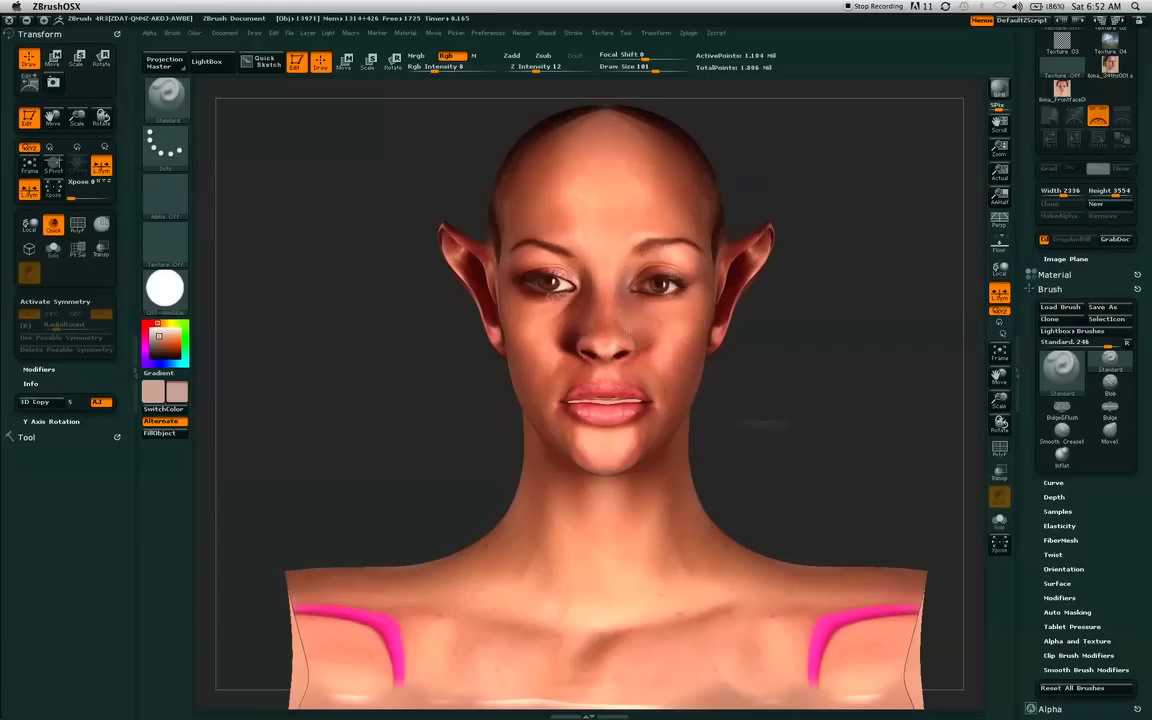
Activate X symmetry and paint the photo's skin onto the model's eyes, brows, nose and forehead.
key(x)
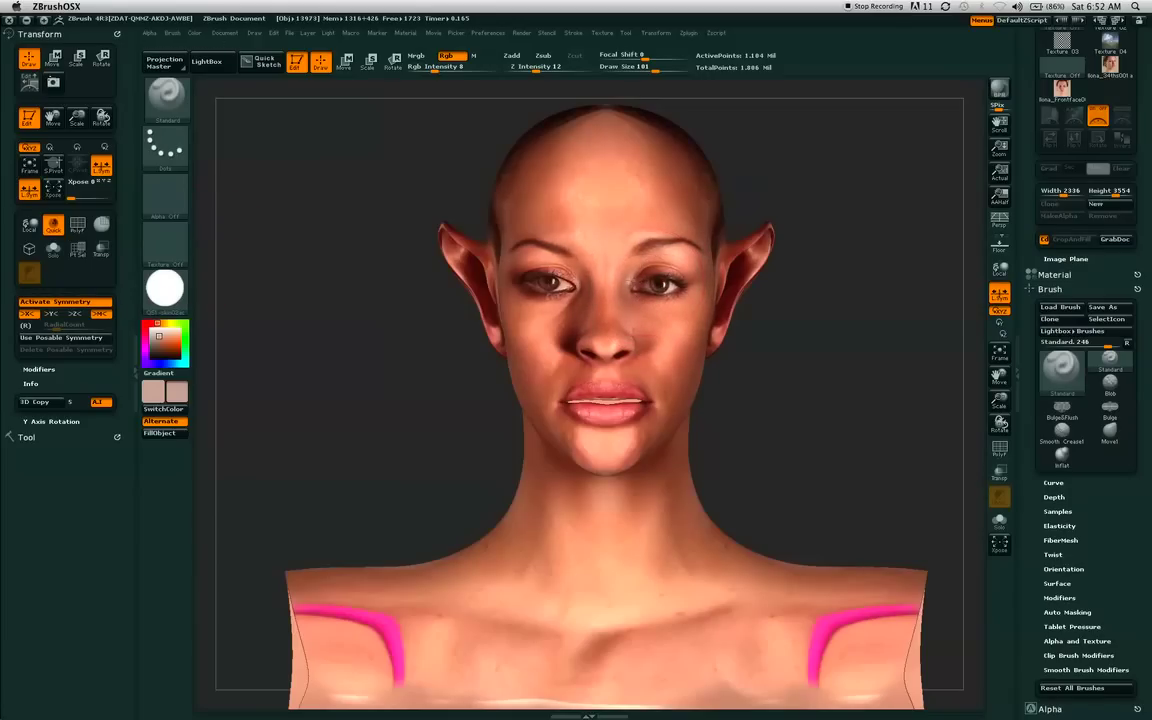
drag(583, 264, 563, 275)
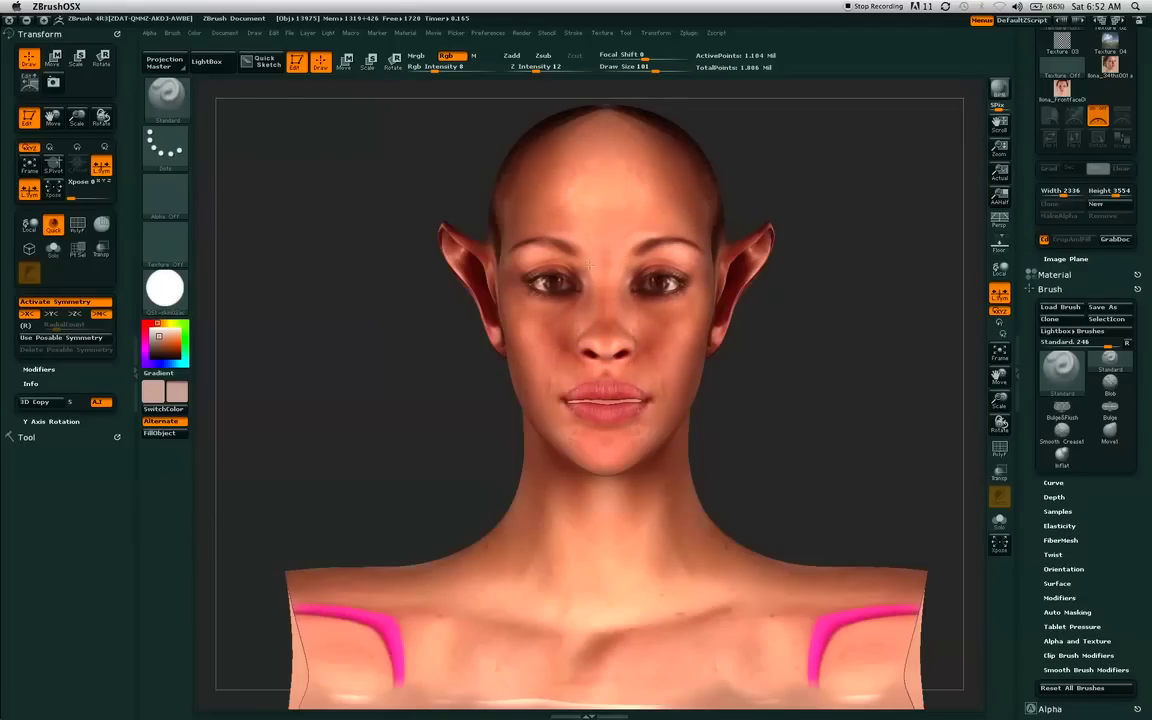
mouse_move(567, 176)
mouse_down()
mouse_move(474, 185)
mouse_move(560, 180)
mouse_move(491, 158)
mouse_move(561, 228)
mouse_up()
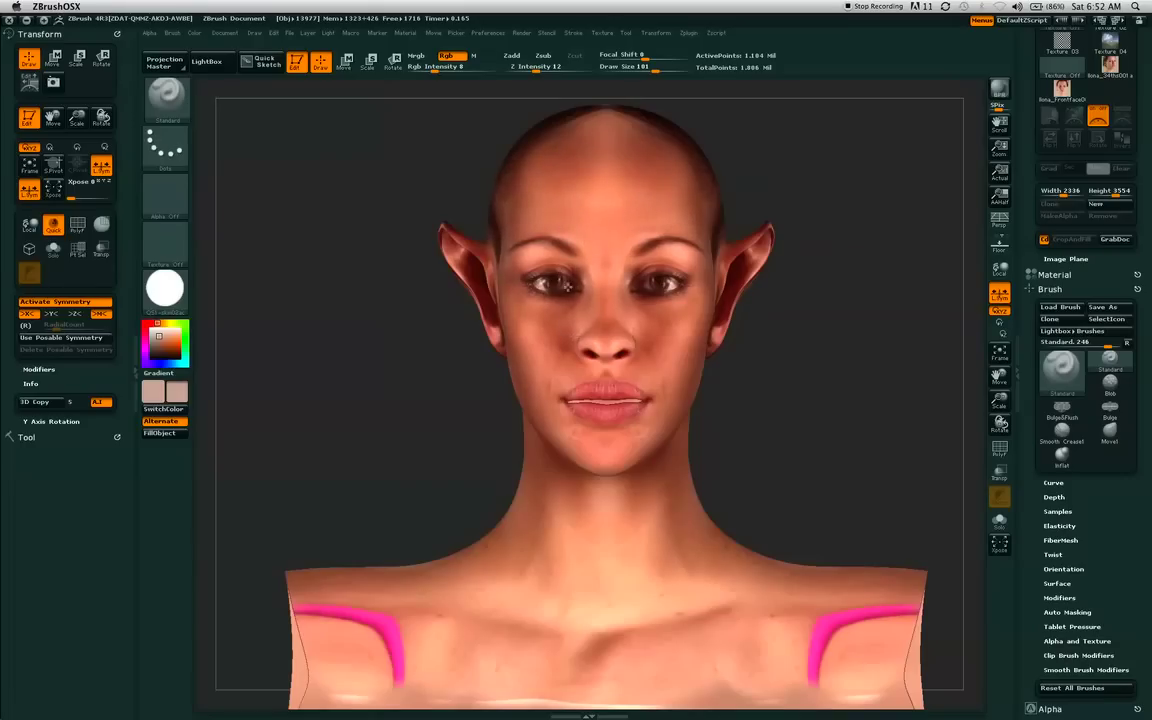
drag(567, 286, 529, 252)
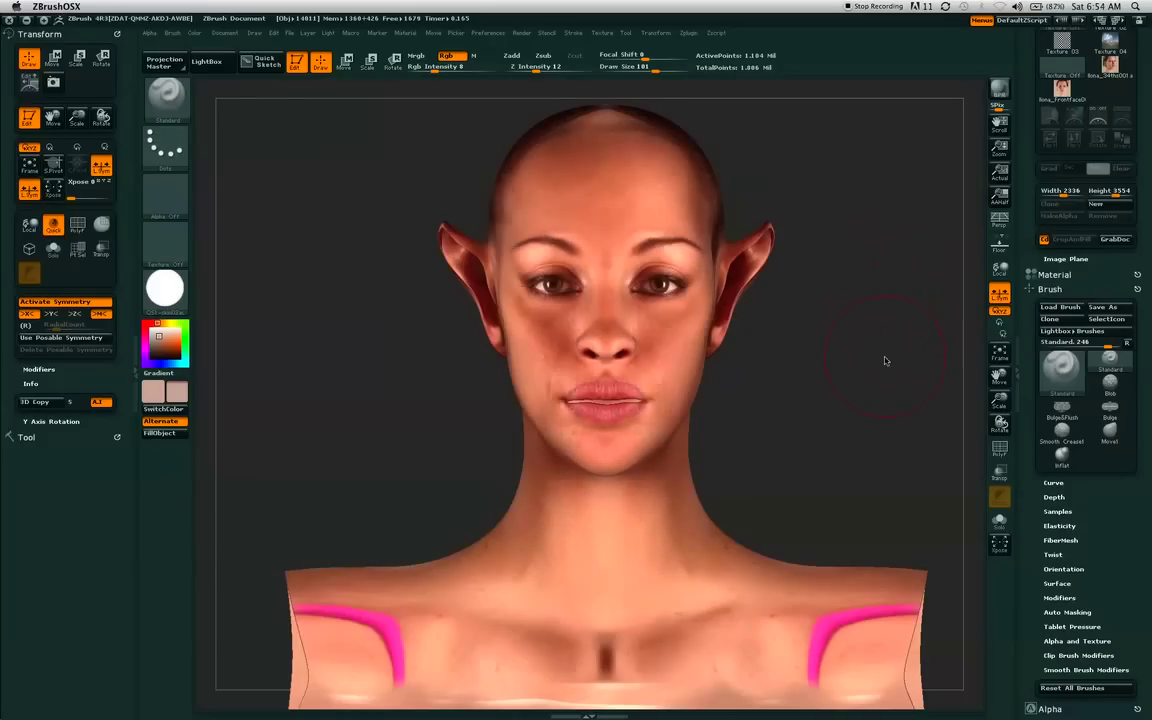
Examine the projected skin on the bust's face, neck and chest from the front.
alt+drag(878, 318, 884, 190)
alt+drag(860, 495, 878, 159)
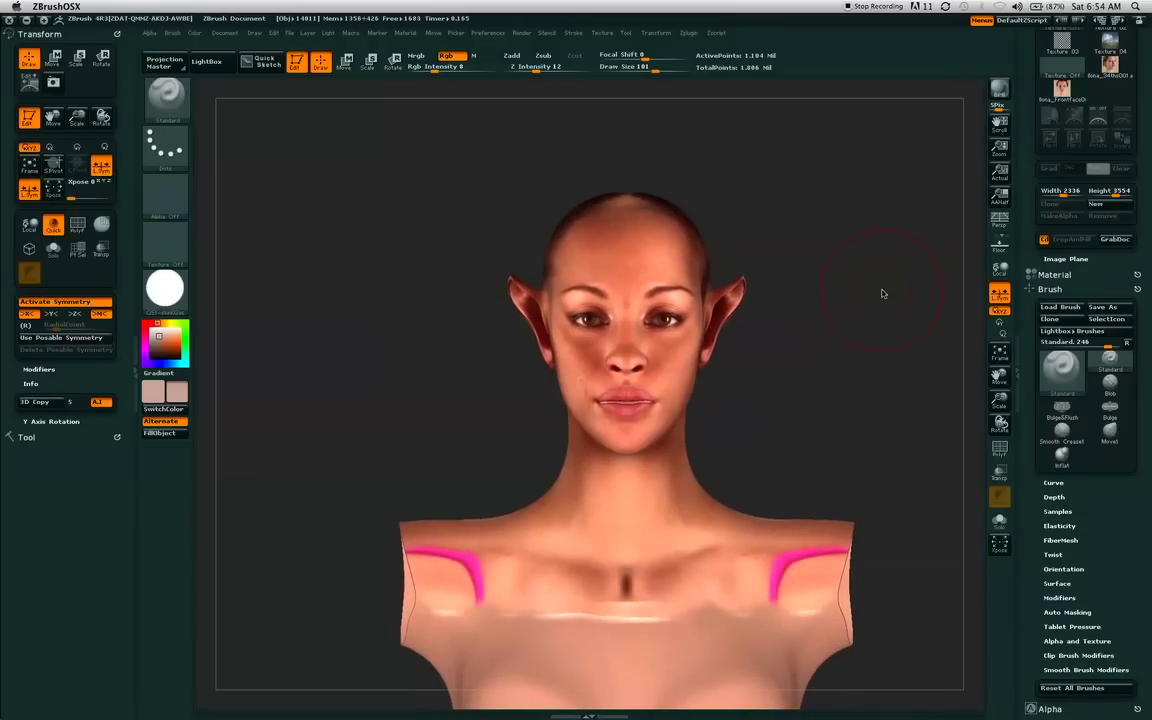
alt+drag(882, 293, 882, 312)
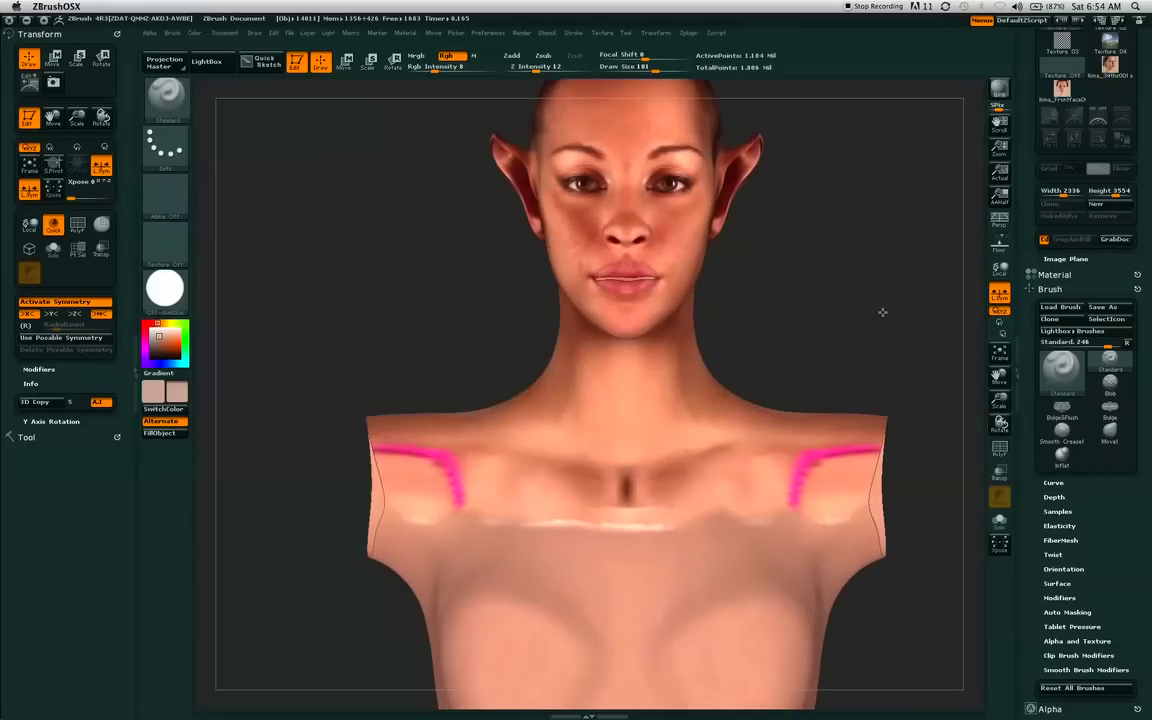
alt+drag(923, 200, 924, 158)
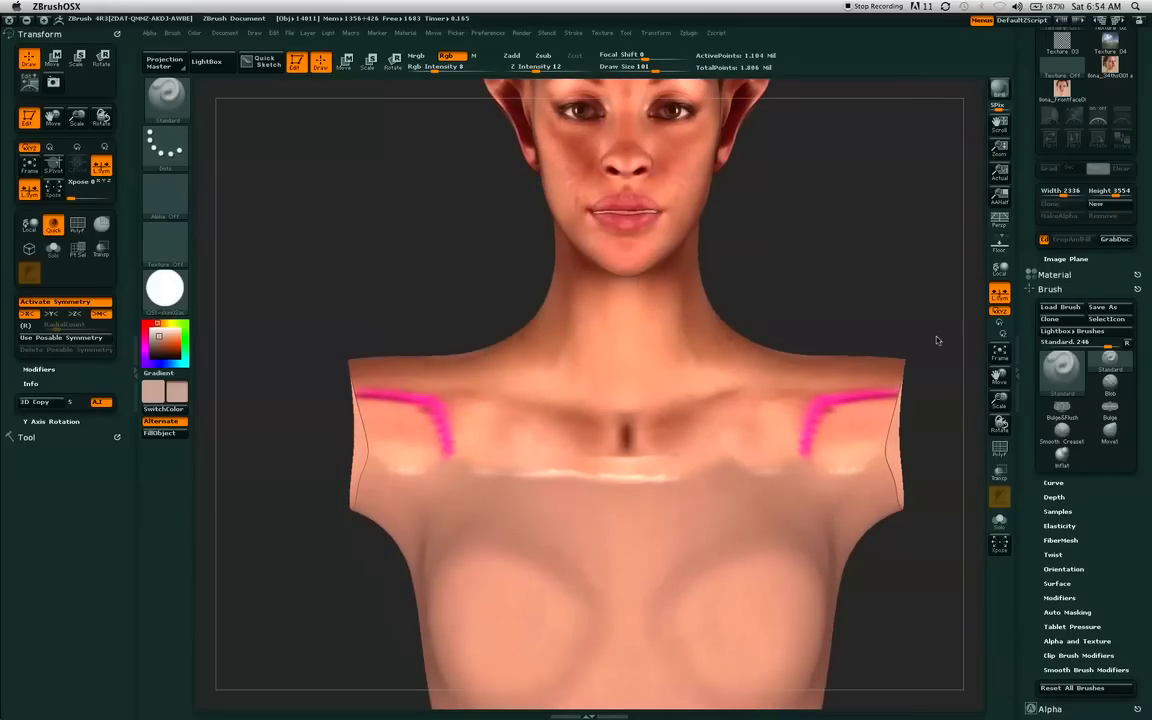
alt+drag(938, 341, 938, 335)
alt+drag(938, 396, 960, 624)
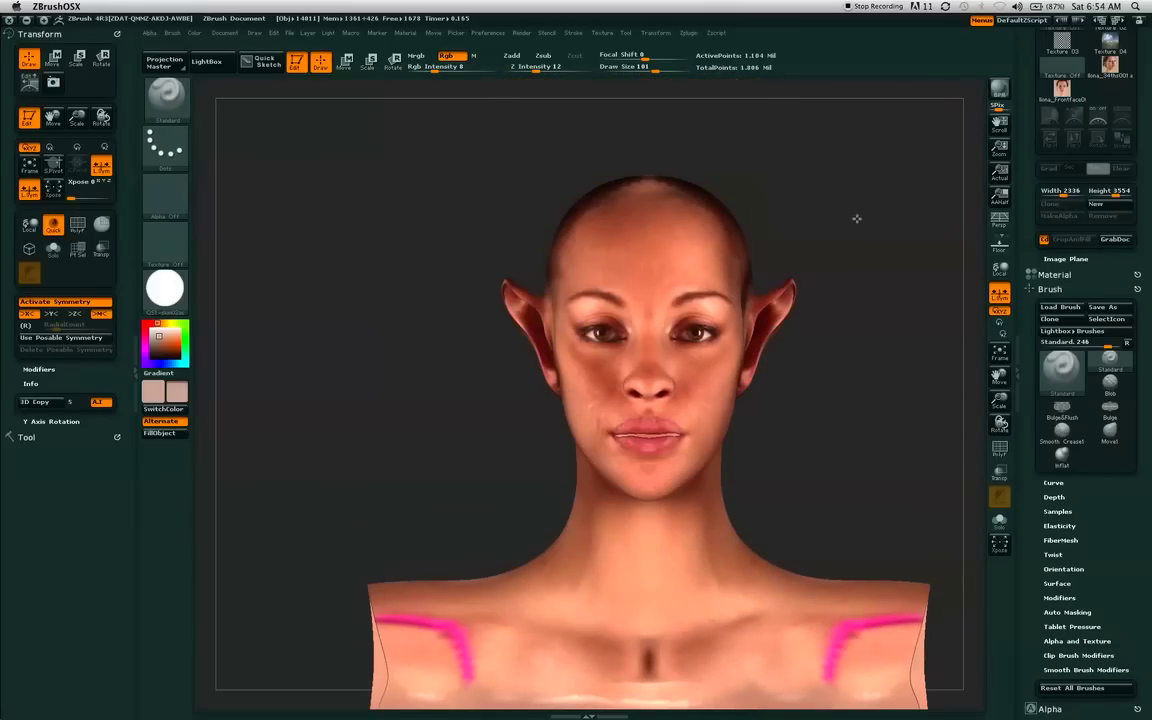
drag(857, 207, 928, 178)
mouse_move(858, 179)
mouse_down()
mouse_move(816, 163)
mouse_move(755, 292)
mouse_move(804, 288)
mouse_up()
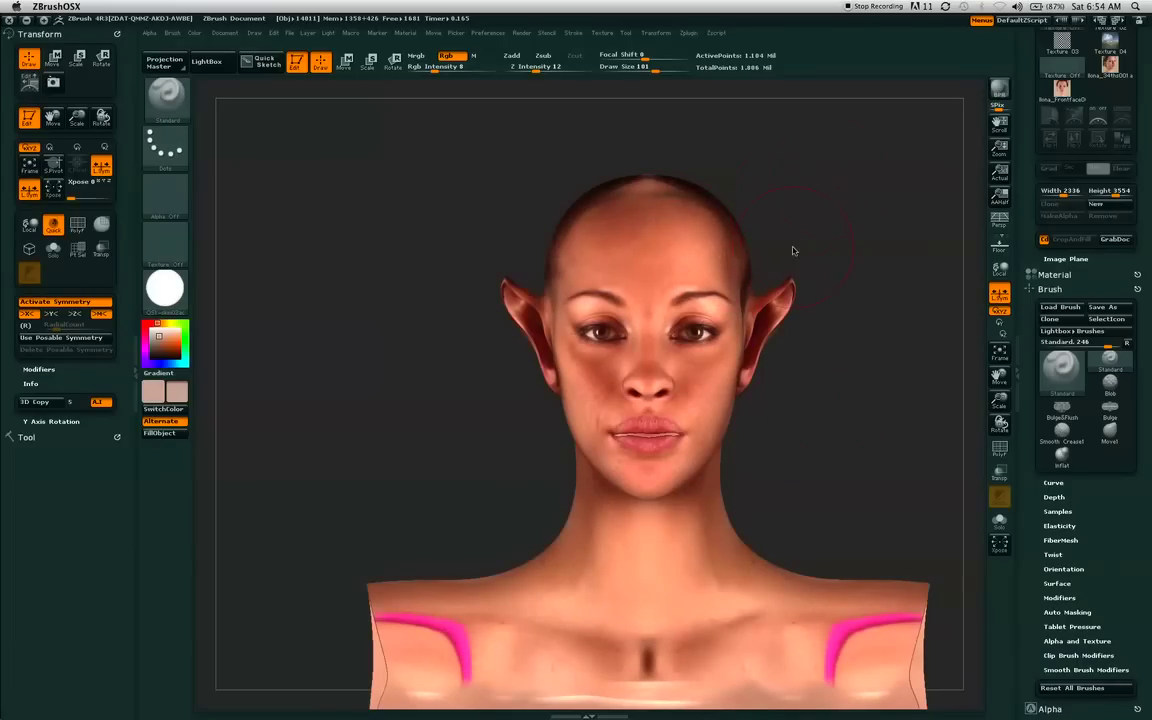
Redisplay the Spotlight photo, toggle Pin Spotlight so the photo follows the brush, and center the dial between the photo's nose and lips.
key(shift+z)
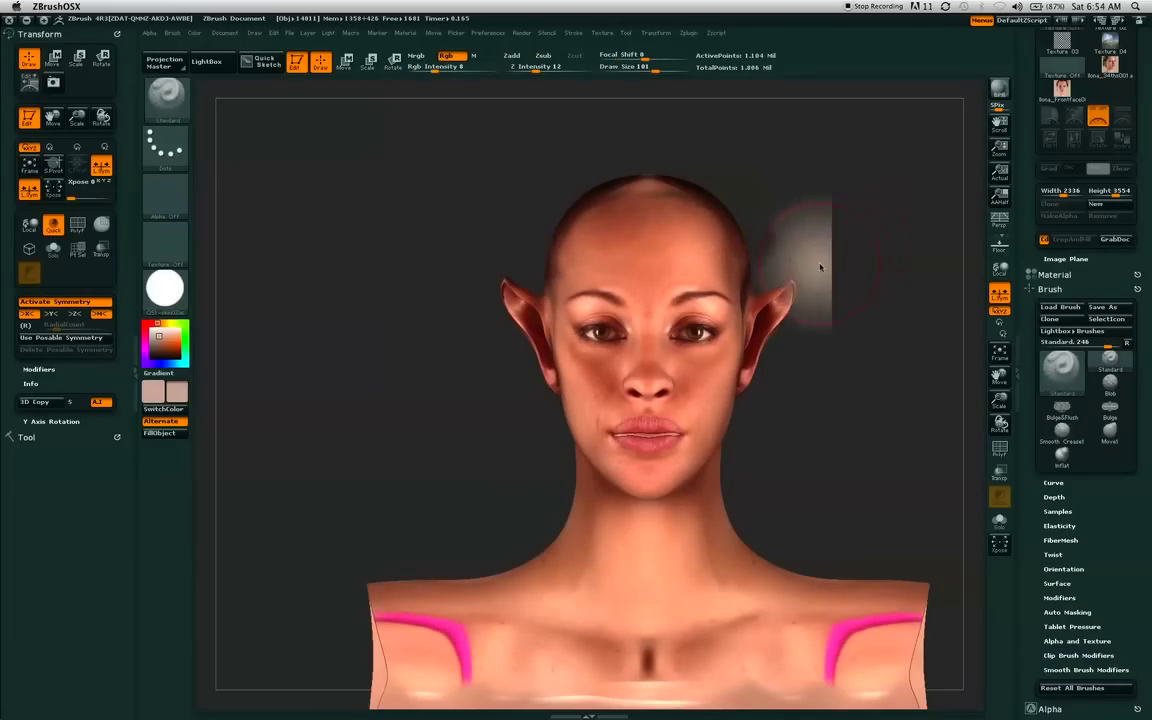
key(z)
drag(886, 437, 750, 465)
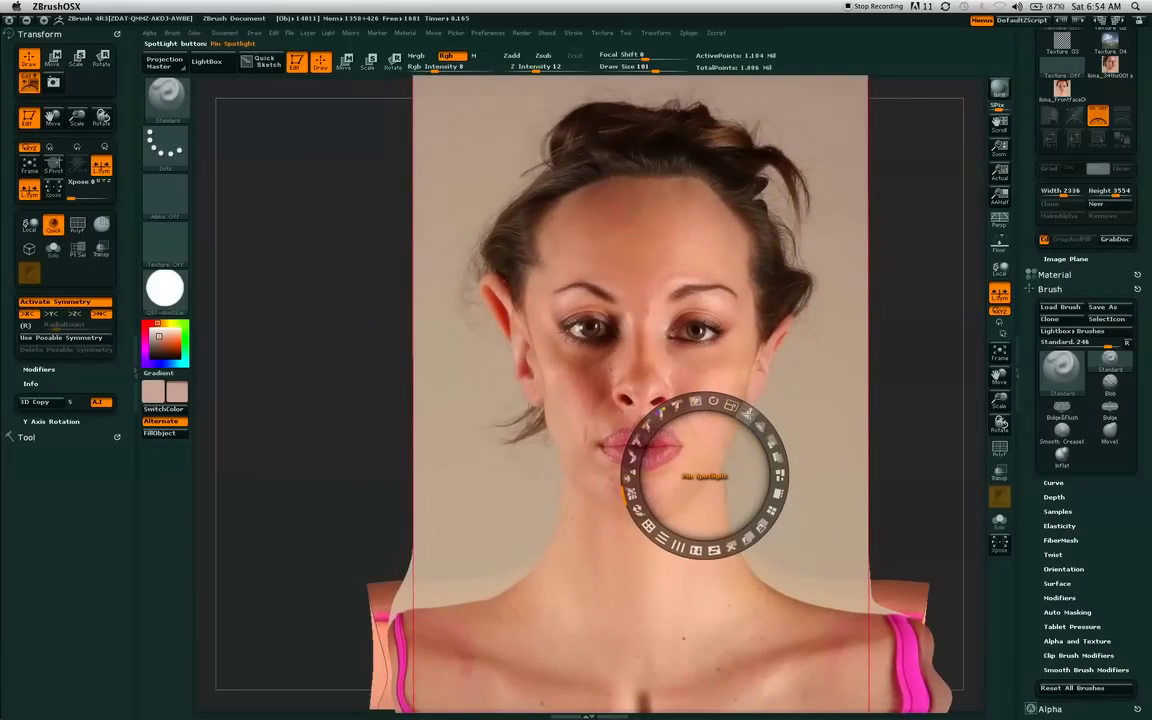
drag(757, 422, 719, 381)
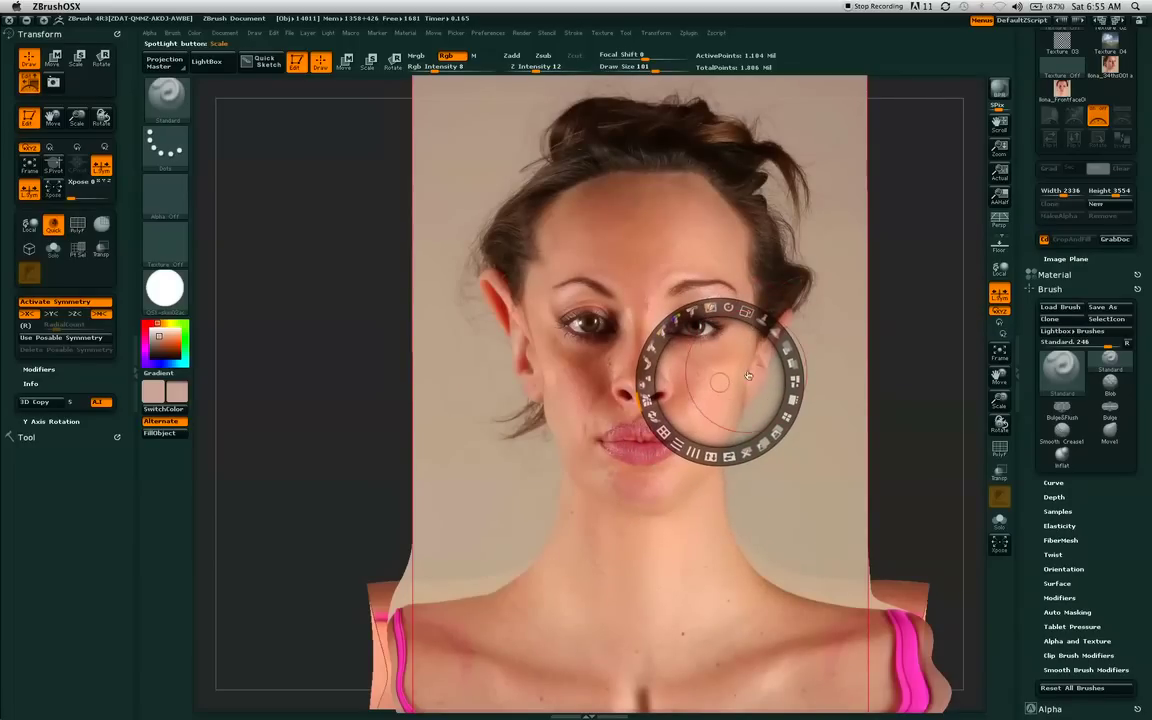
drag(779, 338, 768, 328)
click(764, 319)
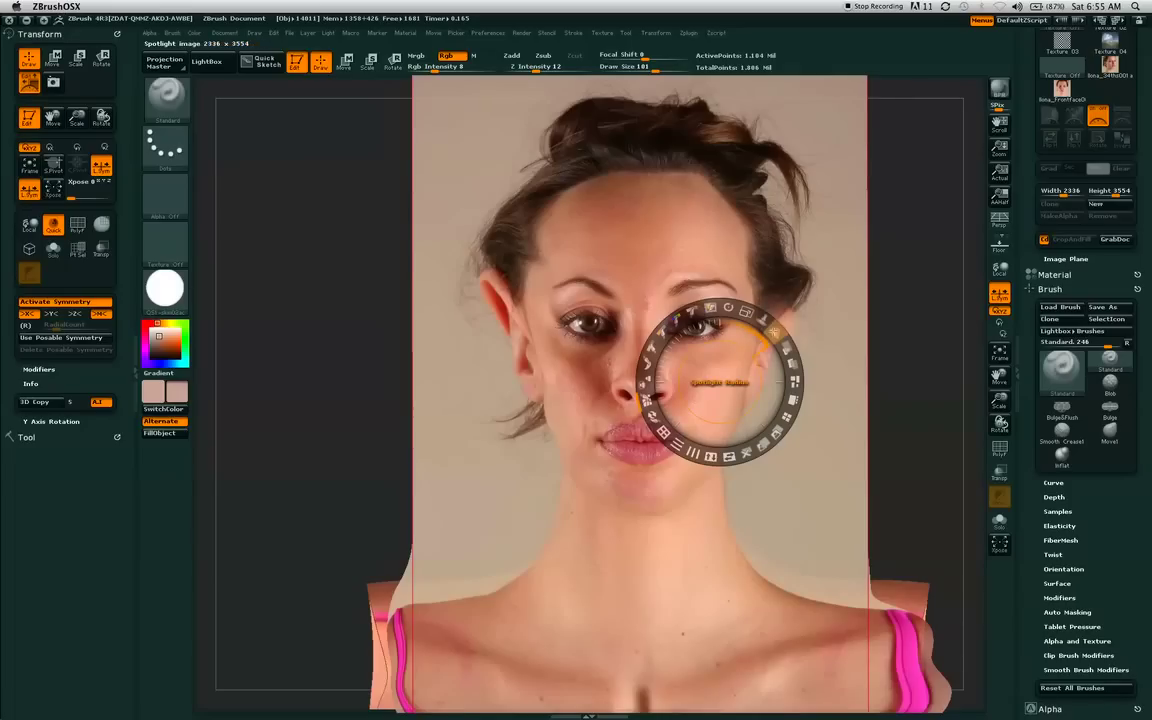
click(764, 319)
mouse_move(720, 382)
mouse_down()
mouse_move(675, 420)
mouse_move(661, 410)
mouse_move(722, 368)
mouse_move(728, 347)
mouse_move(707, 331)
mouse_move(717, 362)
mouse_up()
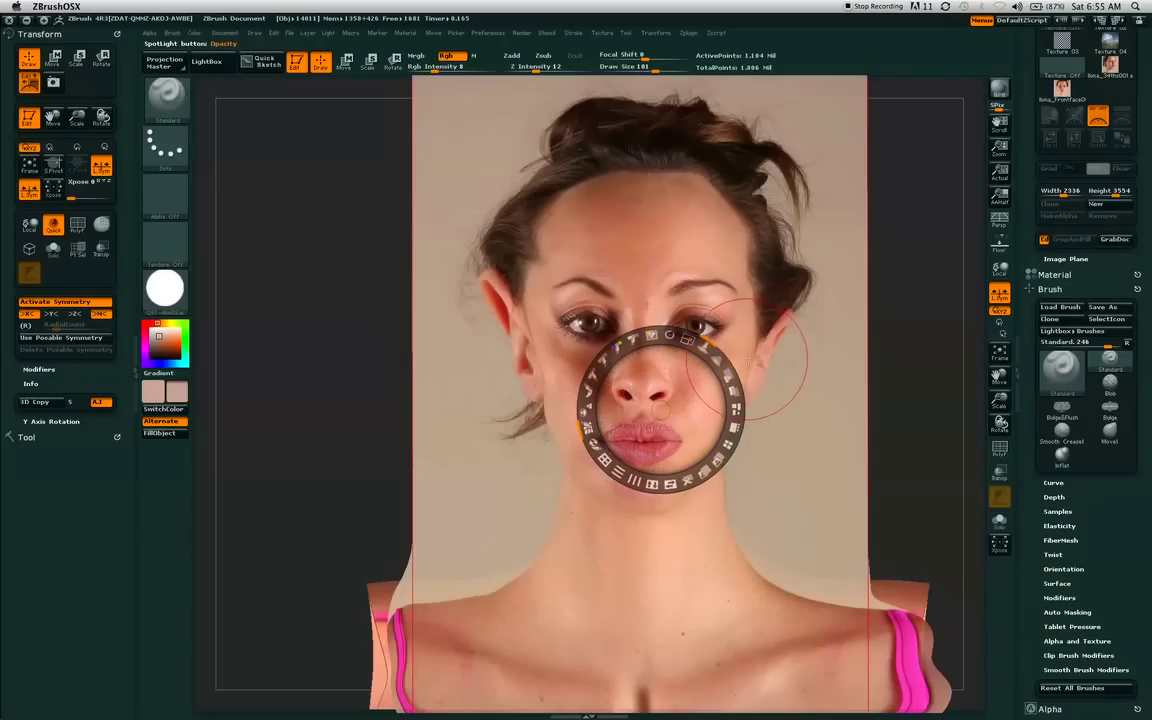
Try projecting the unpinned photo onto the model's cheeks, undo the stroke, and turn symmetry off.
key(z)
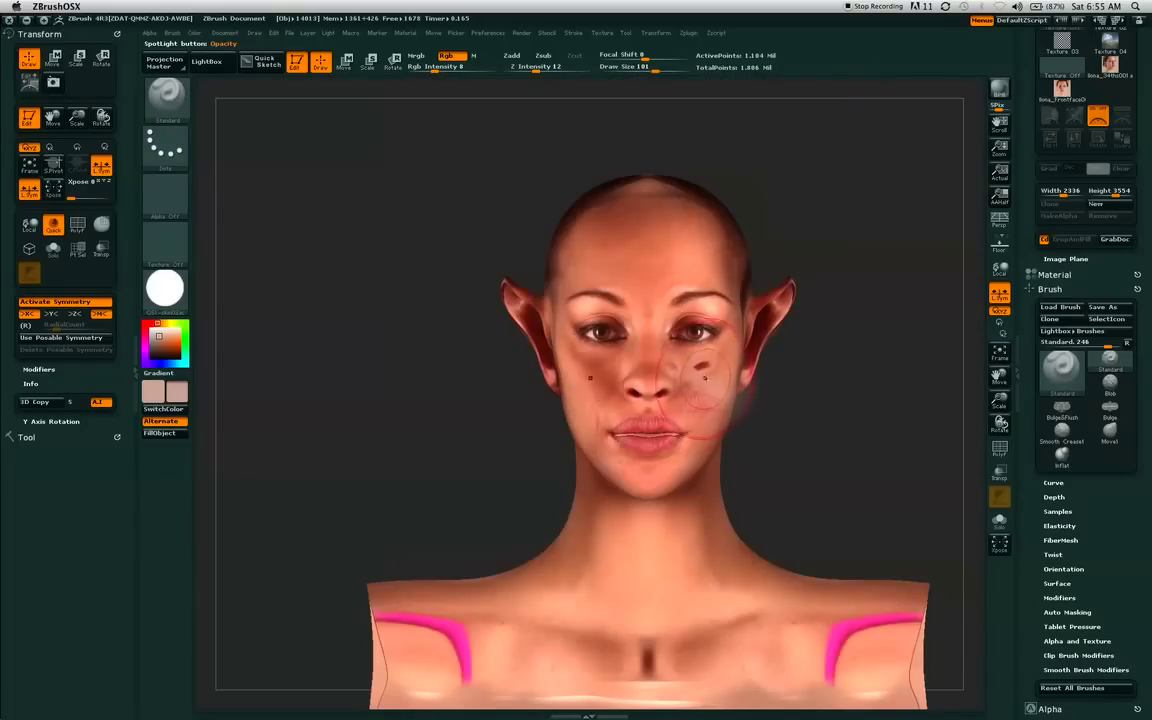
key(ctrl+z)
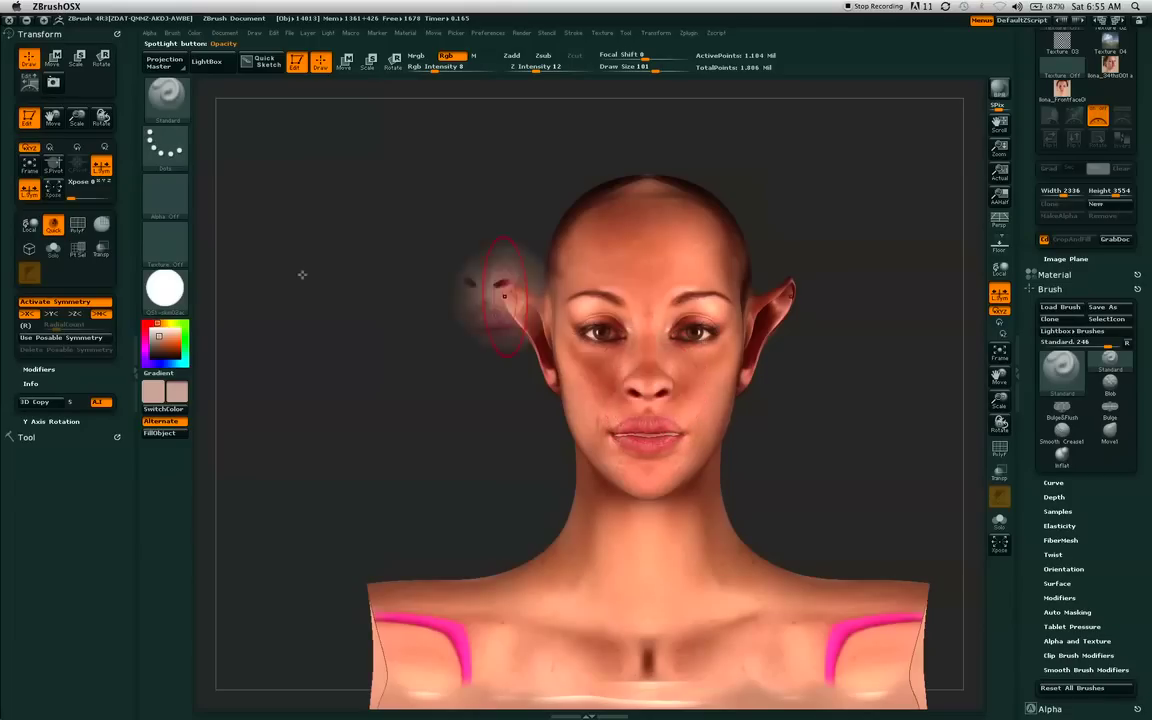
click(88, 302)
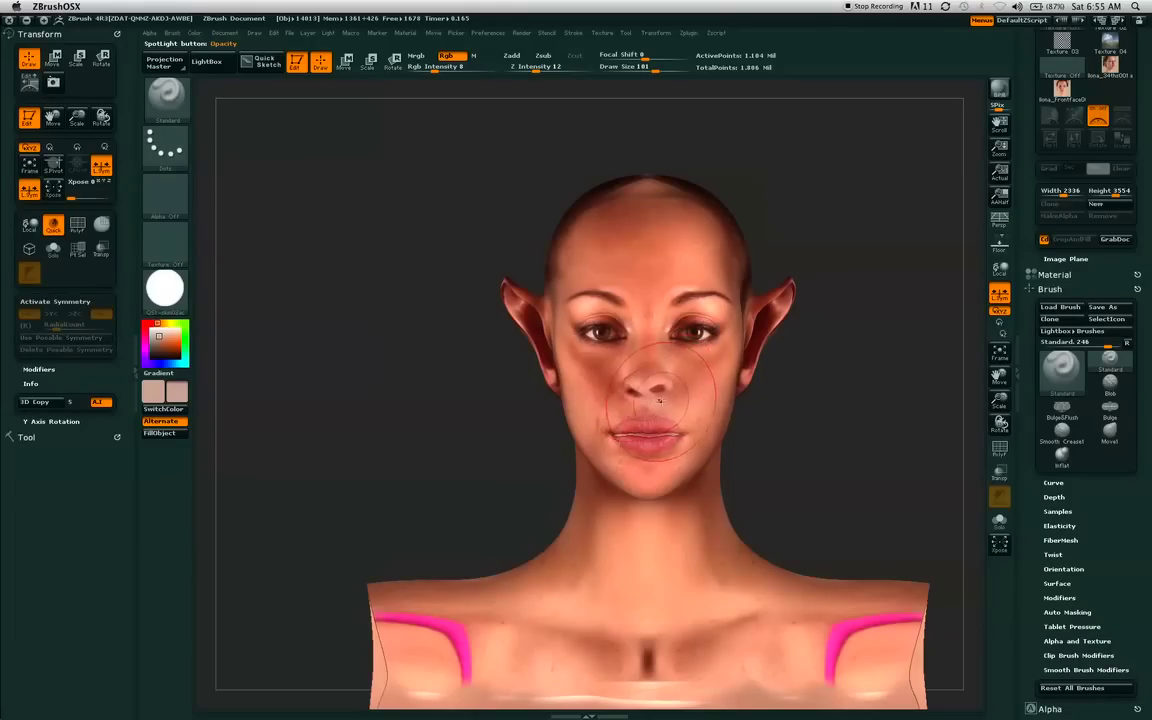
Try painting the photo's nose and lips onto the model's forehead, and undo the stroke.
mouse_move(665, 405)
mouse_down()
mouse_move(658, 250)
mouse_move(660, 262)
mouse_up()
key(ctrl)
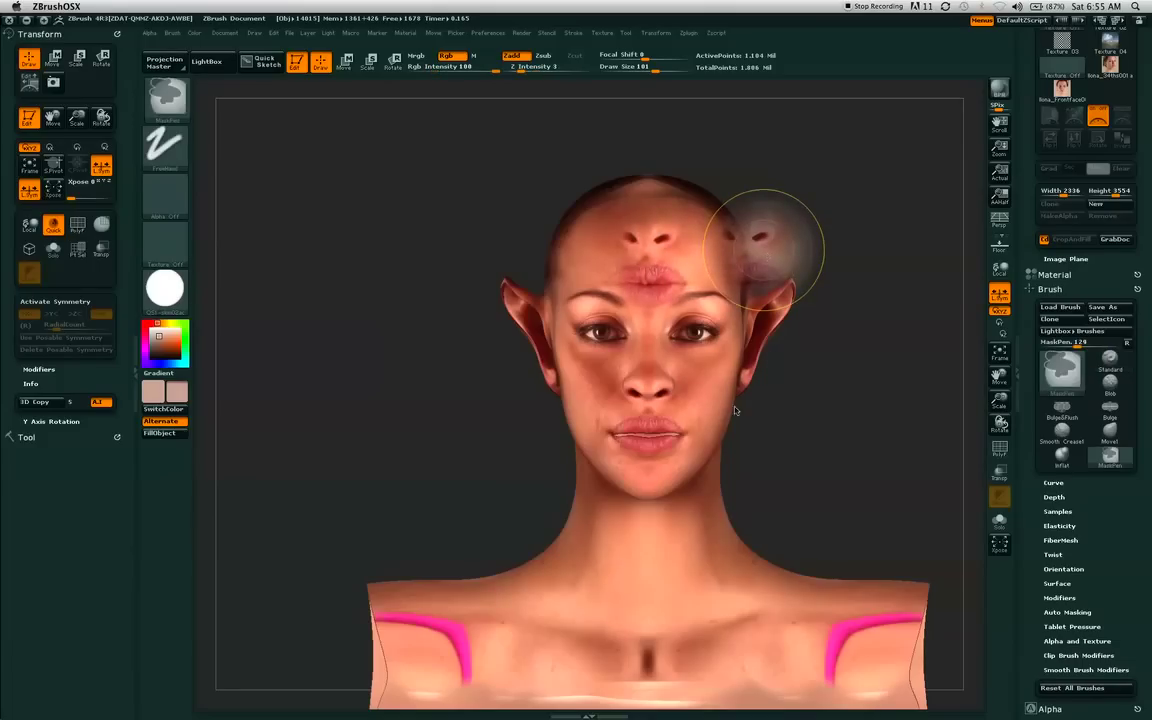
key(ctrl+z)
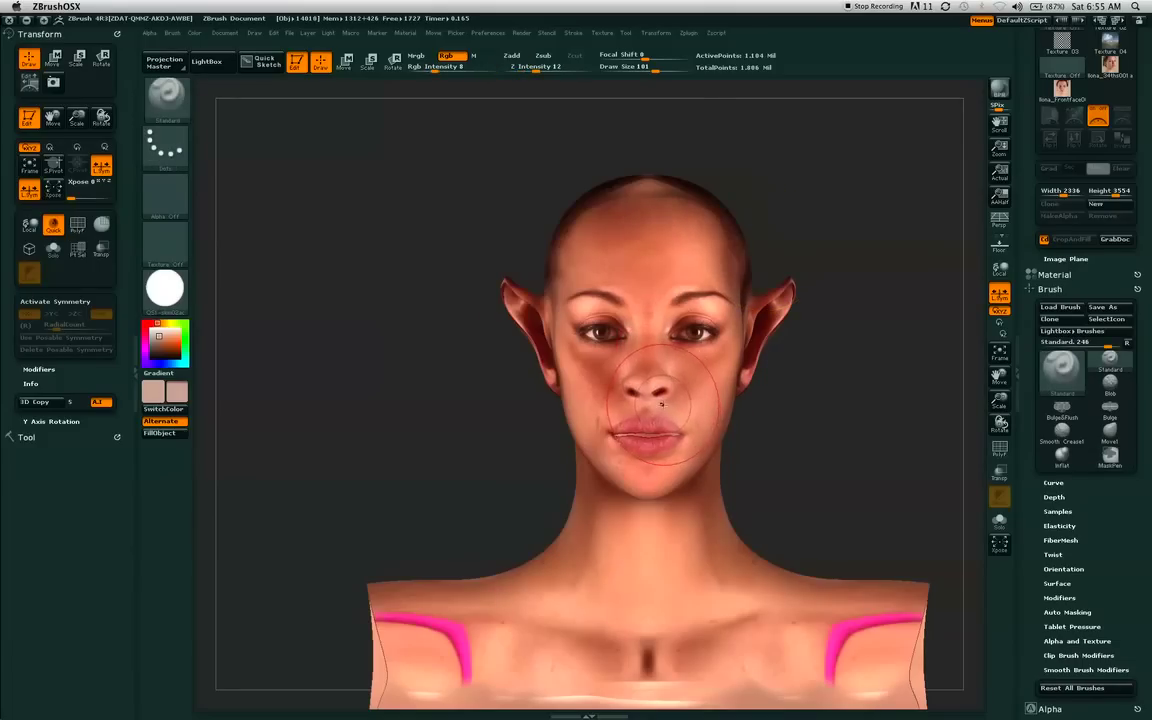
Move the Spotlight dial's center onto the bare skin of the photo's neck and return to projection painting.
drag(664, 405, 667, 406)
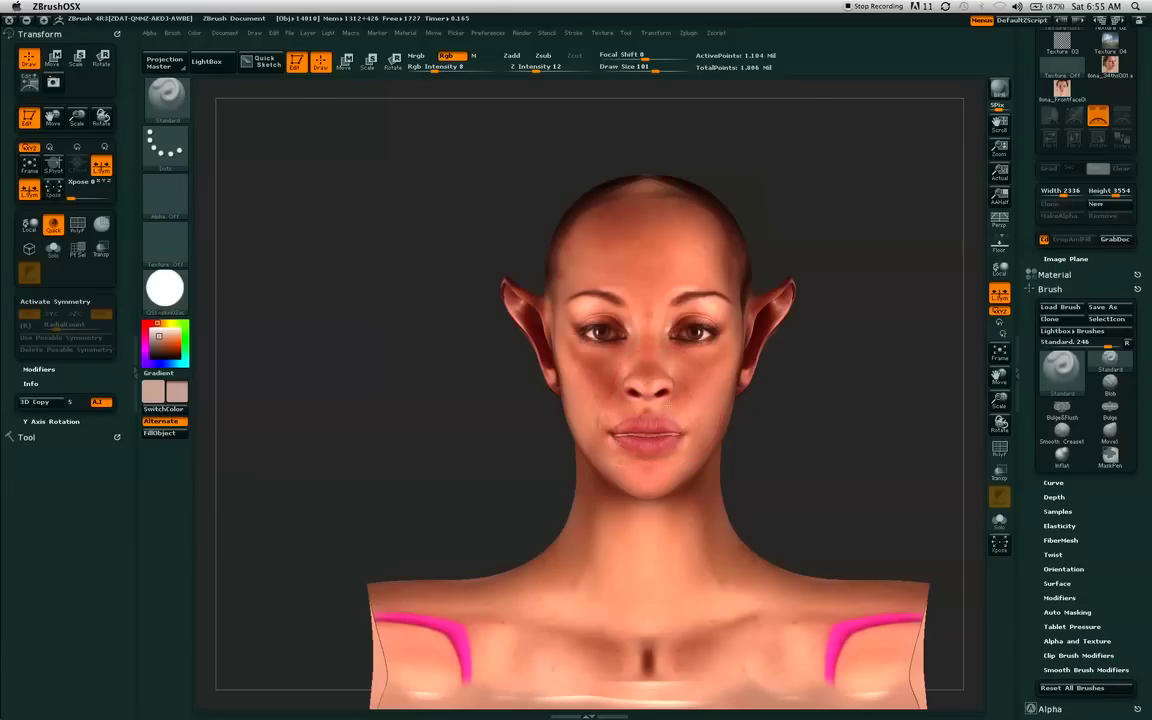
key(z)
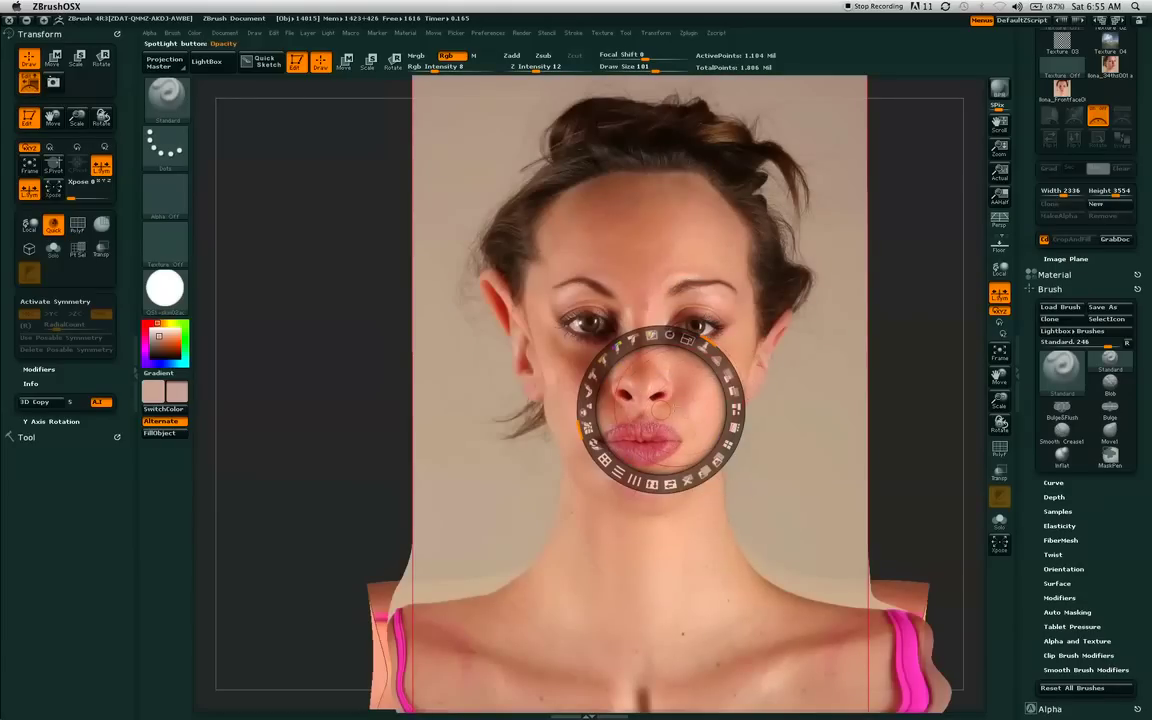
drag(660, 410, 640, 597)
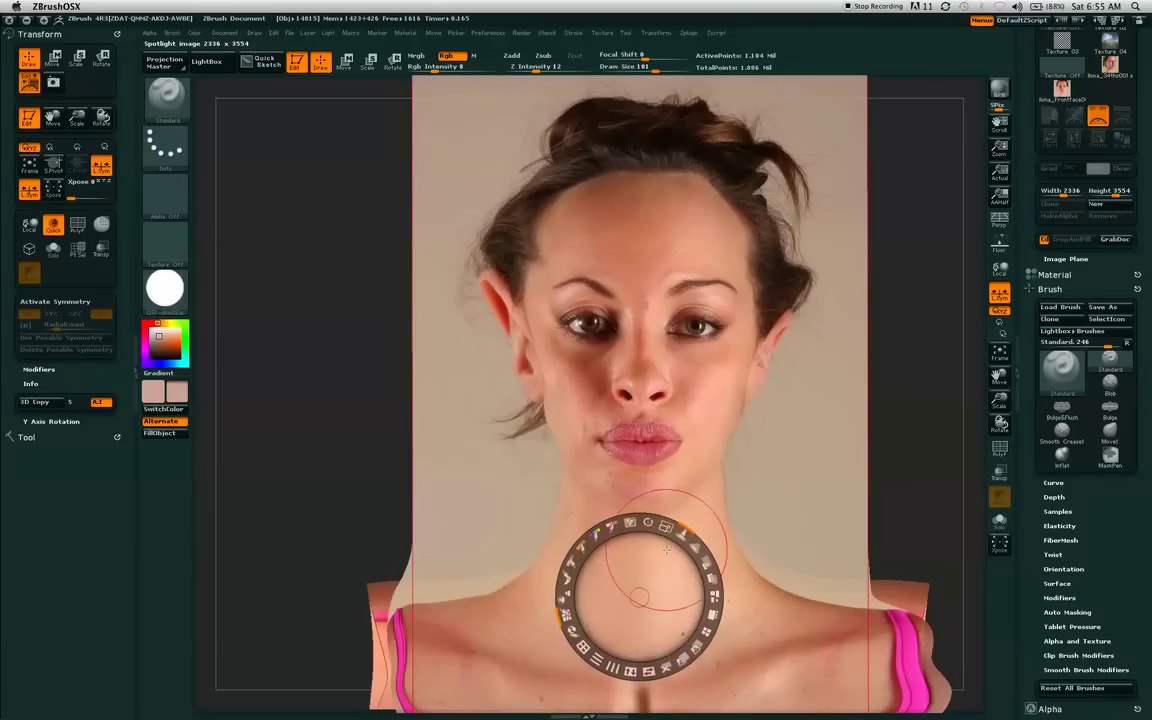
key(shift+z)
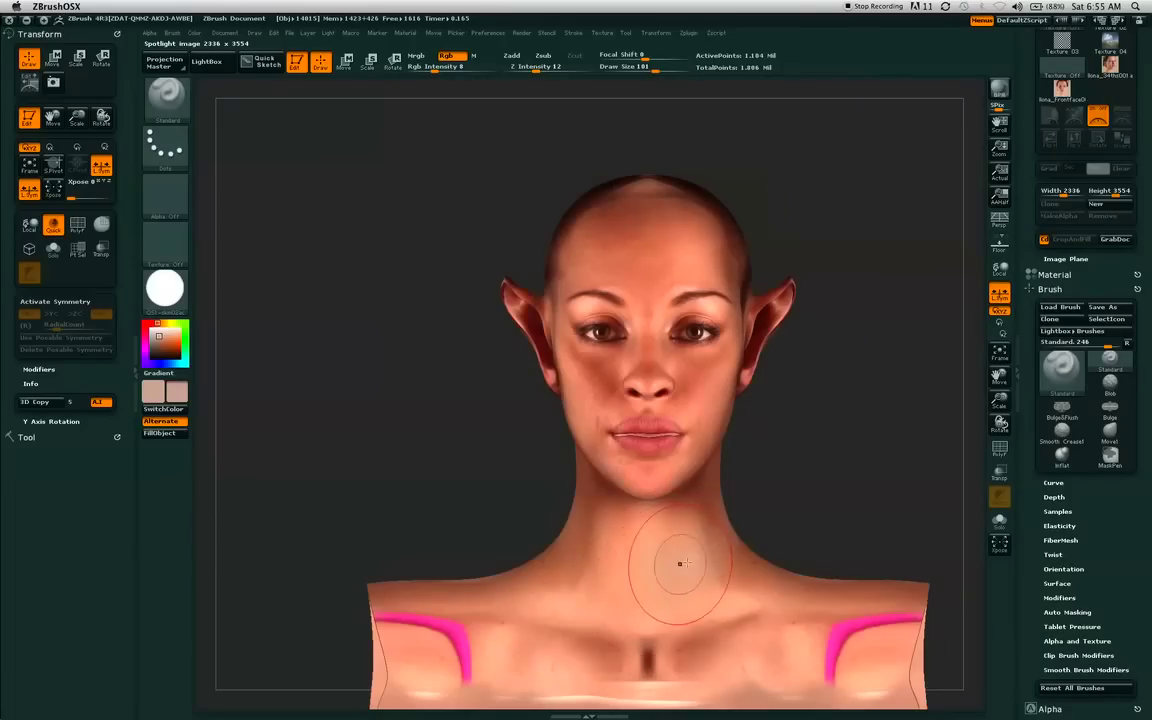
Undo the last projection stroke, try painting the photo's neck skin over the pink shoulder strap, and undo it.
key(ctrl+z)
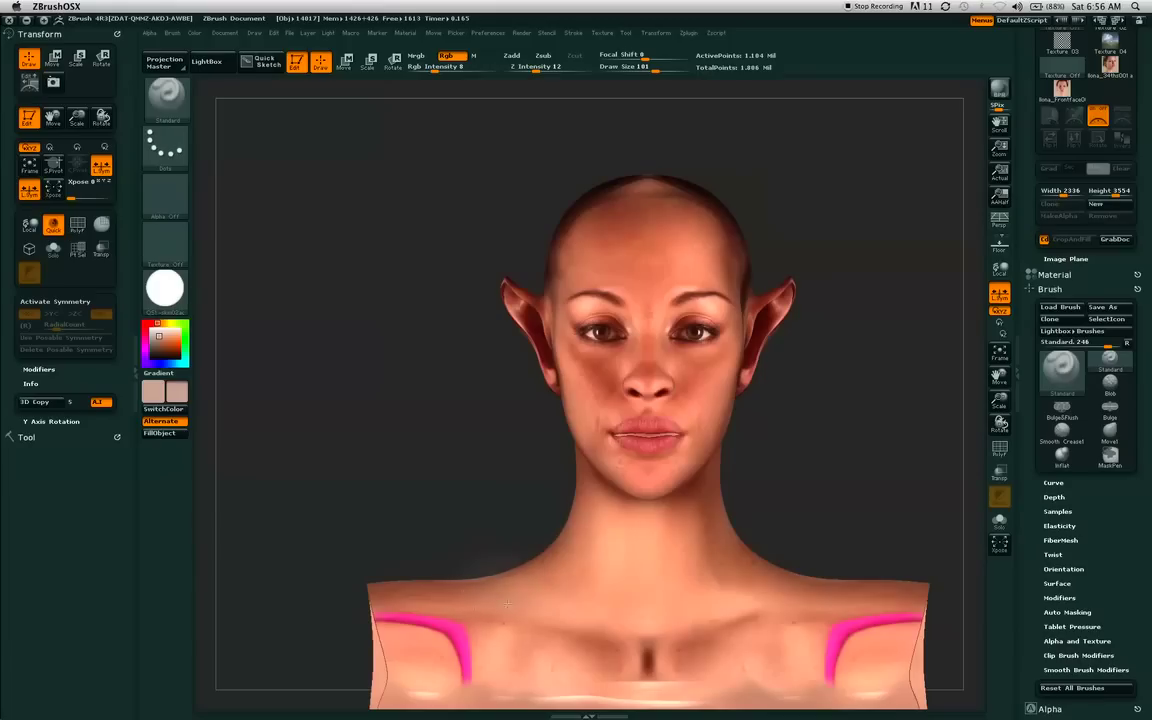
mouse_move(474, 652)
mouse_down()
mouse_move(448, 628)
mouse_move(398, 617)
mouse_up()
drag(477, 638, 475, 668)
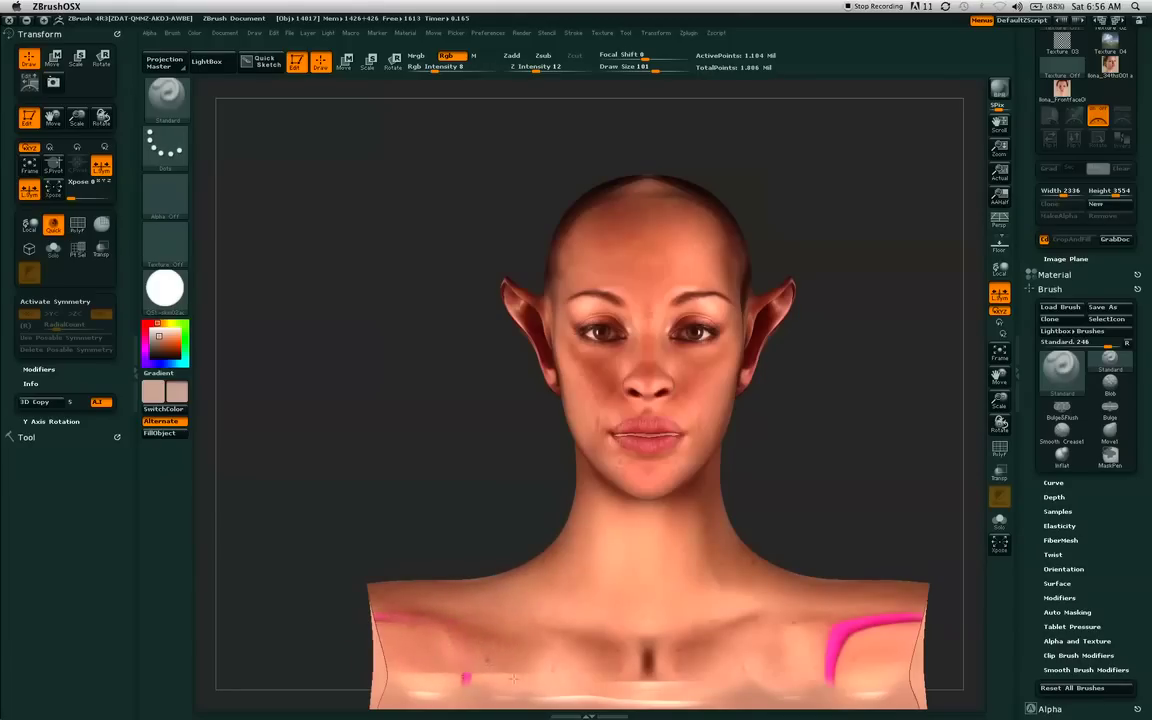
key(ctrl)
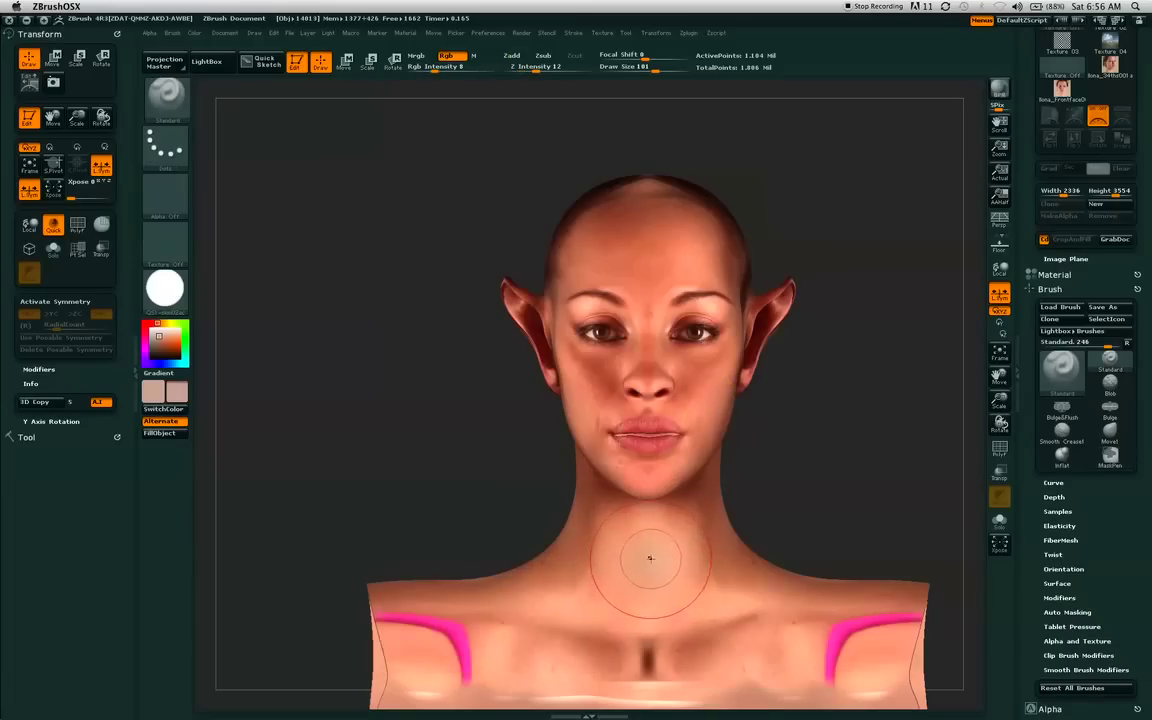
Check the photo's neck sample in Spotlight, try painting that skin over the chest and neck, and undo the neck stroke.
key(shift+z)
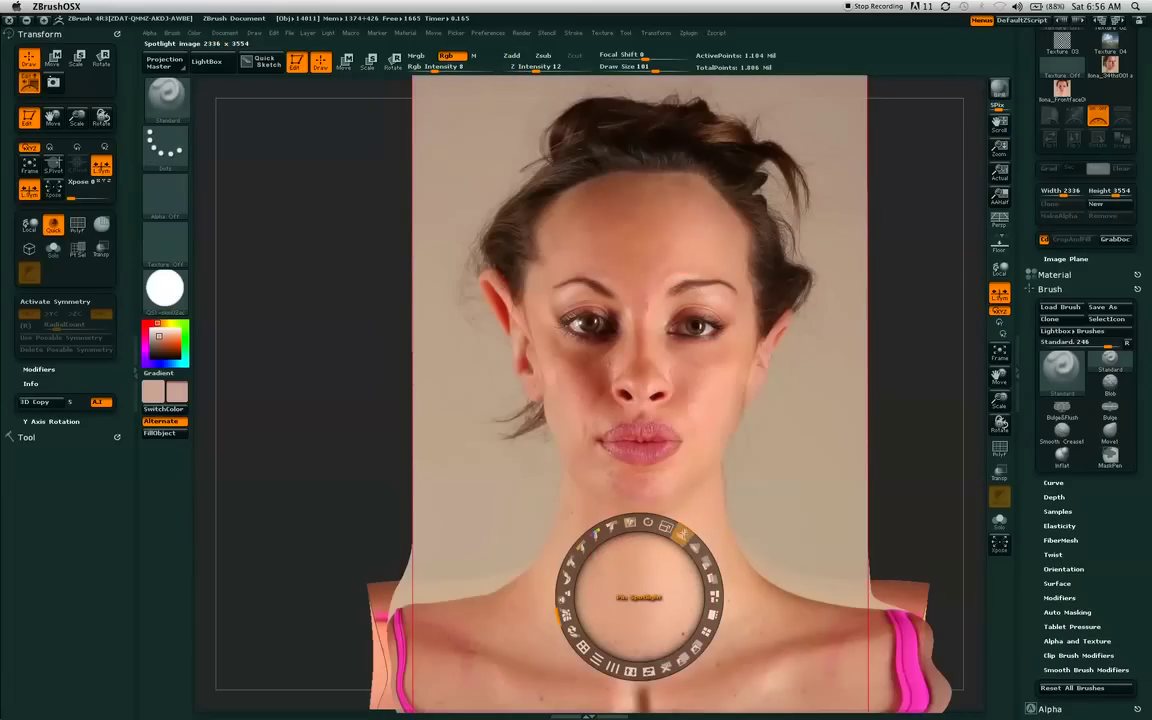
key(shift+z)
mouse_move(648, 645)
mouse_down()
mouse_move(586, 598)
mouse_move(630, 586)
mouse_move(651, 656)
mouse_up()
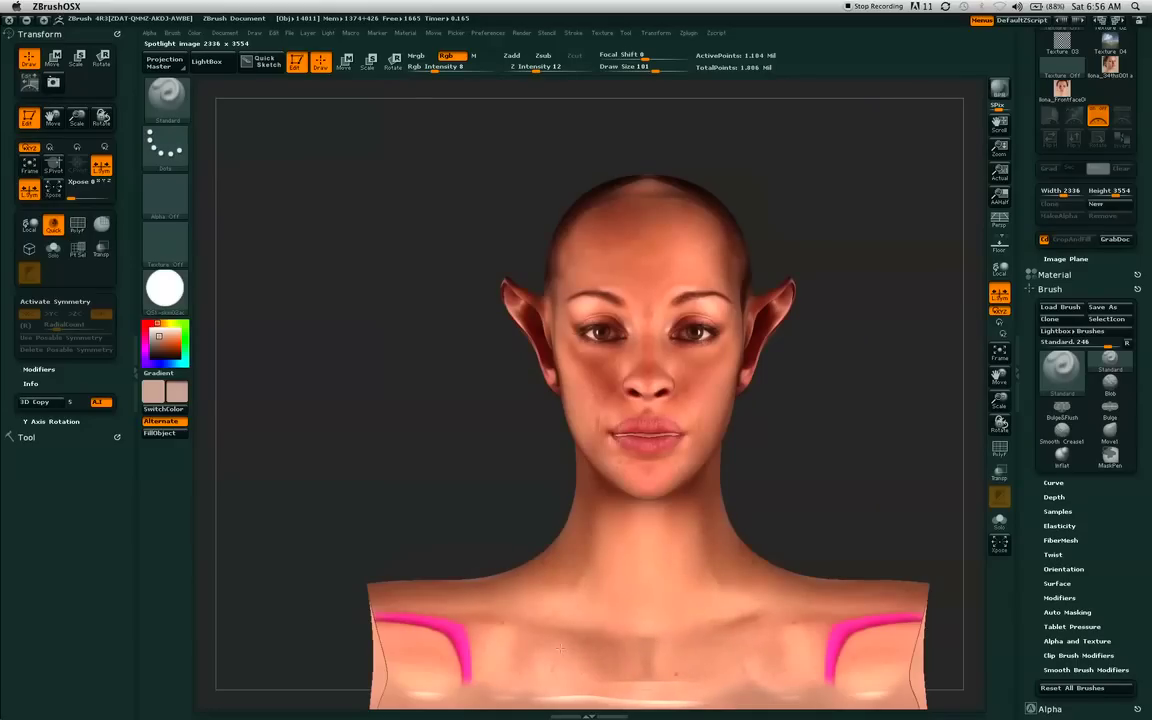
mouse_move(587, 575)
mouse_down()
mouse_move(584, 486)
mouse_move(610, 540)
mouse_up()
key(ctrl)
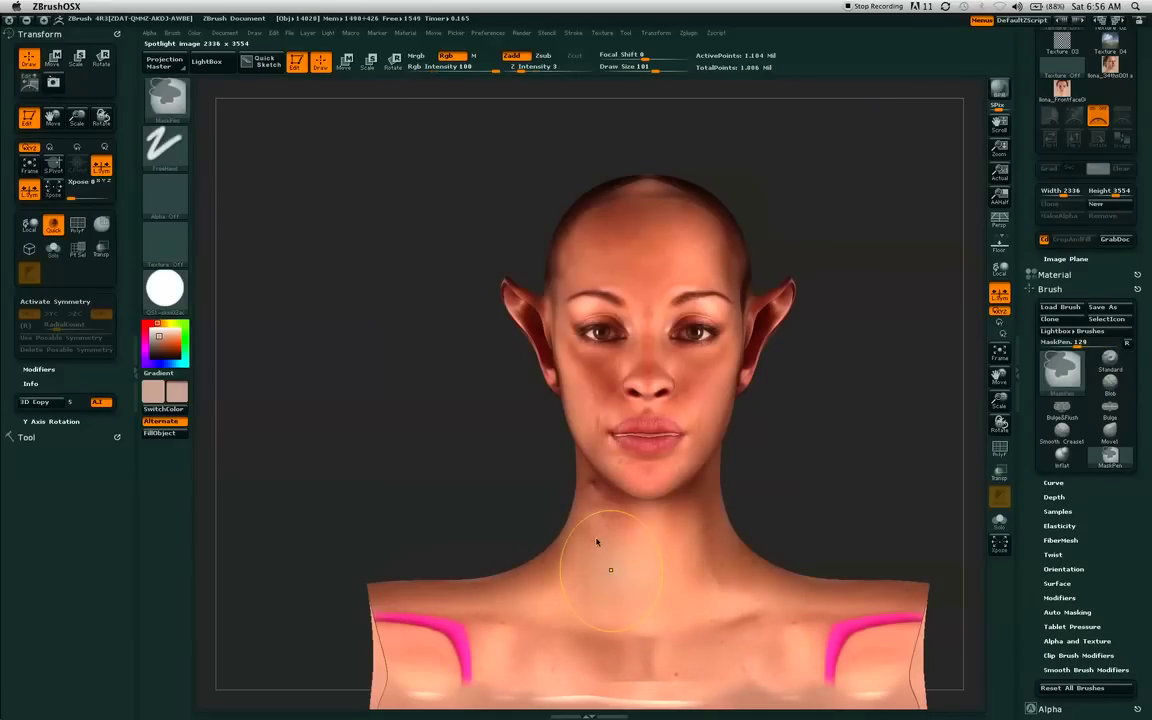
key(ctrl+z)
Cover the dark mark at the center of the chest with the photo's bare skin, and turn Spotlight off.
mouse_move(547, 572)
mouse_down()
mouse_move(590, 580)
mouse_move(612, 600)
mouse_up()
key(ctrl)
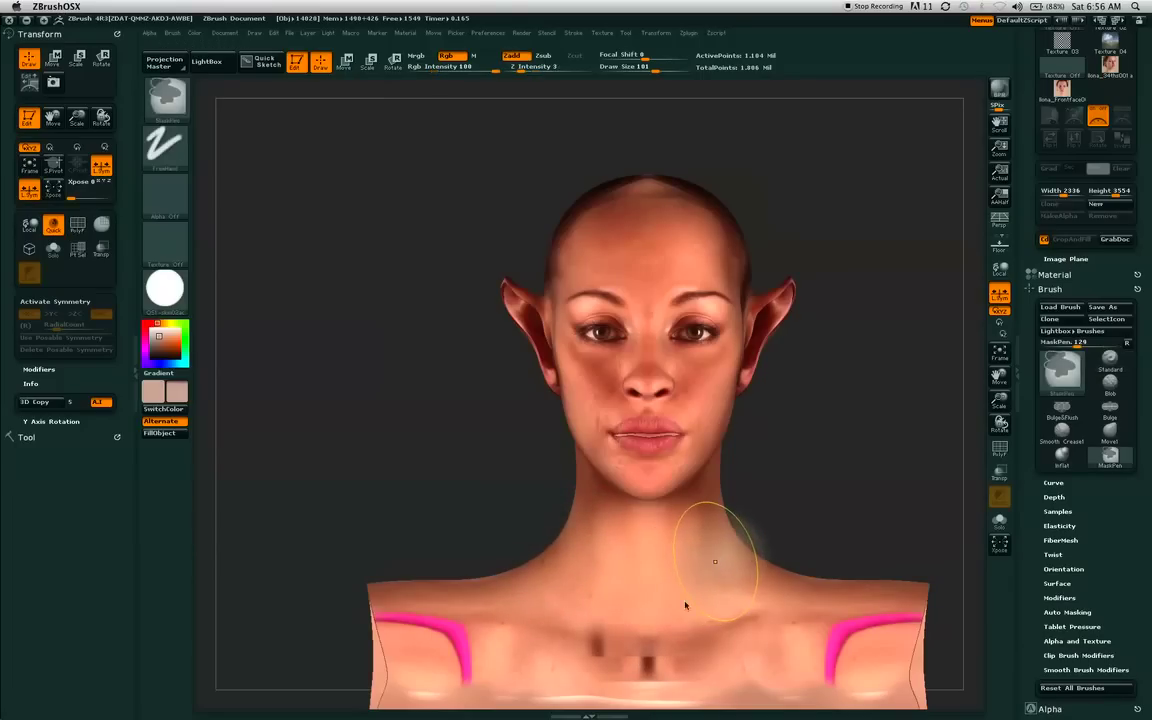
key(ctrl+z)
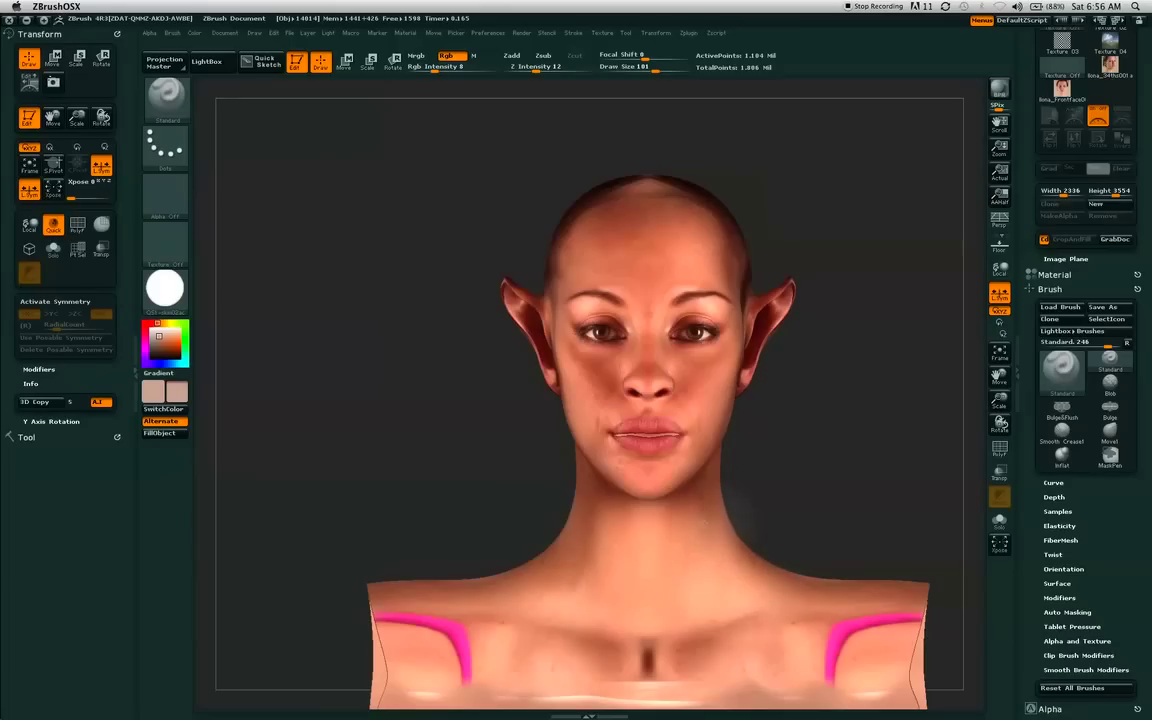
key(shift)
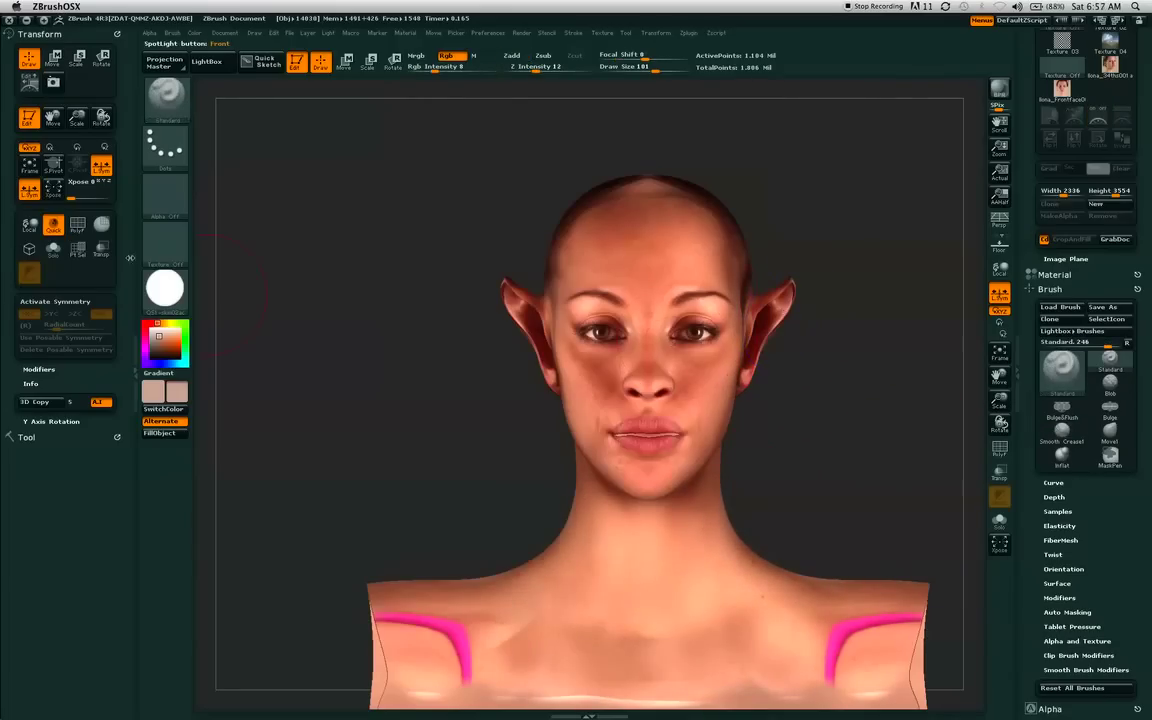
Sample a light skin tone from the model, and set the Standard brush to Draw Size 29 with the Color Spray stroke.
drag(124, 315, 126, 274)
key(c)
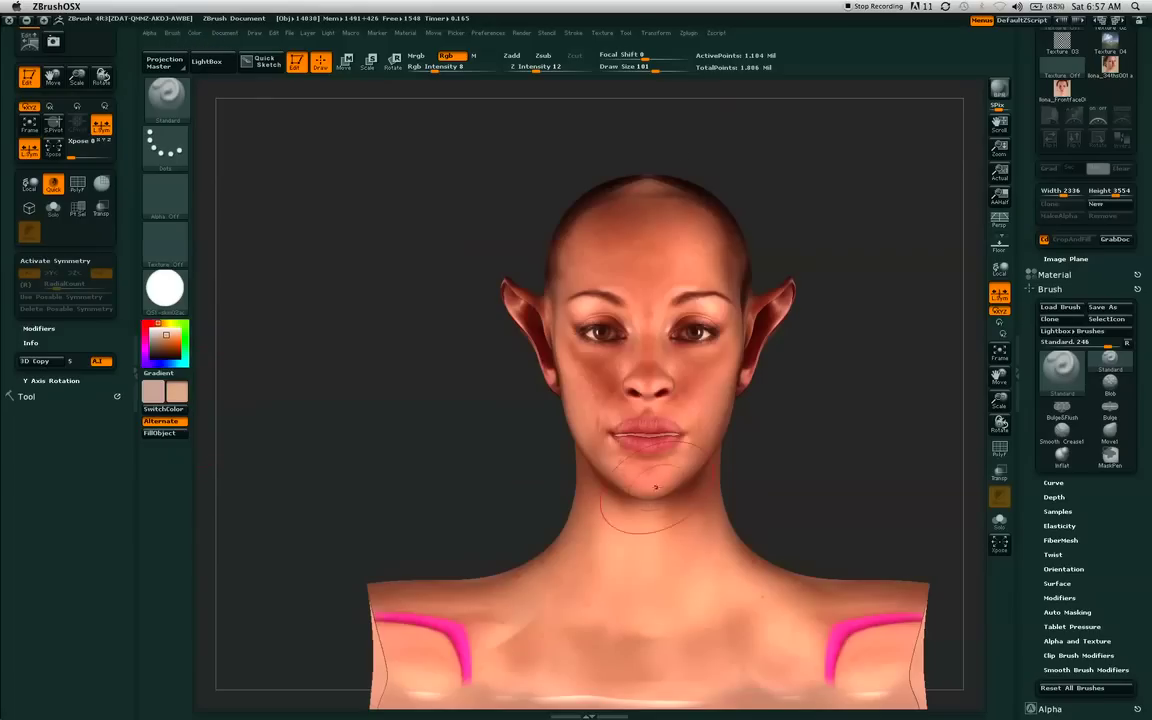
click(634, 66)
text(15)
drag(634, 67, 631, 66)
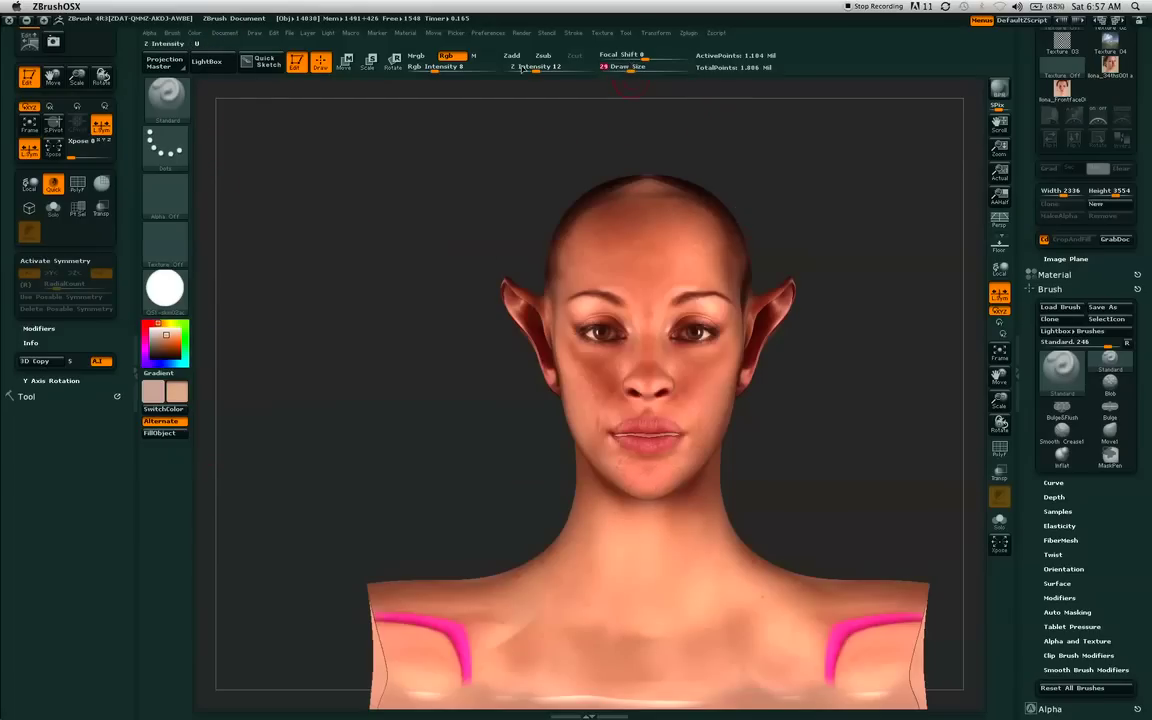
click(165, 148)
click(374, 162)
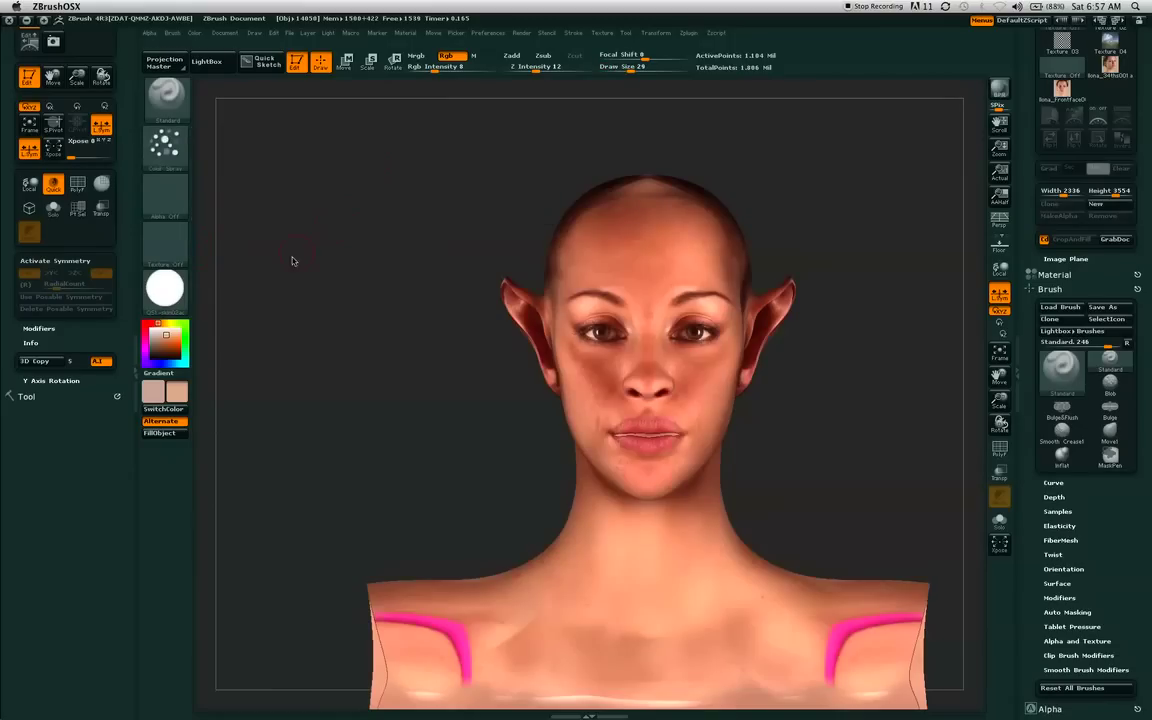
Set the brush's two colors to a reddish cheek tone and a light chest tone, and enable Gradient.
drag(165, 334, 603, 372)
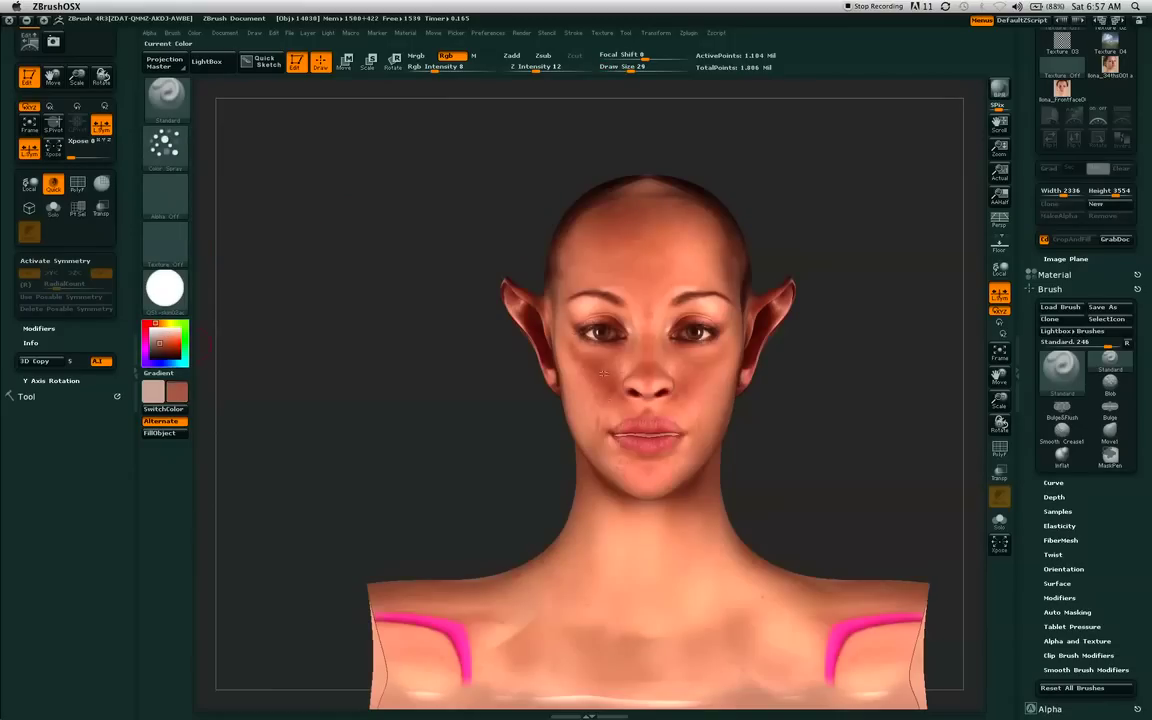
click(168, 410)
drag(168, 350, 630, 614)
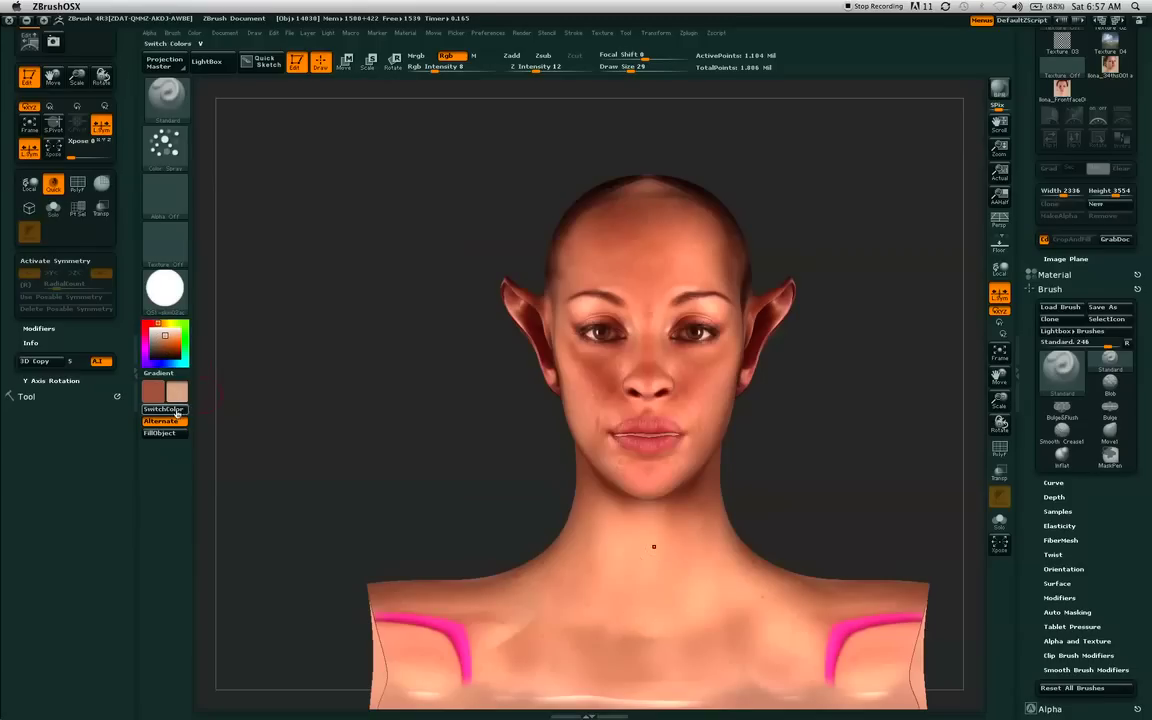
click(167, 374)
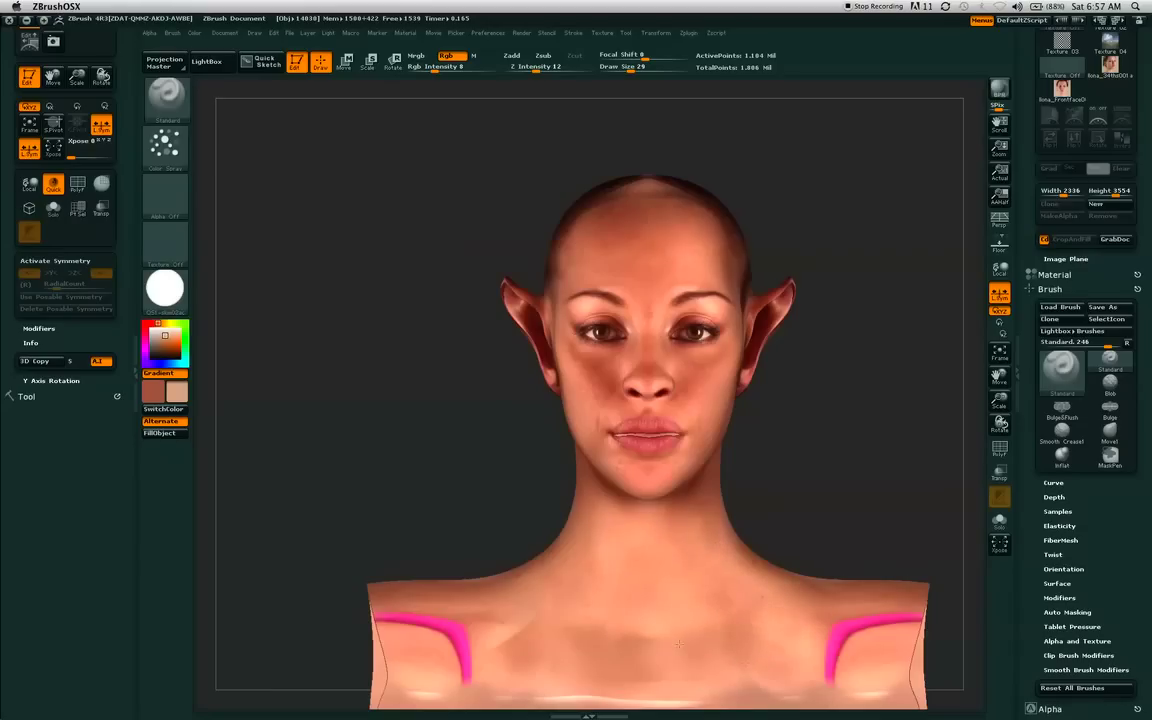
Swap the two gradient colors and undo the test sprays on the chest.
key(ctrl)
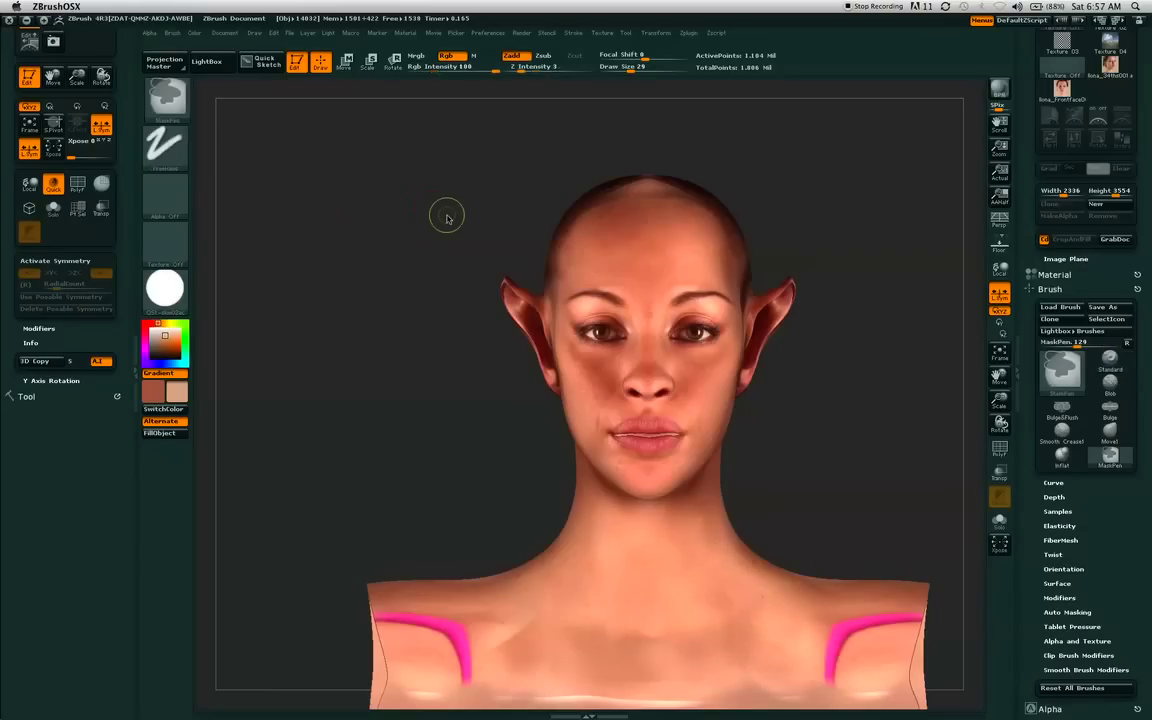
click(180, 409)
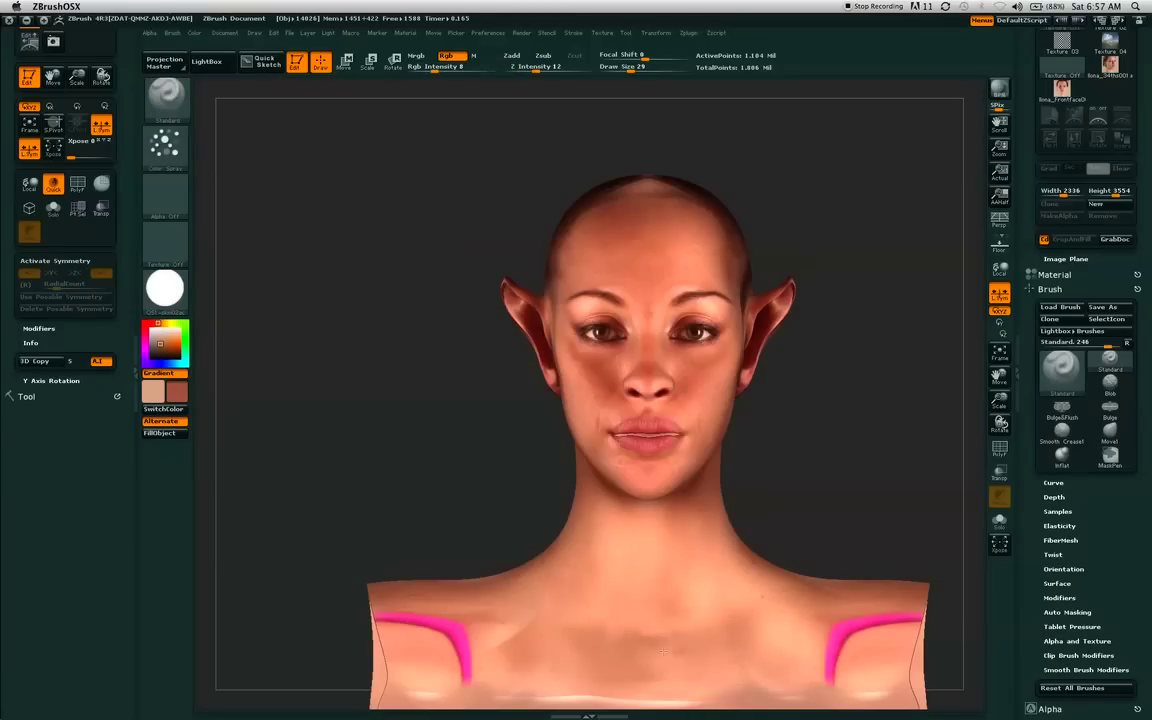
key(ctrl)
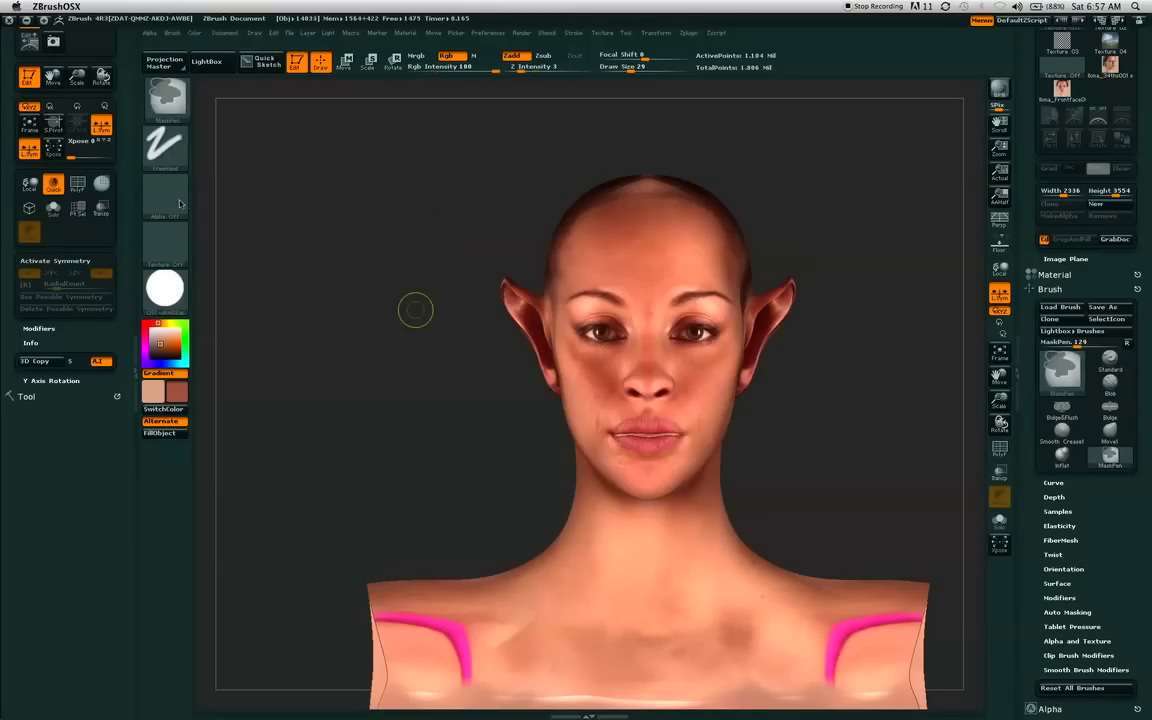
Assign BrushAlpha to the spray brush and replace the reddish color with a light skin tone sampled from the upper chest.
click(175, 202)
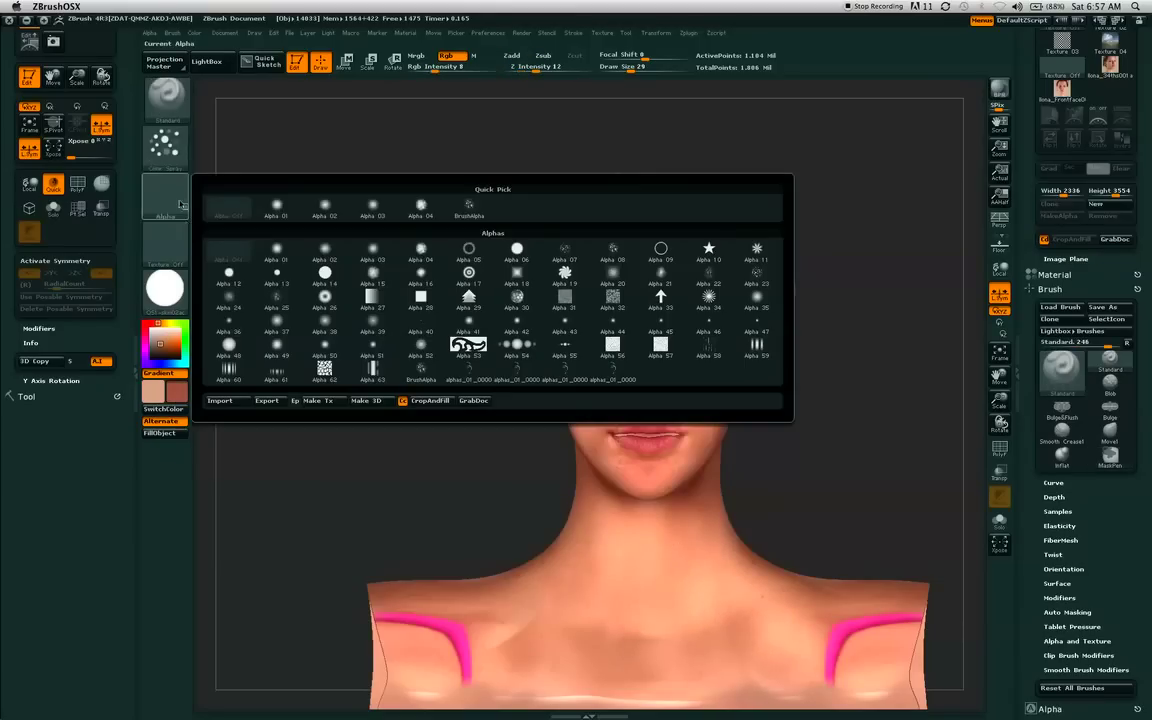
click(470, 207)
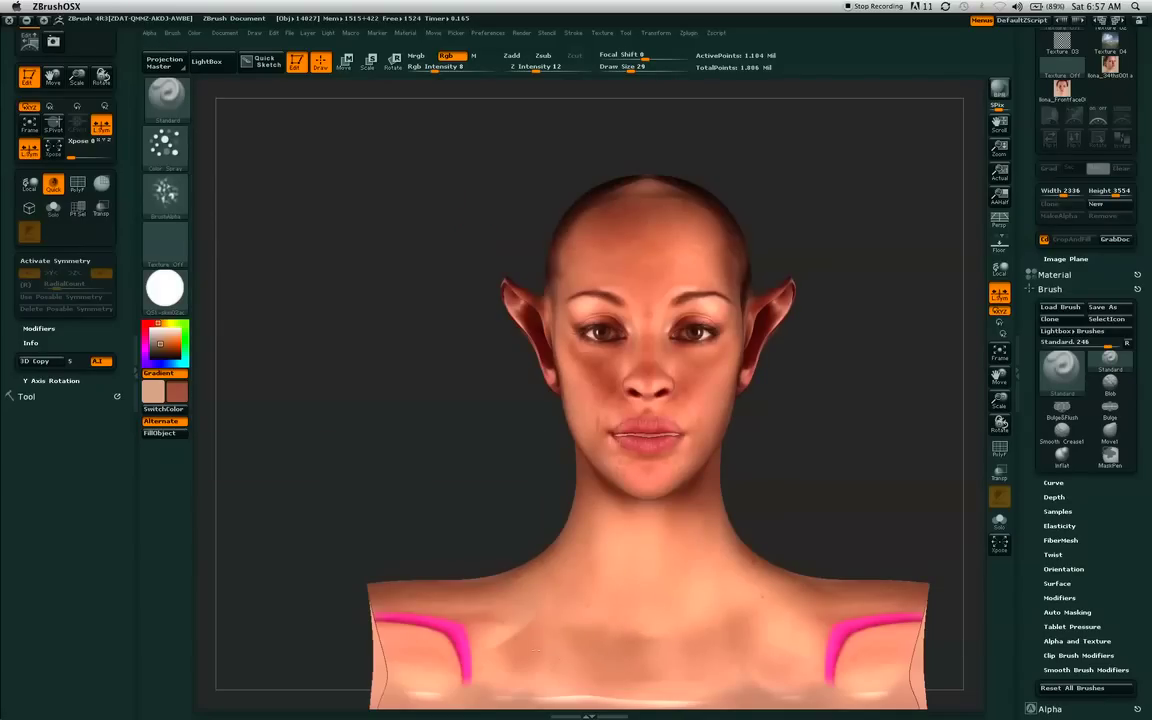
click(160, 350)
drag(162, 391, 705, 583)
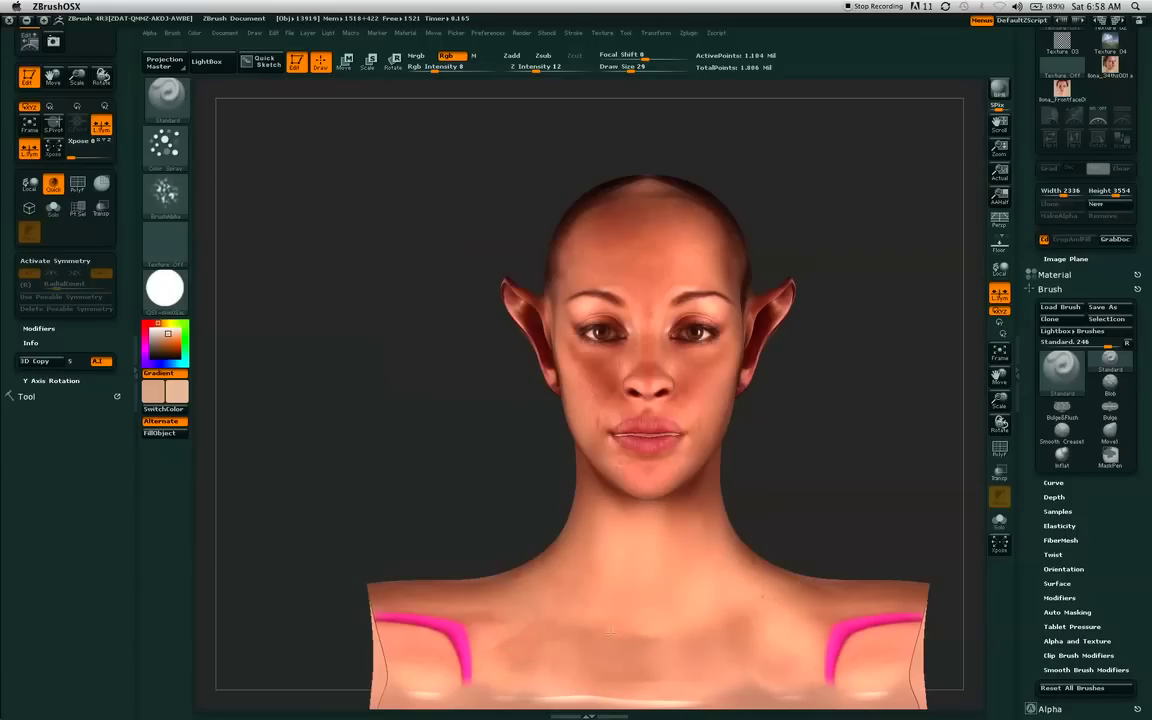
Set the Rgb Intensity to 10 and the Focal Shift to 61, and undo the test spray on the forehead.
click(437, 69)
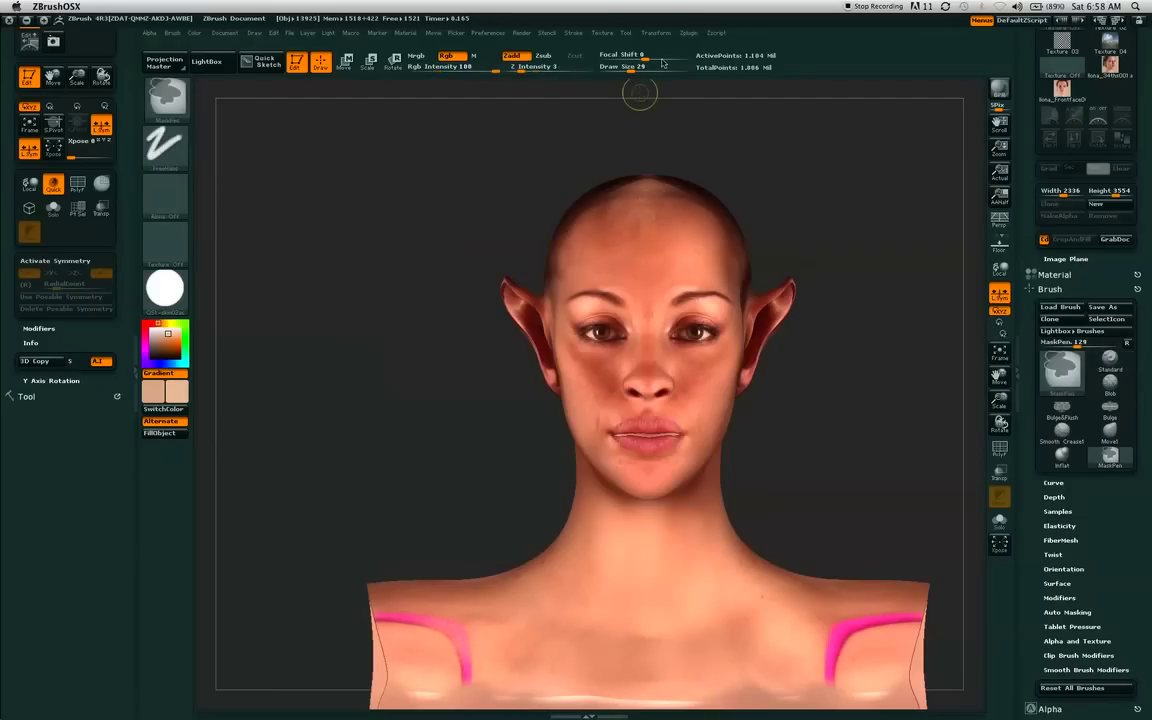
drag(644, 57, 673, 57)
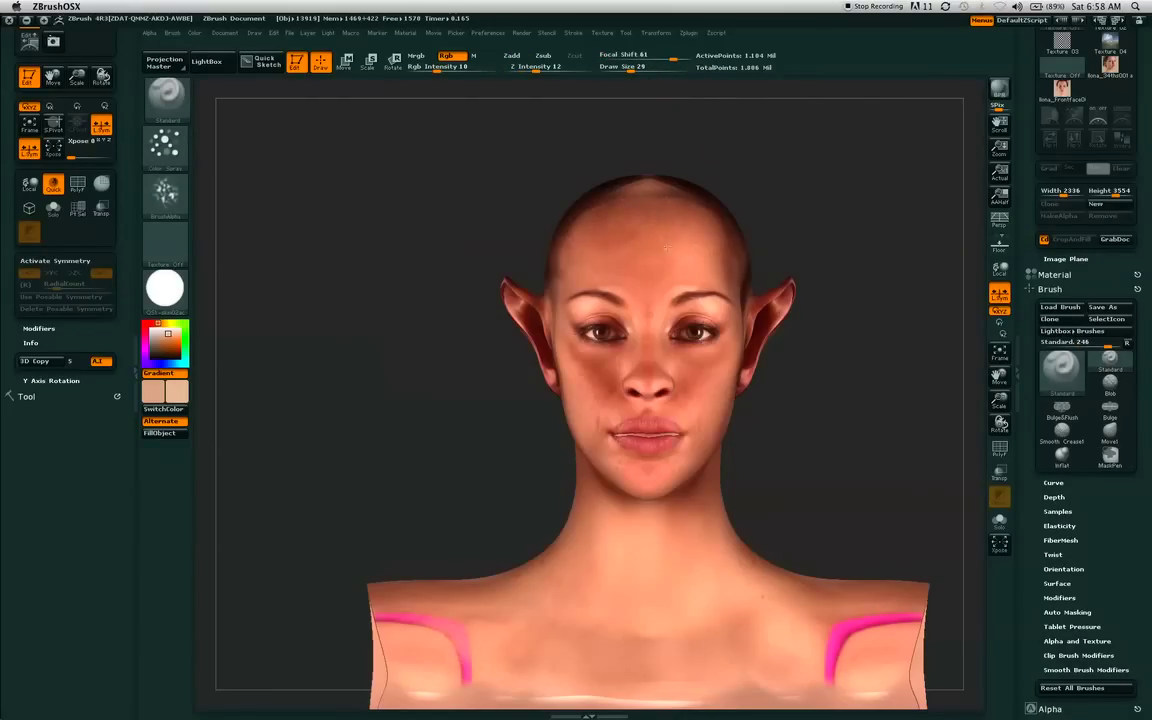
key(ctrl)
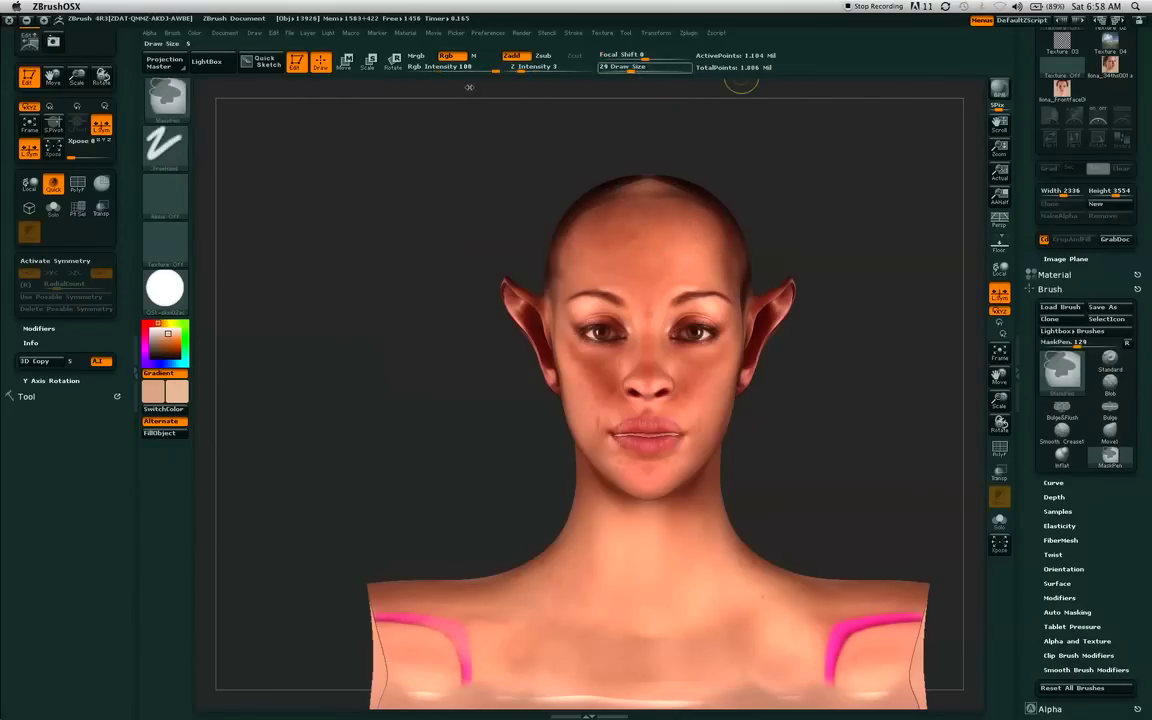
Spray the light skin tone across the forehead at Rgb Intensity 5 and Draw Size 97.
drag(448, 73, 430, 77)
drag(633, 71, 656, 75)
mouse_move(670, 226)
mouse_down()
mouse_move(650, 217)
mouse_move(609, 229)
mouse_up()
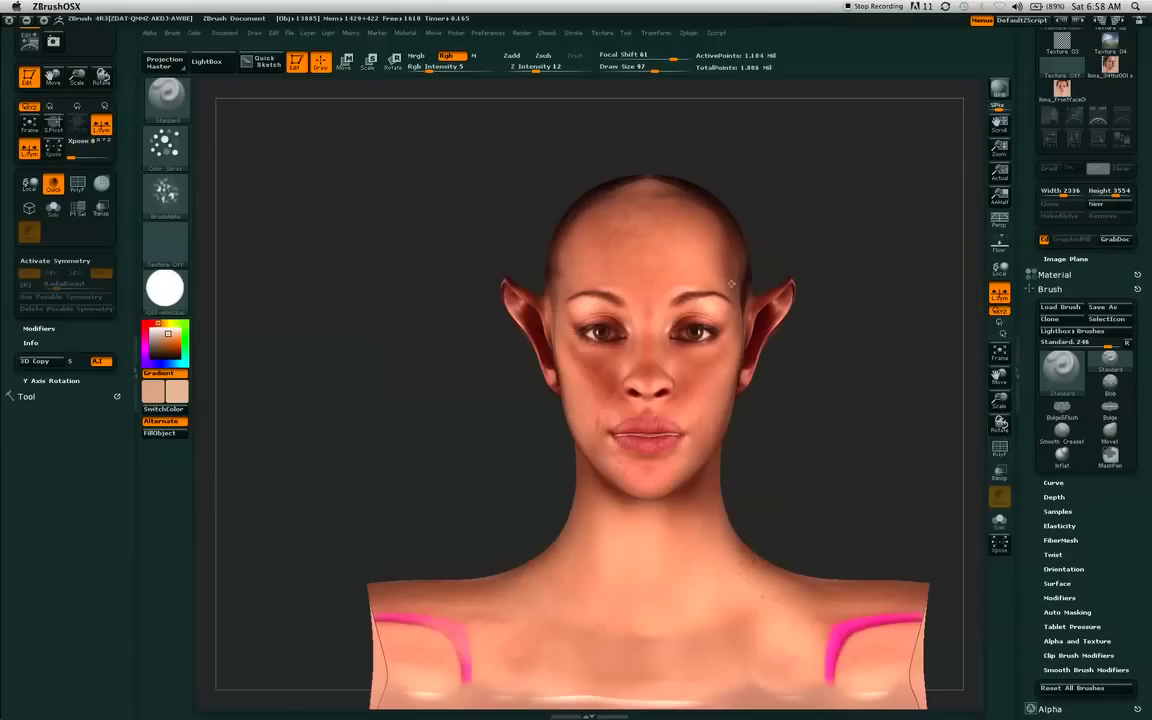
Spray skin tone over the hairline and upper forehead at Rgb Intensity 14, using Draw Size 61.
click(438, 66)
text(1)
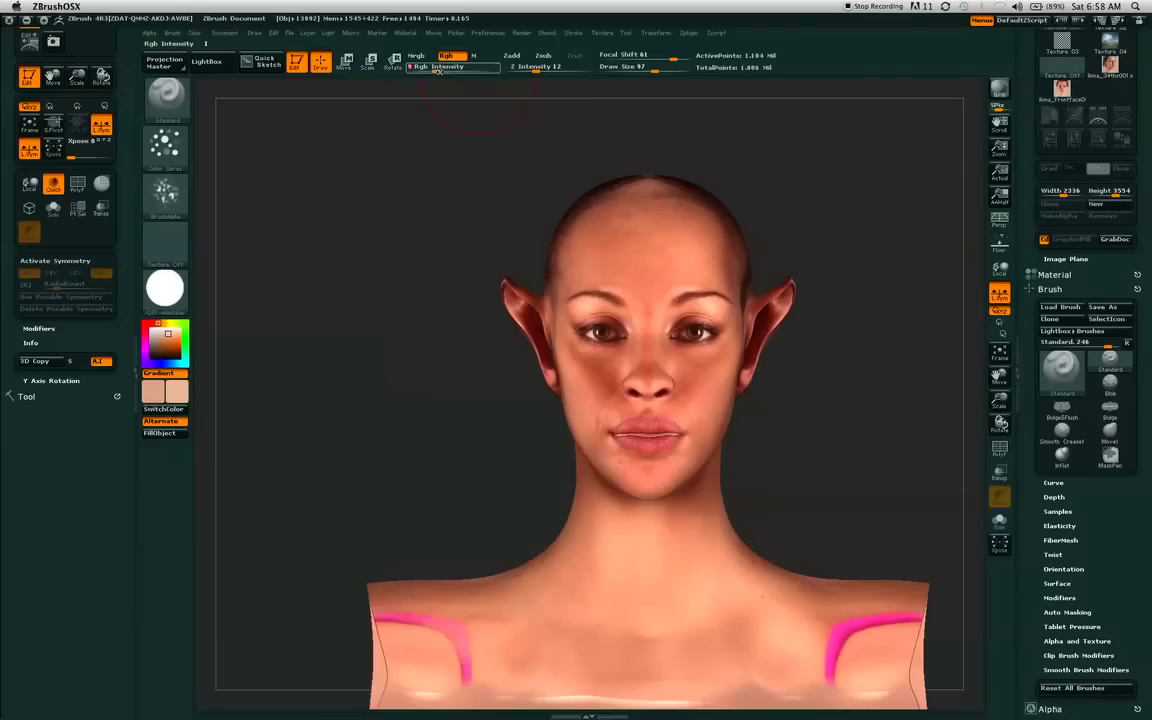
text(4)
key(Return)
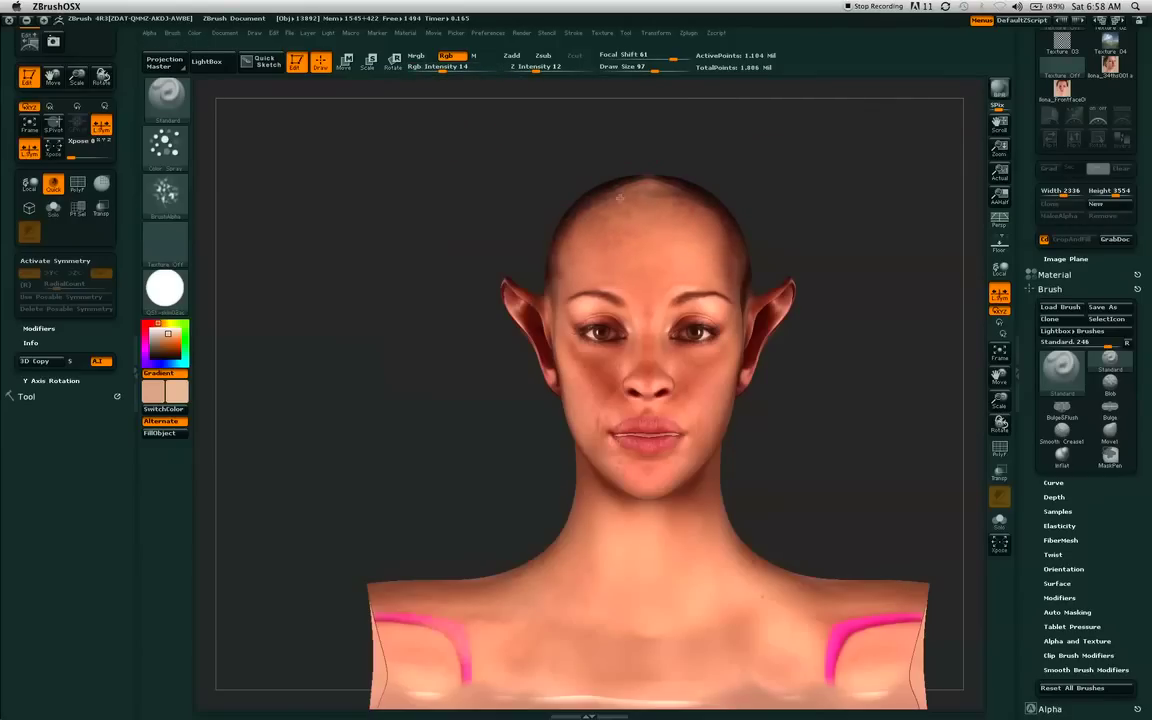
click(648, 67)
drag(648, 67, 643, 67)
mouse_move(636, 222)
mouse_down()
mouse_move(620, 198)
mouse_move(597, 213)
mouse_up()
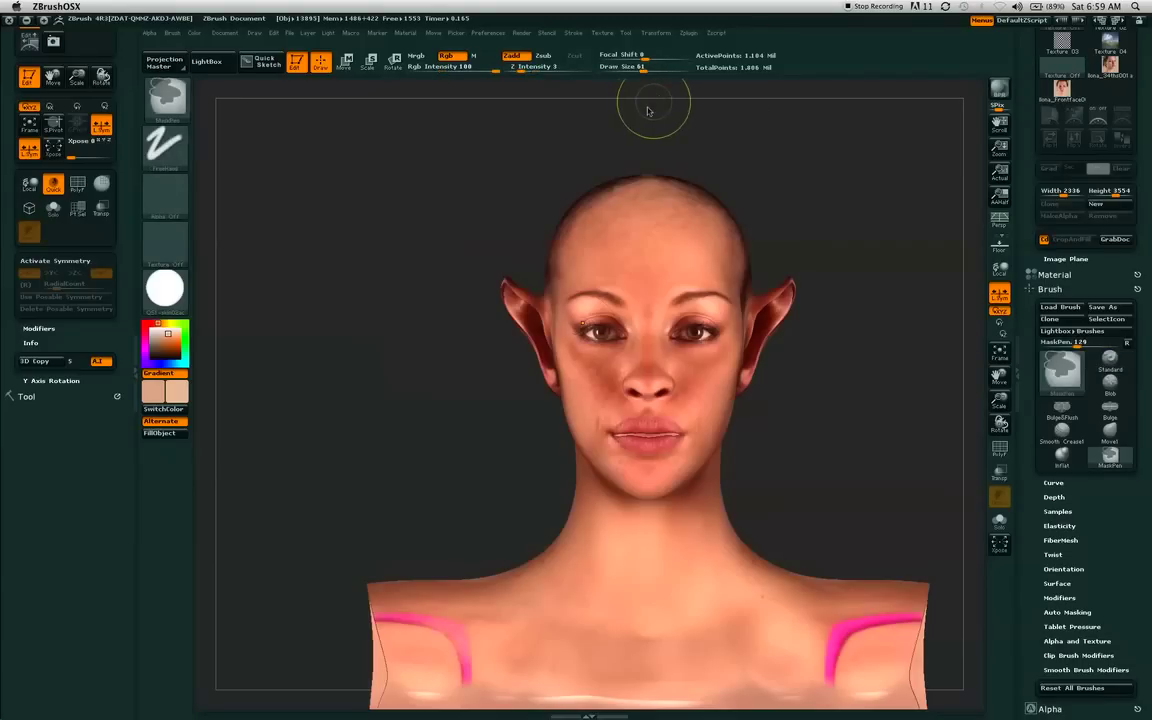
Soften the reddish patches on the cheeks and lower face with light skin tone at Rgb Intensity 5.
click(429, 69)
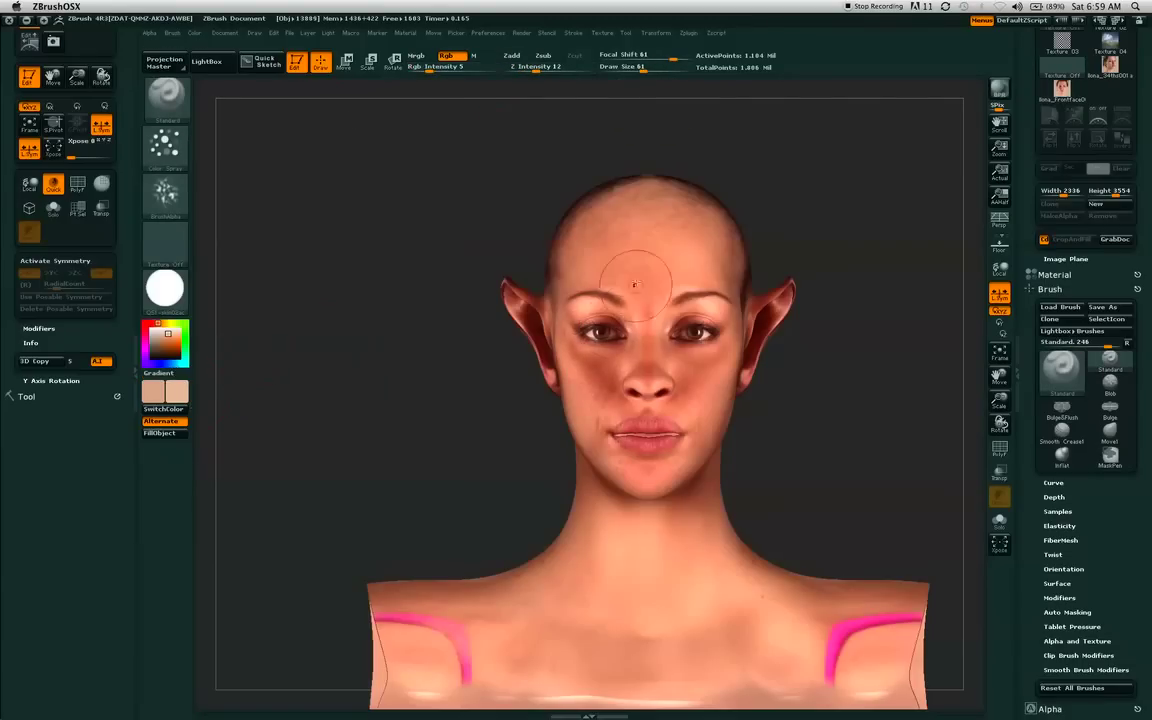
drag(606, 373, 613, 384)
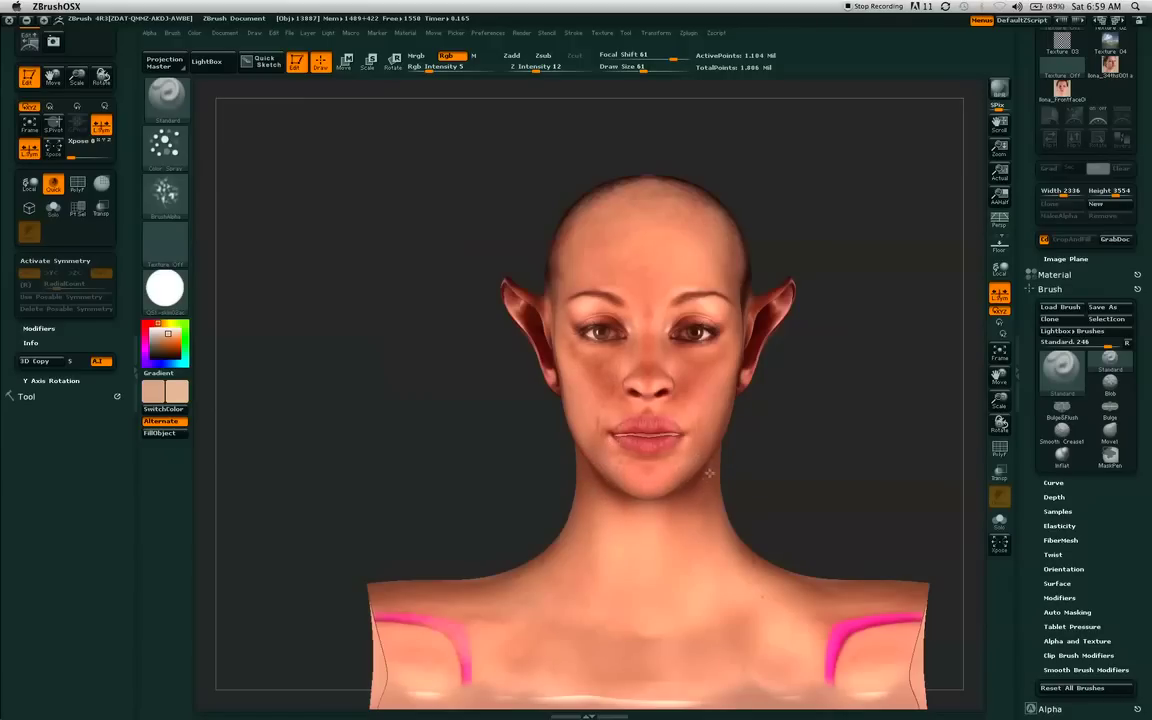
Spray skin tone over the side of the face and jaw below the ear at Rgb Intensity 11.
drag(856, 363, 860, 312)
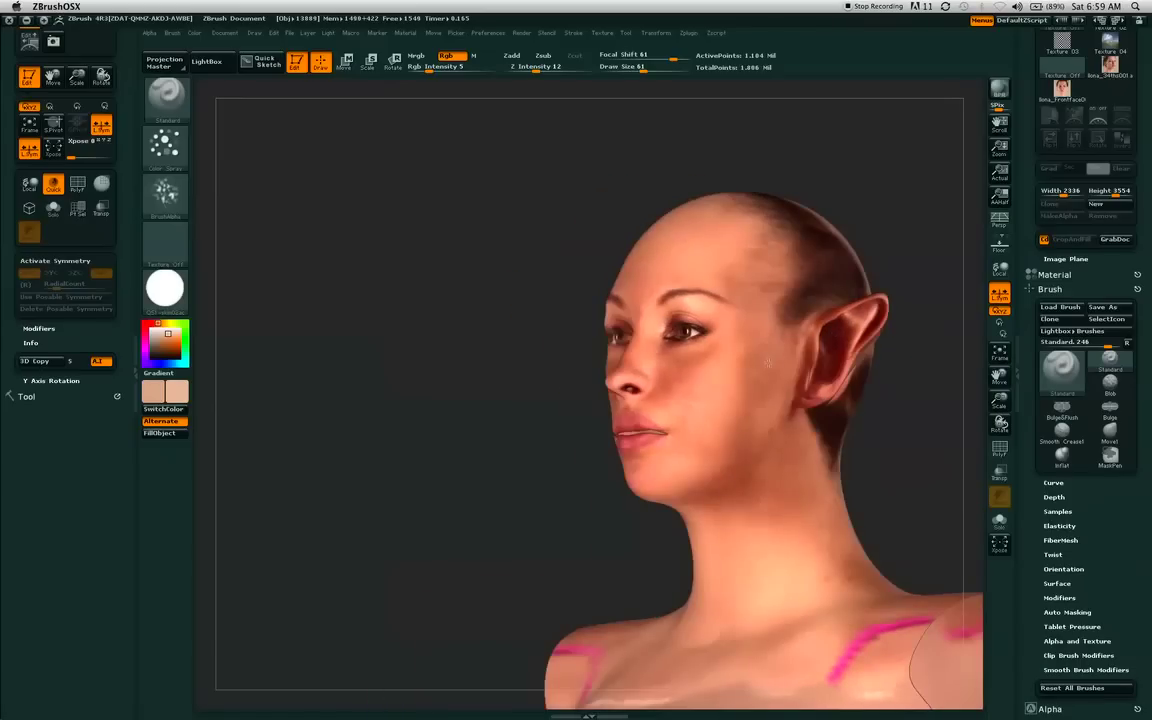
right_drag(768, 363, 806, 398)
click(438, 69)
mouse_move(811, 431)
mouse_down()
mouse_move(781, 499)
mouse_move(798, 487)
mouse_up()
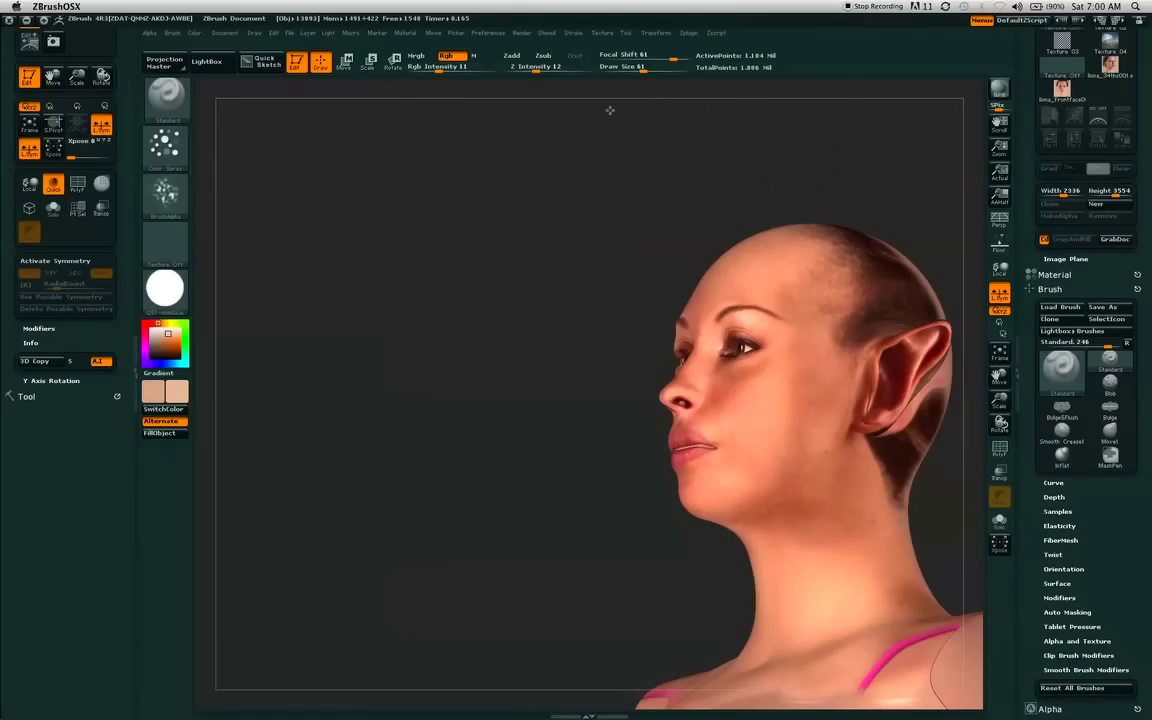
Frame the whole torso to examine how the painted skin meets the unpainted shoulder and body.
alt+drag(704, 106, 902, 123)
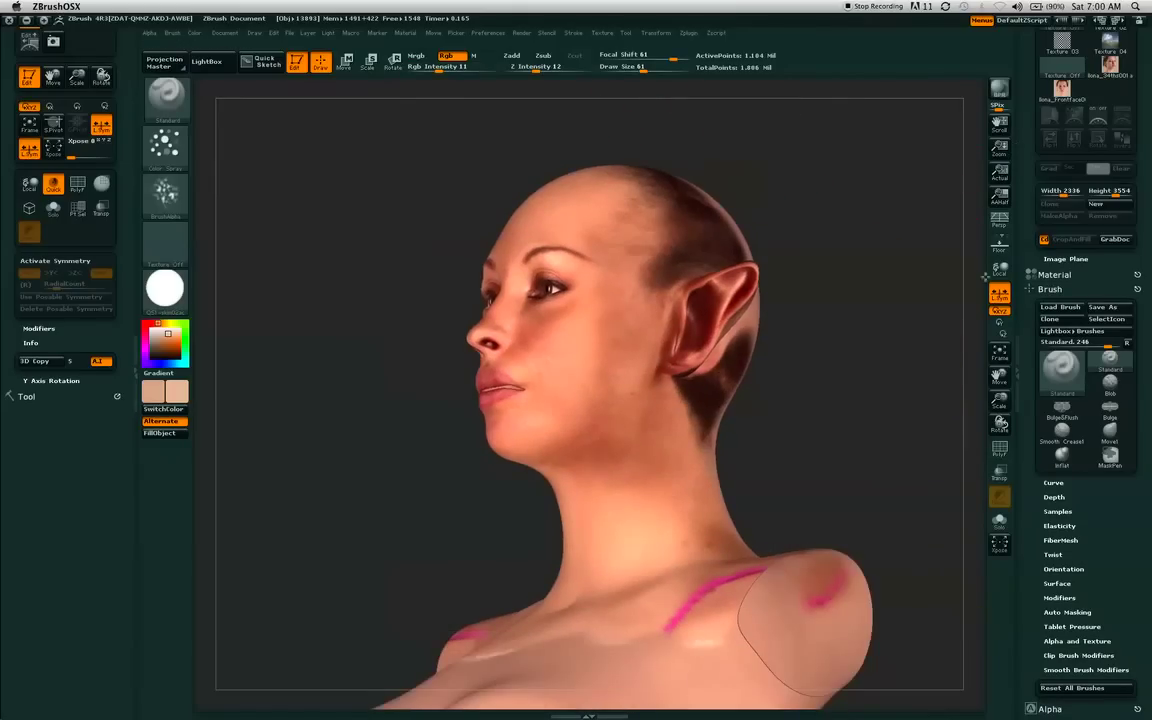
key(f)
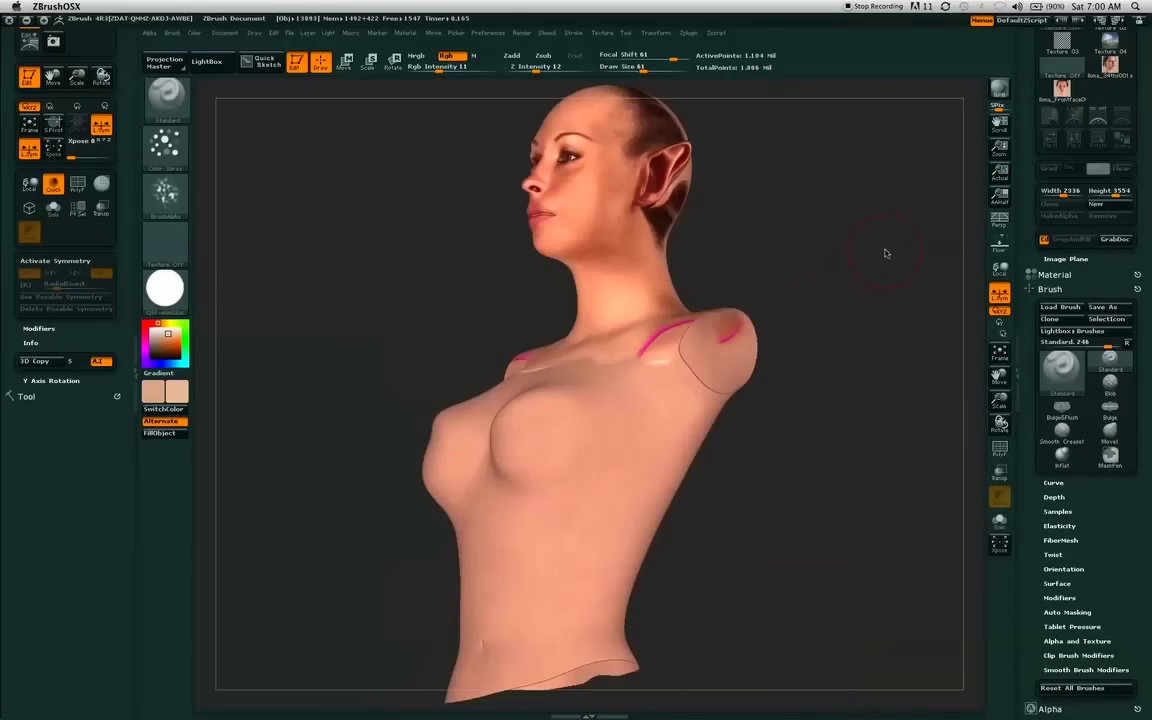
alt+drag(877, 319, 864, 638)
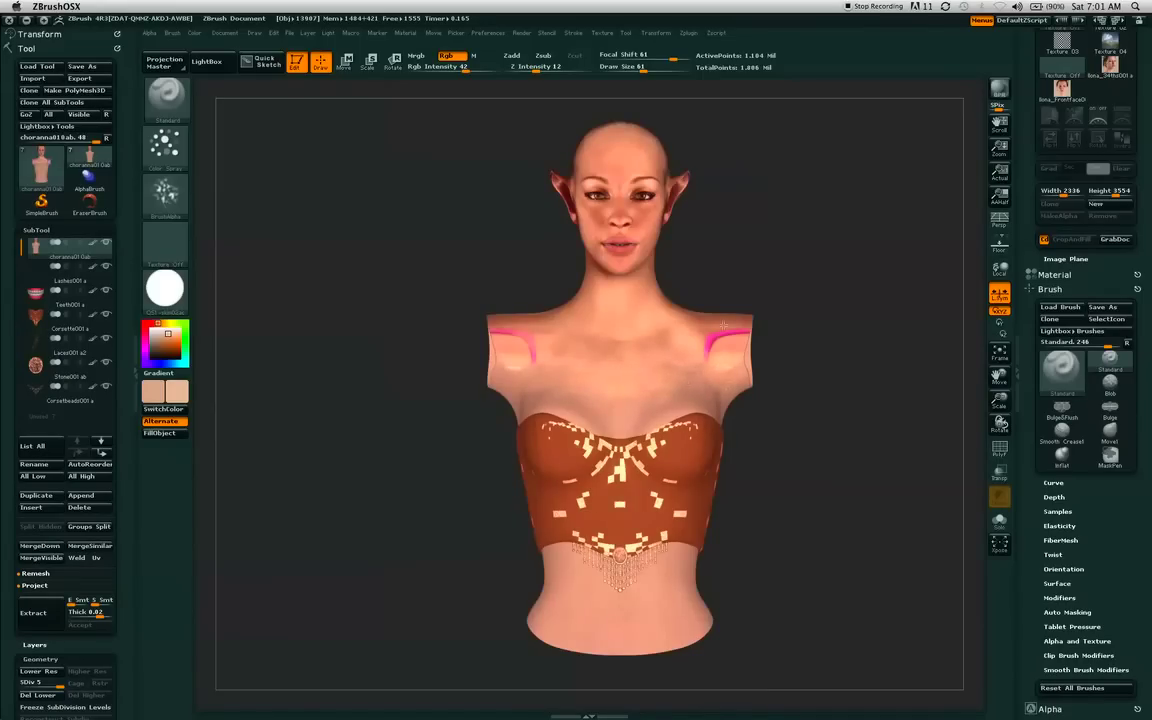
Spray skin tone over the pink leftovers on both shoulders at Rgb Intensity 42, using Draw Size 78.
click(649, 69)
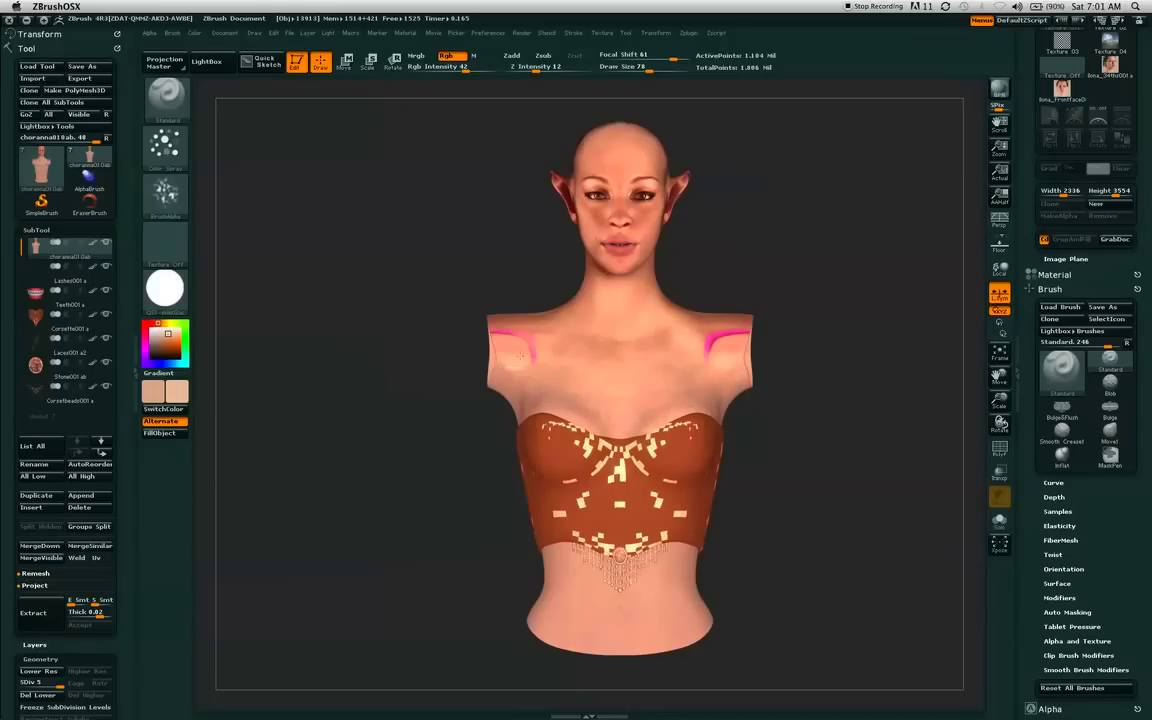
drag(504, 338, 531, 368)
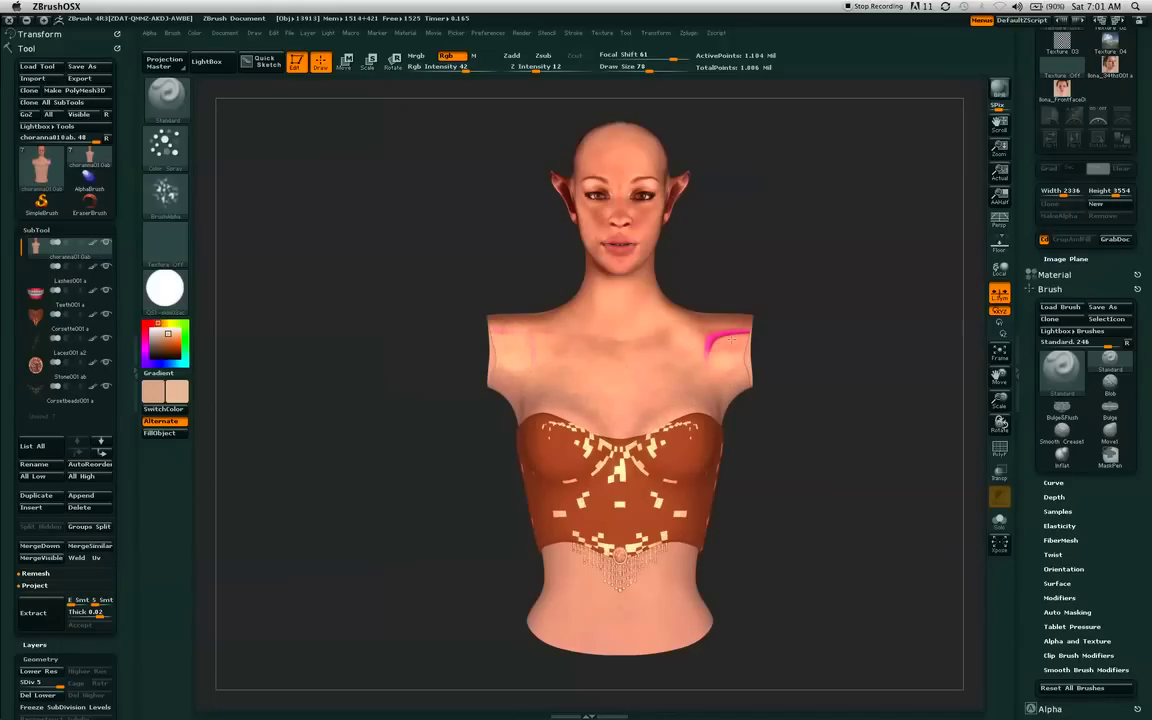
drag(731, 339, 721, 337)
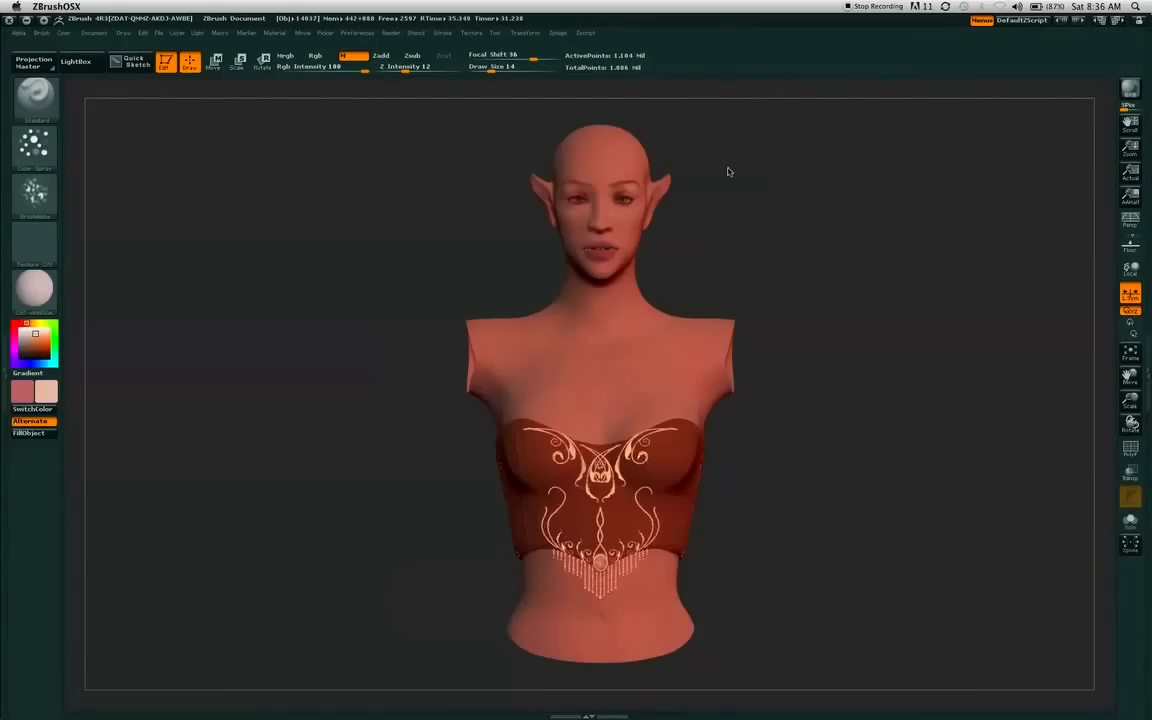
Examine the corseted bust from the side, return it to a straight front view and open the render settings.
drag(722, 172, 820, 151)
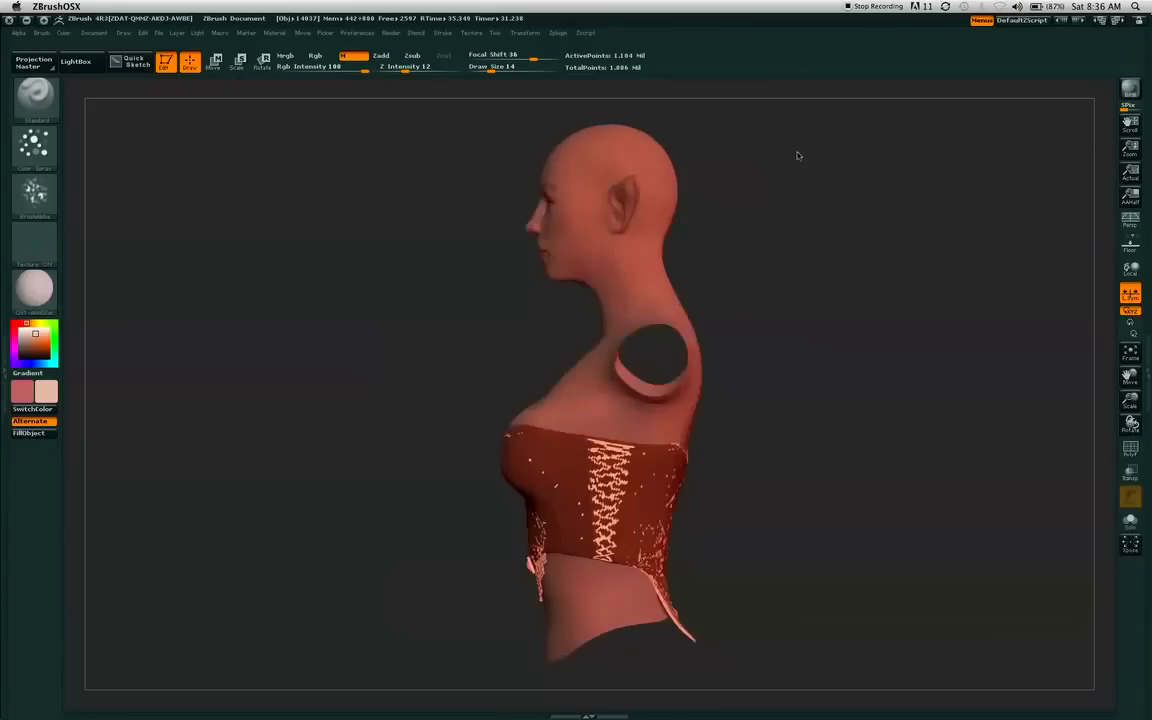
shift+drag(753, 154, 527, 224)
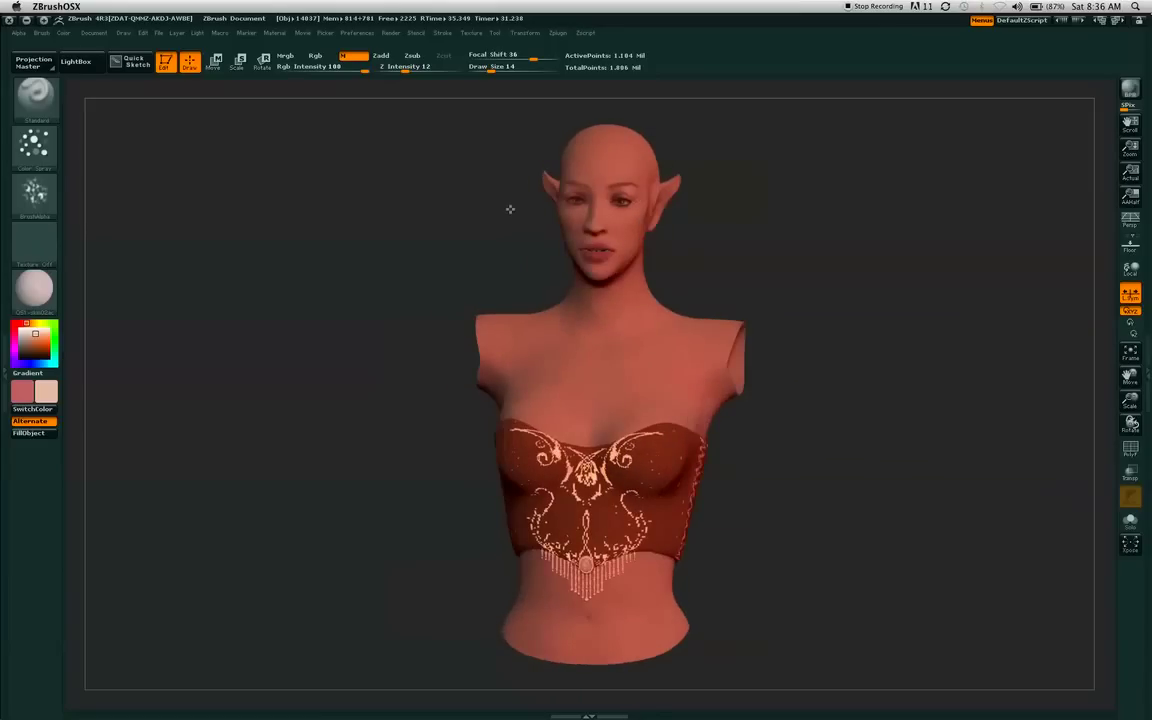
shift+drag(510, 209, 510, 213)
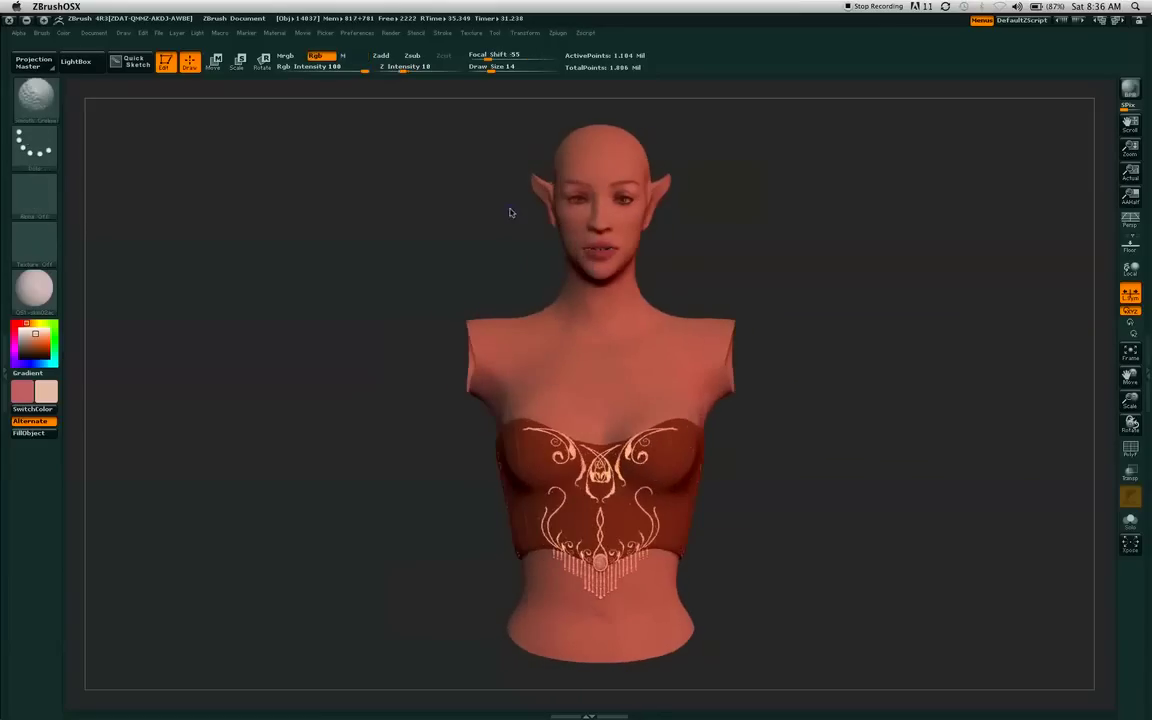
click(391, 32)
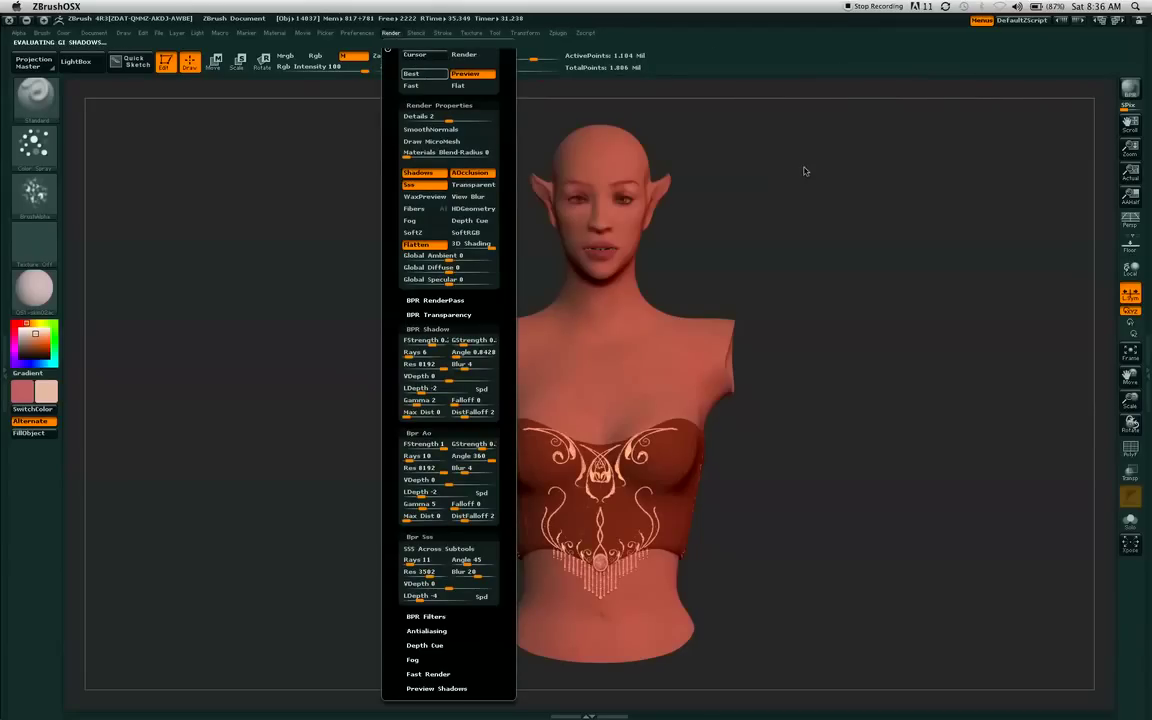